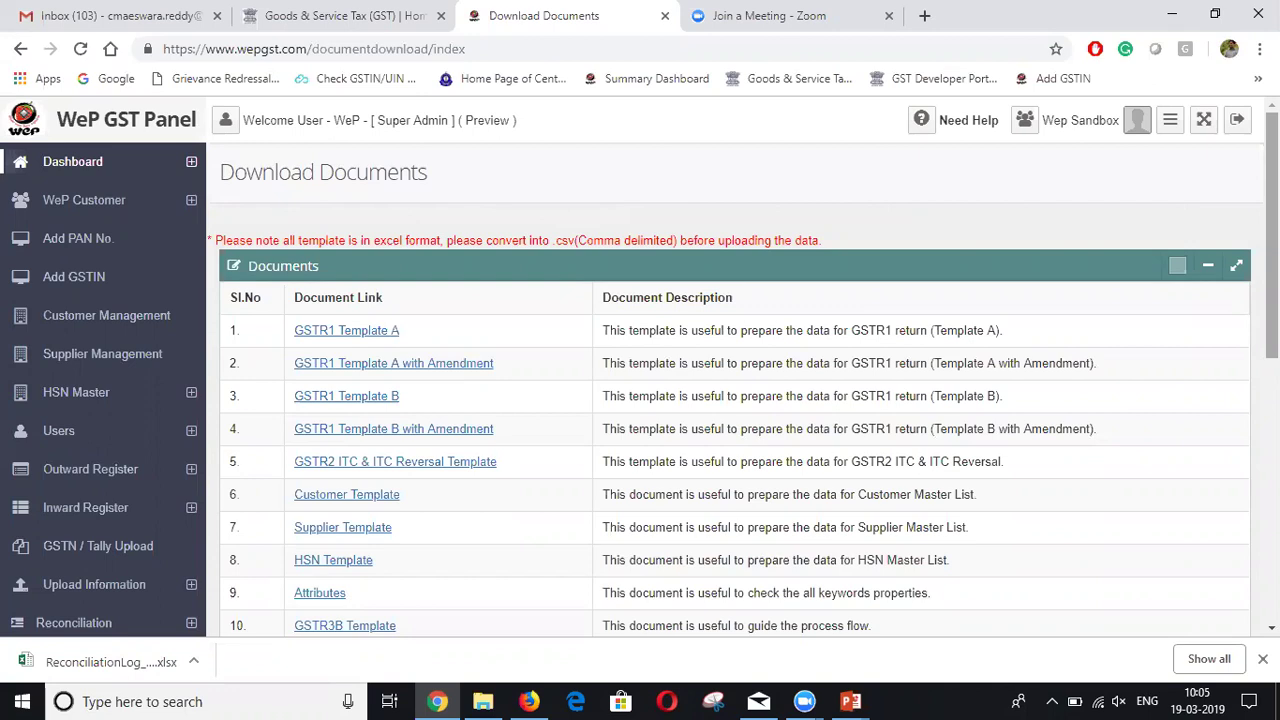
Step: Download the GSTR2 ITC & ITC Reversal Template from the documents list and open the downloaded workbook
scroll(575, 340, "down", 1)
scroll(575, 340, "up", 1)
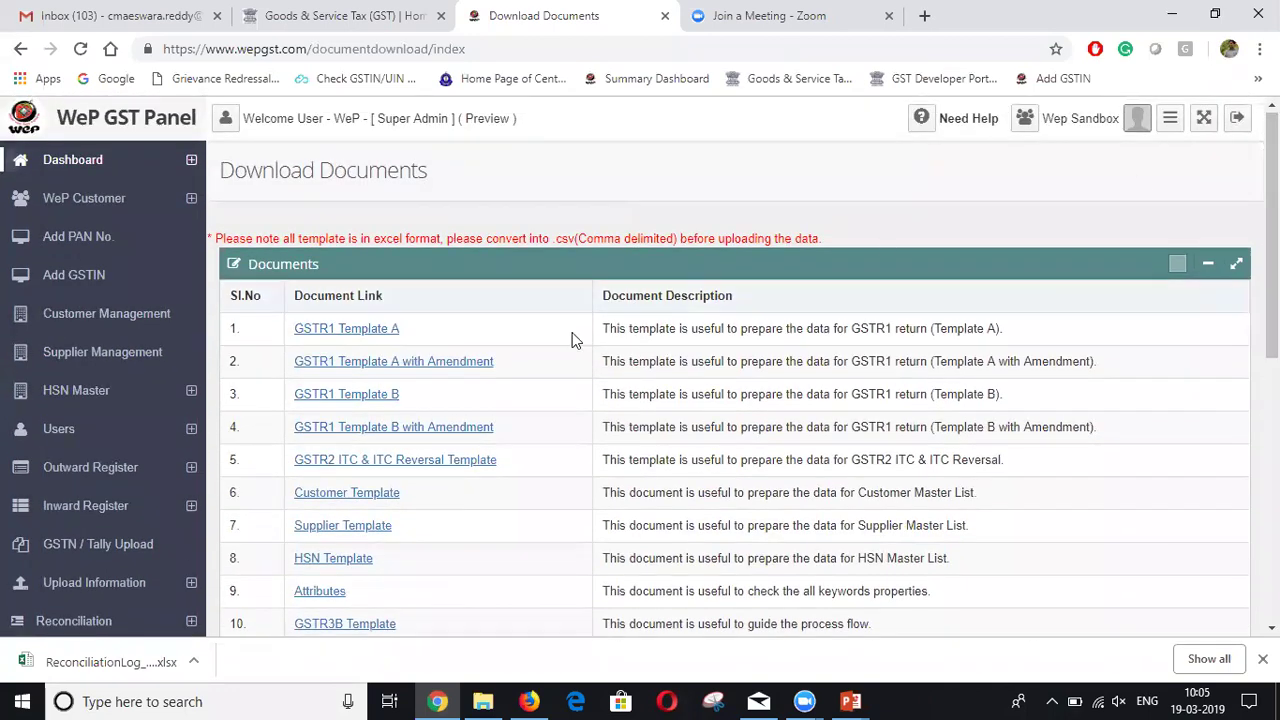
scroll(1272, 250, "down", 2)
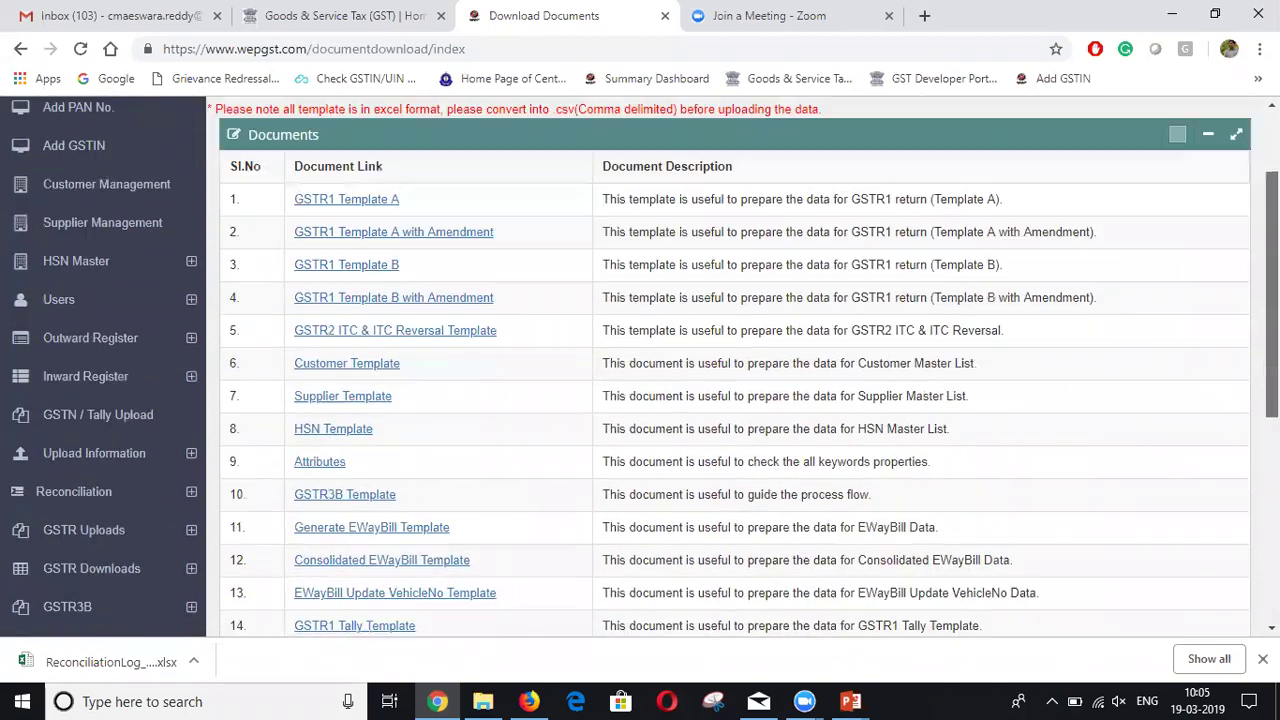
scroll(640, 366, "down", 3)
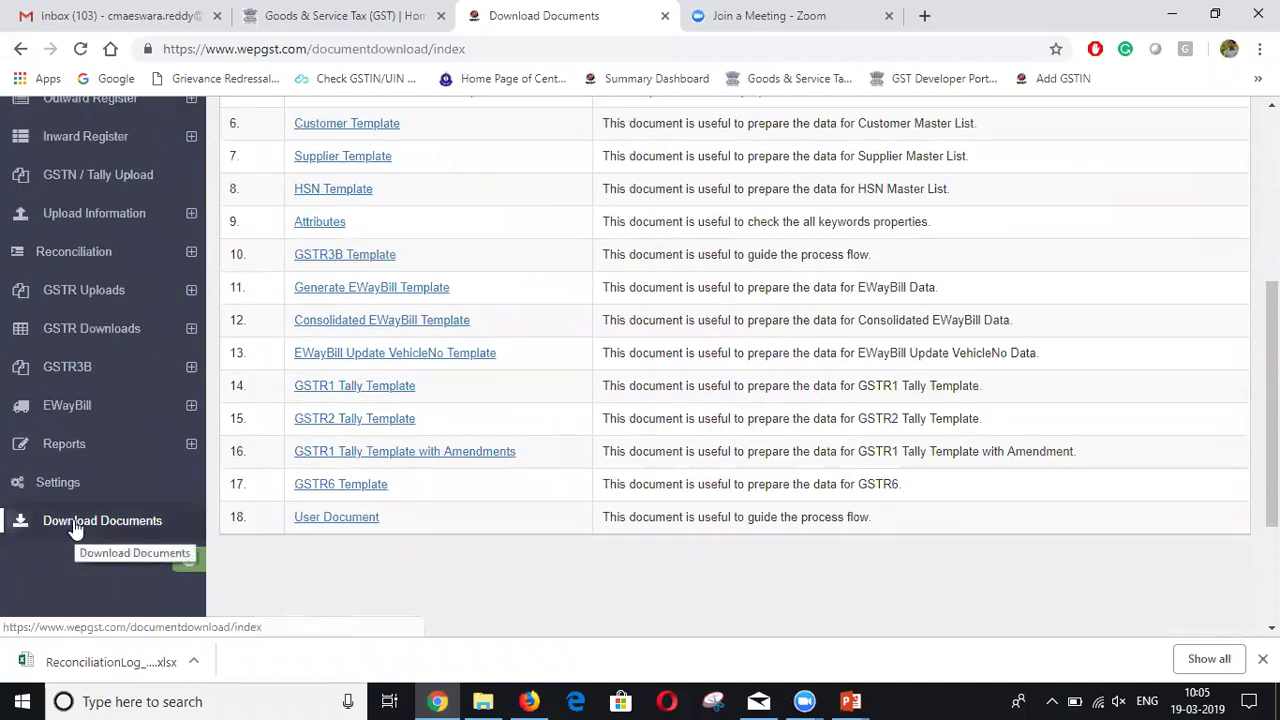
scroll(486, 177, "up", 3)
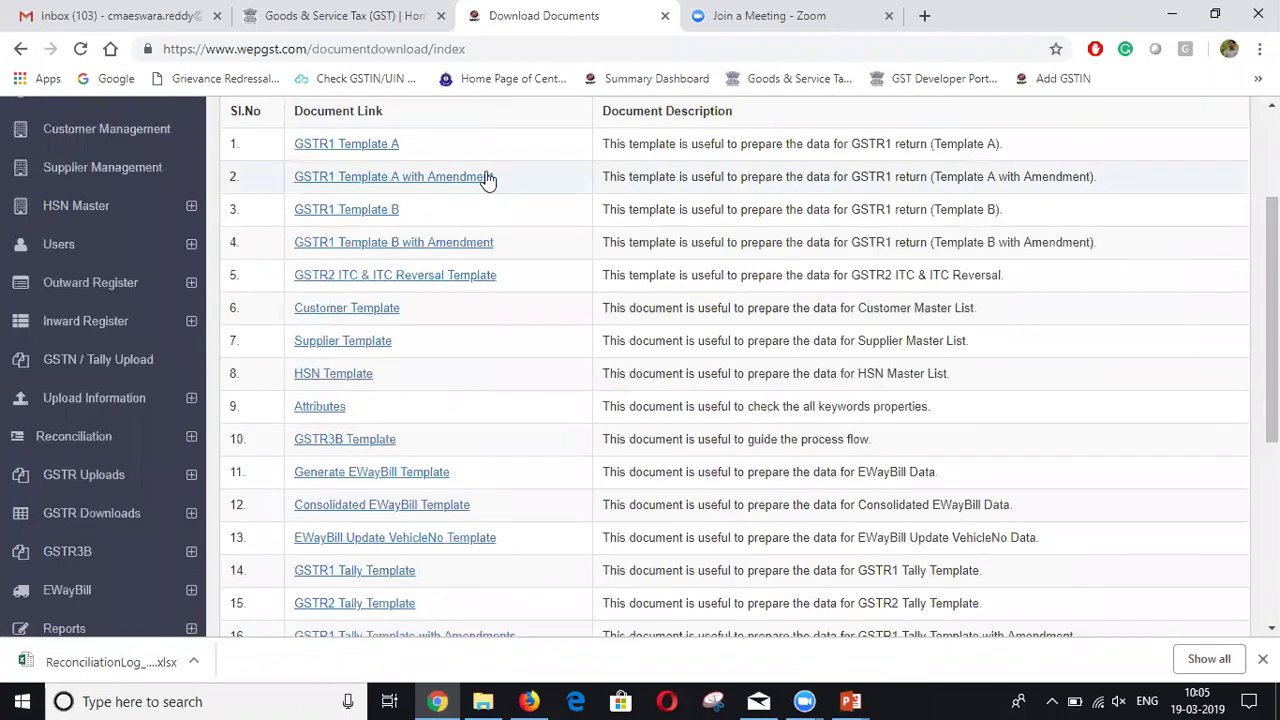
left_click(360, 286)
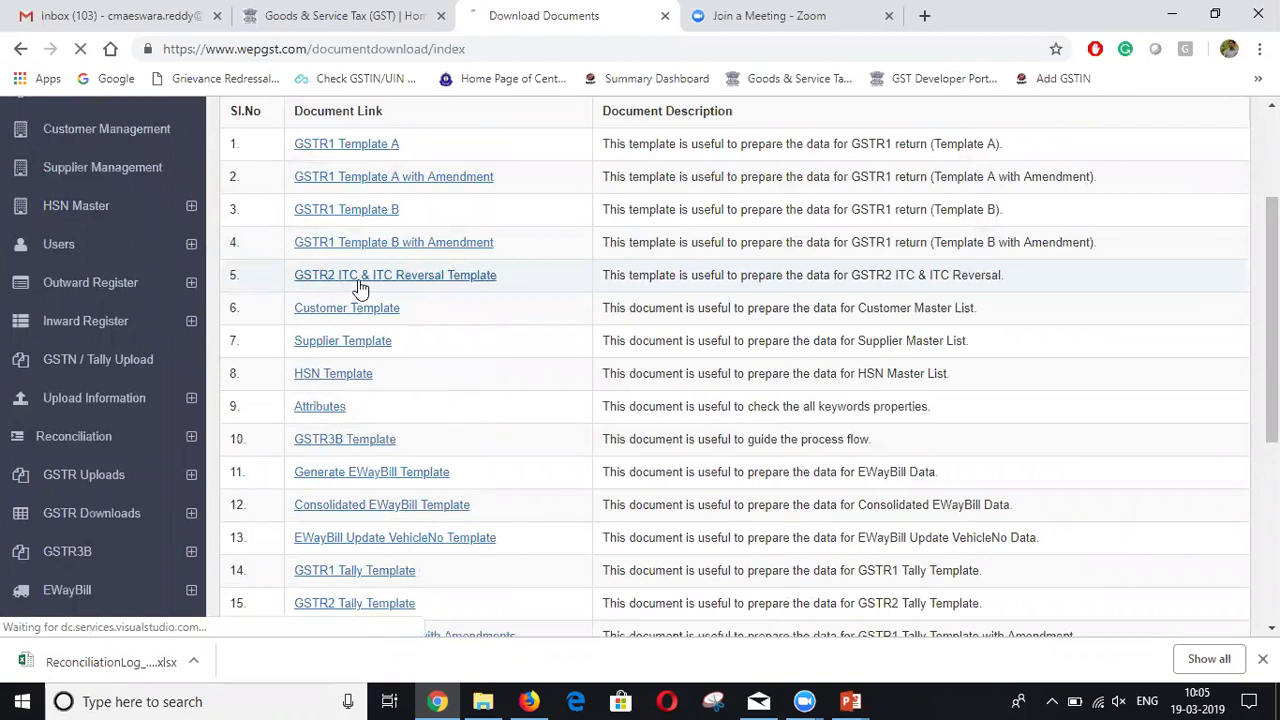
left_click(79, 658)
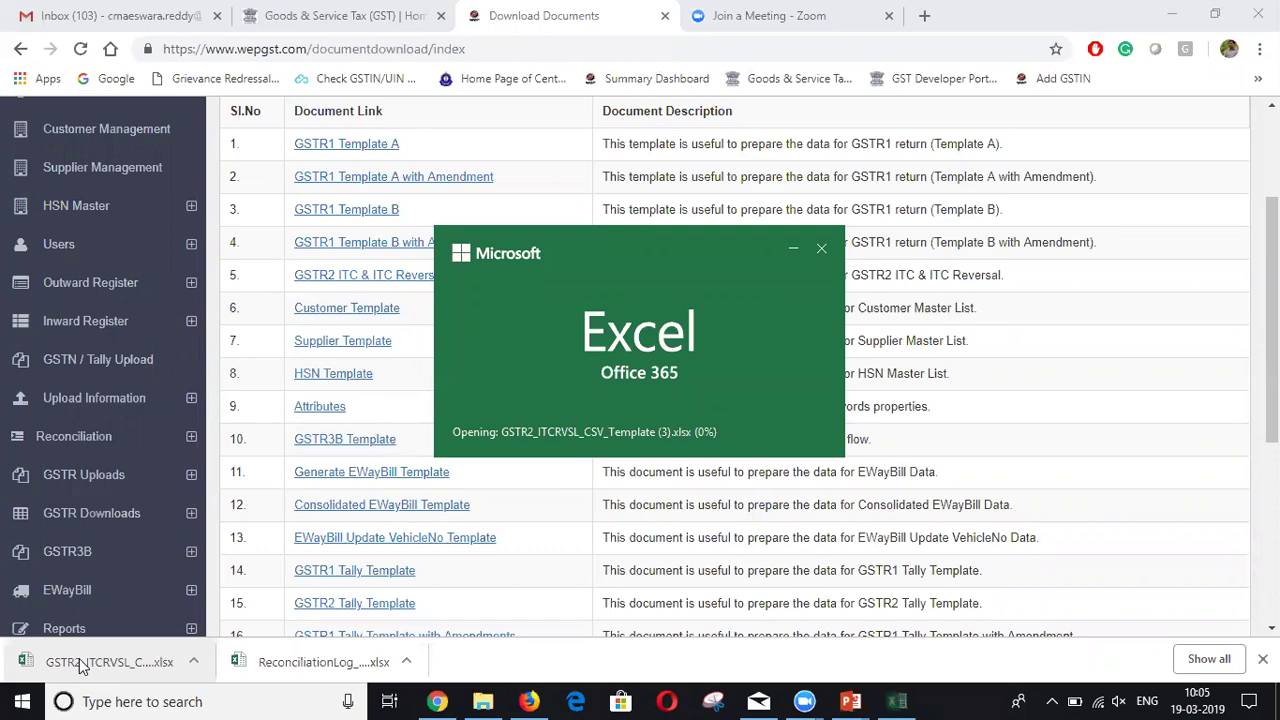
Step: Select the Document Type cell D2 and enable editing for the protected workbook
key("Right")
key("Right")
key("Right")
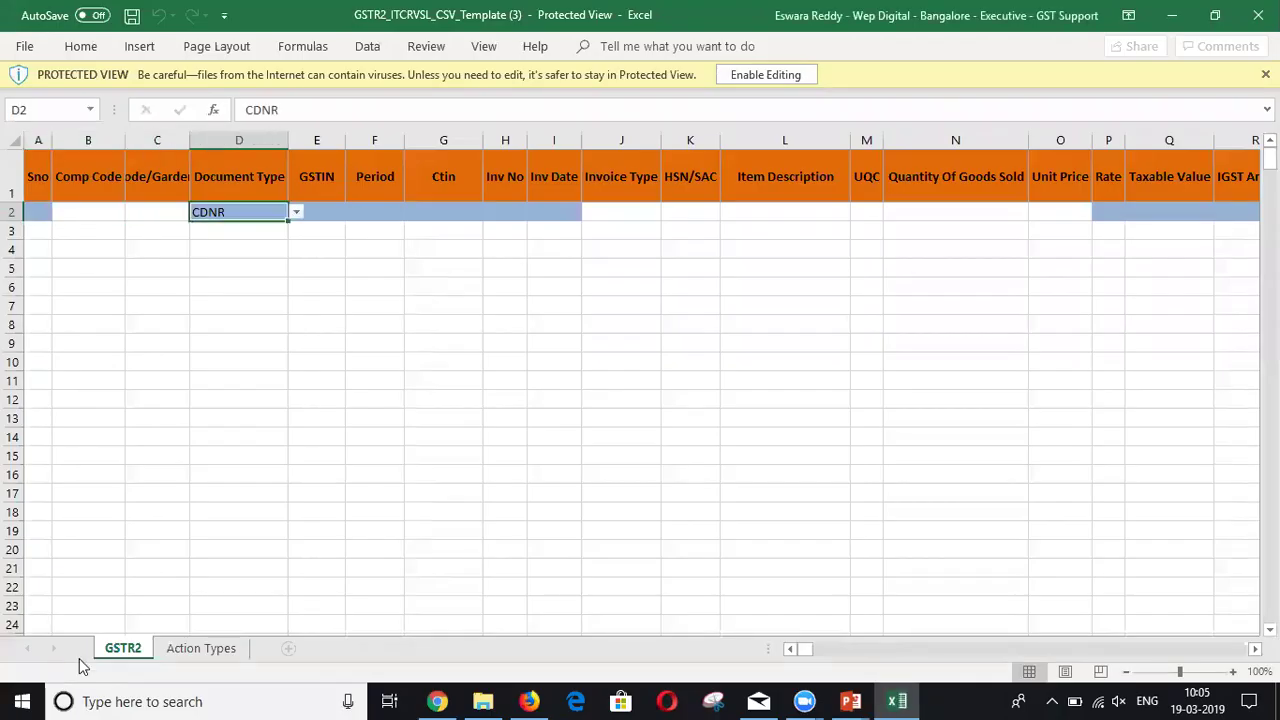
key("Delete")
key("Escape")
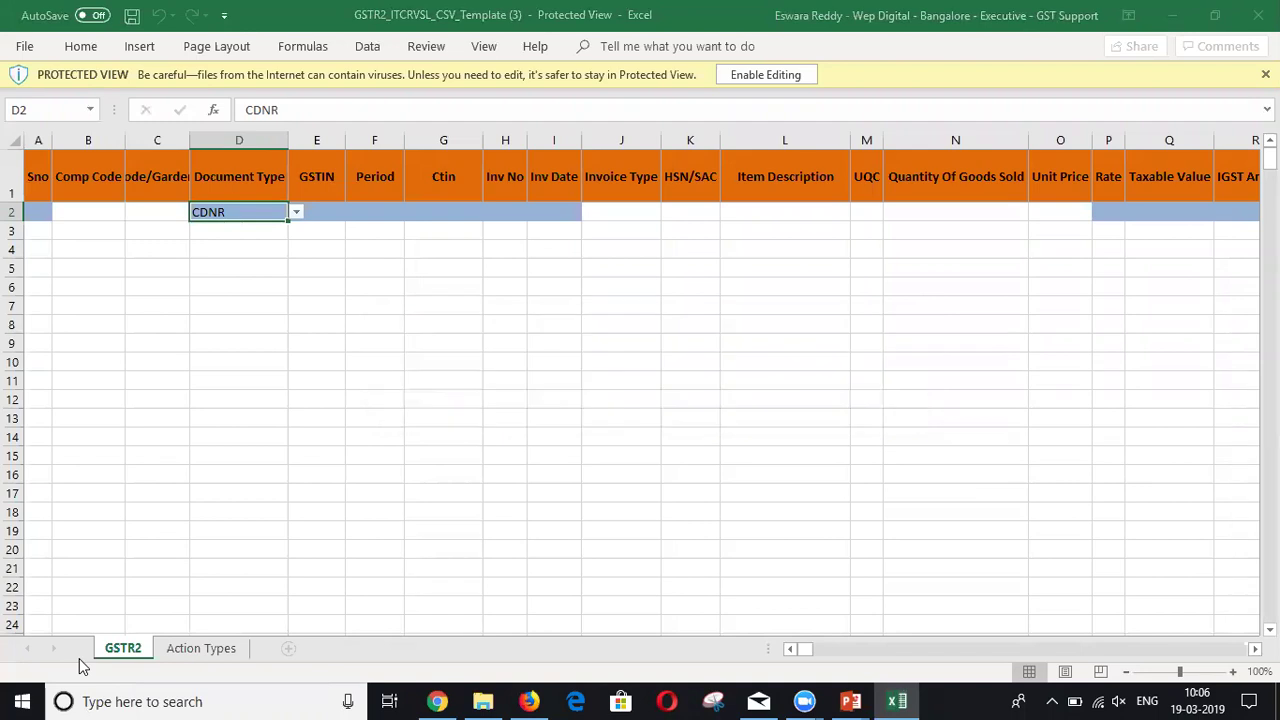
key("alt+f")
Step: Set the Document Type in cell D2 to B2B
key("Up")
key("Down")
key("alt+Down")
key("Down")
key("Up")
key("Up")
key("Up")
key("Up")
key("Up")
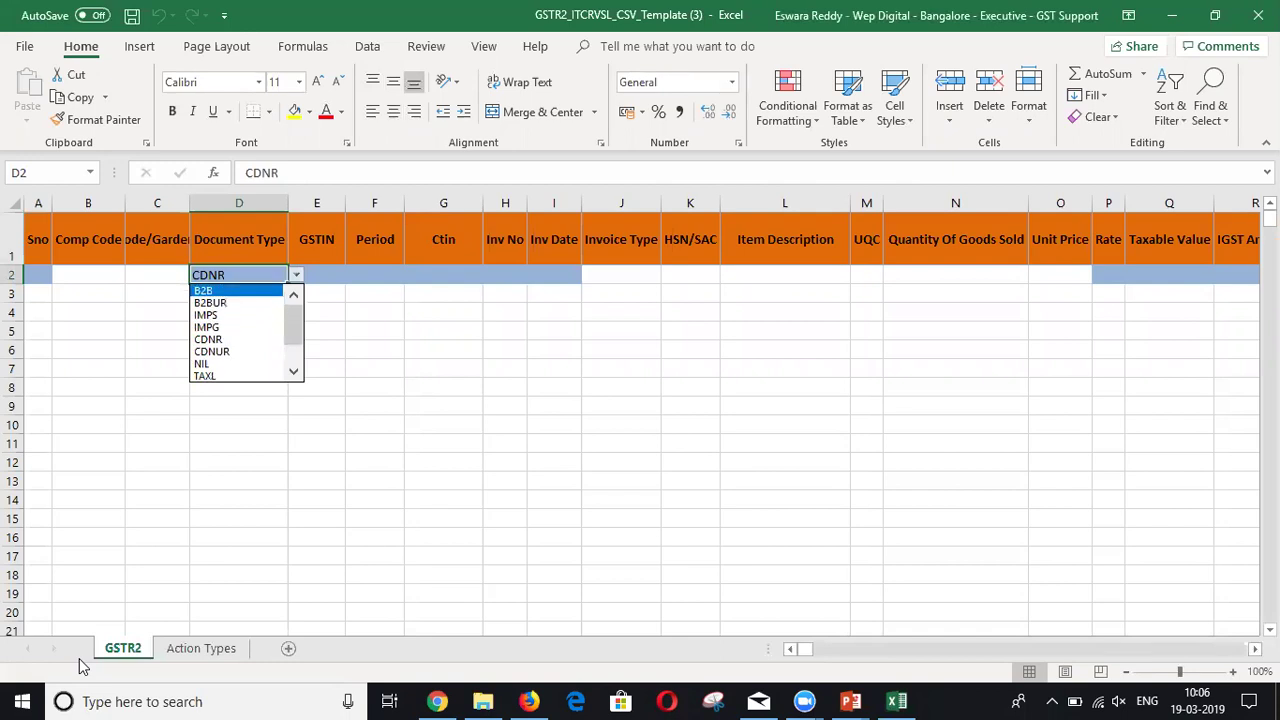
key("Return")
Step: Examine which row 2 fields from Sno to HSN/SAC are highlighted for the B2B document type
key("Down")
key("Up")
key("Right")
key("Left")
key("Right")
key("Right")
key("Left")
key("Left")
key("Right")
key("Right")
key("Left")
key("Left")
key("Left")
key("Left")
key("Left")
key("Right")
key("Right")
key("Right")
key("Right")
key("Right")
key("Right")
key("Right")
key("Right")
key("Right")
key("Right")
key("Left")
key("Left")
key("Right")
key("Right")
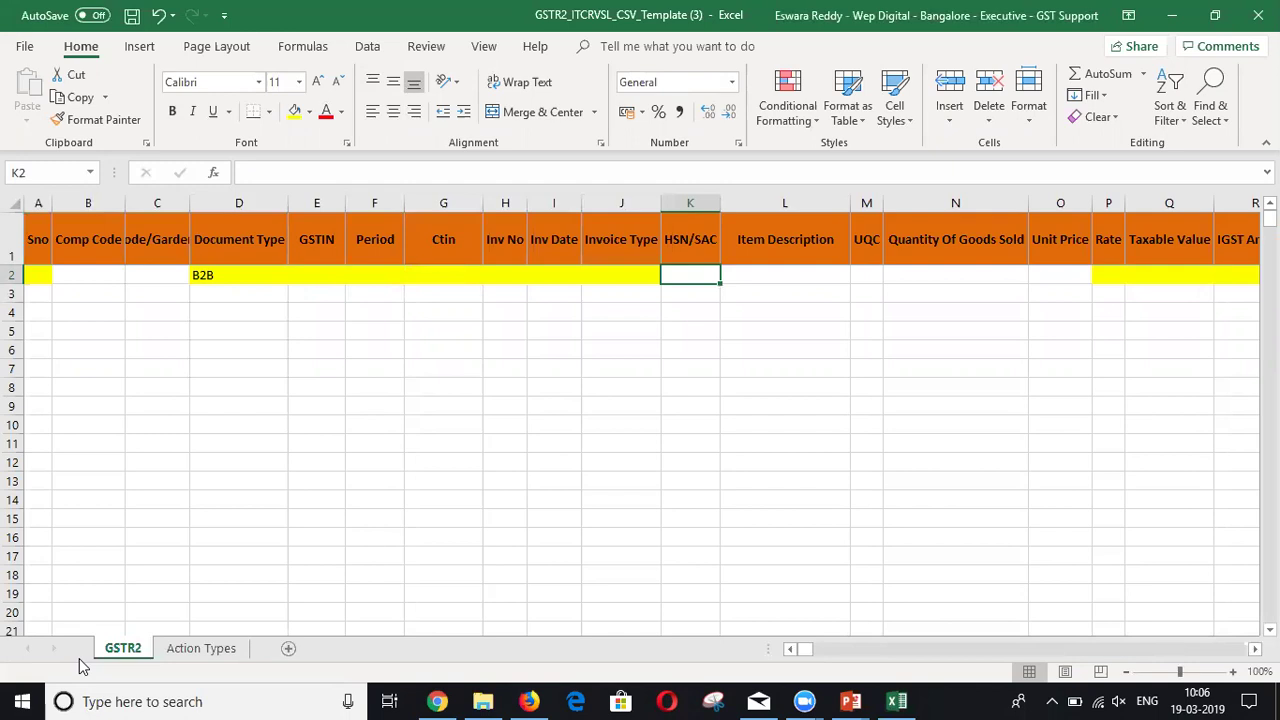
key("Left")
key("Left")
key("Left")
key("Left")
key("Left")
key("Left")
key("Left")
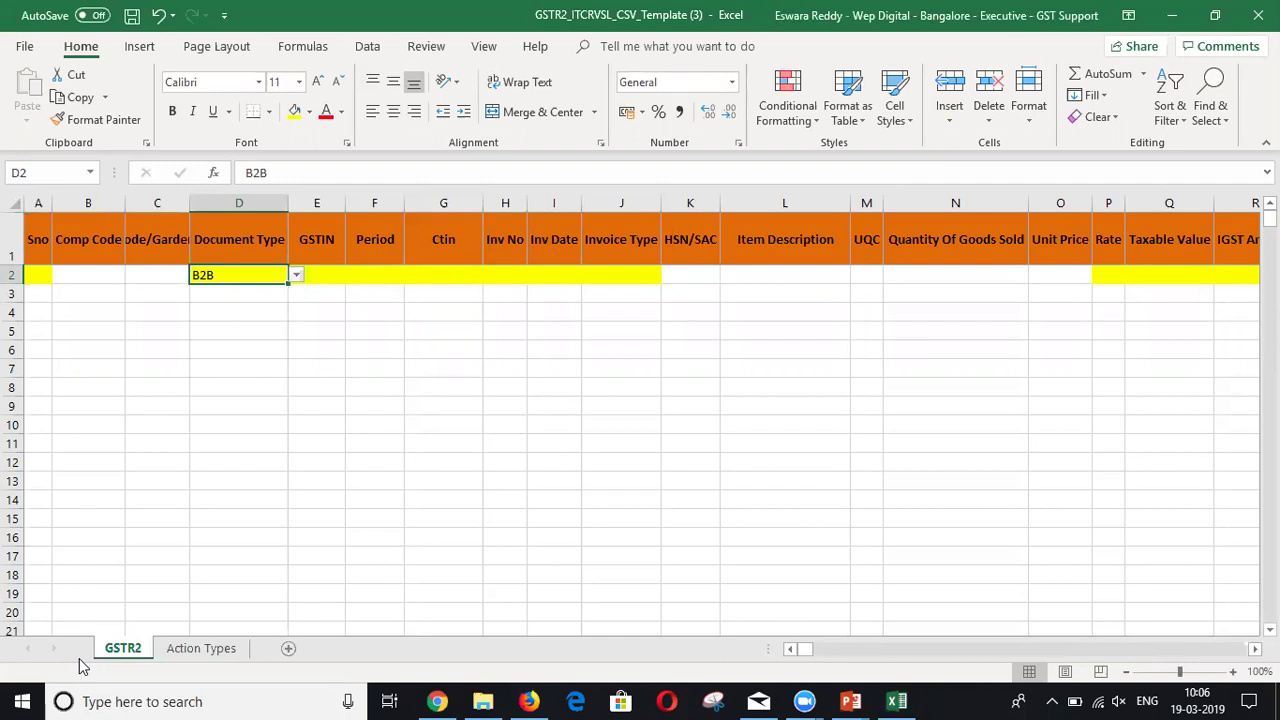
Step: Examine the row 2 fields from GSTIN through the tax amounts and Place Of Supply to Reverse Charge
key("Right")
key("Right")
key("Right")
key("Right")
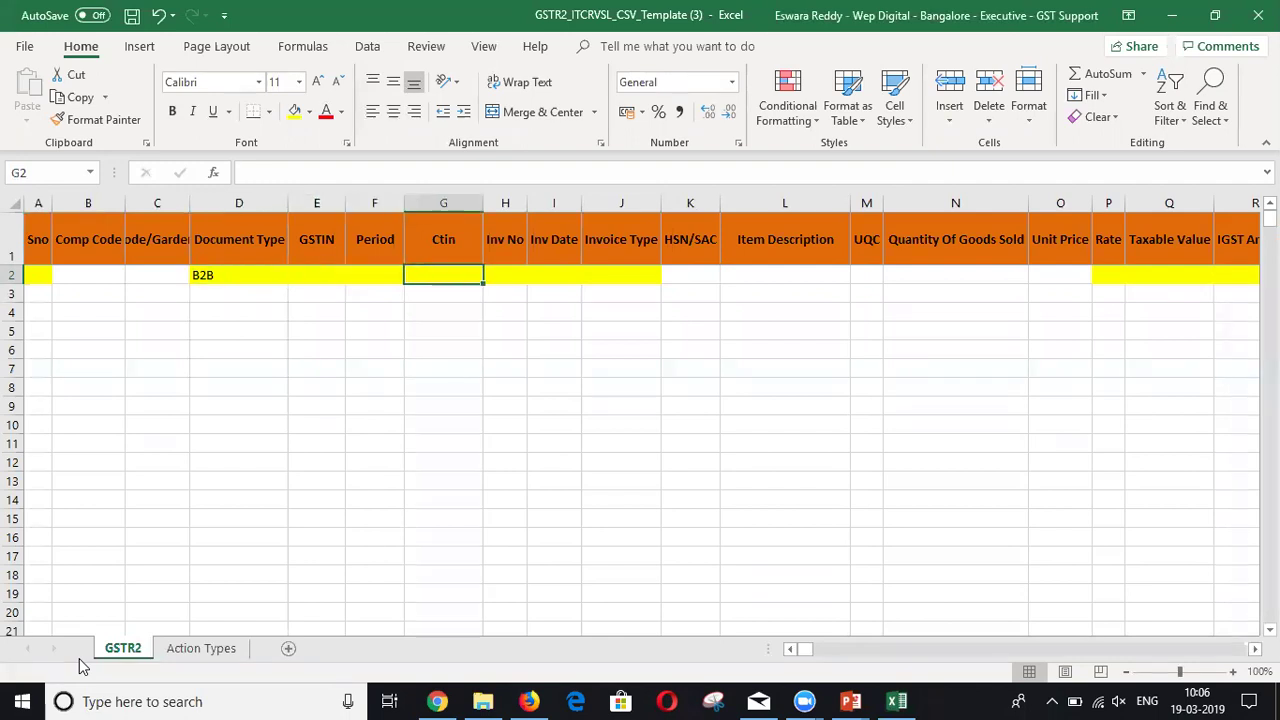
key("Right")
key("Right")
key("Right")
key("Right")
key("Right")
key("Right")
key("Right")
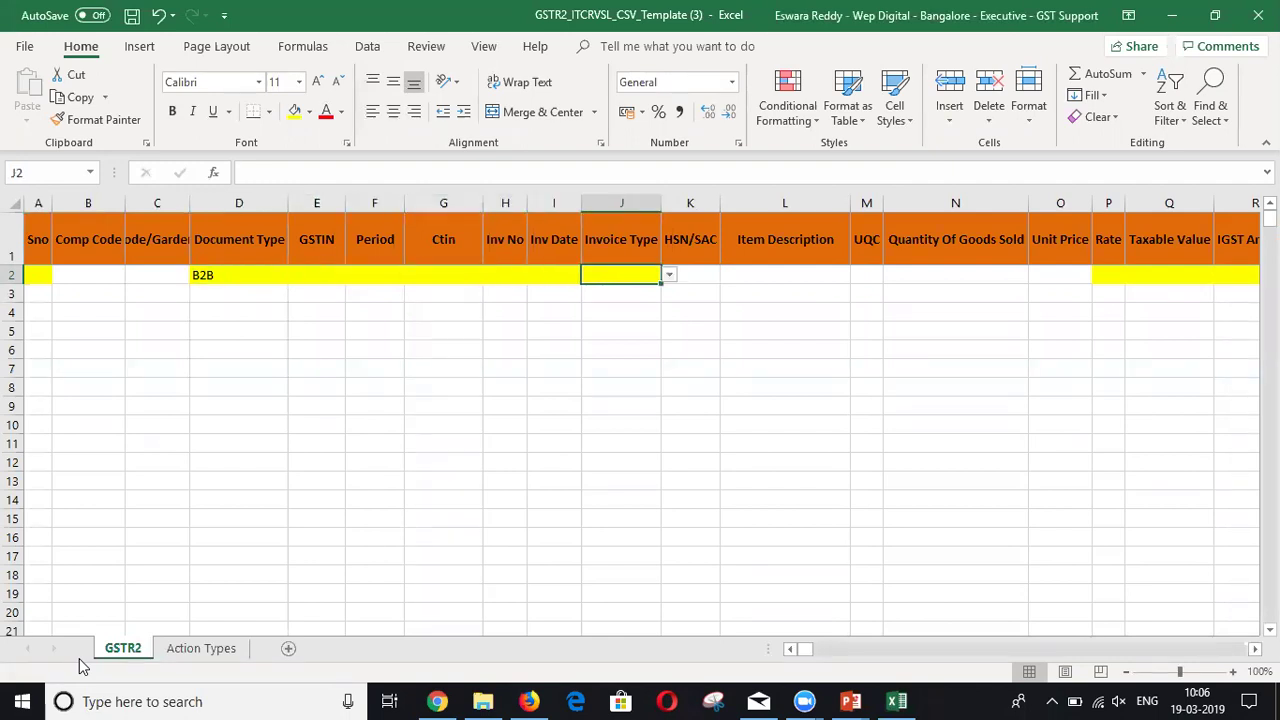
key("Right")
key("Right")
key("Right")
key("Right")
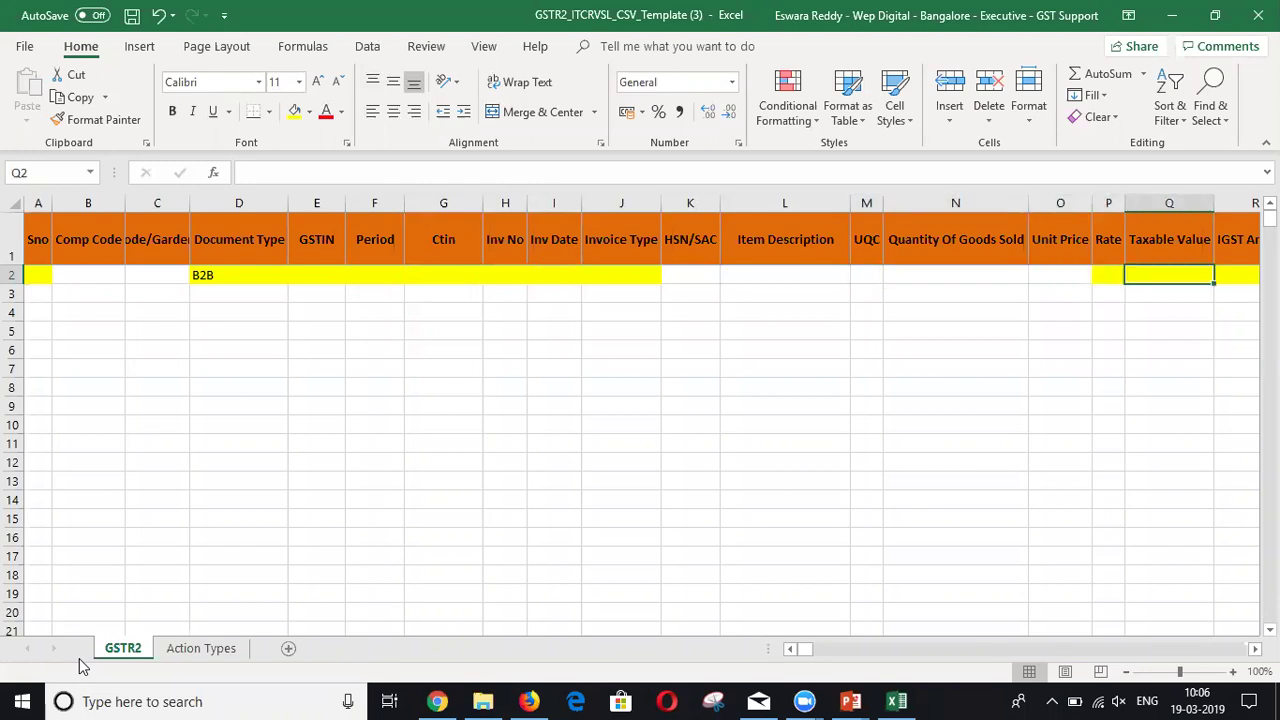
key("Right")
key("Right")
key("Right")
key("Right")
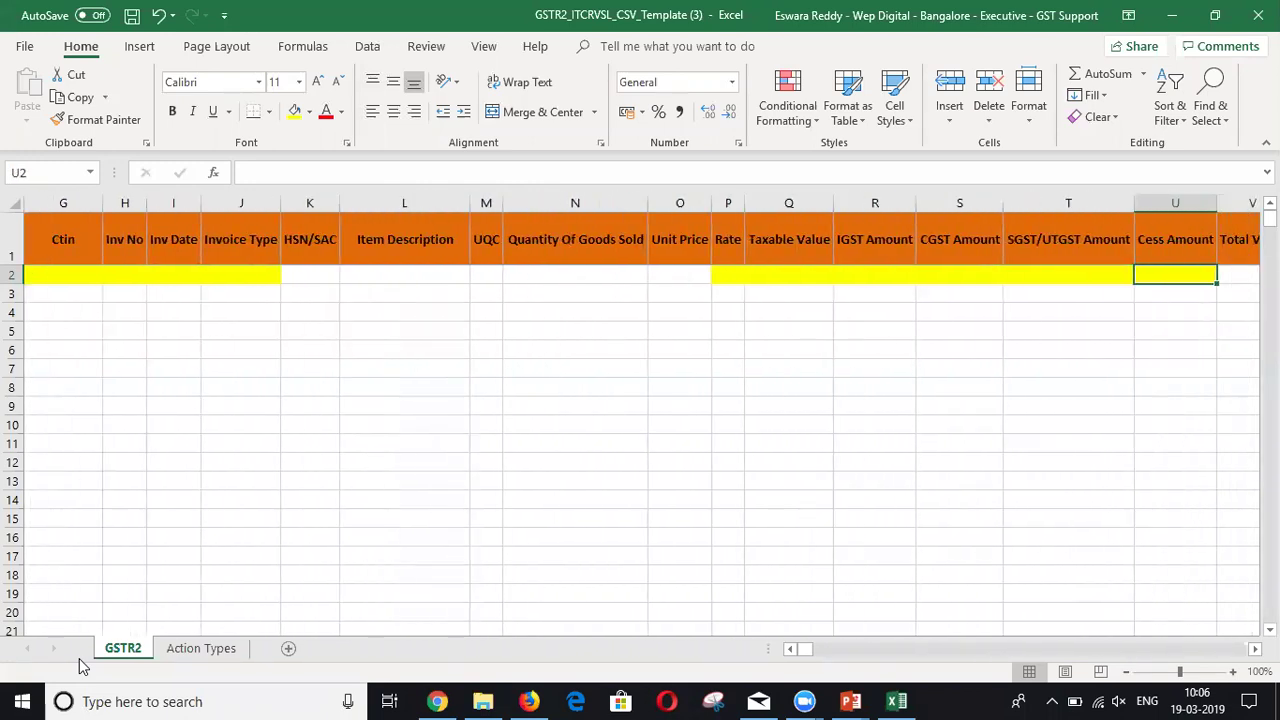
key("Right")
key("Right")
key("Right")
key("Right")
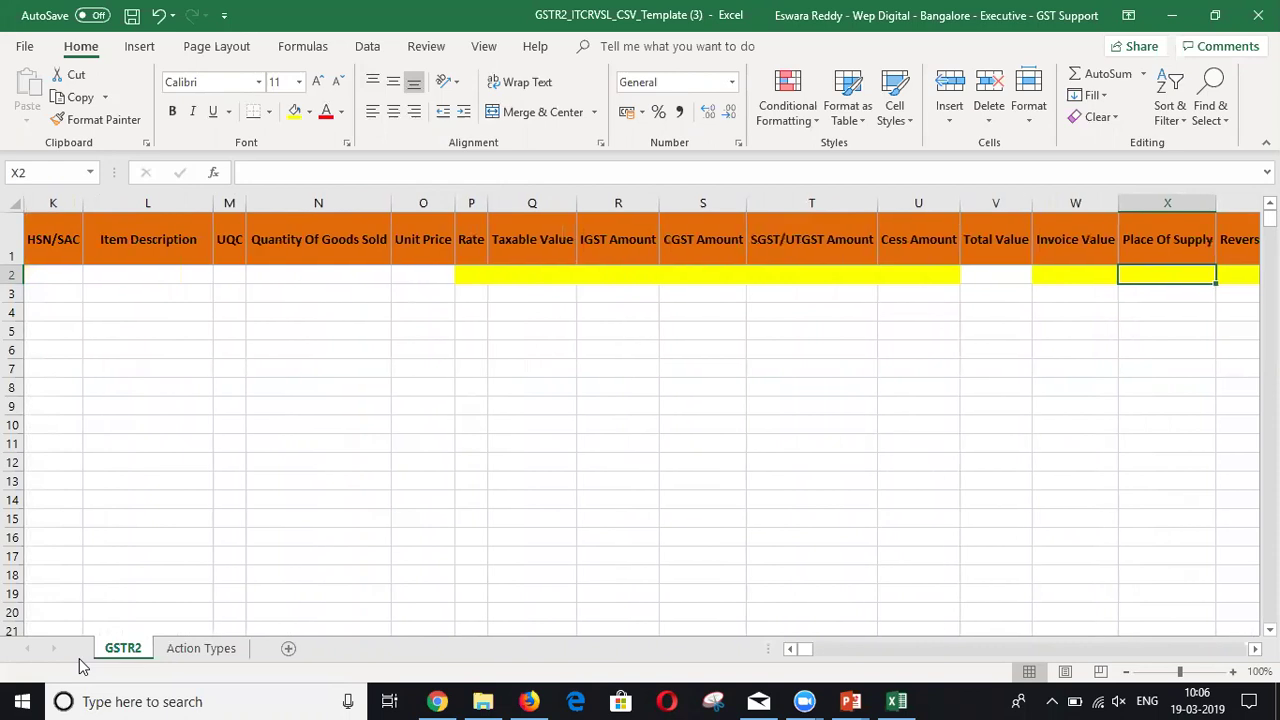
key("Left")
key("Left")
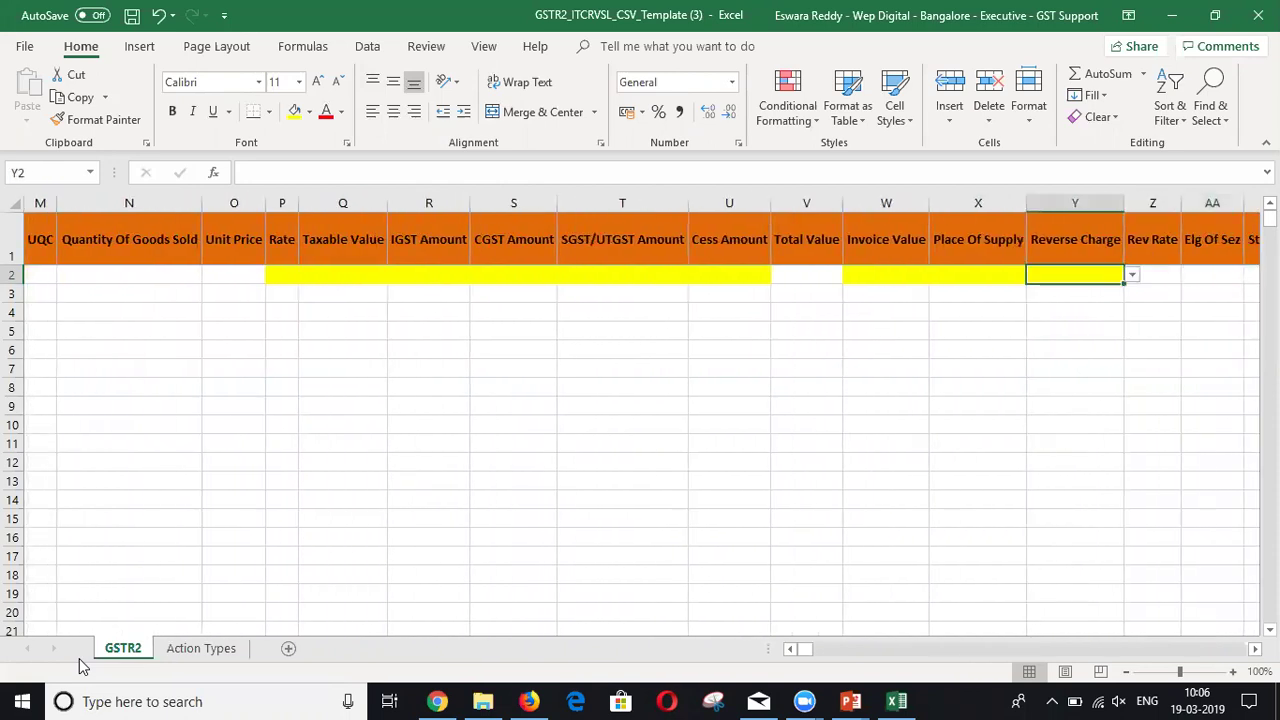
Step: Examine the remaining template columns from Reverse Charge through the note, nil-rated and advance fields to ITC Eligibility
key("Up")
key("ctrl+Right")
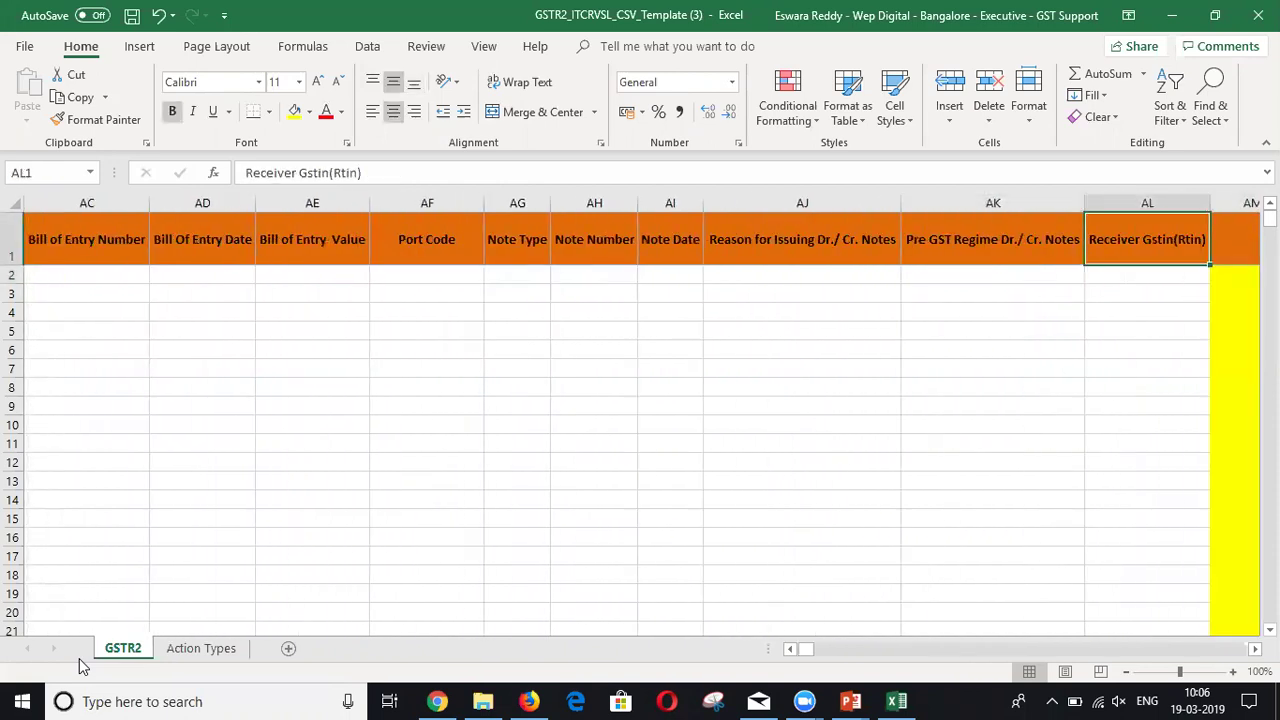
key("Right")
key("Down")
key("Right")
key("Right")
key("Up")
key("Right")
key("Right")
key("Right")
key("Right")
key("Right")
key("Right")
key("Right")
key("Right")
key("Right")
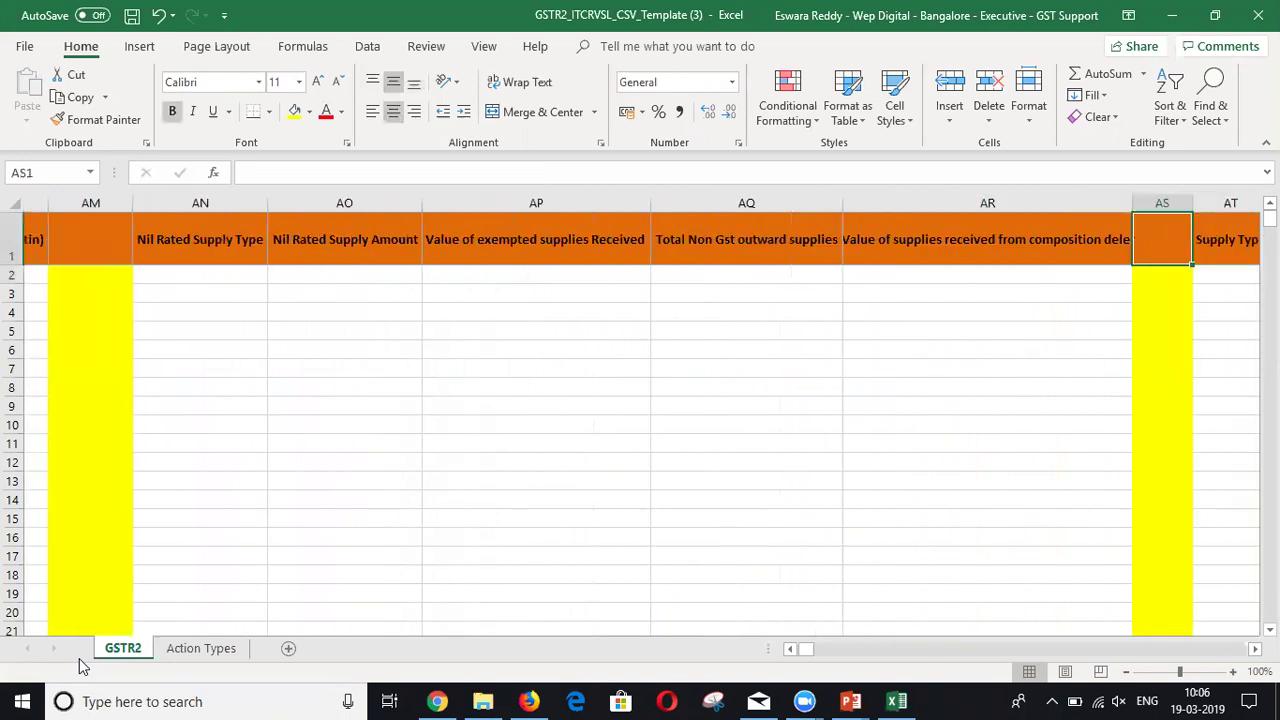
key("Right")
key("Right")
key("Left")
key("Left")
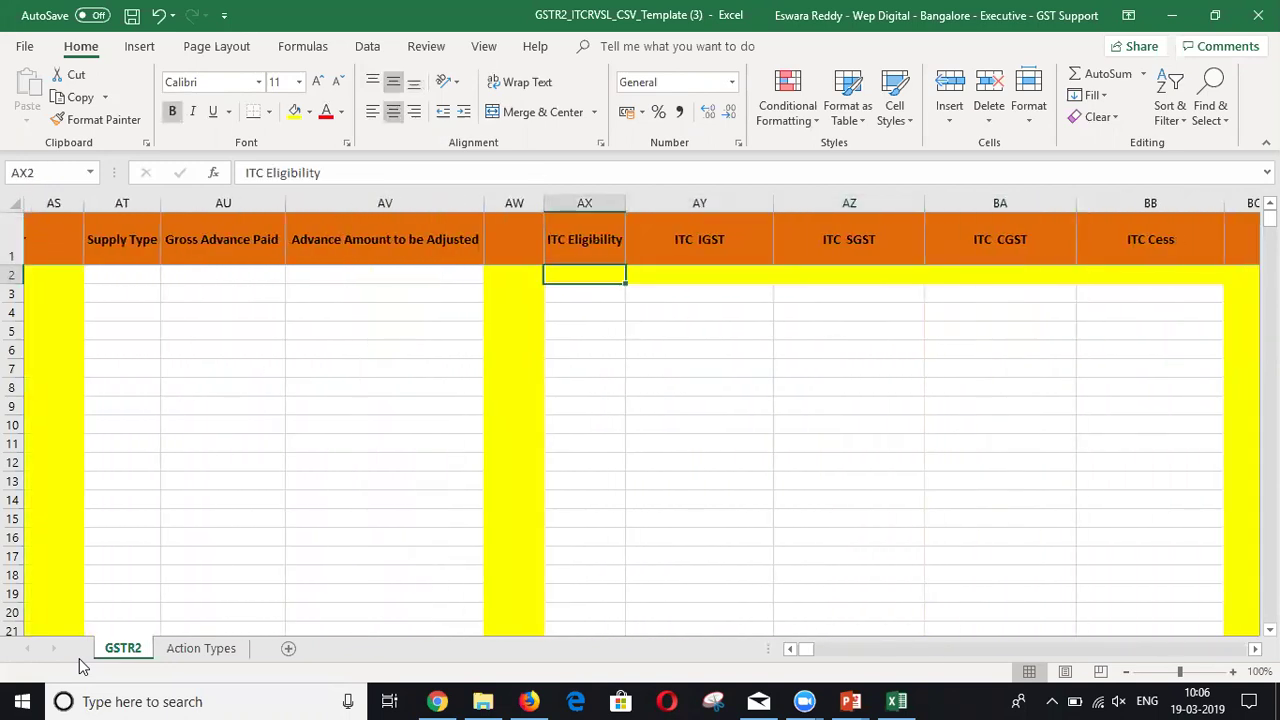
Step: Review the available ITC Eligibility options in cell AX2 without choosing one
key("Down")
key("alt+Down")
key("Down")
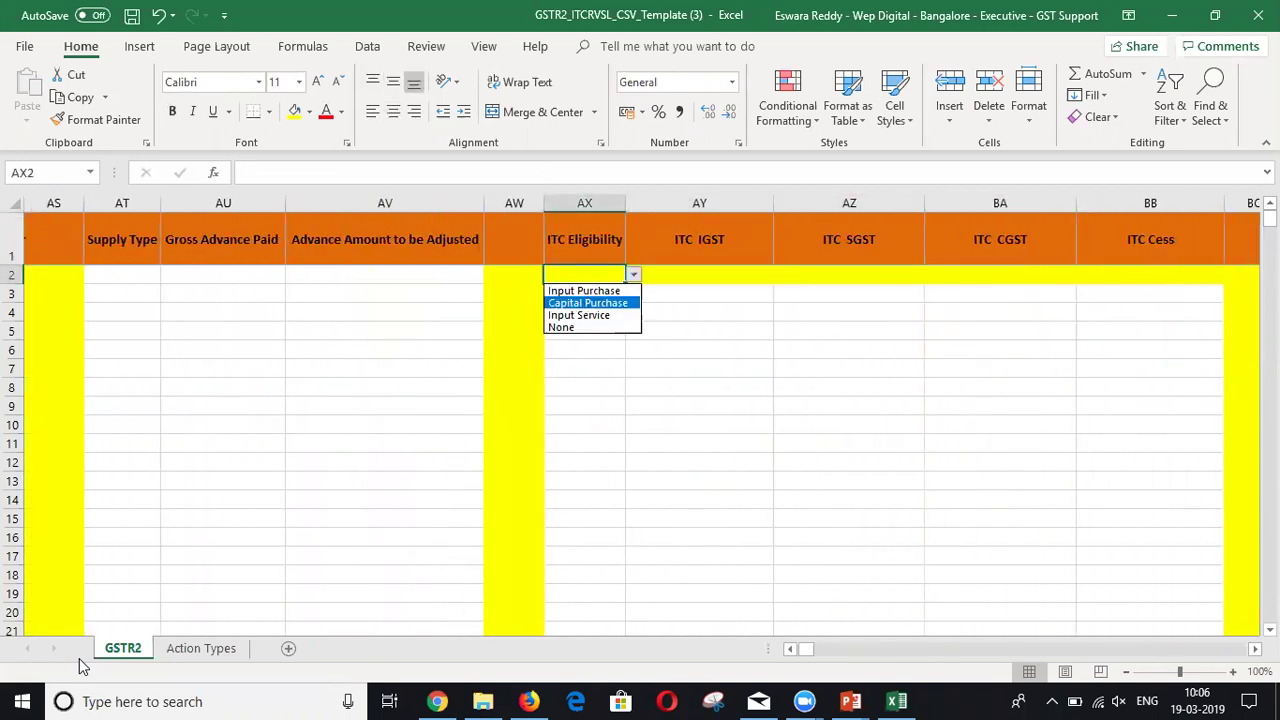
key("Escape")
key("alt+Down")
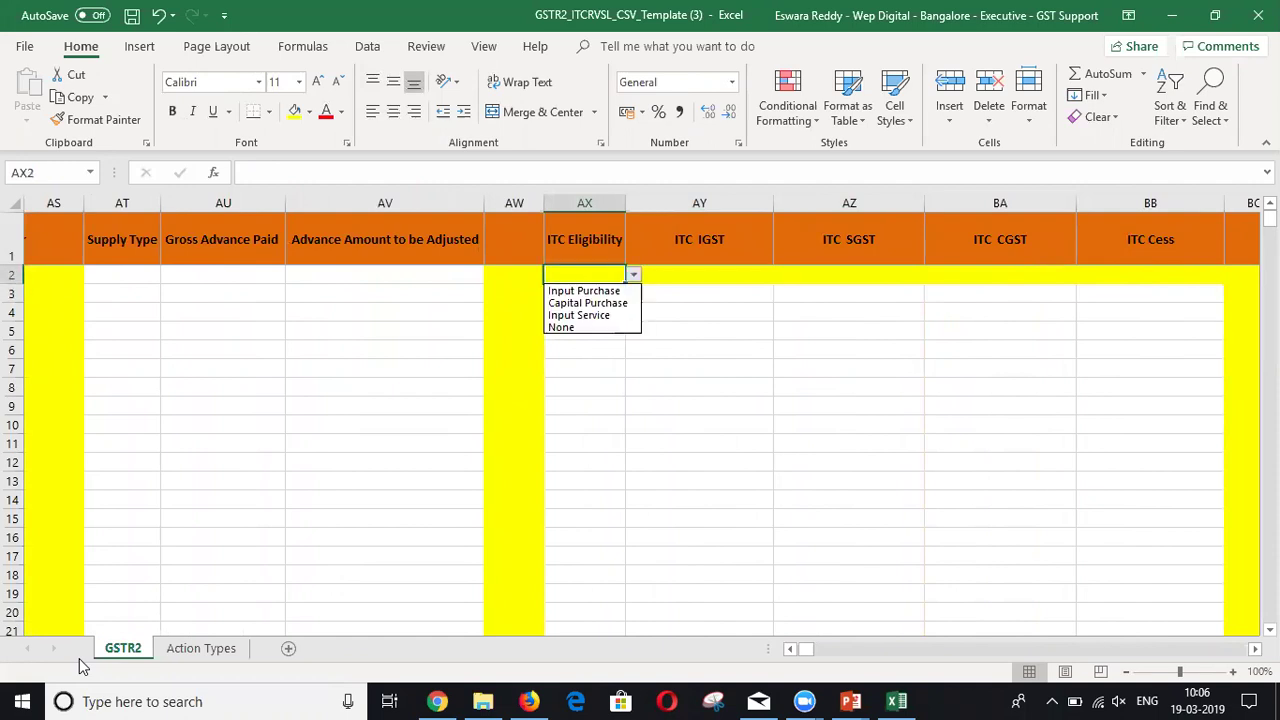
key("Down")
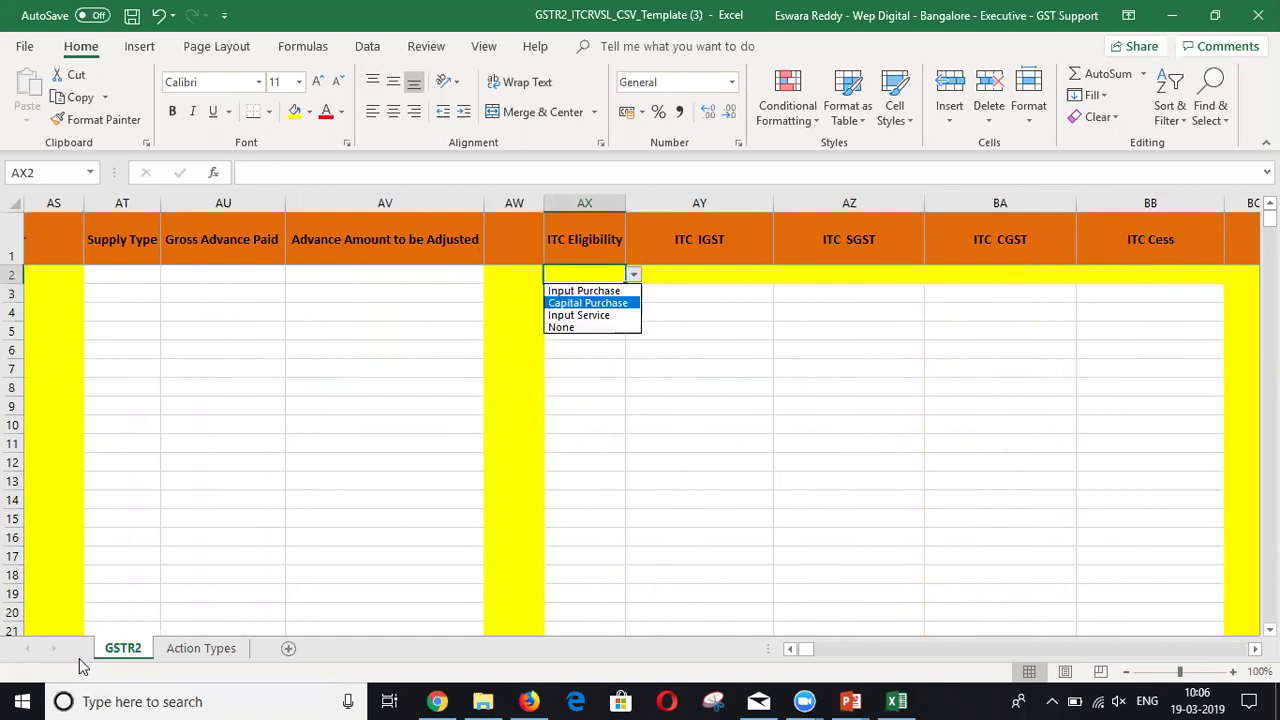
key("Up")
key("Down")
key("Down")
key("Down")
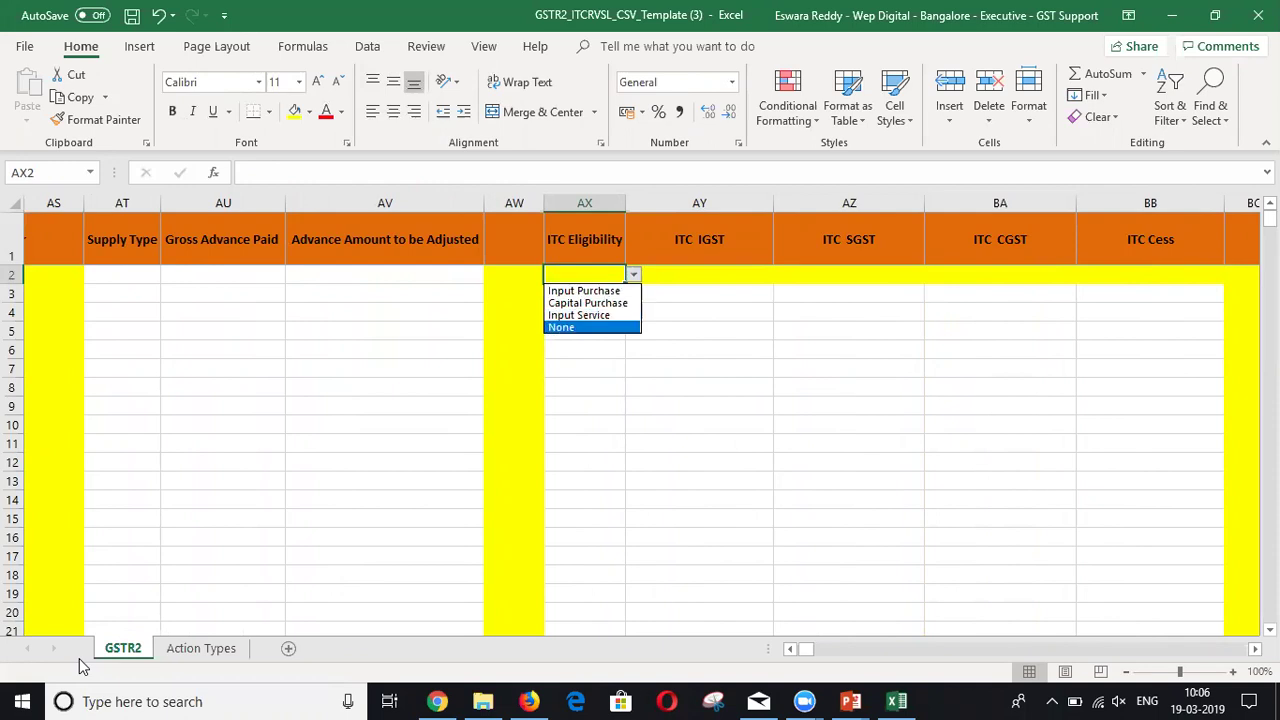
key("Up")
key("Down")
key("Up")
key("Escape")
key("Up")
key("Down")
key("alt+Down")
key("Escape")
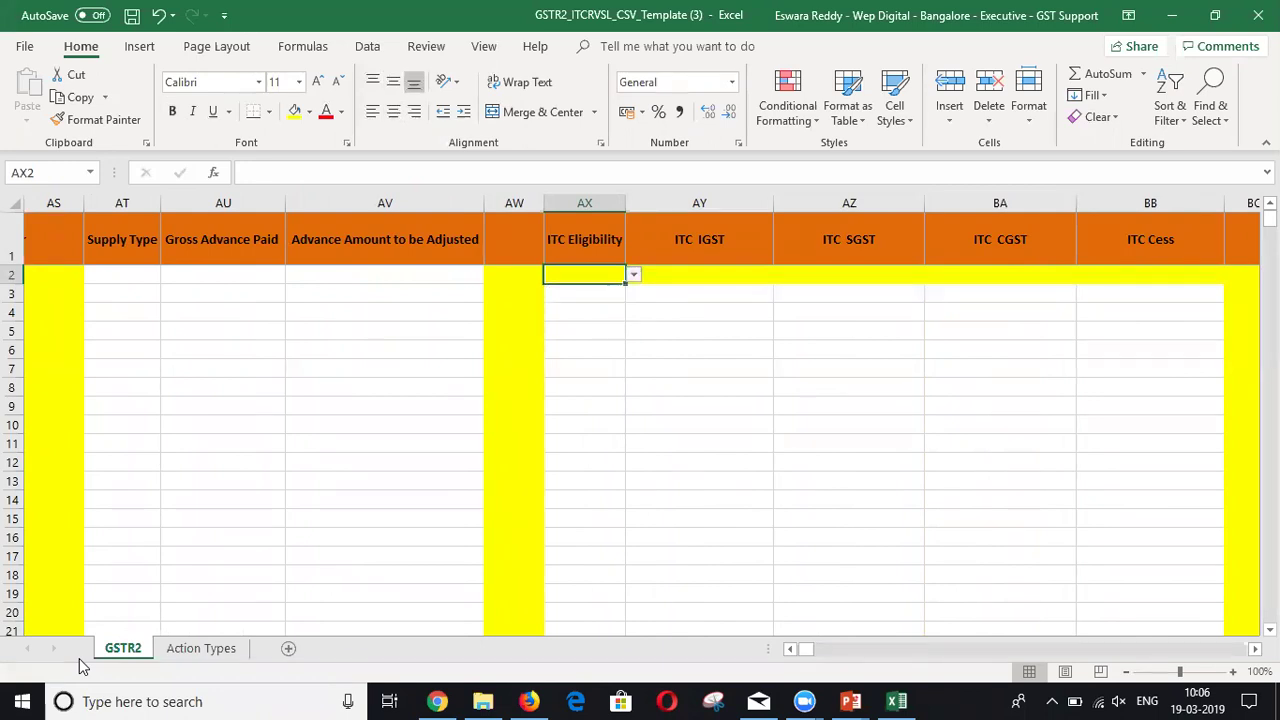
Step: Examine the ITC IGST, ITC SGST and ITC CGST fields beside ITC Eligibility in row 2
key("Right")
key("shift+Right")
key("shift+Right")
key("Left")
key("Left")
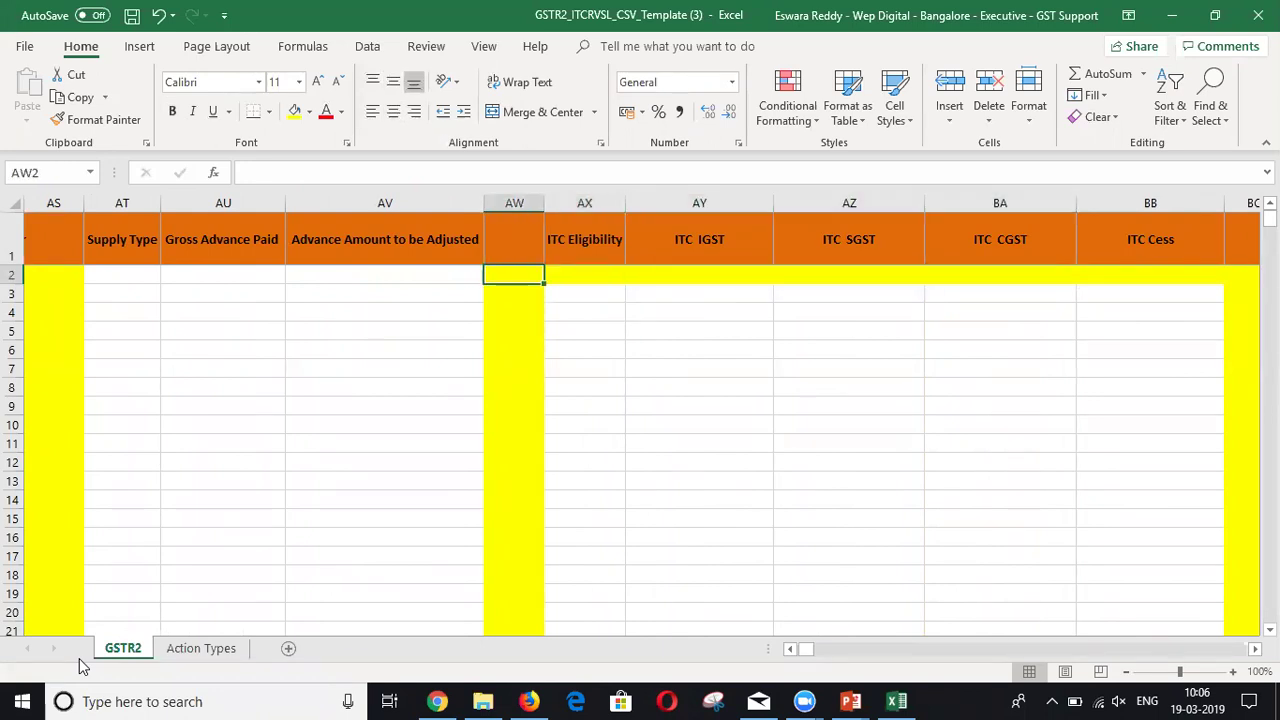
key("alt+n")
key("Right")
key("Right")
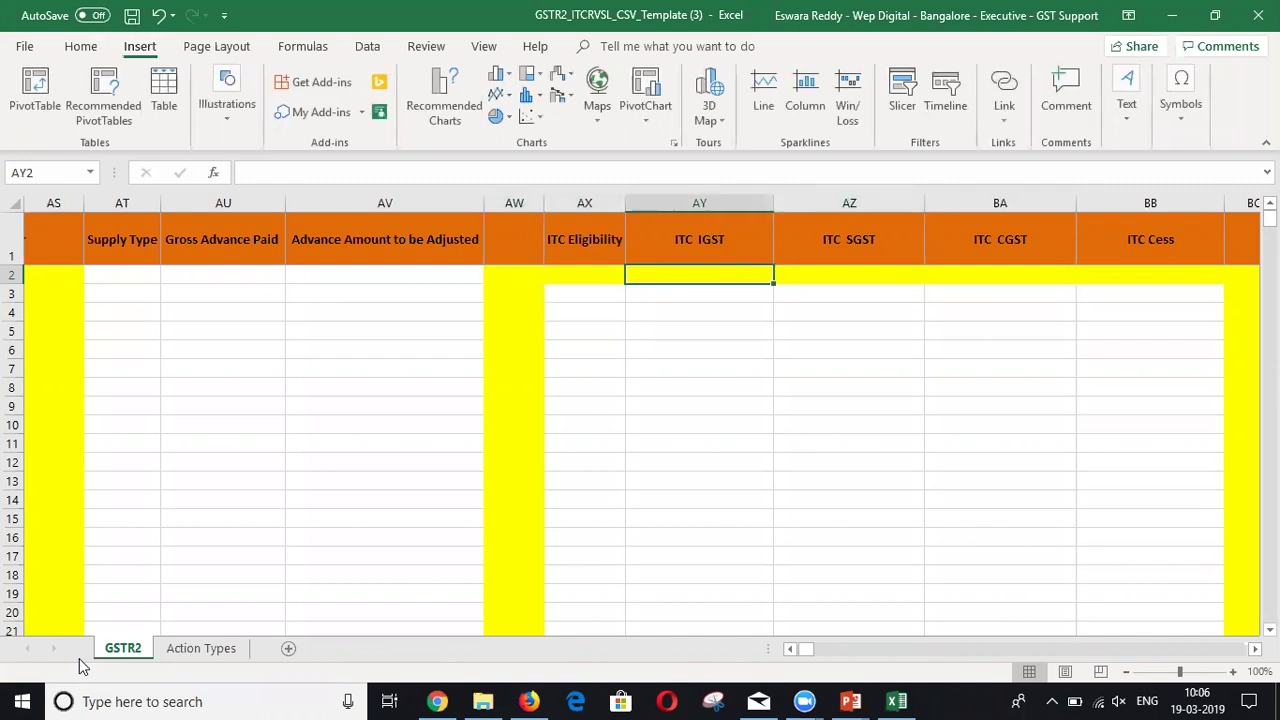
Step: Set the Document Type in cell D2 of the GSTR2 sheet to CDNR
key("Left")
key("ctrl+Left")
key("ctrl+Left")
key("ctrl+Right")
key("ctrl+Right")
key("ctrl+Left")
key("ctrl+Left")
key("Right")
key("ctrl+Right")
key("alt+Down")
key("Down")
key("Down")
key("Down")
key("Down")
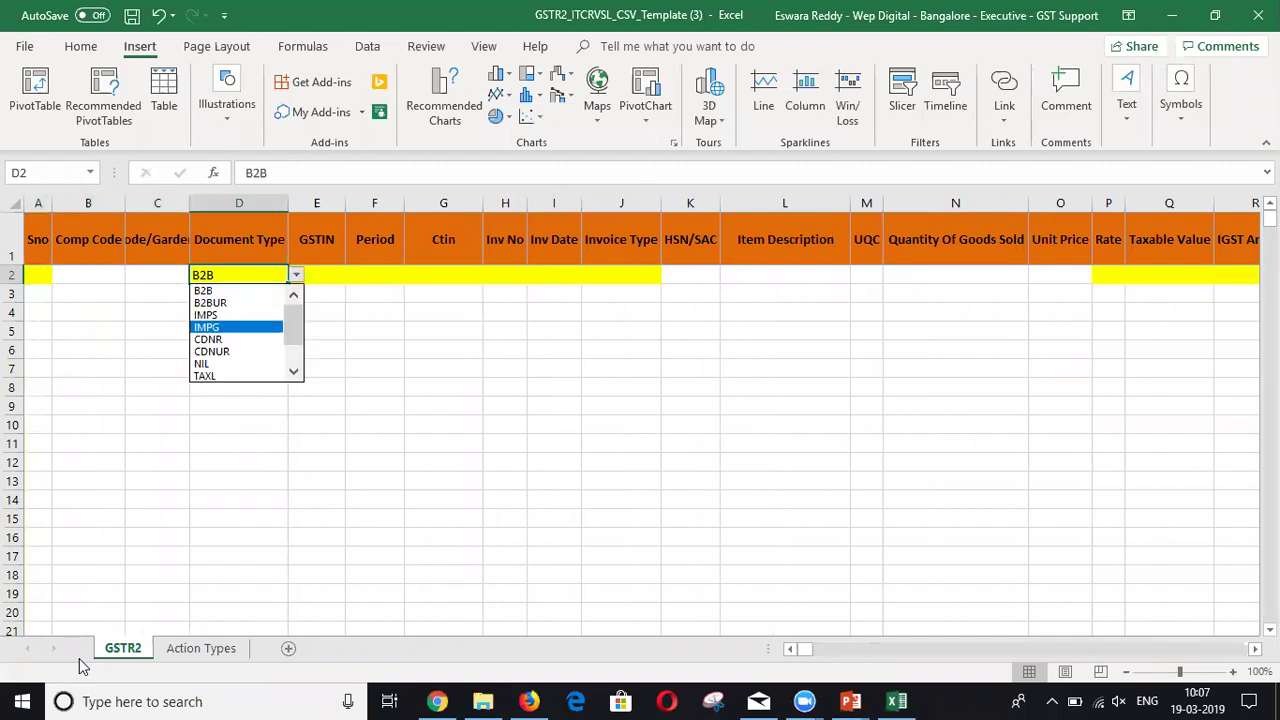
key("Return")
Step: Examine the row 2 fields for the CDNR document type from GSTIN across to Item Description
key("Up")
key("Right")
key("Right")
key("Left")
key("Left")
key("Right")
key("Right")
key("Right")
key("Right")
key("Right")
key("Right")
key("Right")
key("Right")
key("Right")
key("Right")
key("Right")
key("Right")
key("Right")
key("Right")
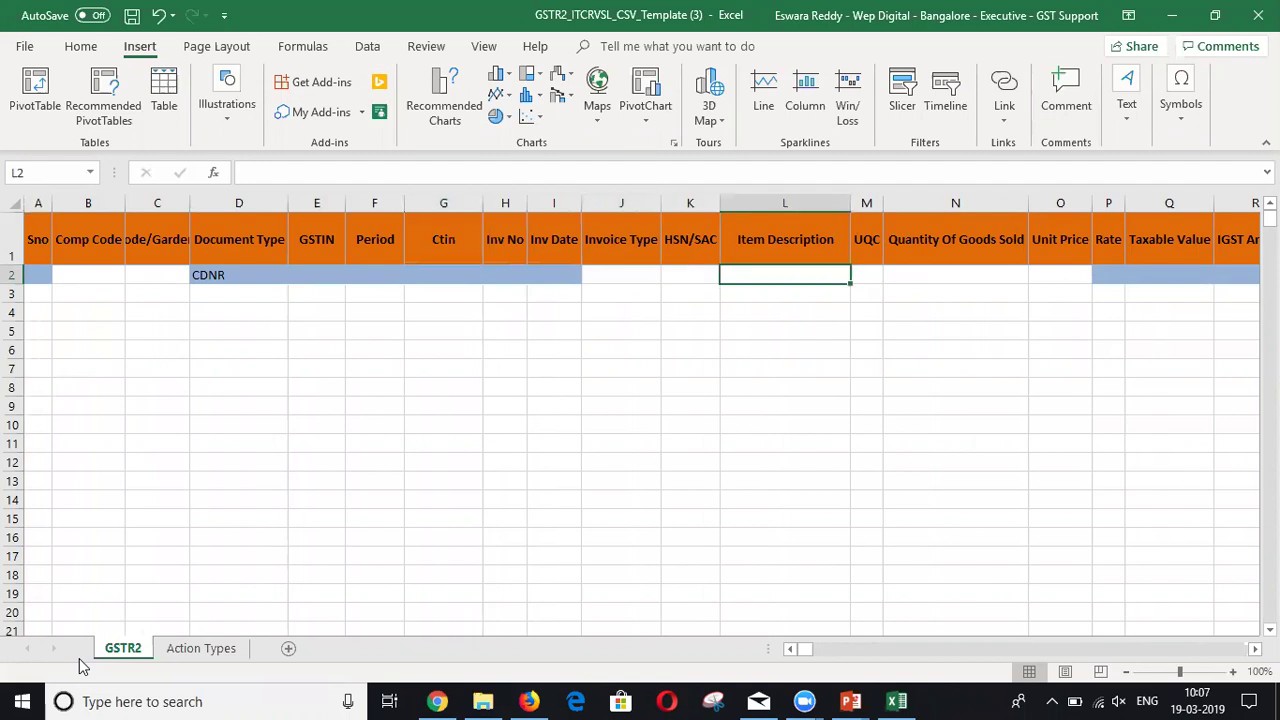
Step: Examine the remaining CDNR fields from UQC through the rate, taxable value and tax amounts to the note columns
key("Right")
key("Right")
key("Right")
key("Right")
key("Right")
key("Right")
key("Right")
key("Right")
key("Right")
key("Right")
key("Right")
key("Right")
key("Right")
key("Right")
key("Right")
key("Right")
key("Right")
key("Right")
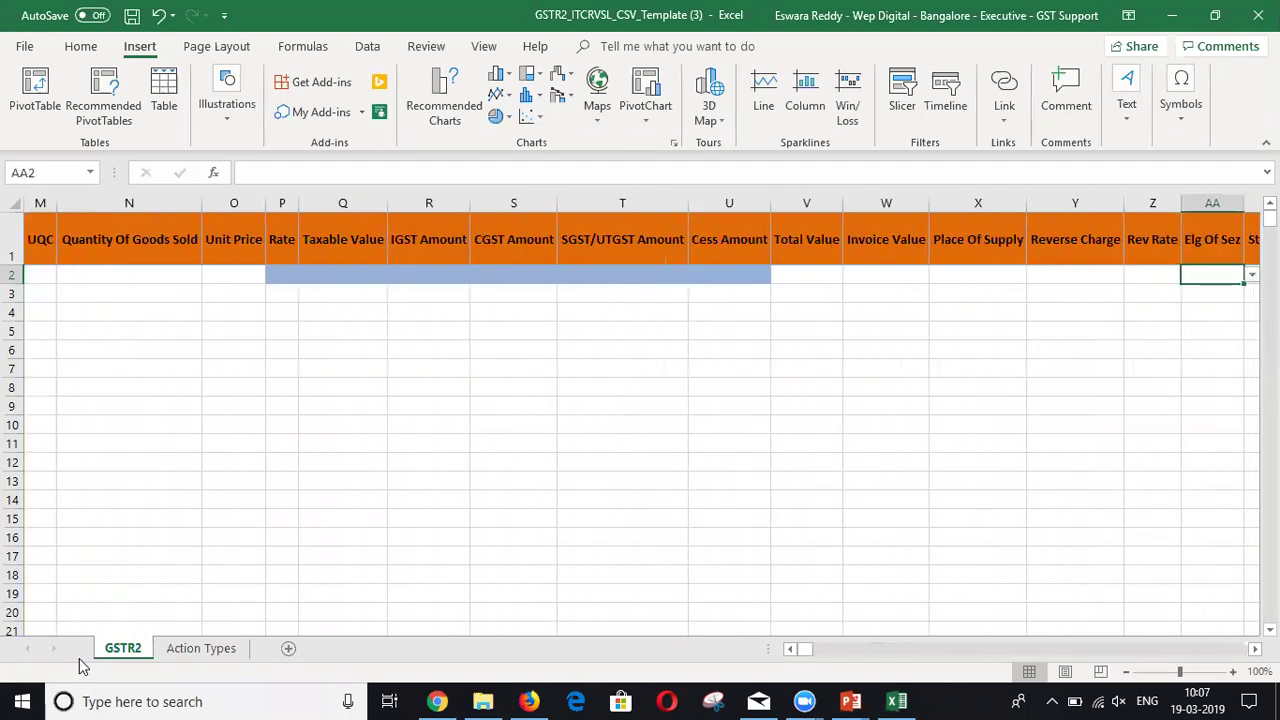
Step: Review the available Note Type options in cell AG2 without choosing one
key("Left")
key("Left")
key("Left")
key("alt+Down")
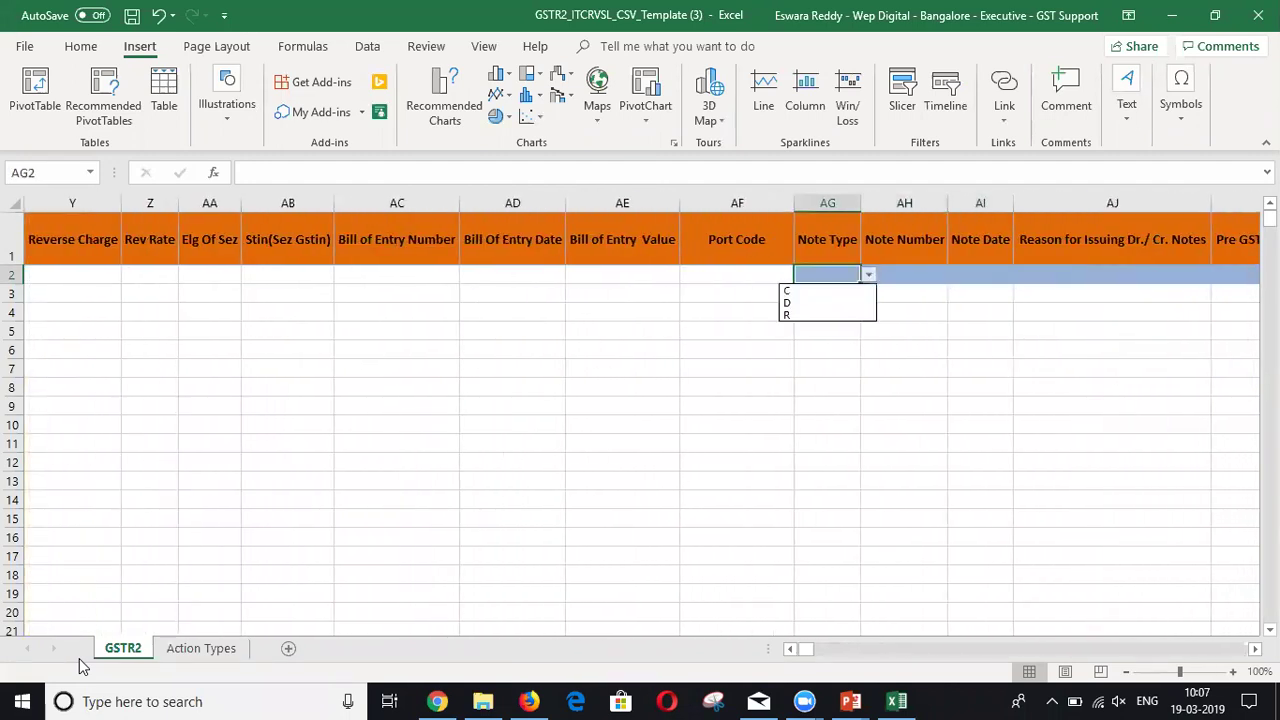
key("Escape")
Step: Review the options for Reason for Issuing Dr./ Cr. Notes and the neighbouring Pre GST field without choosing any
key("Right")
key("Right")
key("Right")
key("alt+Down")
key("Down")
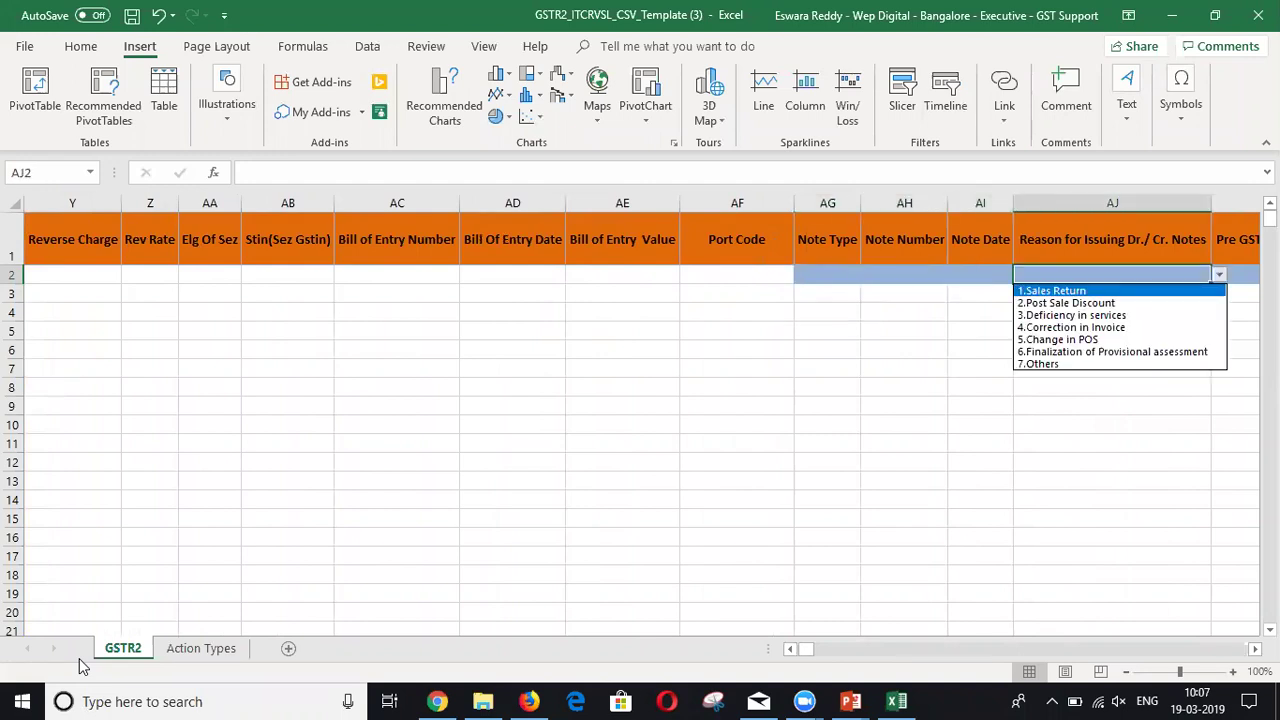
key("Escape")
key("Right")
key("alt+Down")
key("Down")
key("Escape")
Step: Review the Document Type options in cell D2 from B2B through ITC REV, leaving CDNR selected
key("ctrl+Left")
key("ctrl+Home")
key("Right")
key("Right")
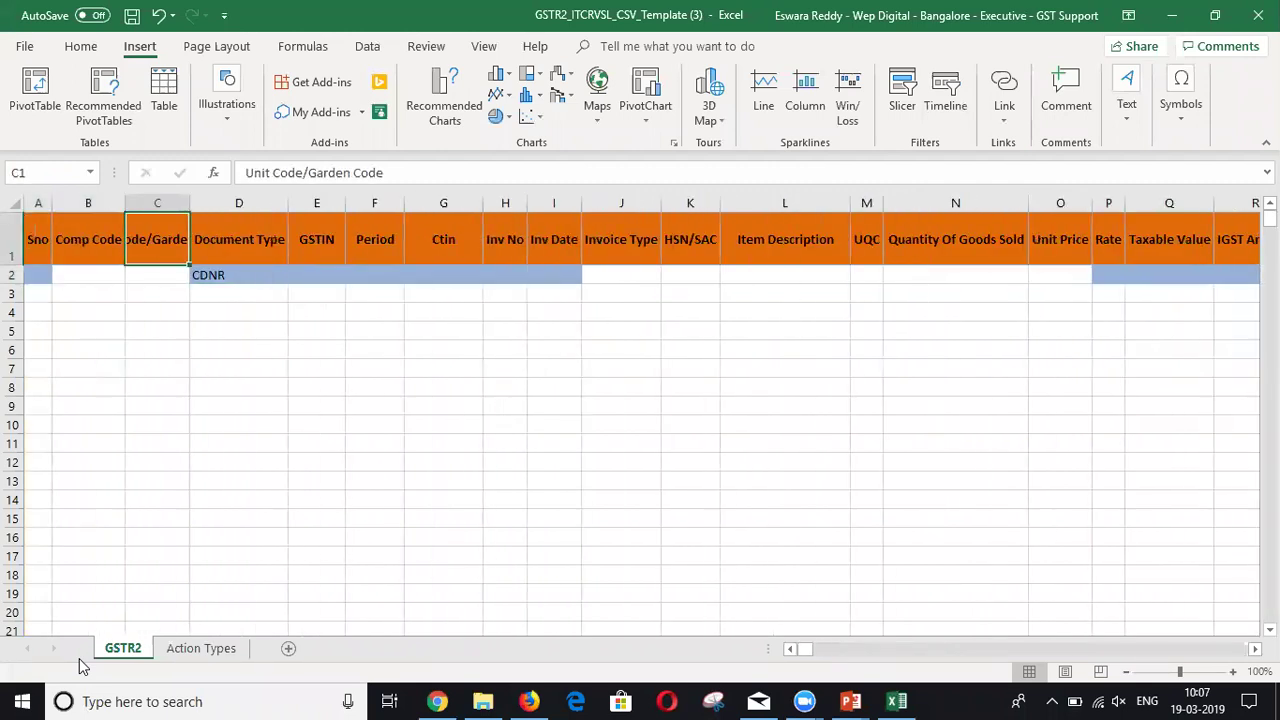
key("Right")
key("Down")
key("alt+Down")
key("Down")
key("Down")
key("Up")
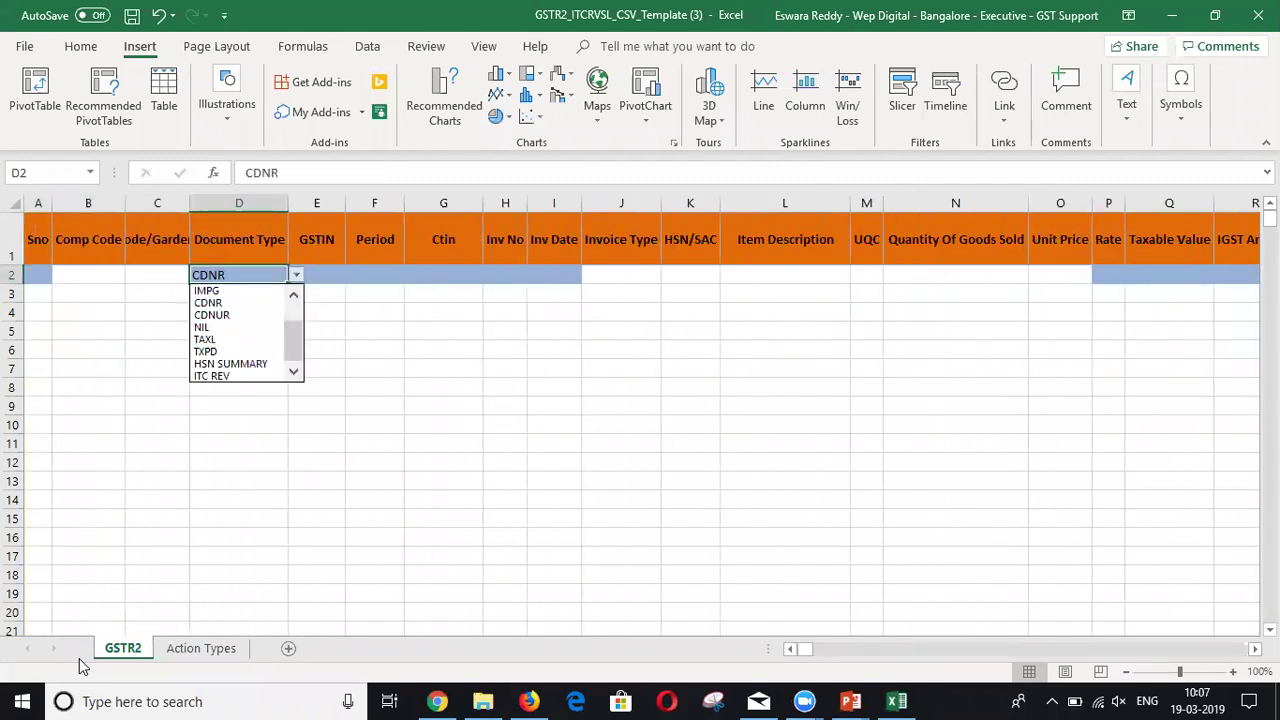
key("Up")
key("Up")
key("Up")
key("Up")
key("Down")
key("Down")
key("Down")
key("Down")
key("Down")
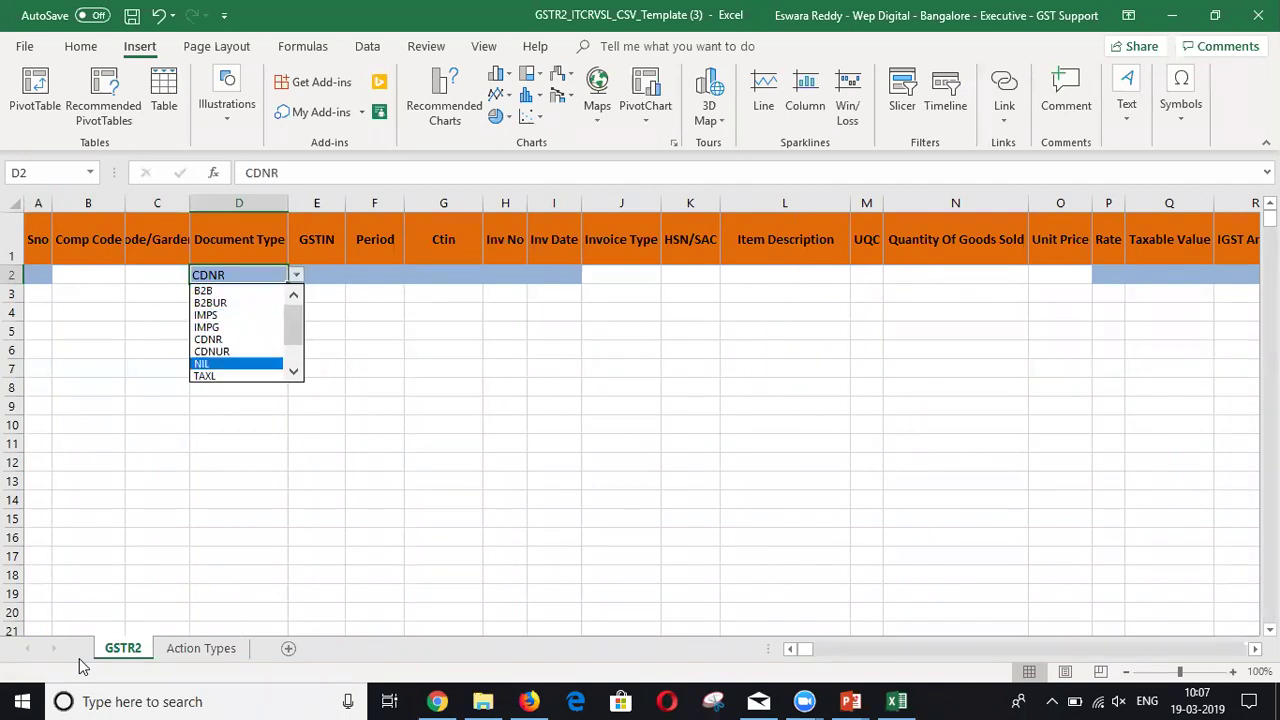
key("Down")
key("Down")
key("Down")
key("Up")
key("Down")
key("Down")
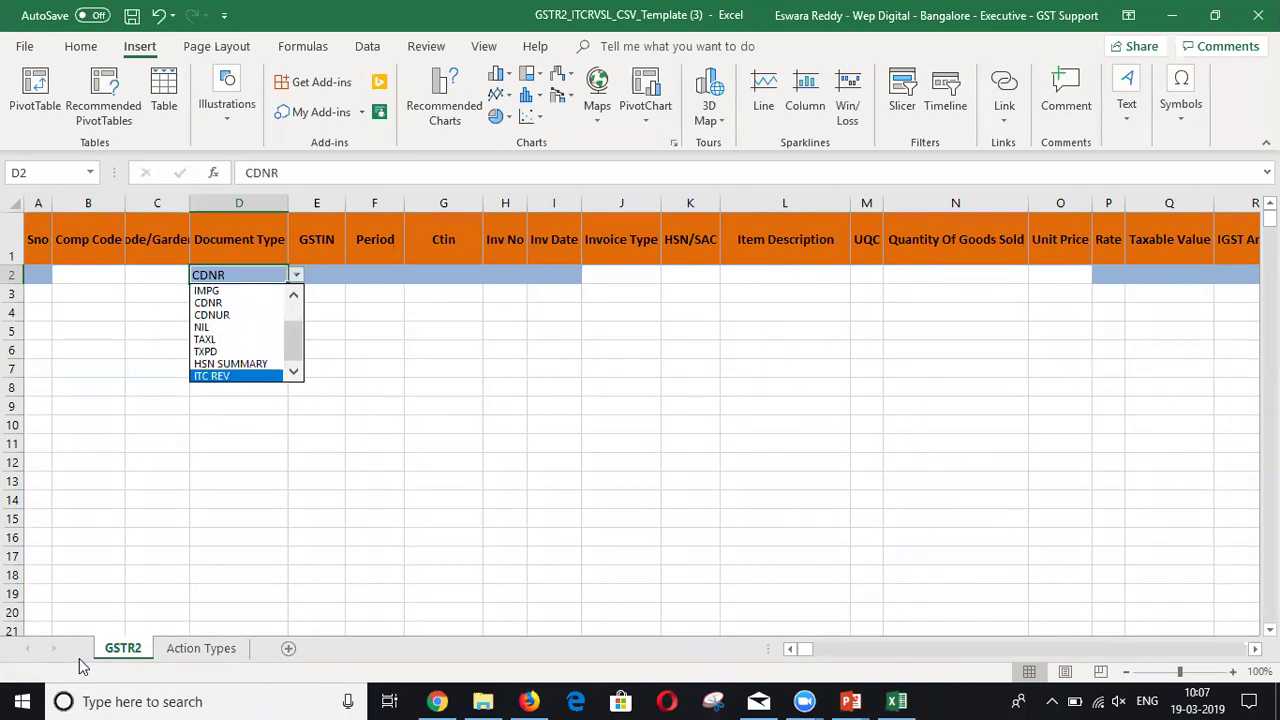
key("Up")
key("Up")
key("Up")
key("Escape")
key("Up")
key("Down")
key("Up")
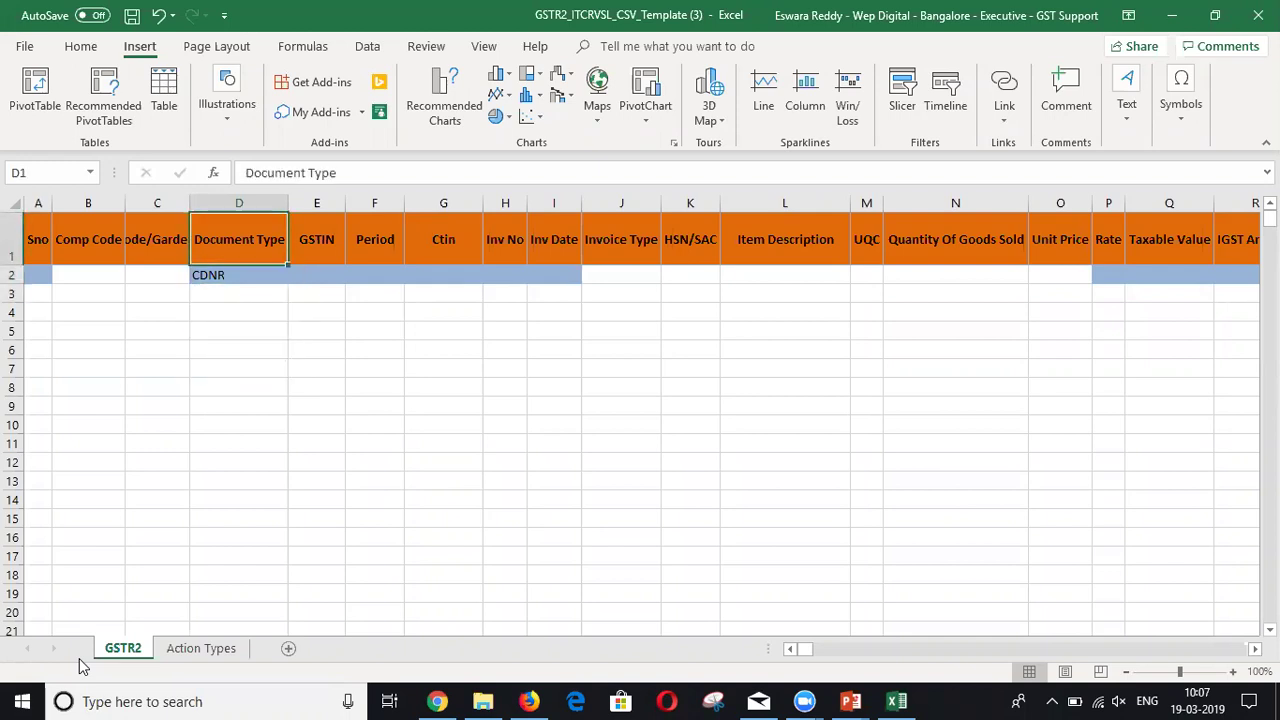
Step: Save the template to the Downloads folder with the CSV (Comma delimited) file type
left_click(26, 47)
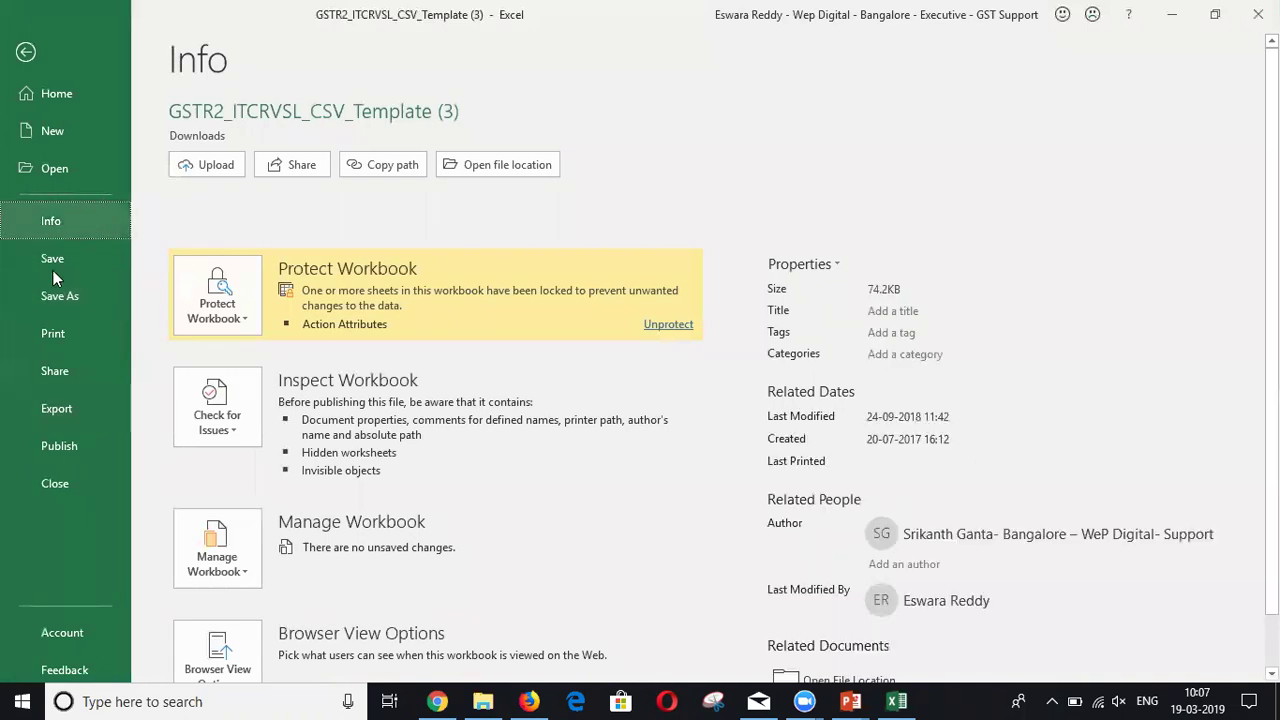
left_click(67, 296)
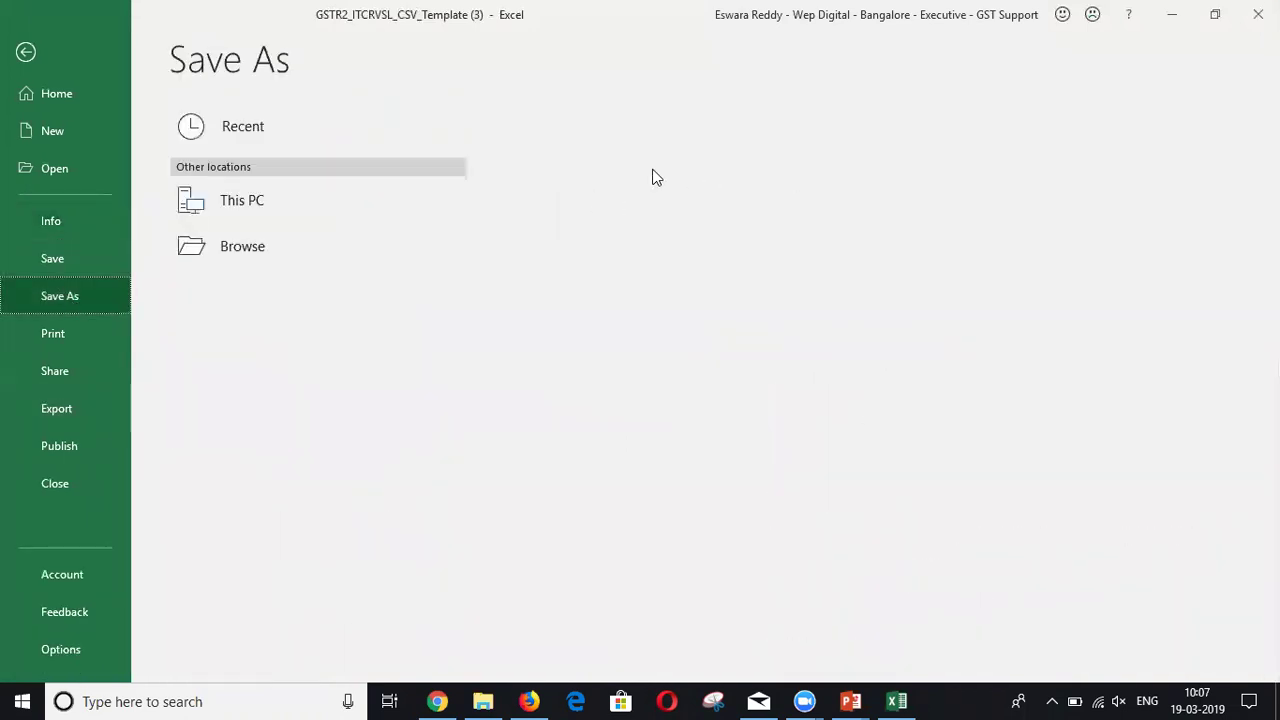
left_click(712, 163)
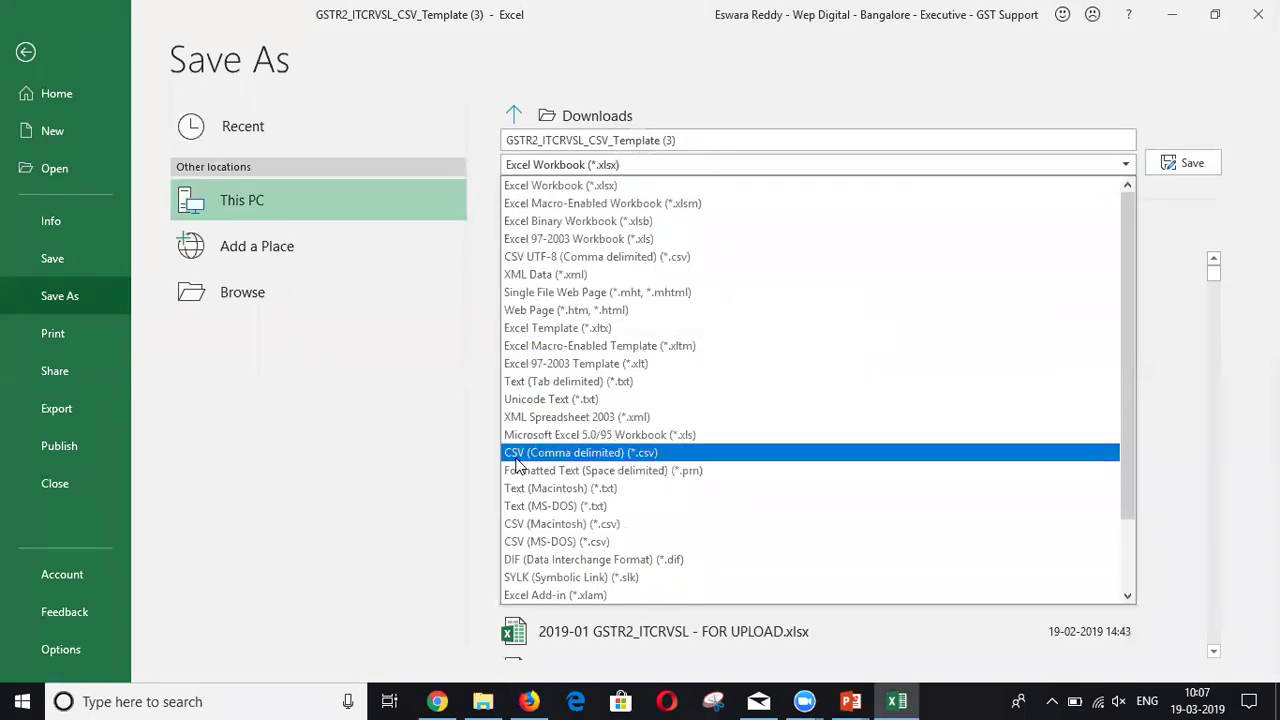
left_click(1177, 165)
left_click(1177, 165)
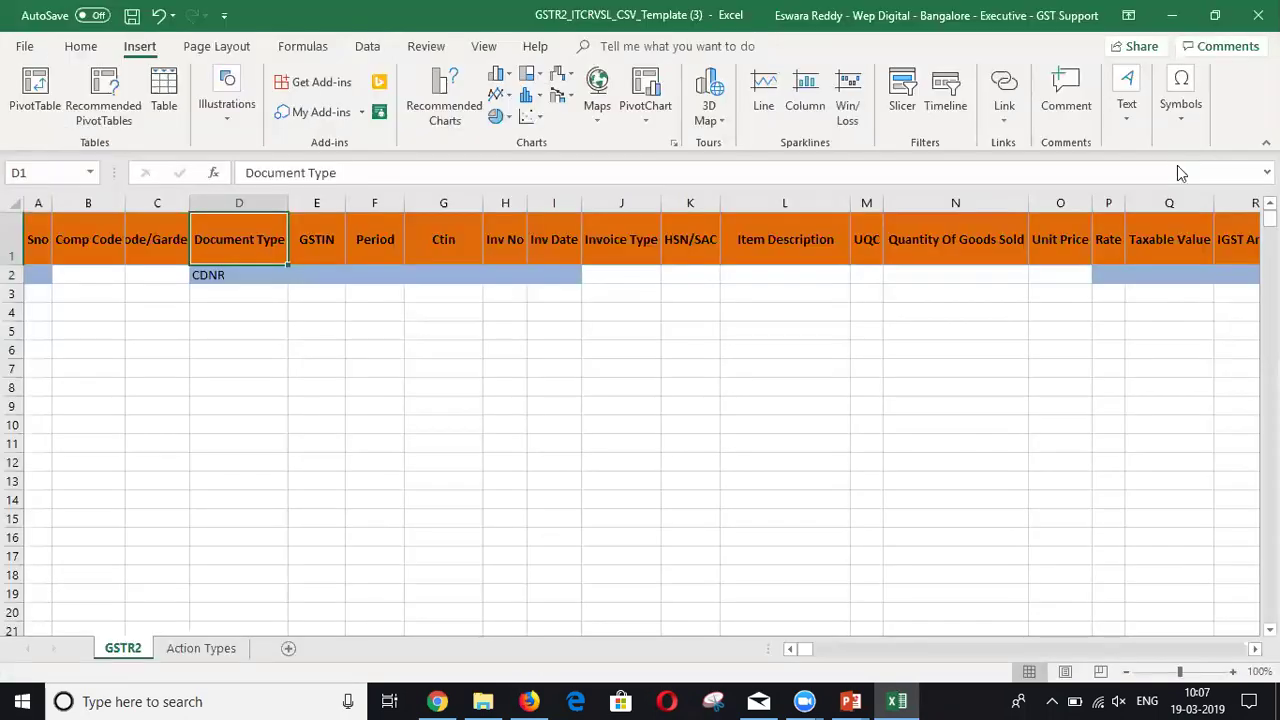
Step: Switch to the WeP GST Panel in Chrome and open the GSTR CSV Upload page under Upload Information
key("alt+Tab")
scroll(1180, 174, "up", 1)
scroll(1180, 174, "down", 1)
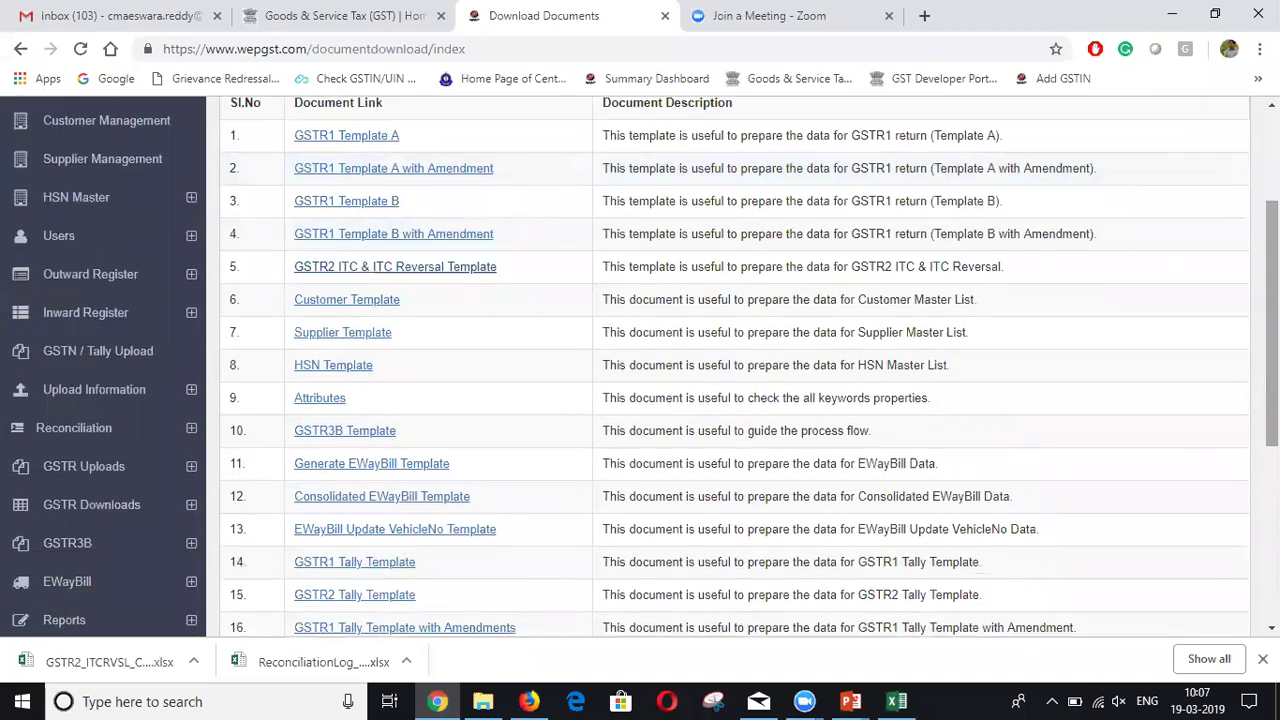
left_click(118, 392)
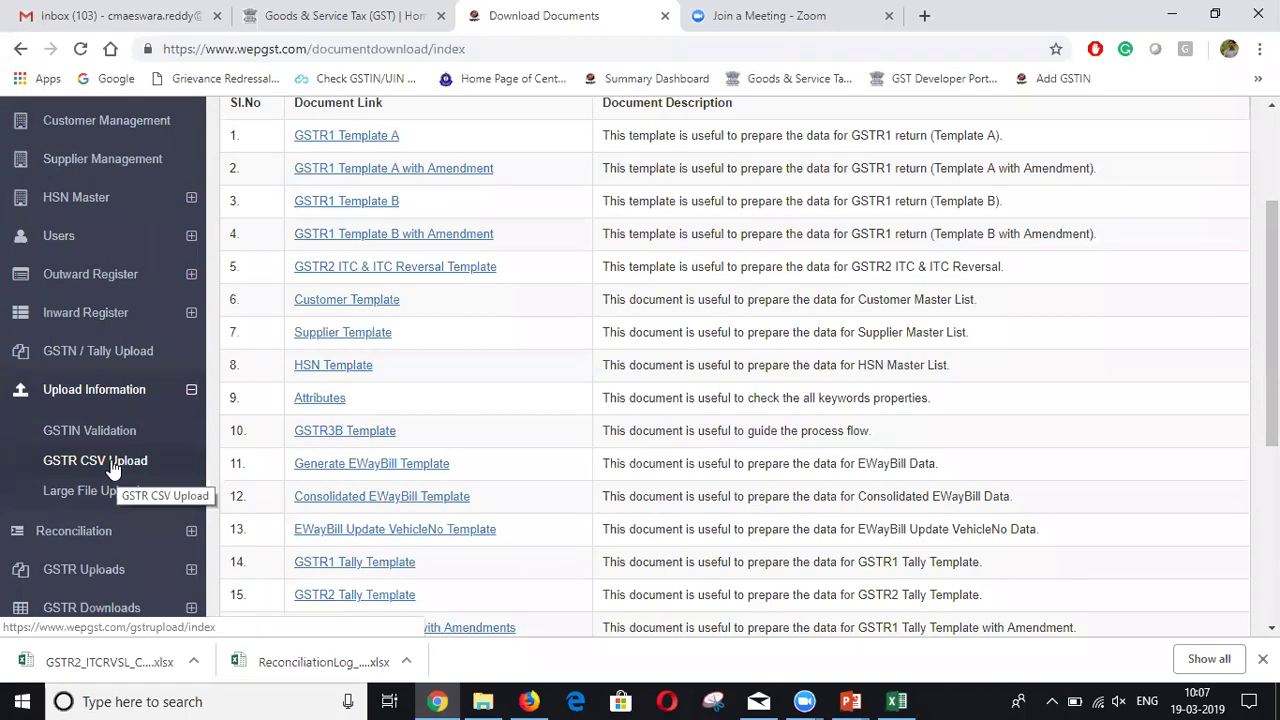
left_click(108, 468)
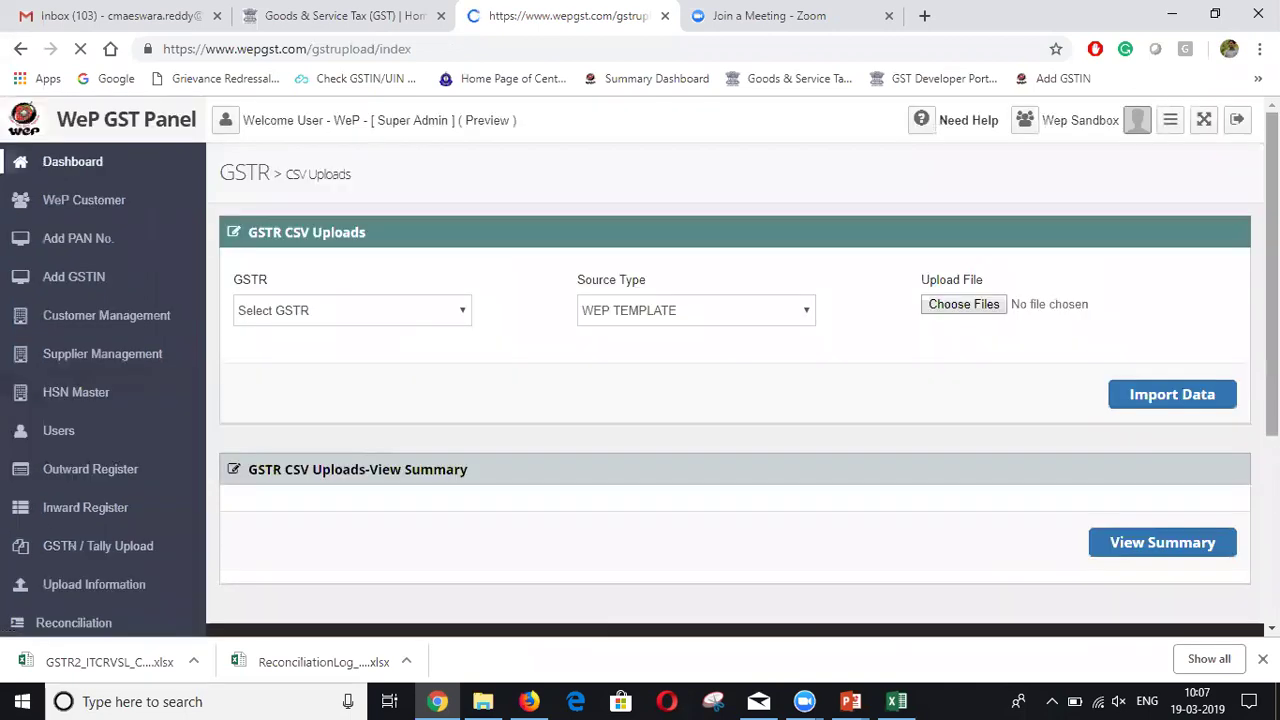
Step: Review the GSTR and Source Type options and the import and summary sections of the GSTR CSV Uploads form
scroll(383, 172, "down", 1)
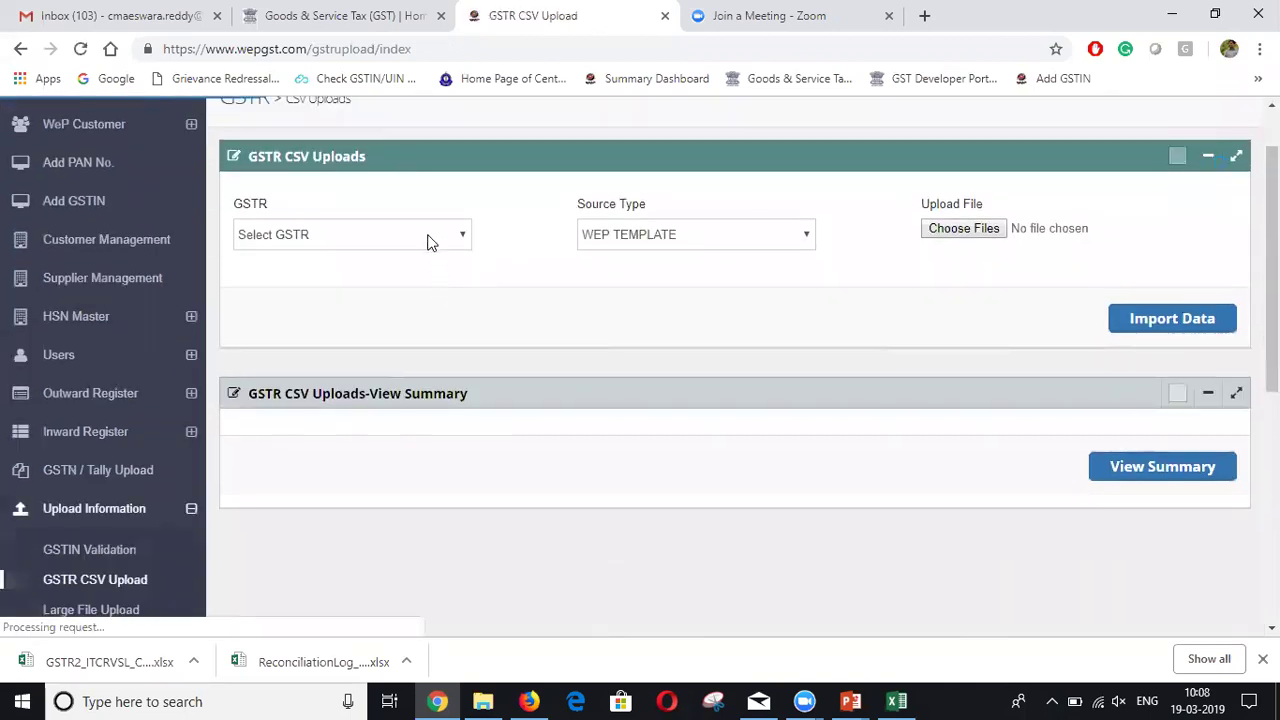
left_click(429, 240)
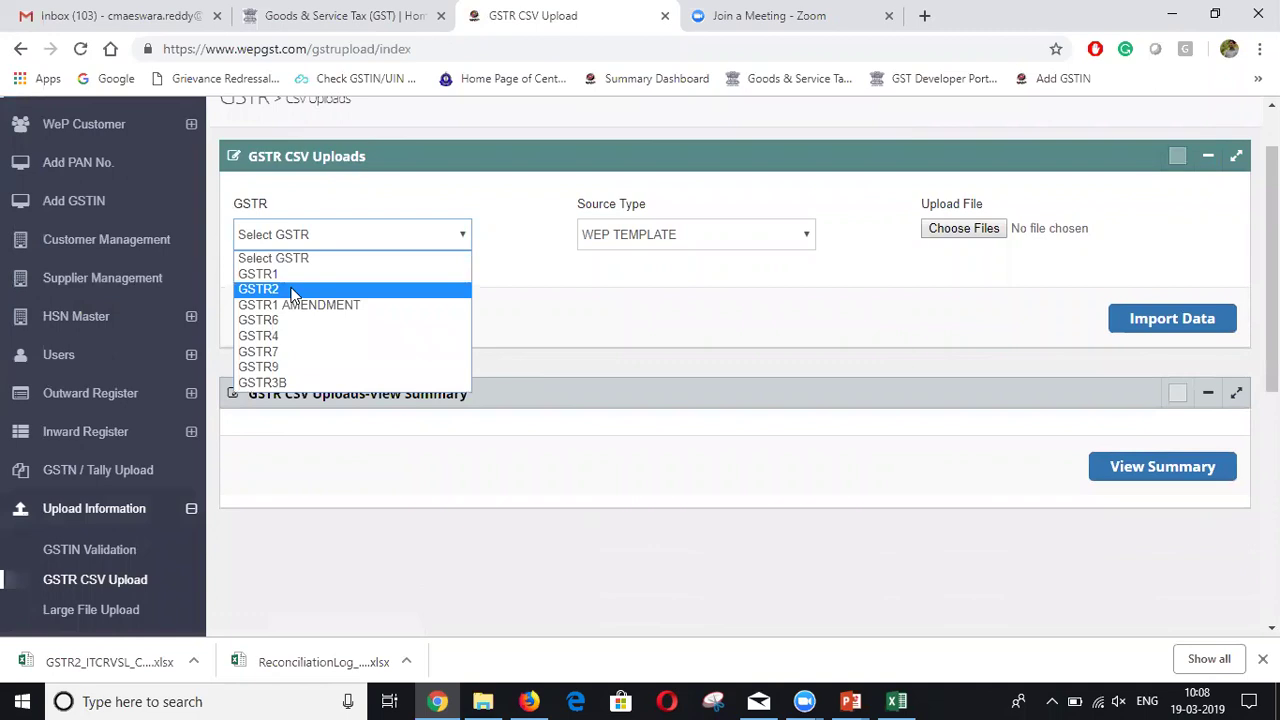
left_click(655, 240)
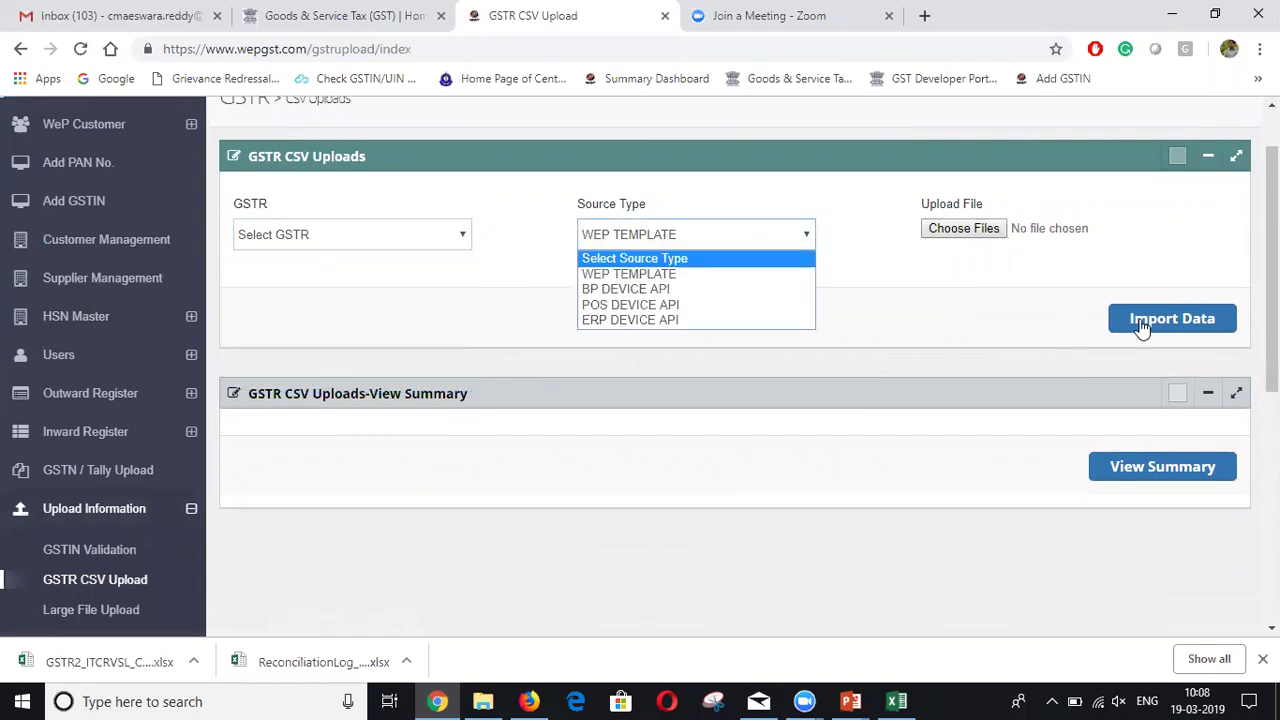
scroll(350, 262, "down", 1)
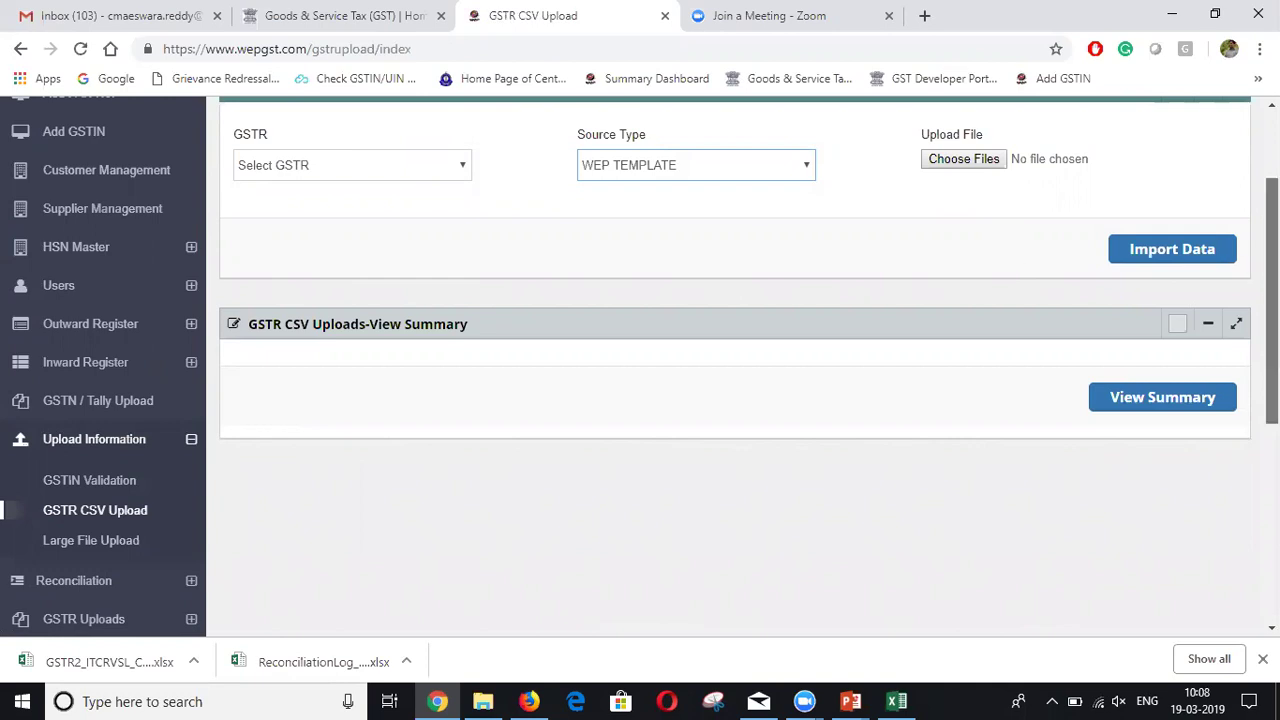
scroll(1015, 252, "down", 2)
scroll(1050, 300, "up", 2)
scroll(1097, 343, "down", 2)
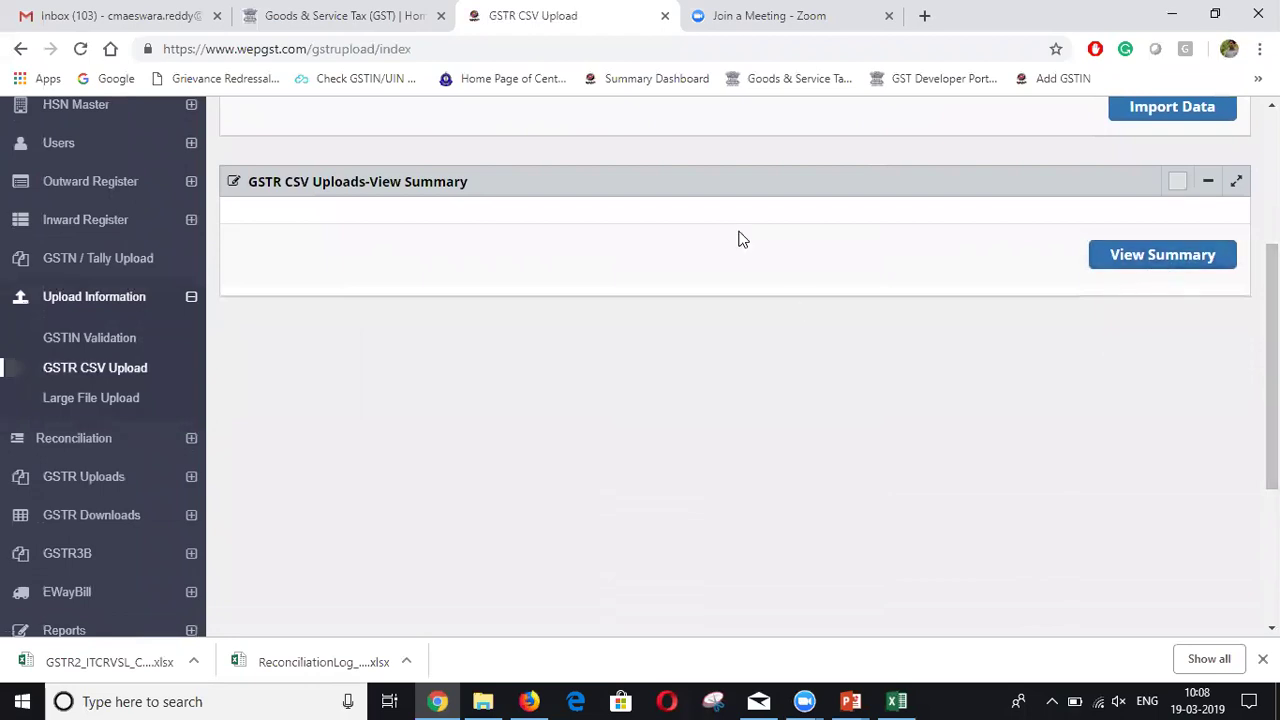
Step: Choose GSTR2 as the GSTR type and display the summary of its CSV uploads
left_click(1155, 262)
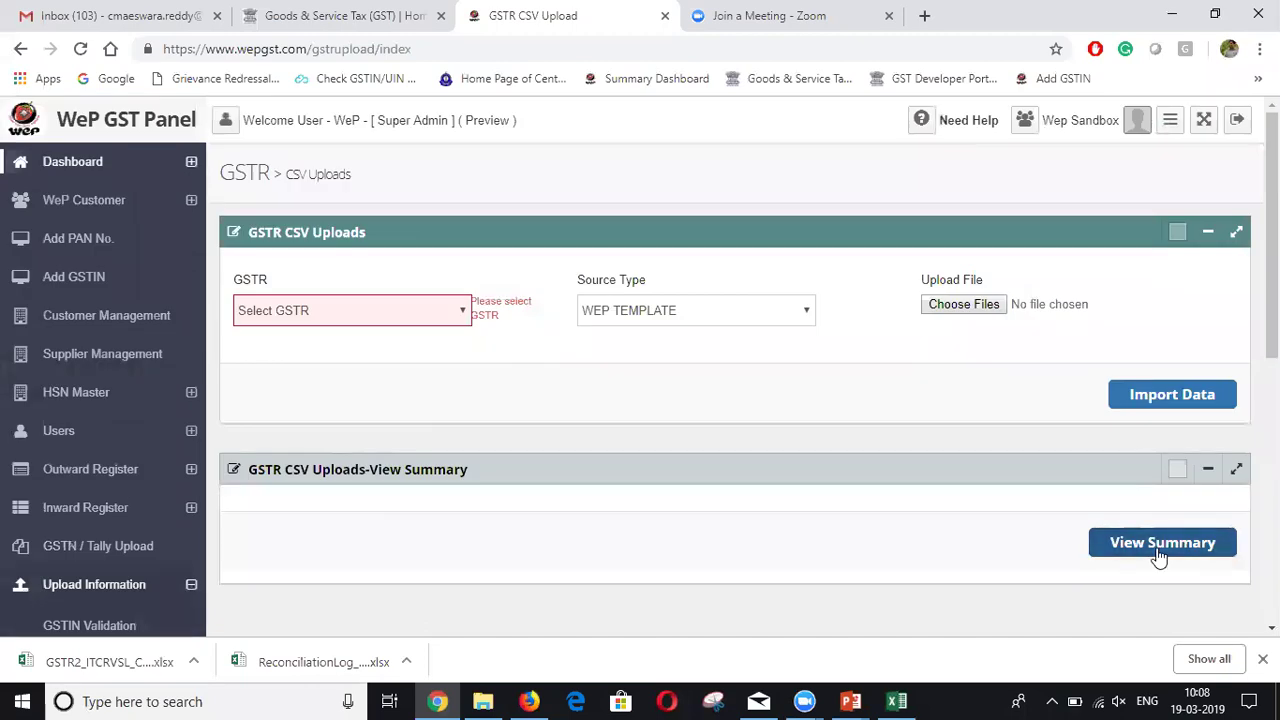
scroll(1128, 550, "down", 5)
scroll(420, 231, "up", 4)
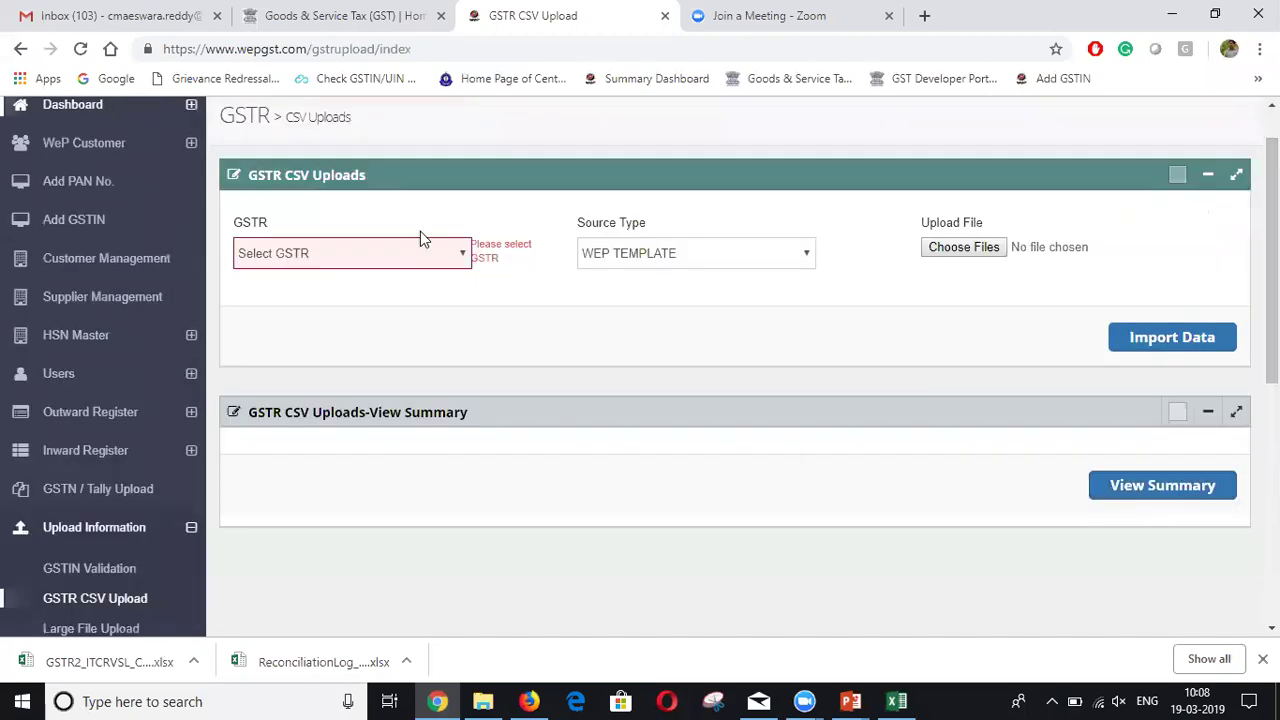
left_click(418, 255)
left_click(339, 305)
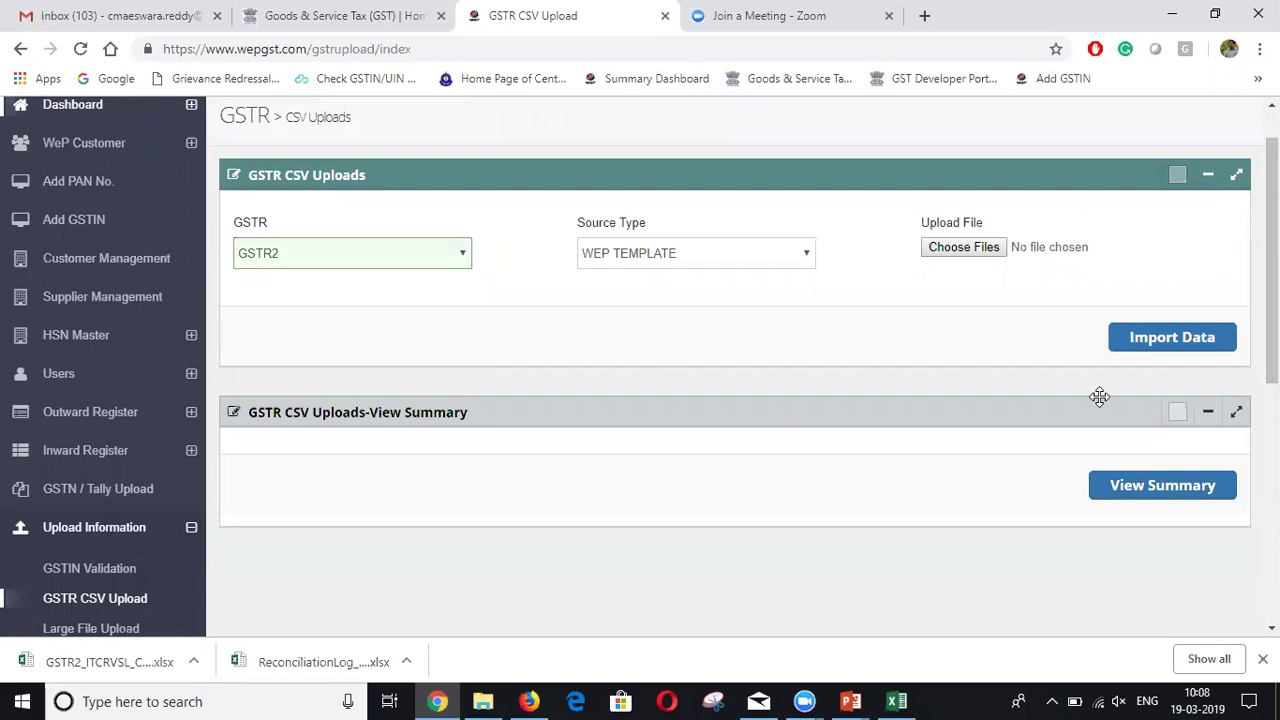
scroll(1160, 422, "down", 1)
left_click(1160, 414)
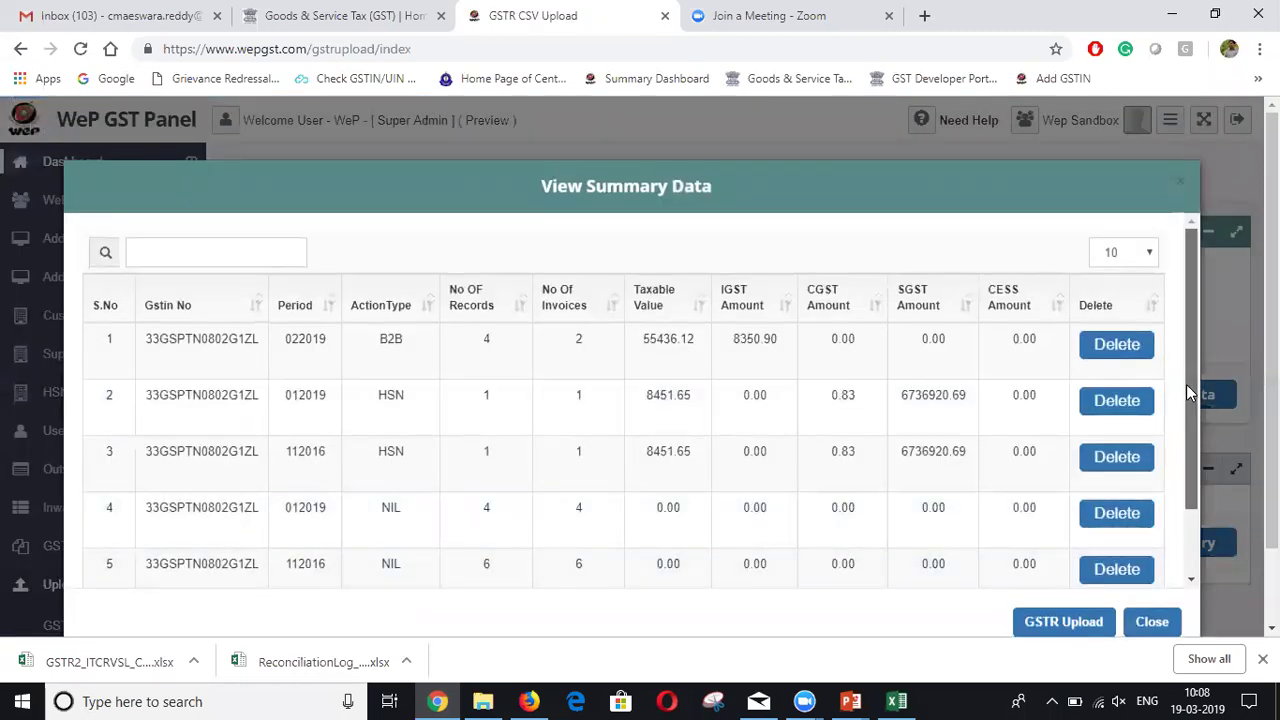
Step: Look through the View Summary Data entries, upload the GSTR2 data and acknowledge the result
left_click_drag(1186, 384, 1185, 467)
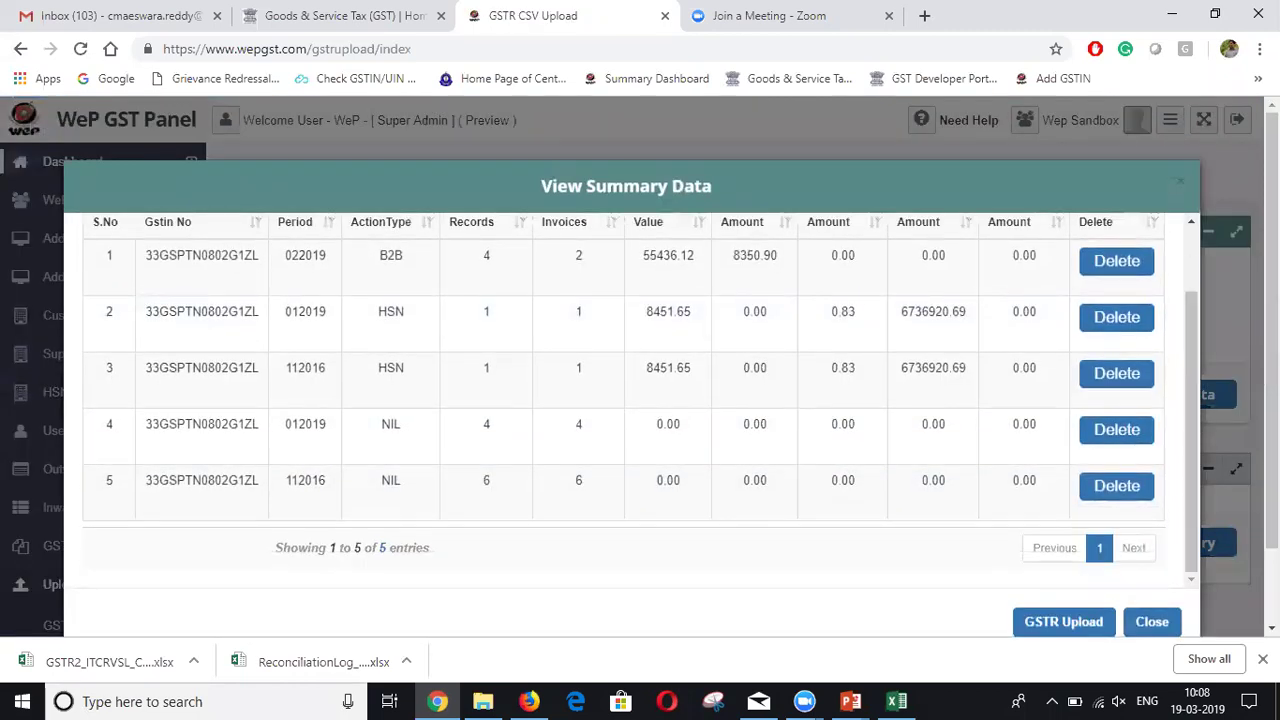
scroll(1070, 500, "down", 1)
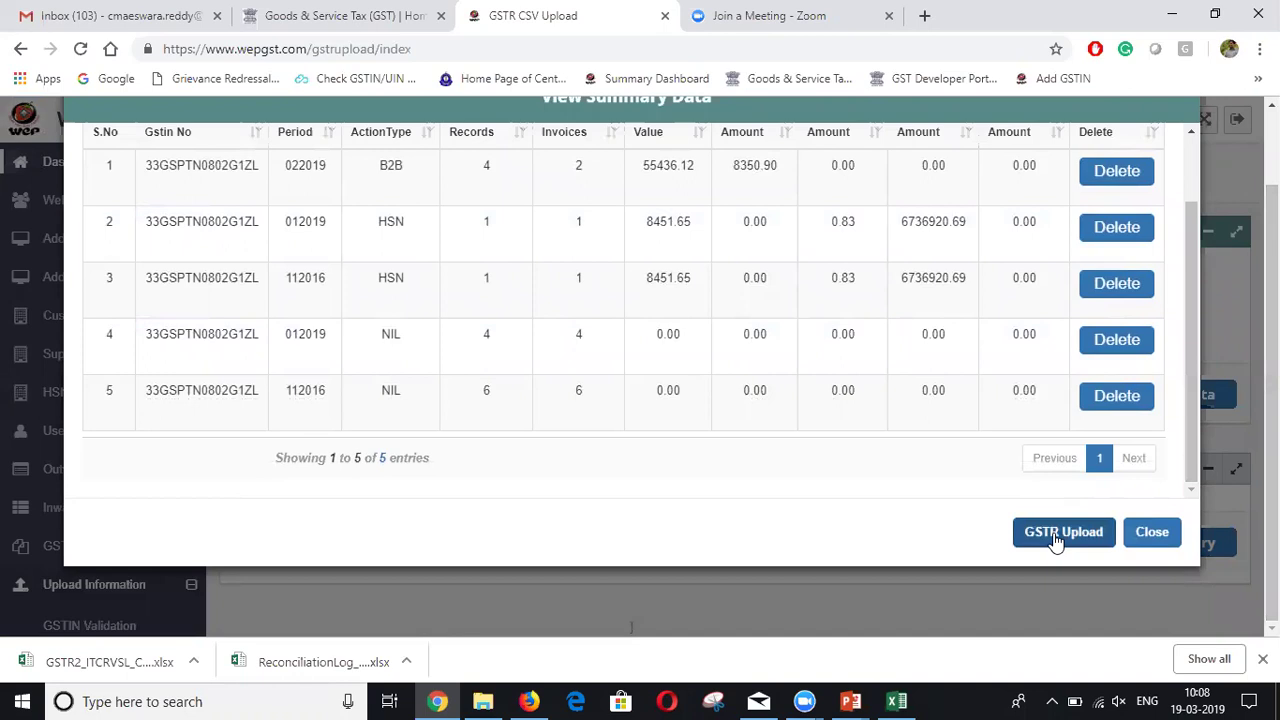
left_click(1057, 536)
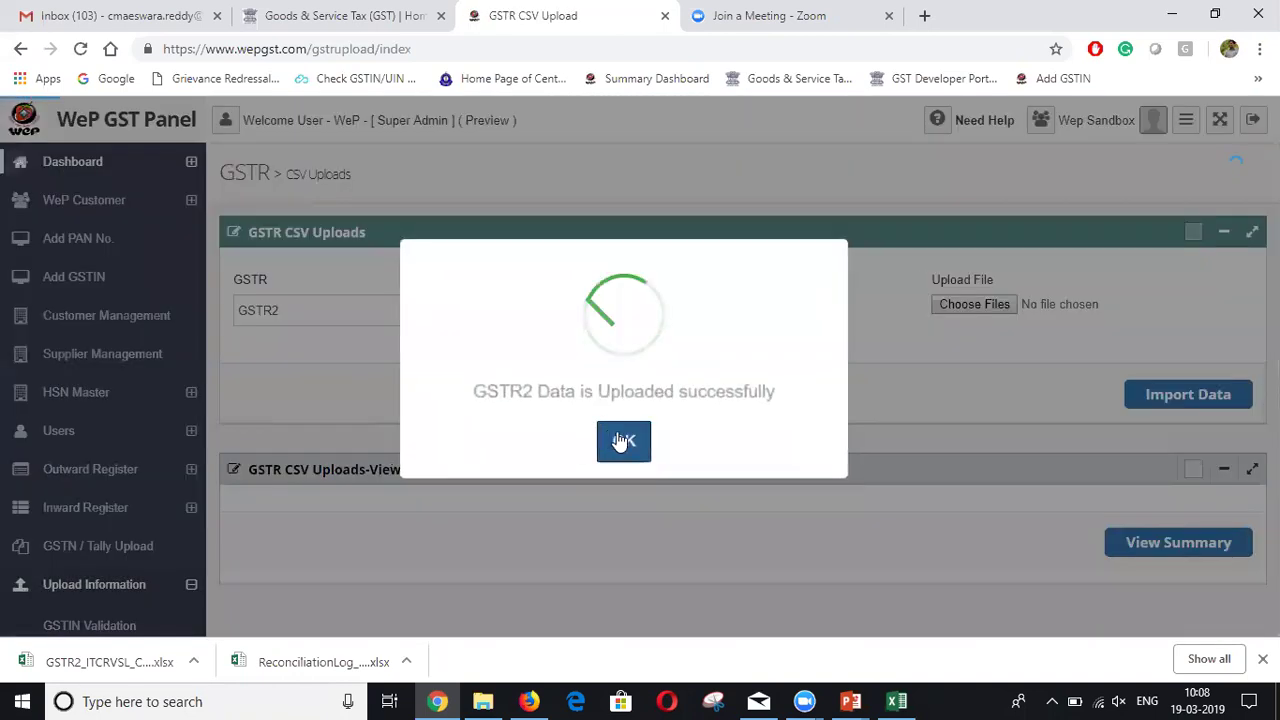
left_click(620, 437)
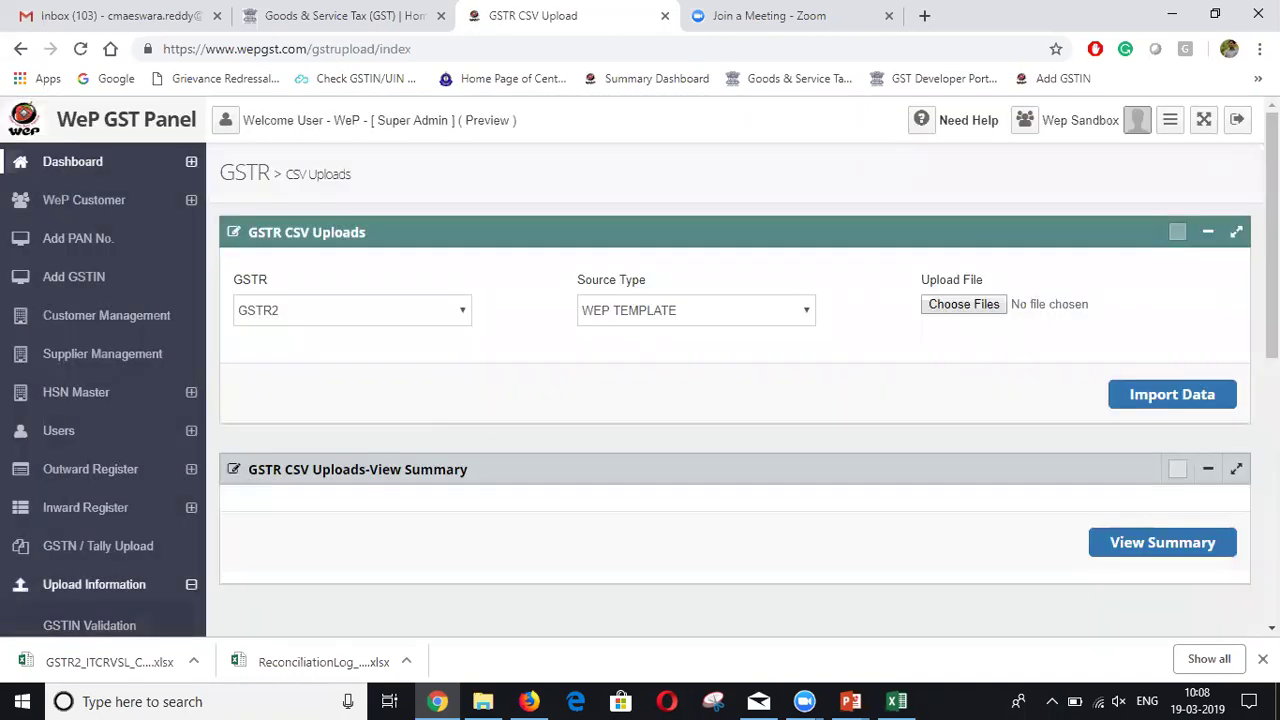
Step: Open the GSTR2A Download page under GSTR Downloads and choose the first individual GSTIN listed after ALL
scroll(229, 323, "down", 3)
left_click(110, 266)
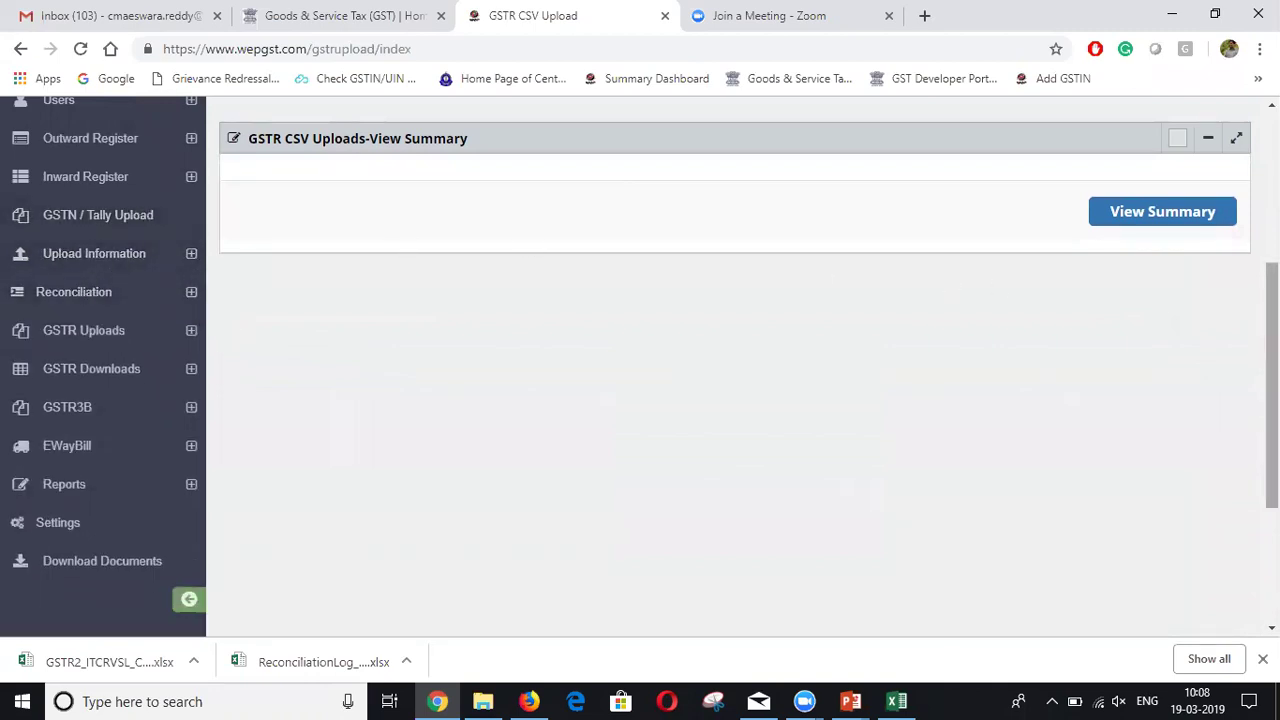
scroll(300, 331, "down", 1)
left_click(190, 252)
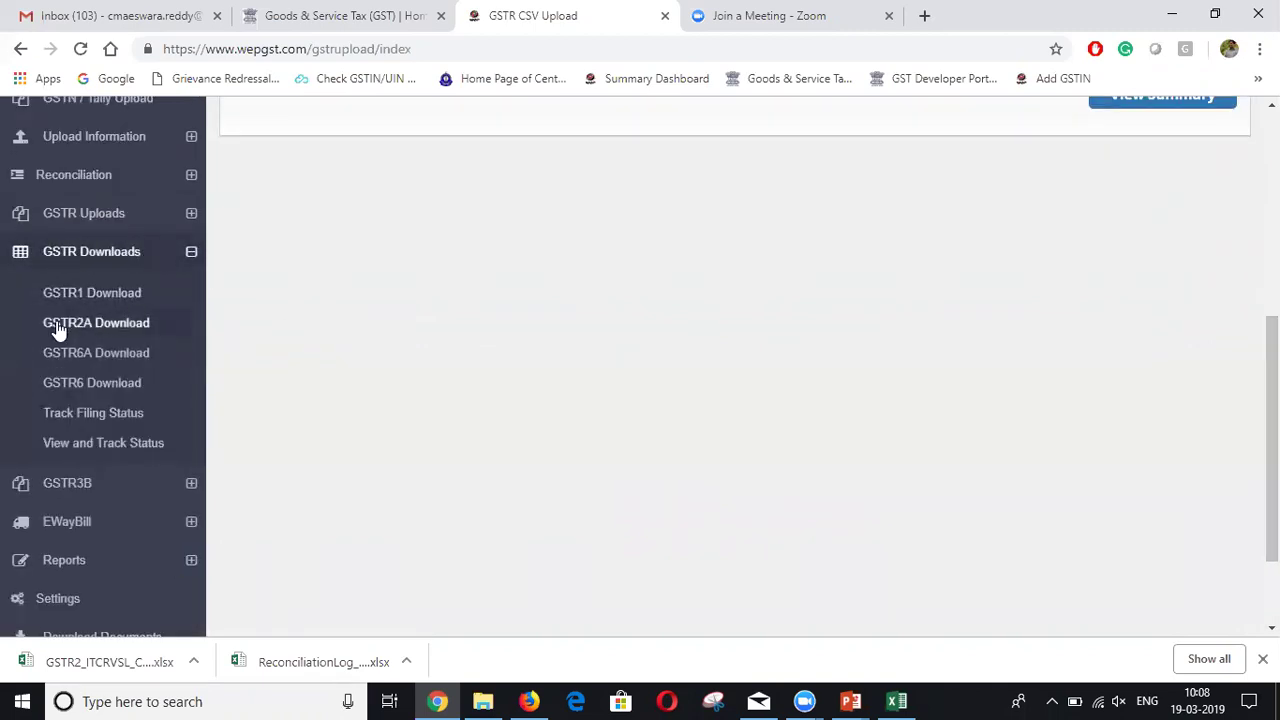
left_click(95, 326)
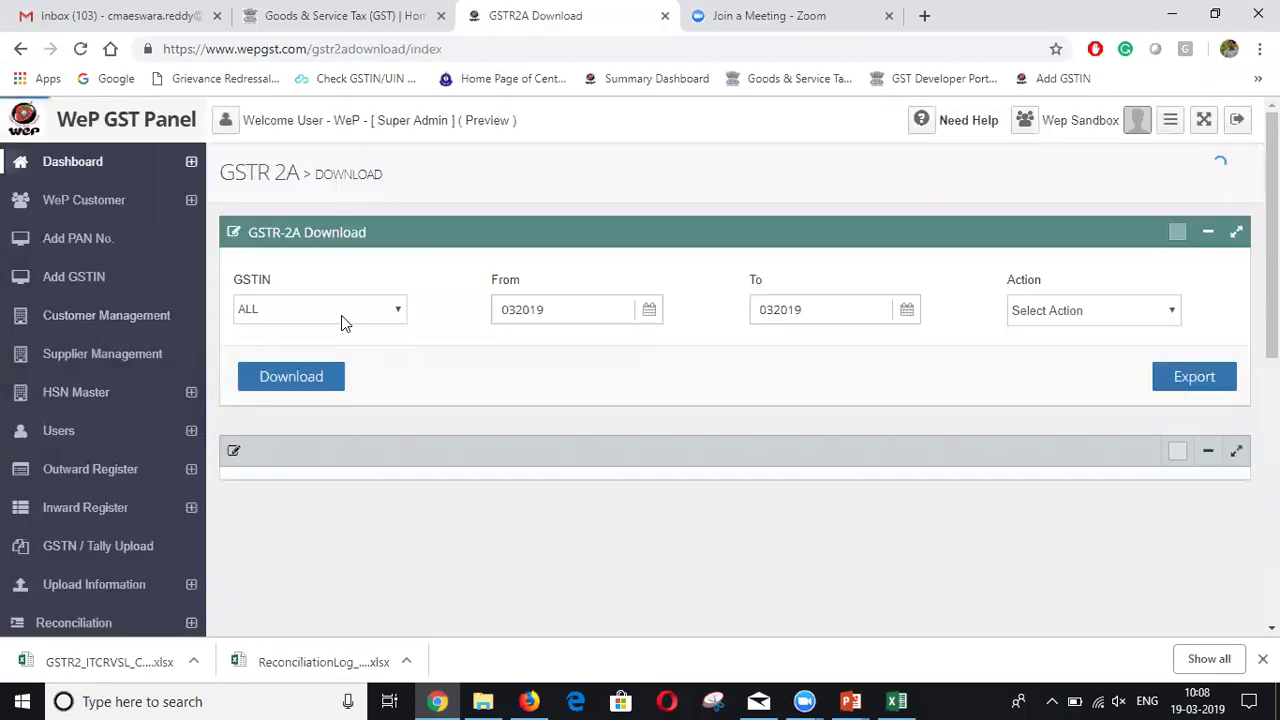
left_click(341, 315)
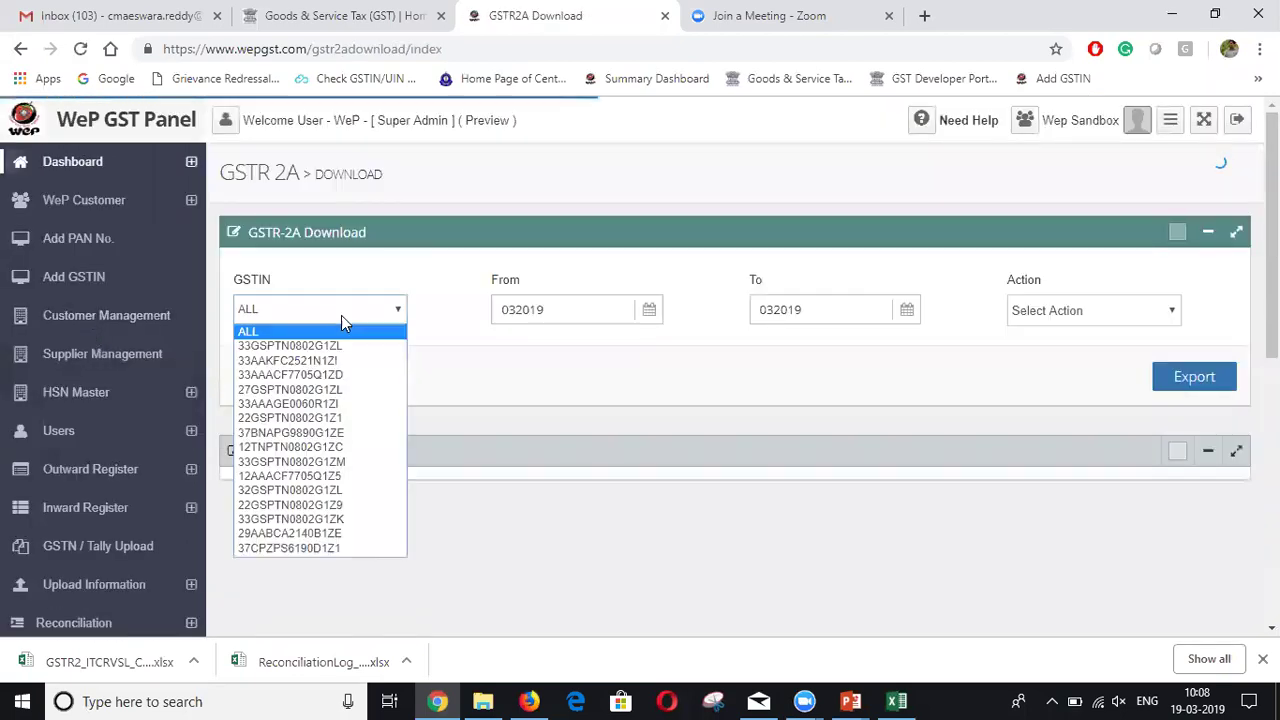
left_click(347, 347)
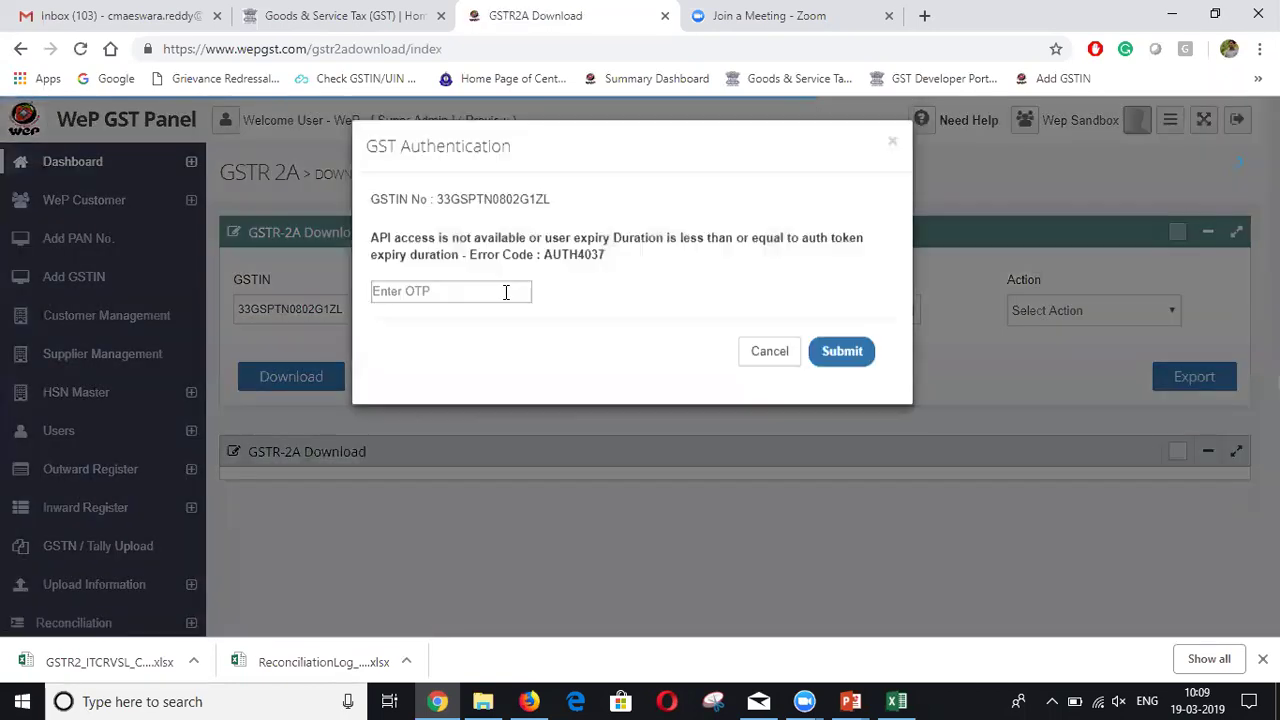
Step: Cancel the GST authentication and set the GSTR-2A download's To period to 032018, acknowledging the date alert
left_click(766, 356)
left_click(569, 317)
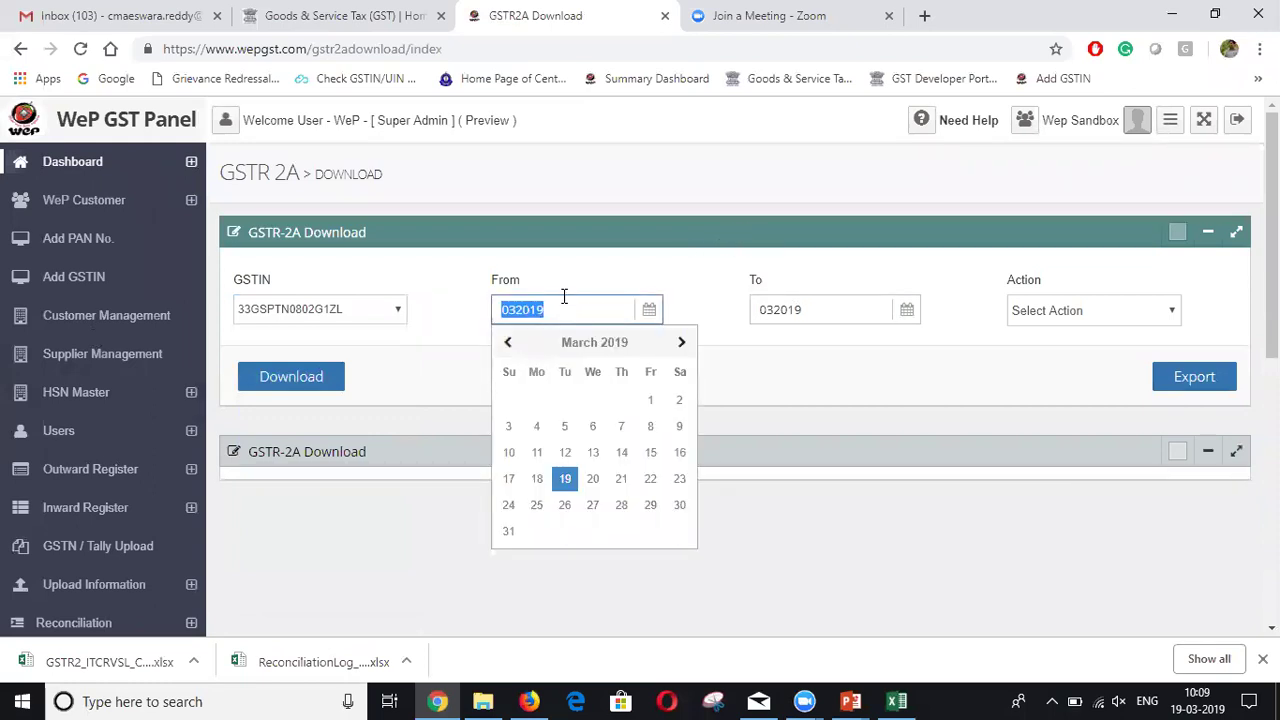
left_click(840, 314)
type("0320")
key("Return")
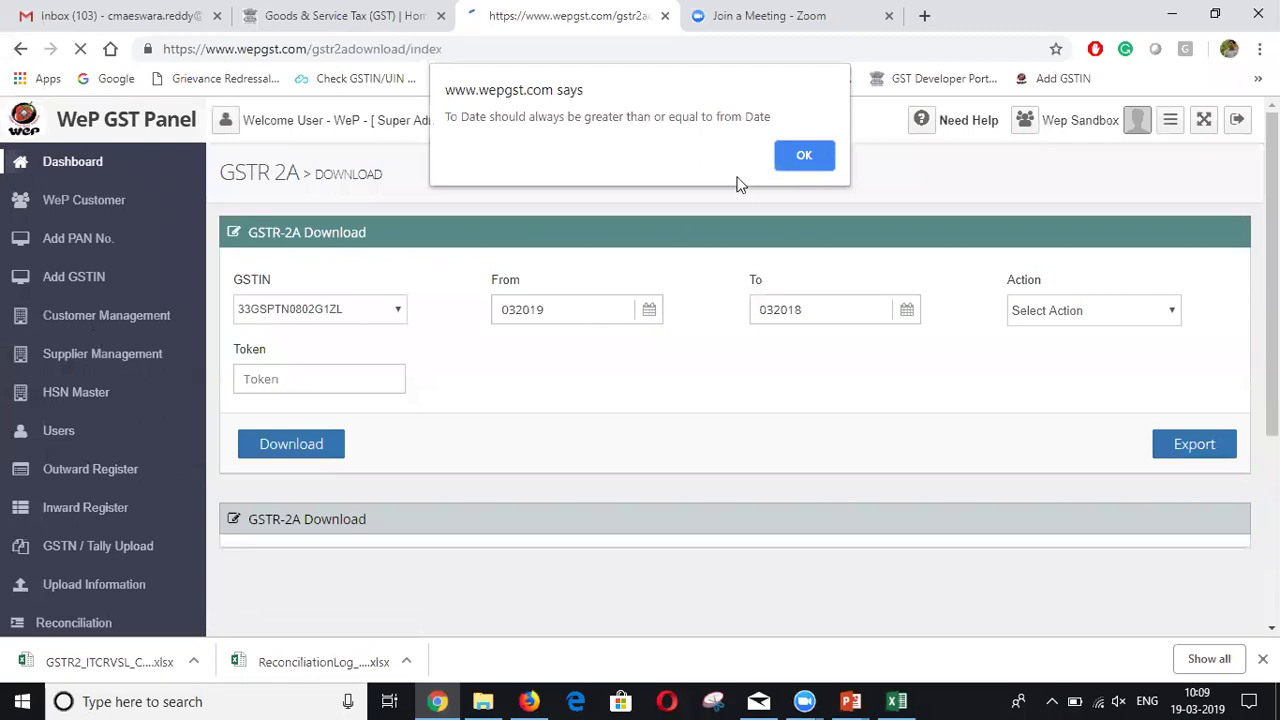
left_click(804, 155)
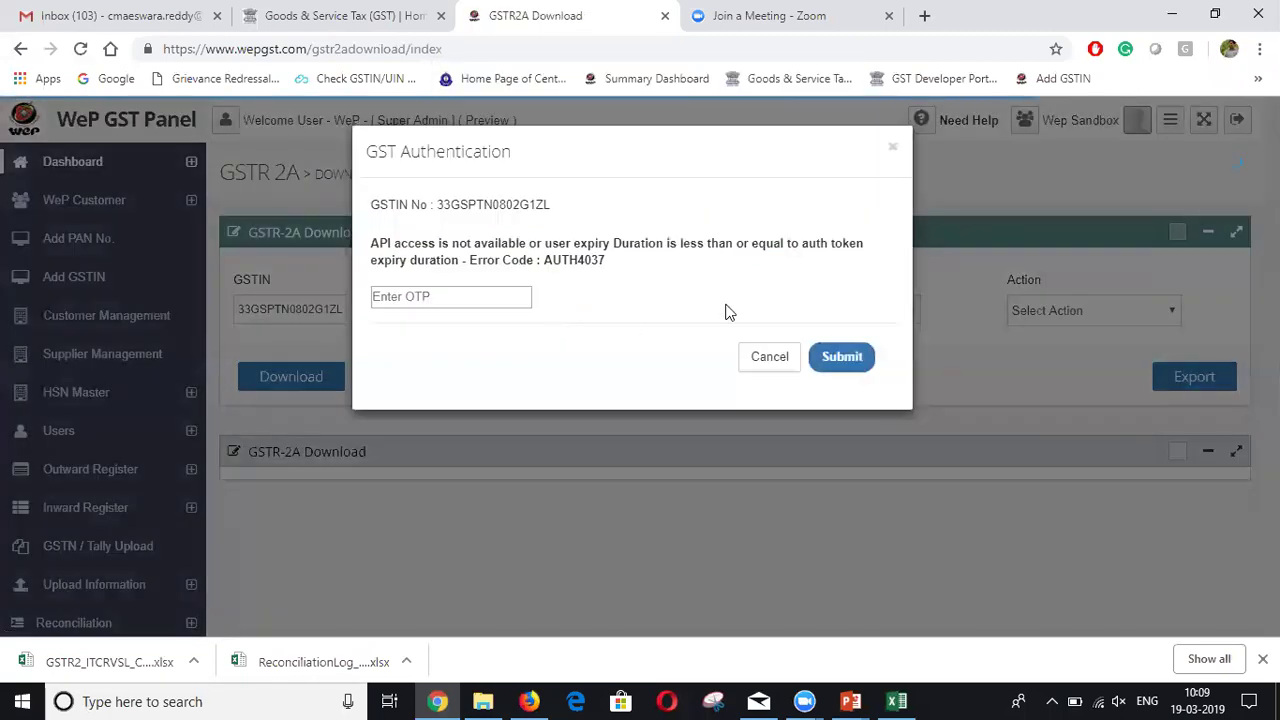
Step: Set the GSTR-2A download's From period to 072017, cancelling each GST authentication request
left_click(772, 358)
double_click(533, 310)
type("072017")
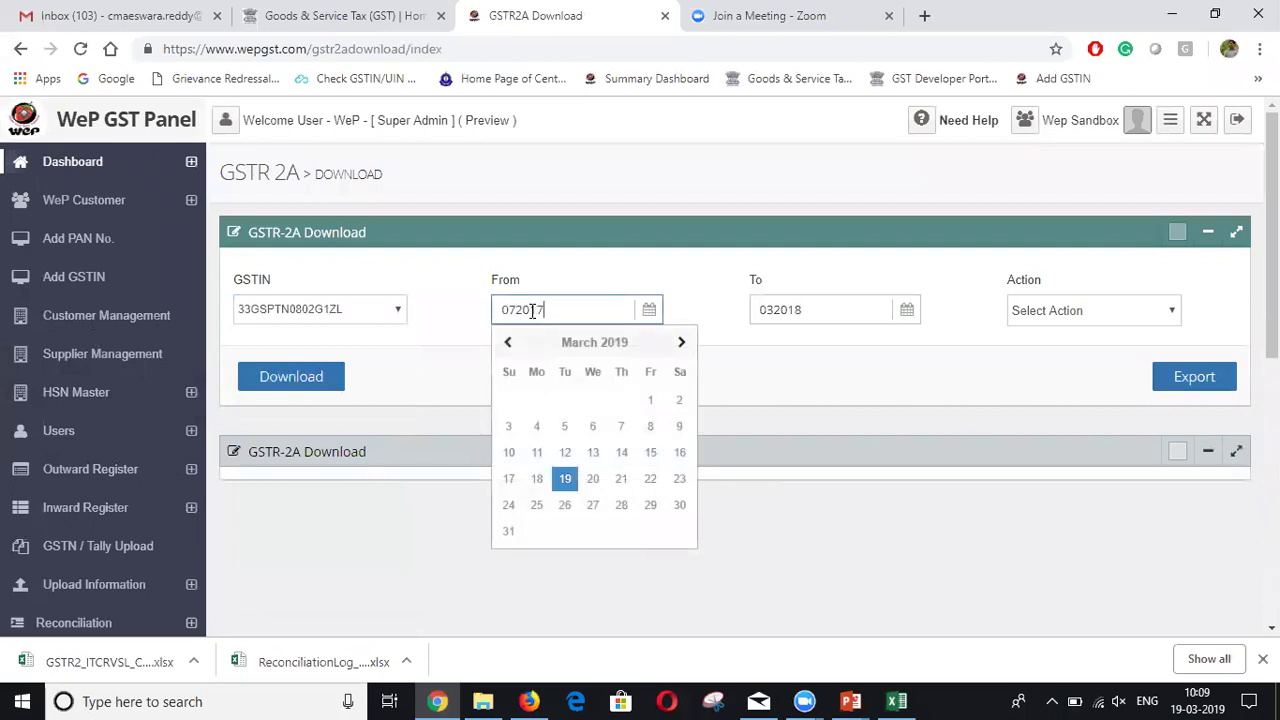
key("Tab")
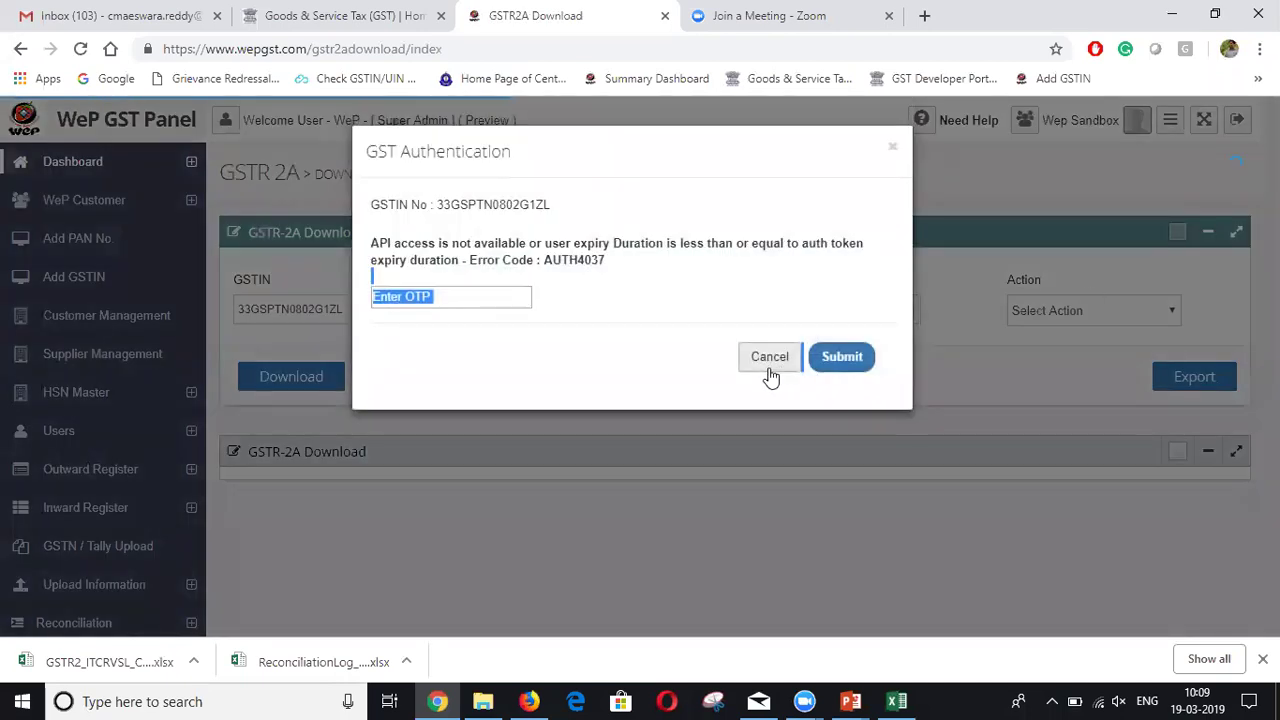
left_click(768, 360)
Step: Review the Action options and the download and export section of the GSTR-2A Download form
left_click(1151, 312)
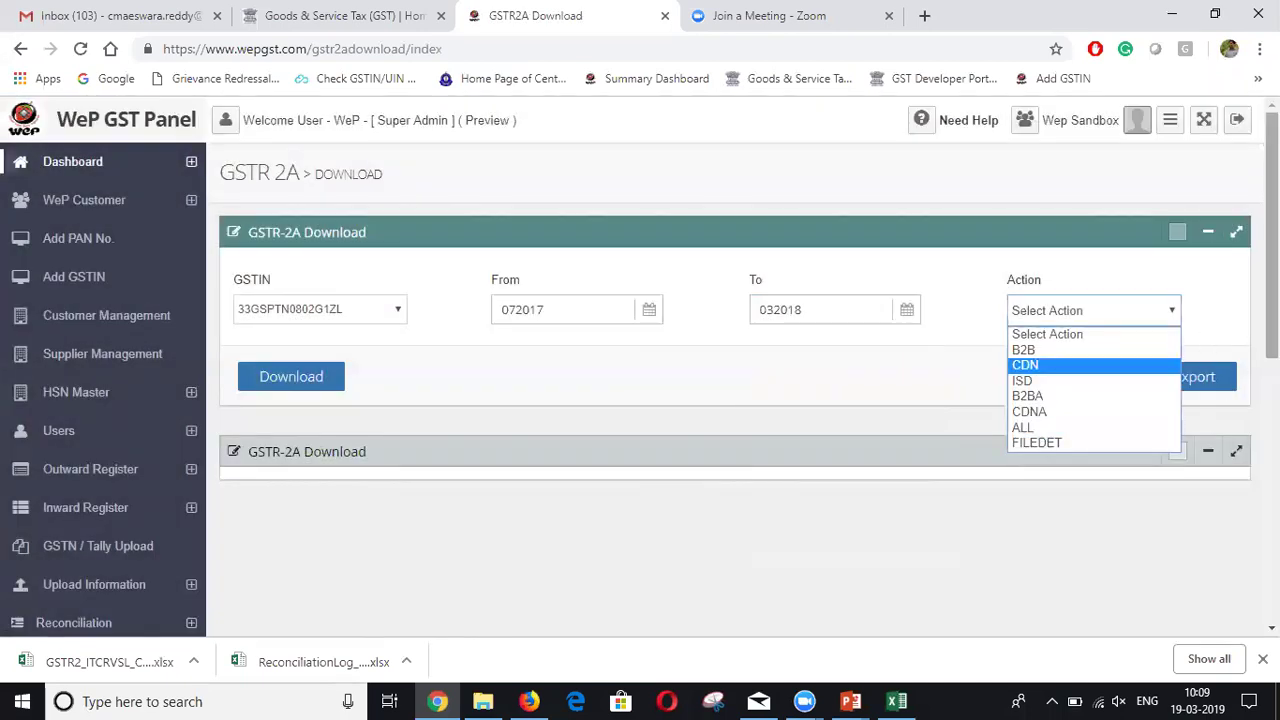
scroll(1040, 365, "down", 1)
scroll(1234, 357, "down", 1)
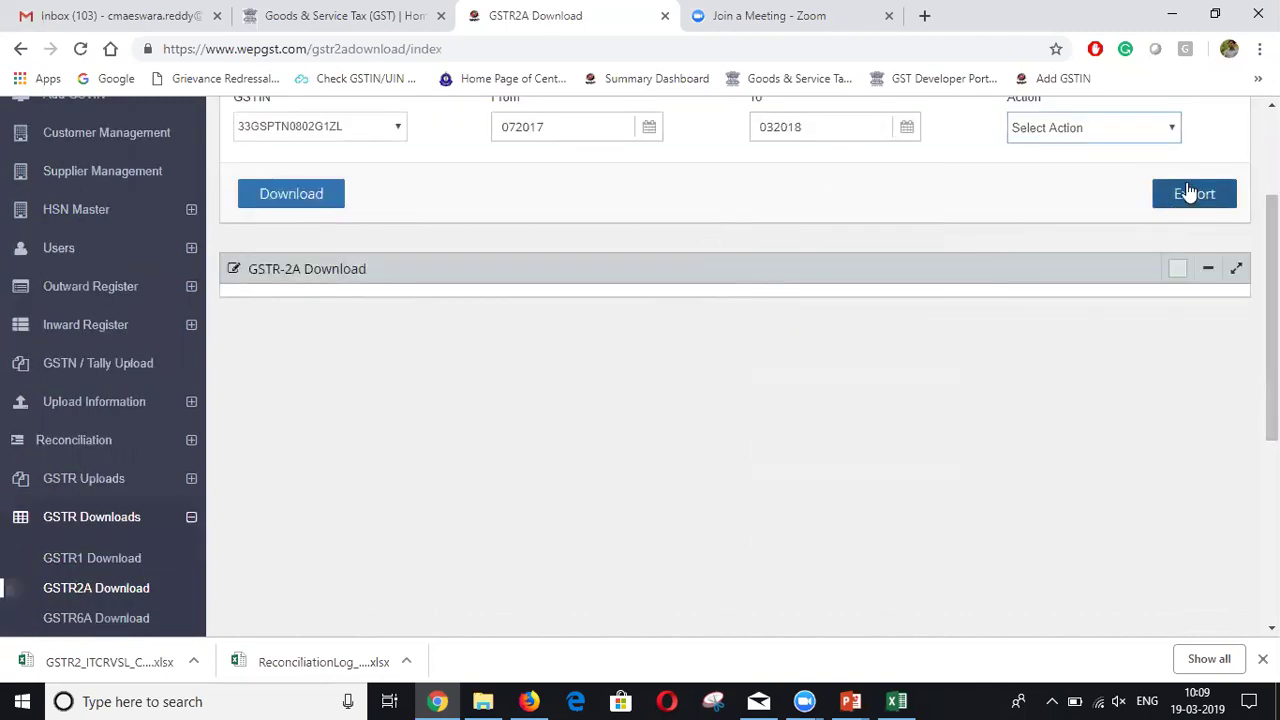
scroll(640, 360, "down", 1)
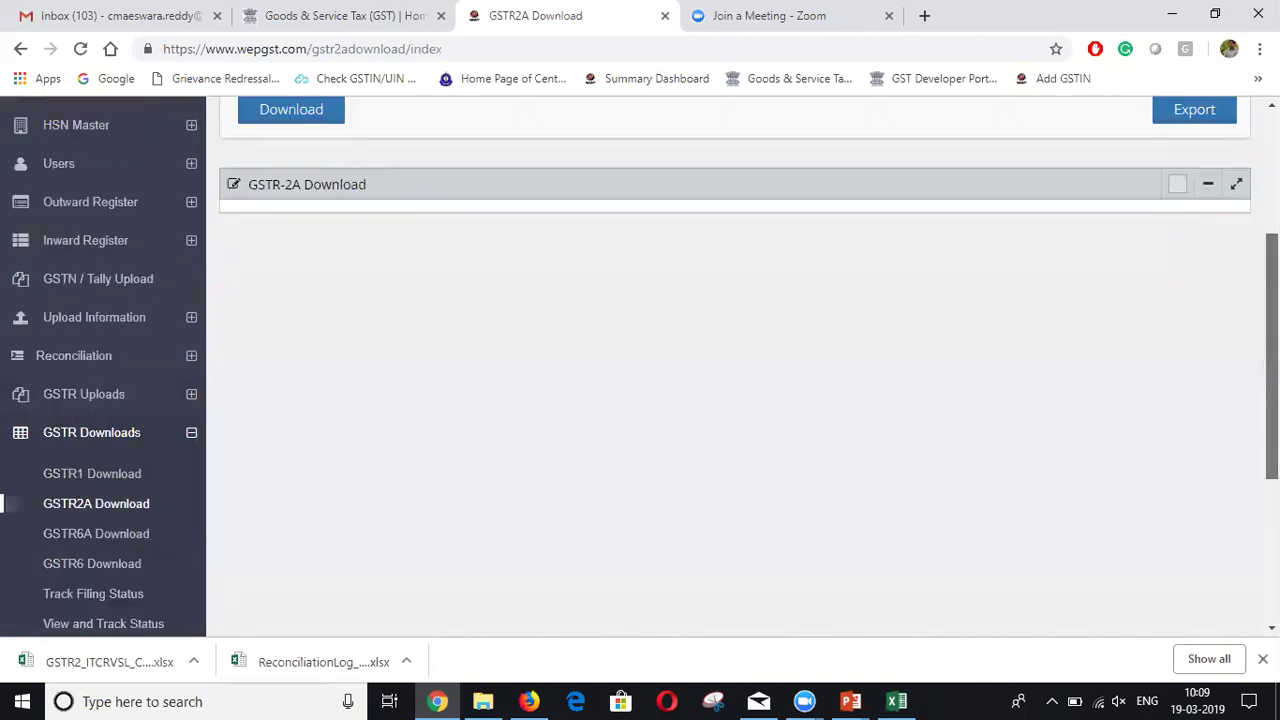
scroll(640, 360, "up", 1)
Step: On the GSTR 2 Reconciliation page, choose the GSTIN beginning with 29 and switch the reconciliation setting to Period
scroll(640, 400, "down", 4)
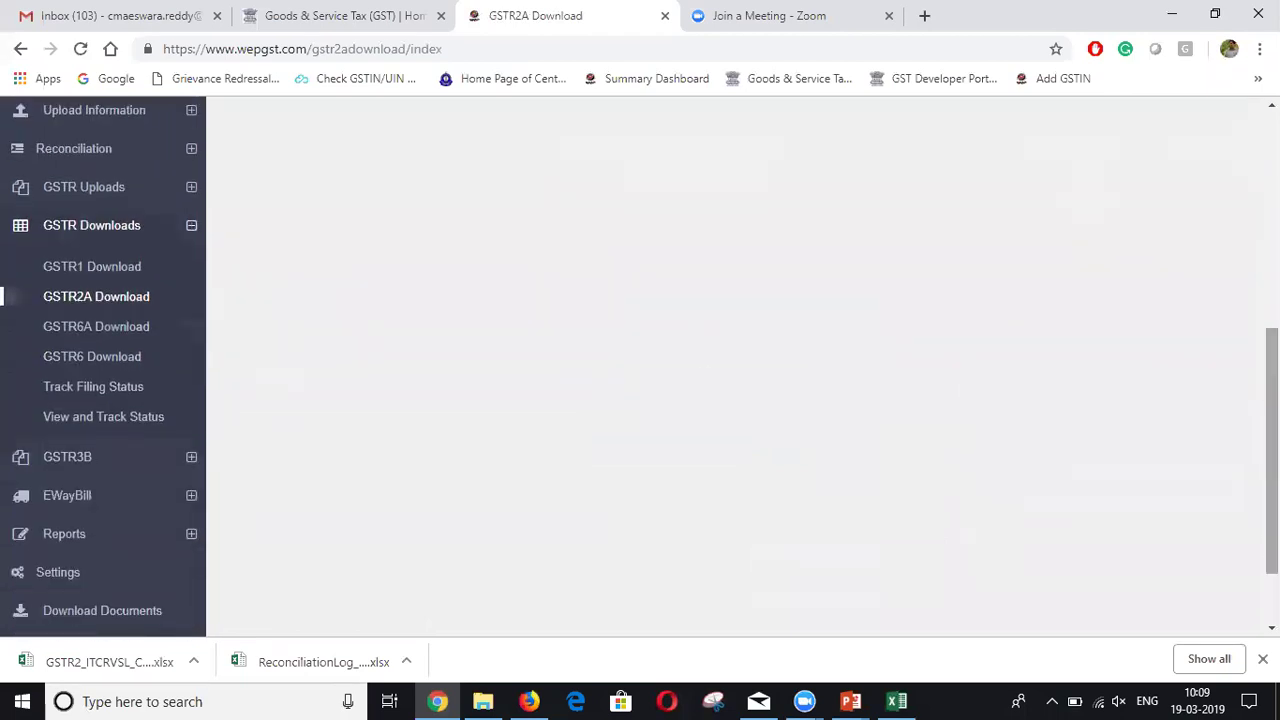
left_click(141, 158)
left_click(107, 199)
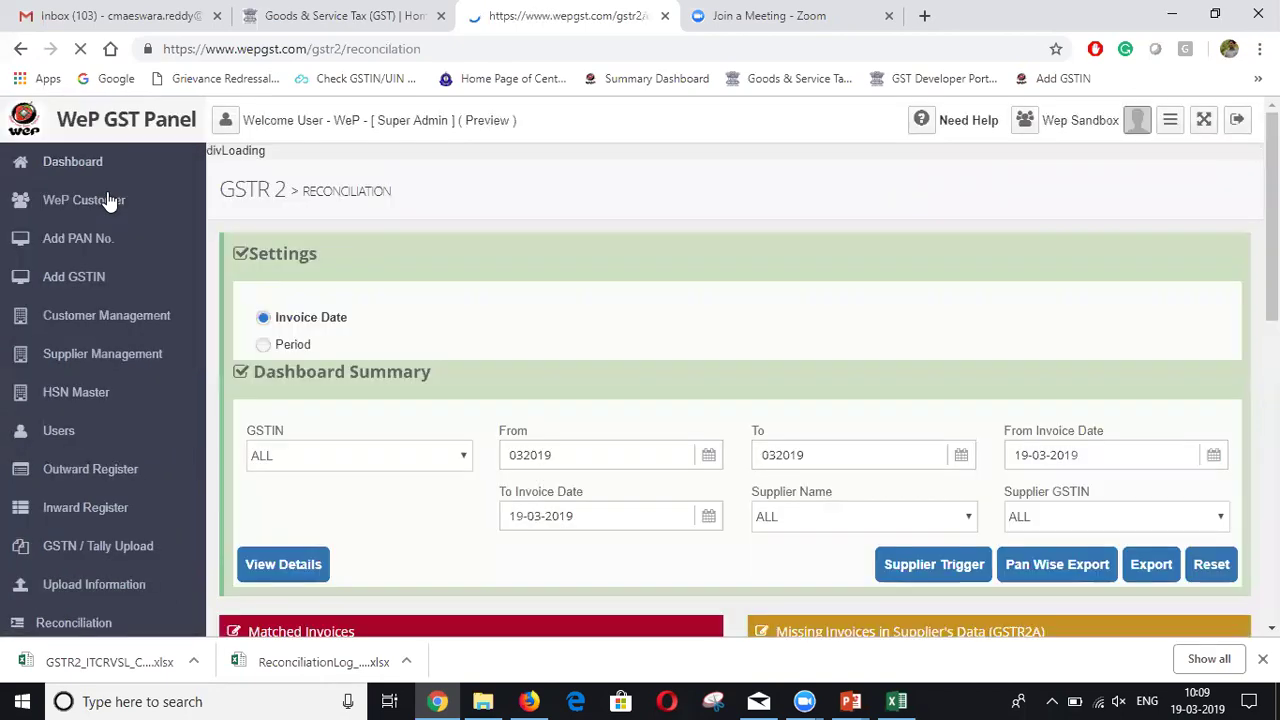
scroll(423, 263, "down", 2)
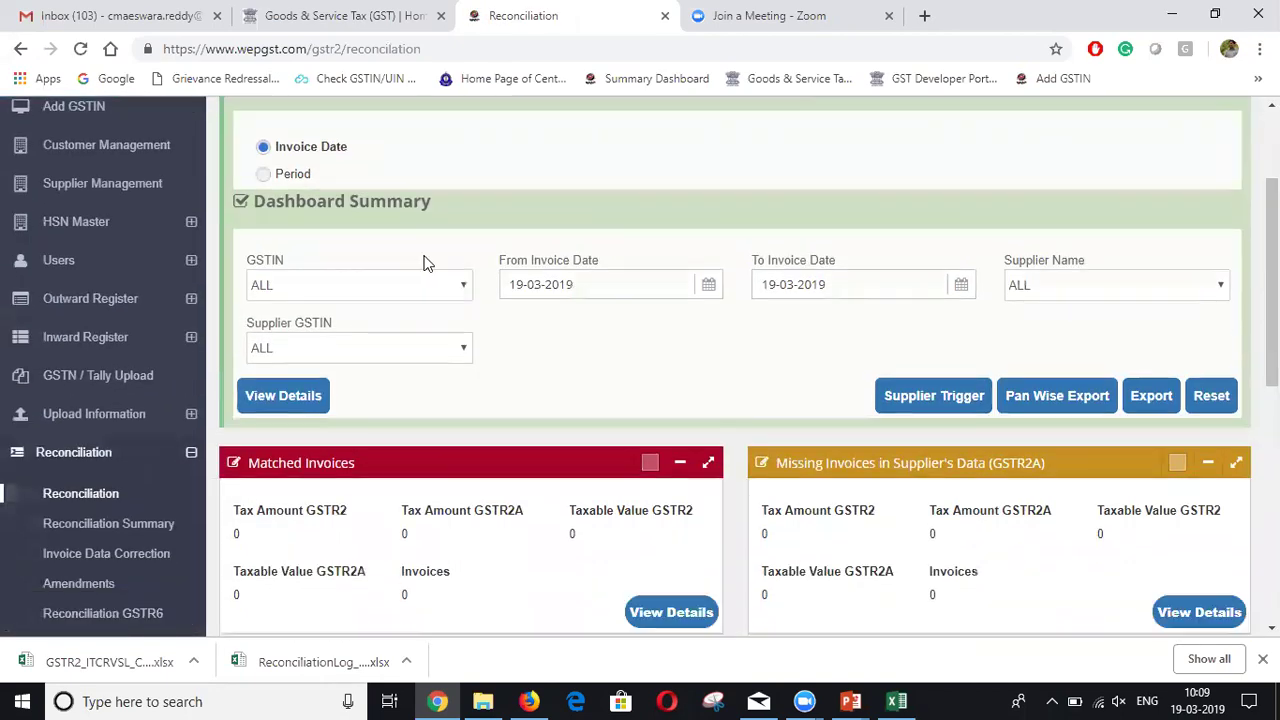
left_click(377, 287)
left_click(352, 527)
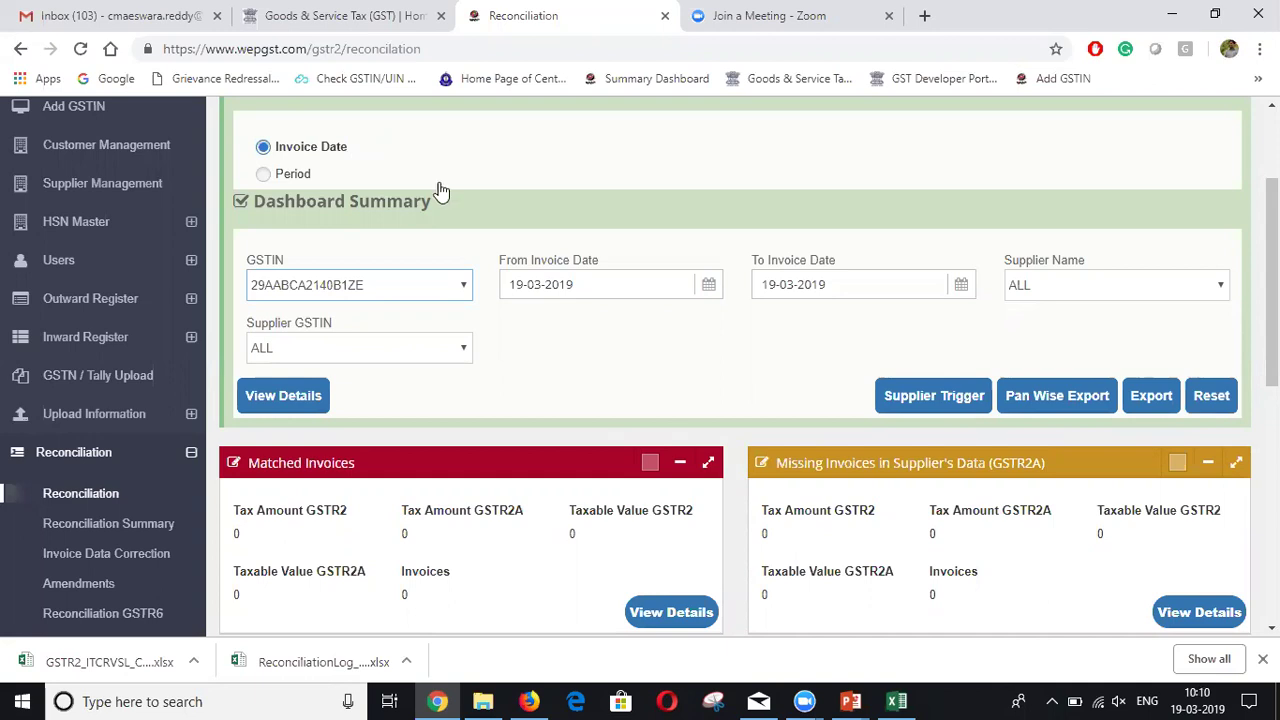
left_click(303, 173)
Step: Try to set the reconciliation's From period to 072017 before changing the To period
double_click(596, 287)
type("072017")
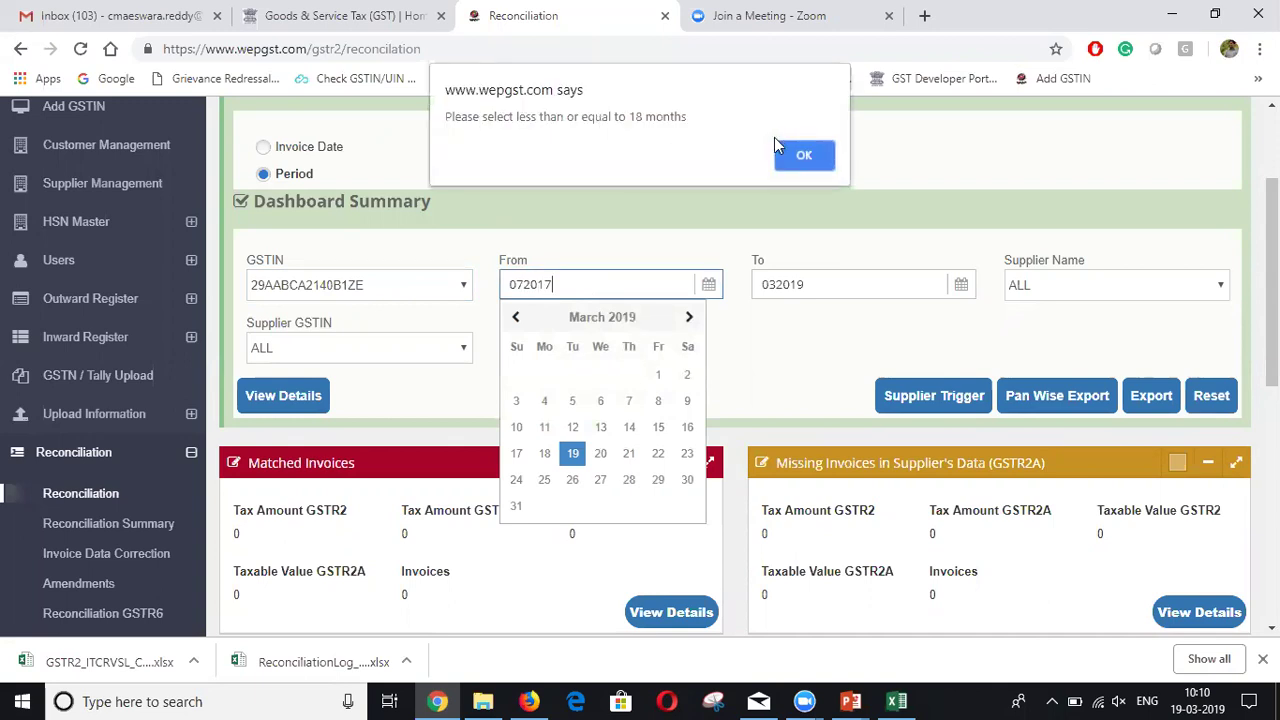
left_click(804, 155)
Step: Set the reconciliation period from 072017 to 032018 and display its details
double_click(843, 284)
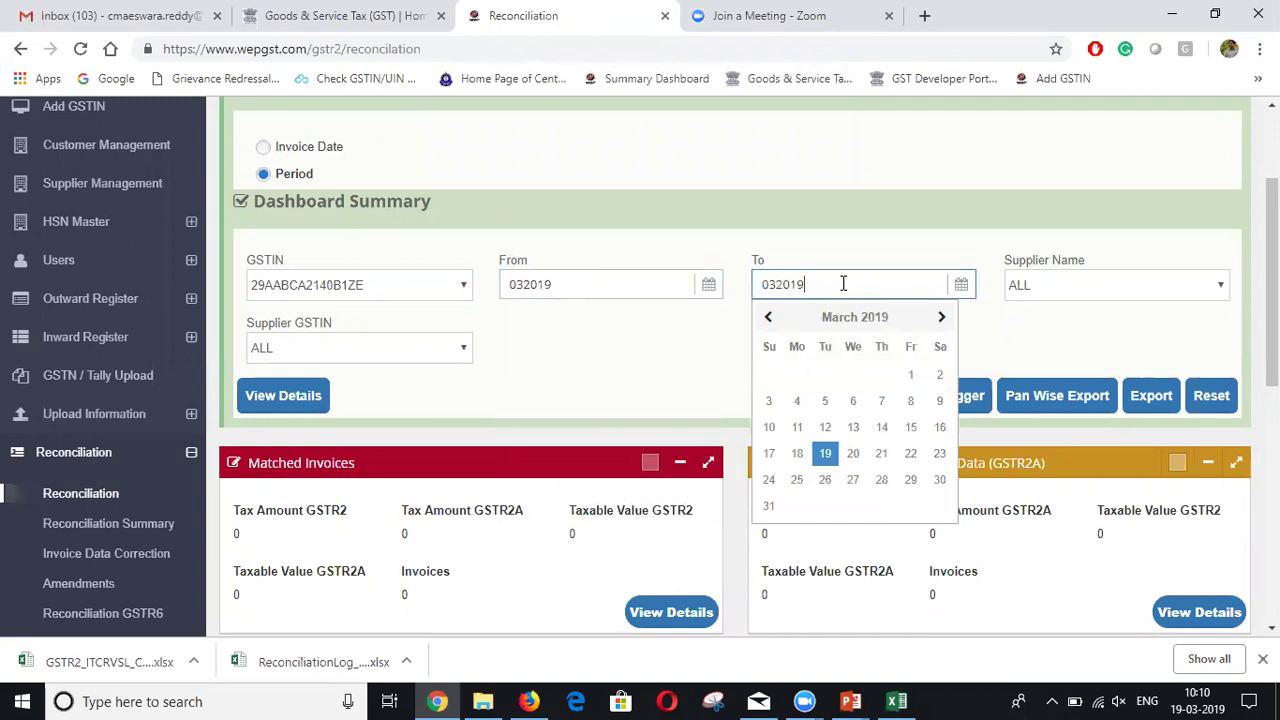
type("032018")
double_click(618, 292)
type("072017")
key("Tab")
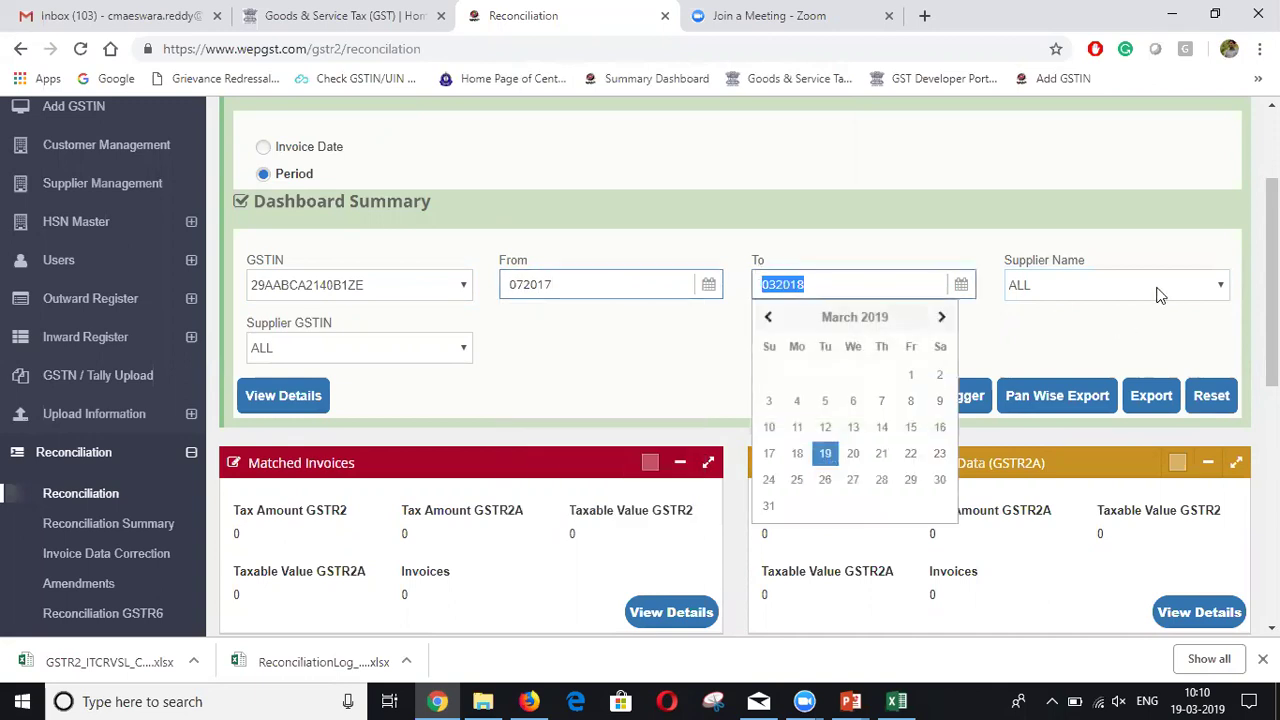
left_click(283, 395)
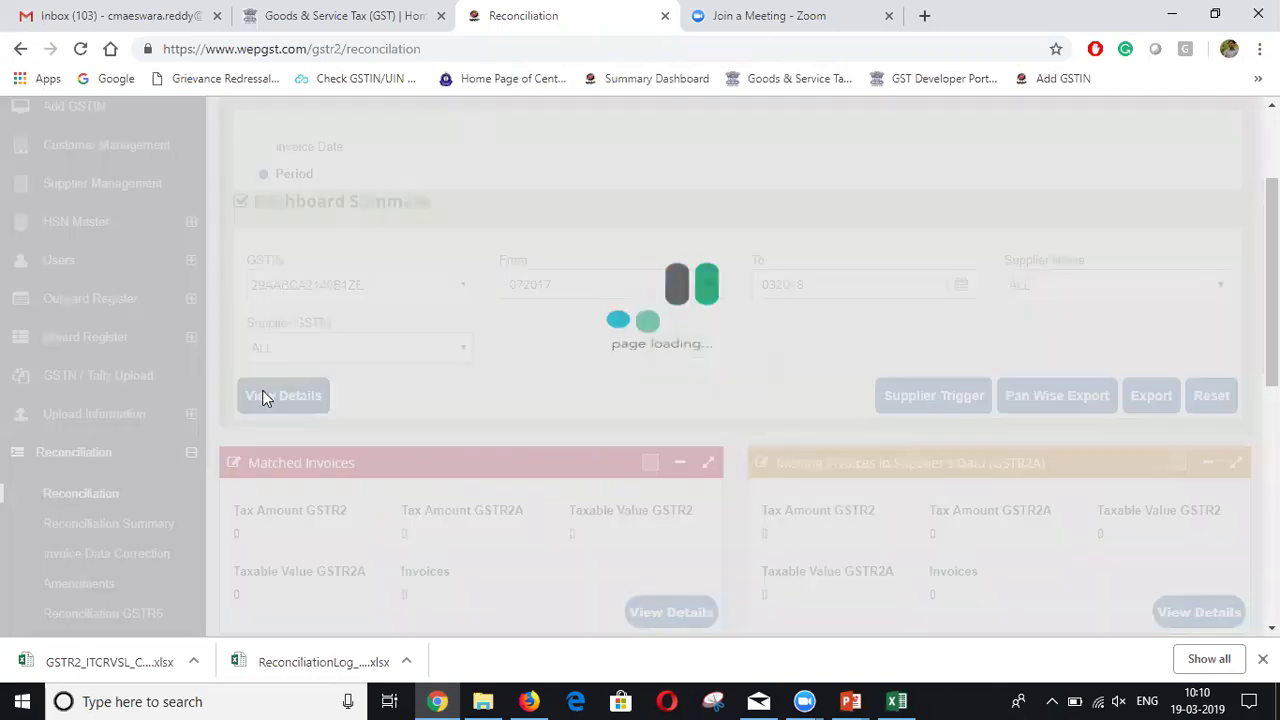
Step: Examine the Matched, Mismatch, Missing in Supplier's Data (GSTR2A) and Missing in My Data (GSTR2) invoice summaries
scroll(1152, 198, "down", 3)
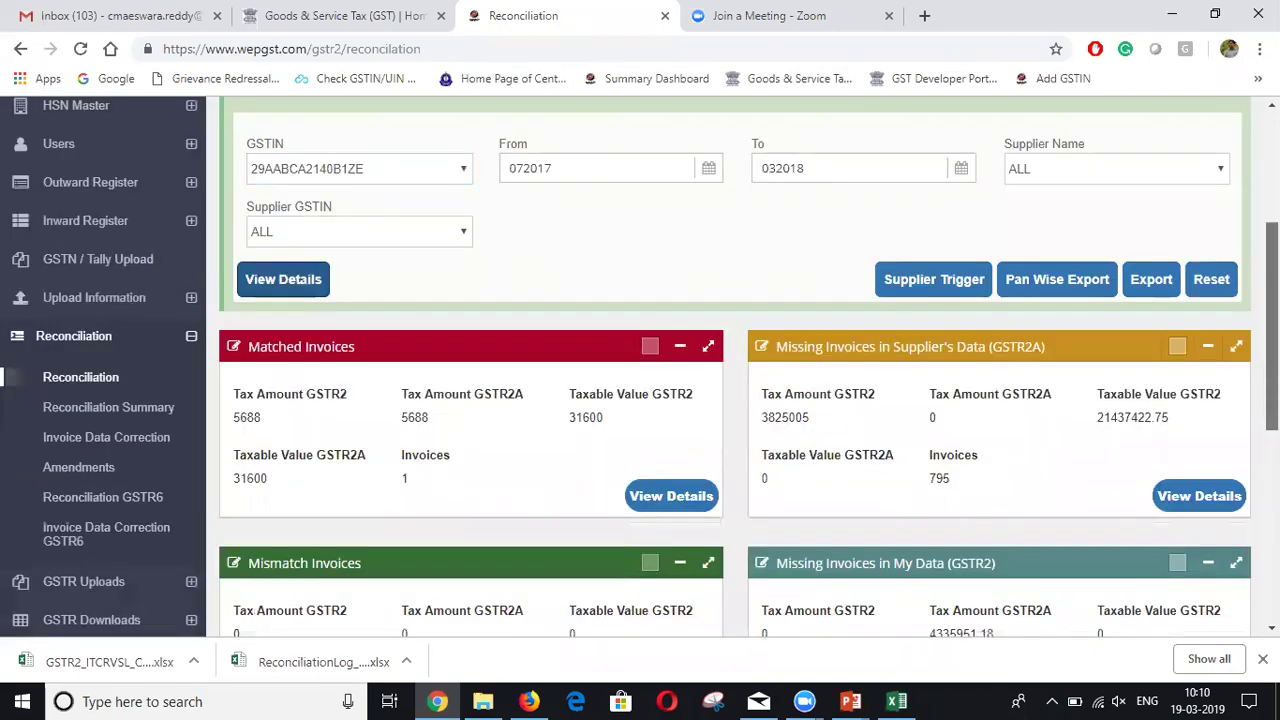
left_click_drag(1272, 401, 1272, 363)
scroll(700, 285, "down", 3)
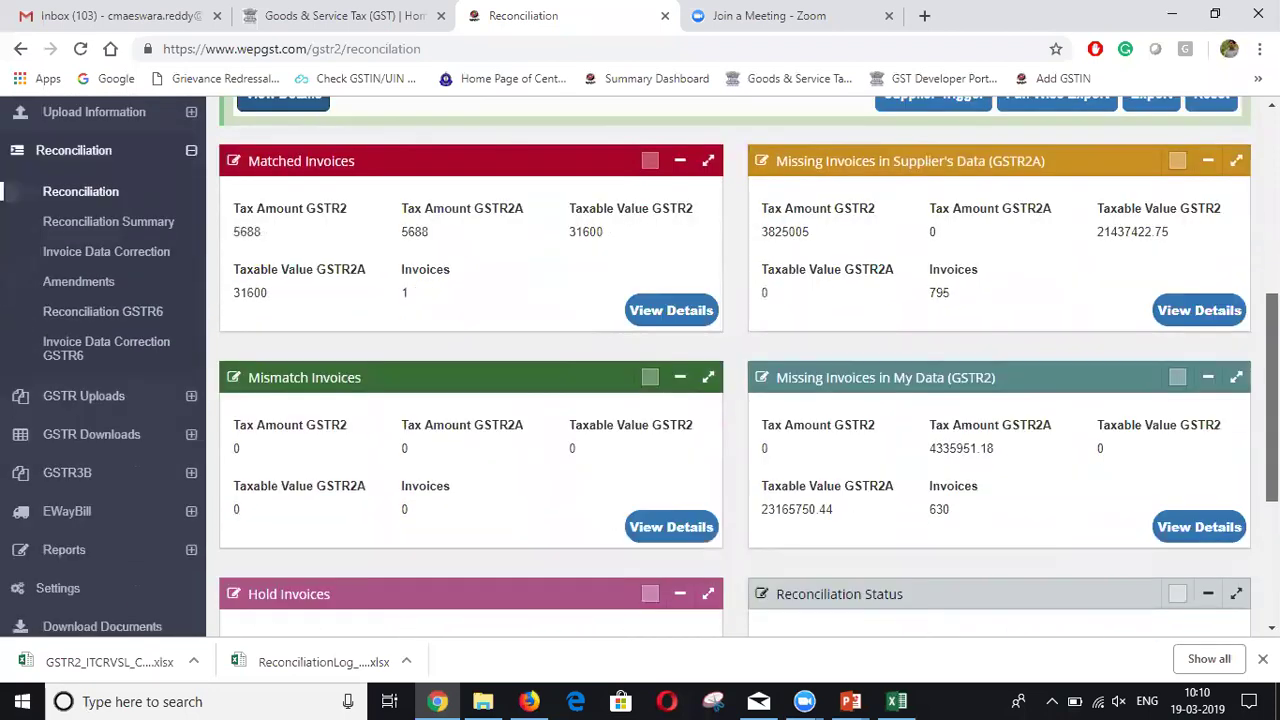
scroll(727, 291, "up", 3)
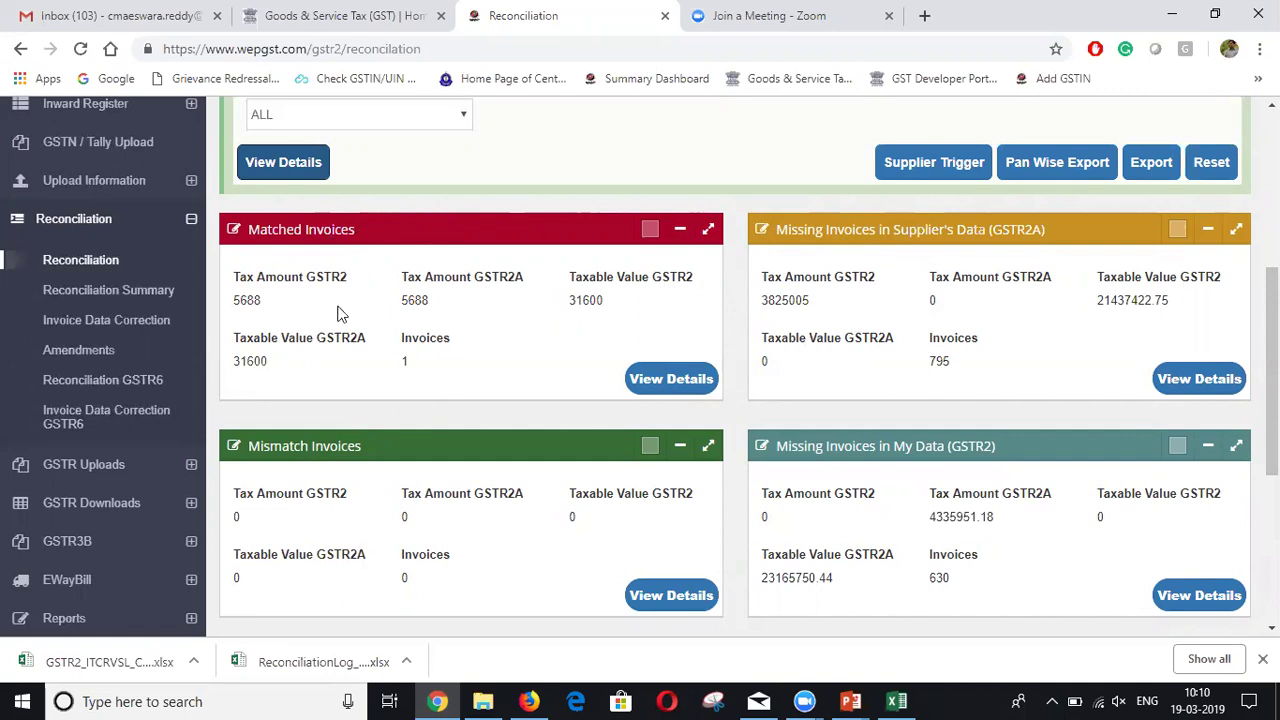
mouse_move(1272, 371)
left_mouse_down()
mouse_move(1272, 332)
mouse_move(1272, 357)
left_mouse_up()
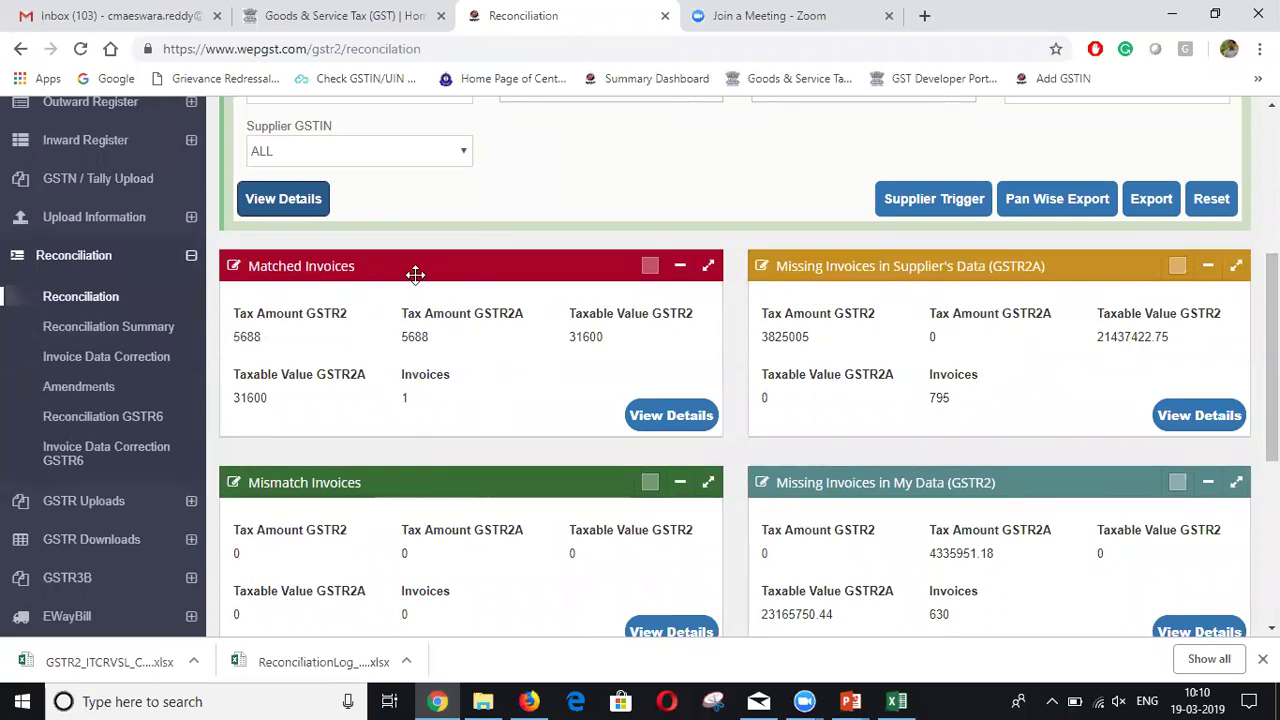
scroll(1272, 357, "down", 2)
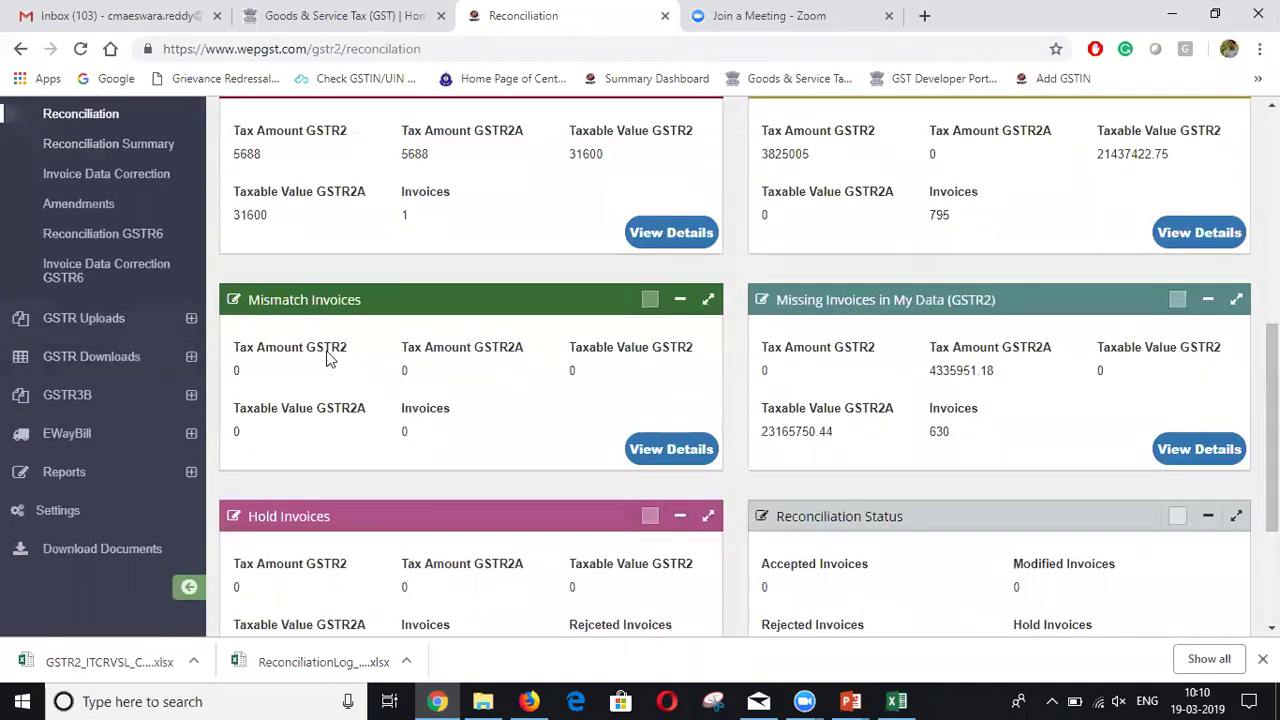
scroll(1272, 420, "up", 1)
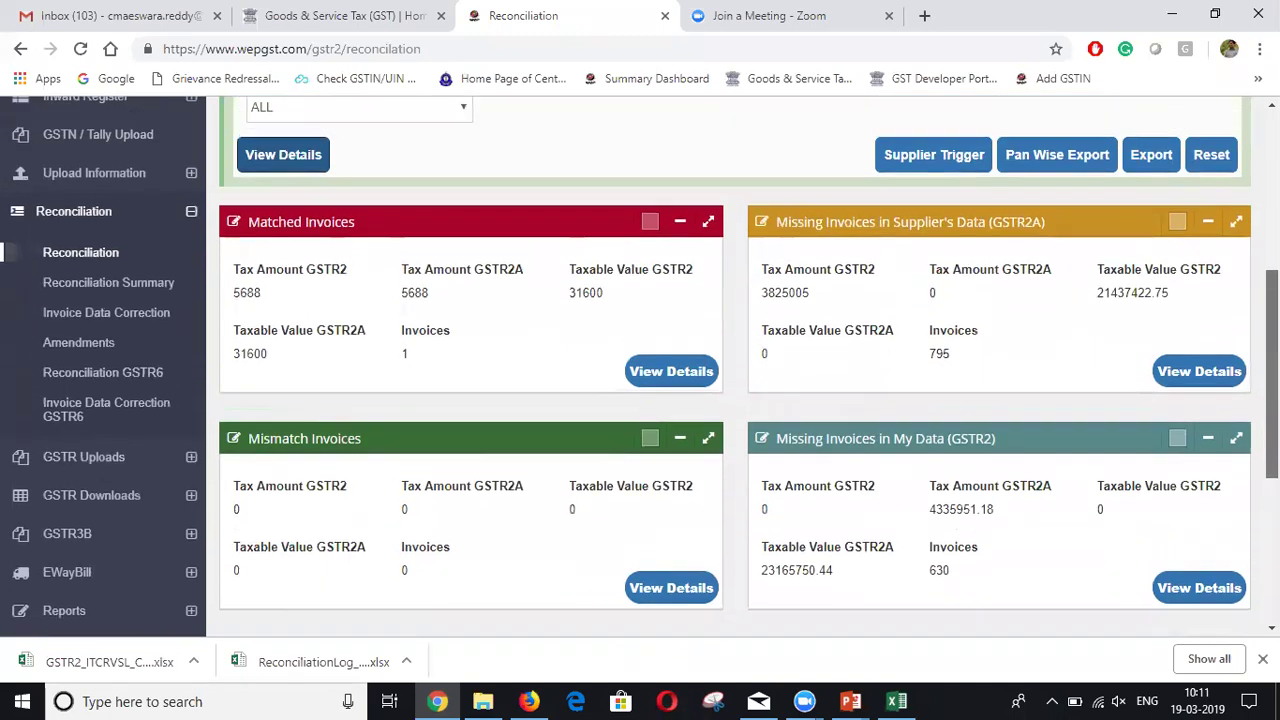
left_click_drag(1272, 391, 1272, 375)
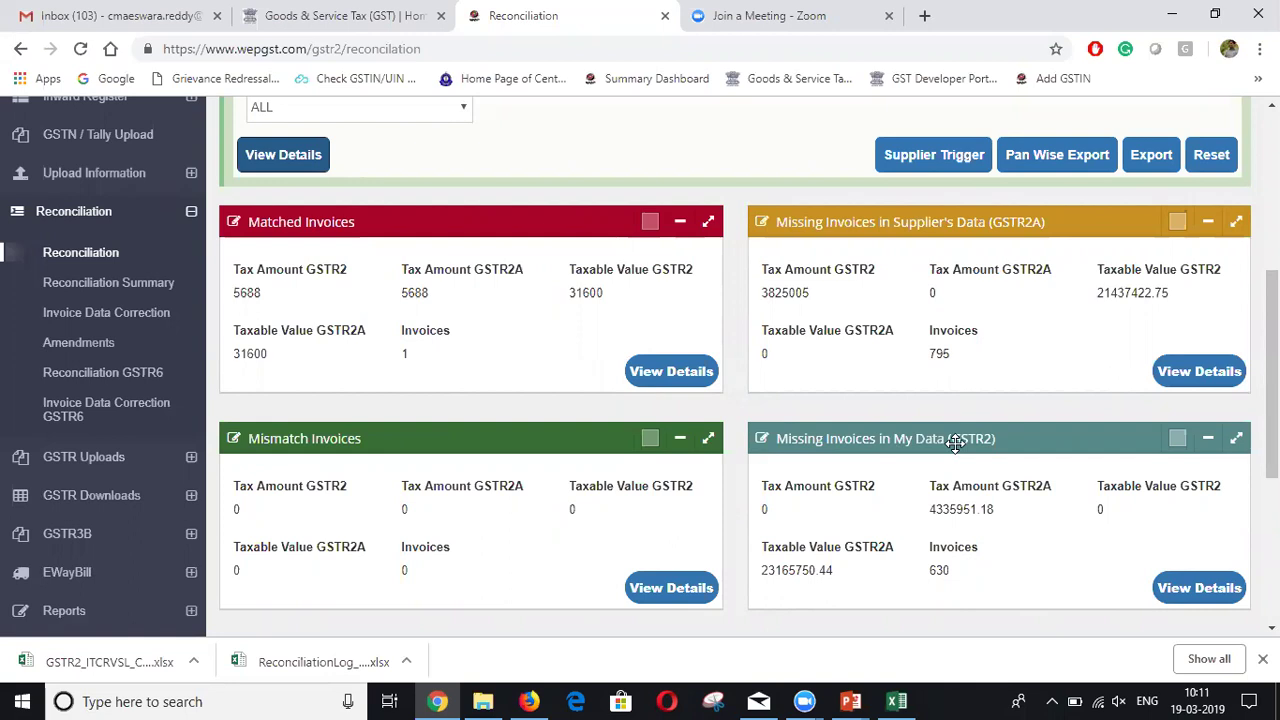
scroll(968, 400, "up", 2)
scroll(980, 360, "down", 1)
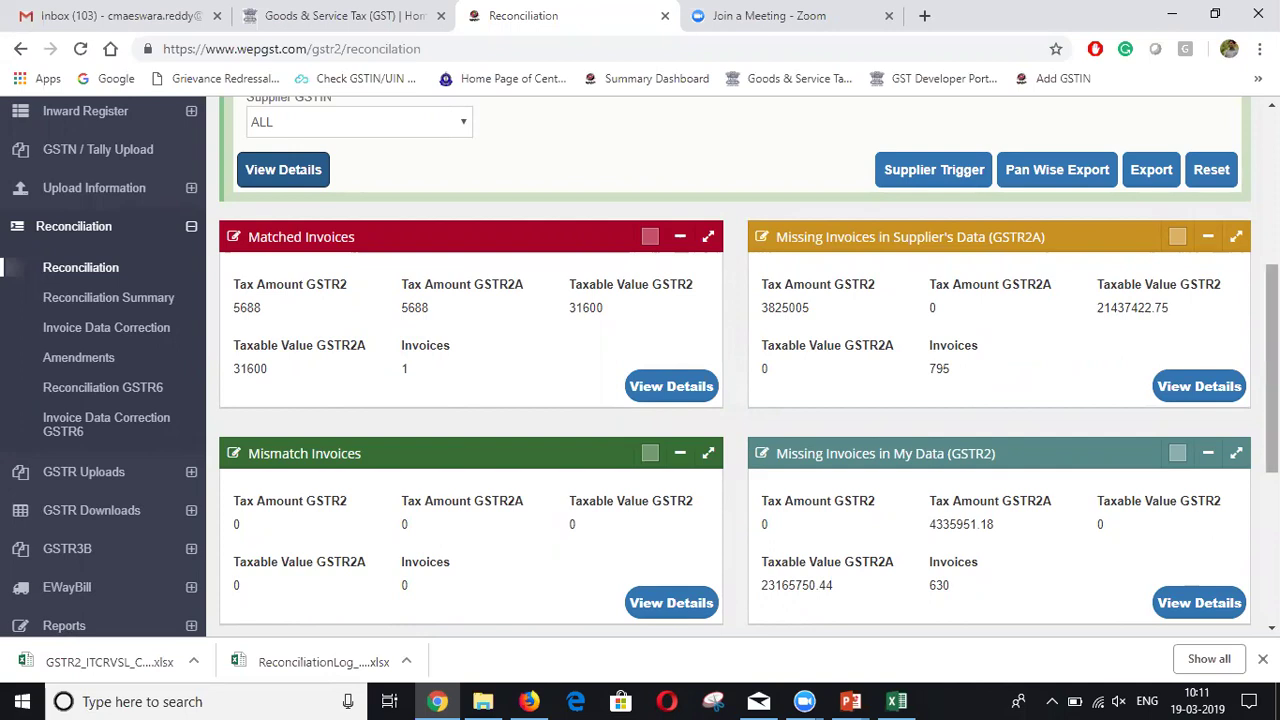
scroll(995, 368, "down", 2)
scroll(995, 368, "up", 1)
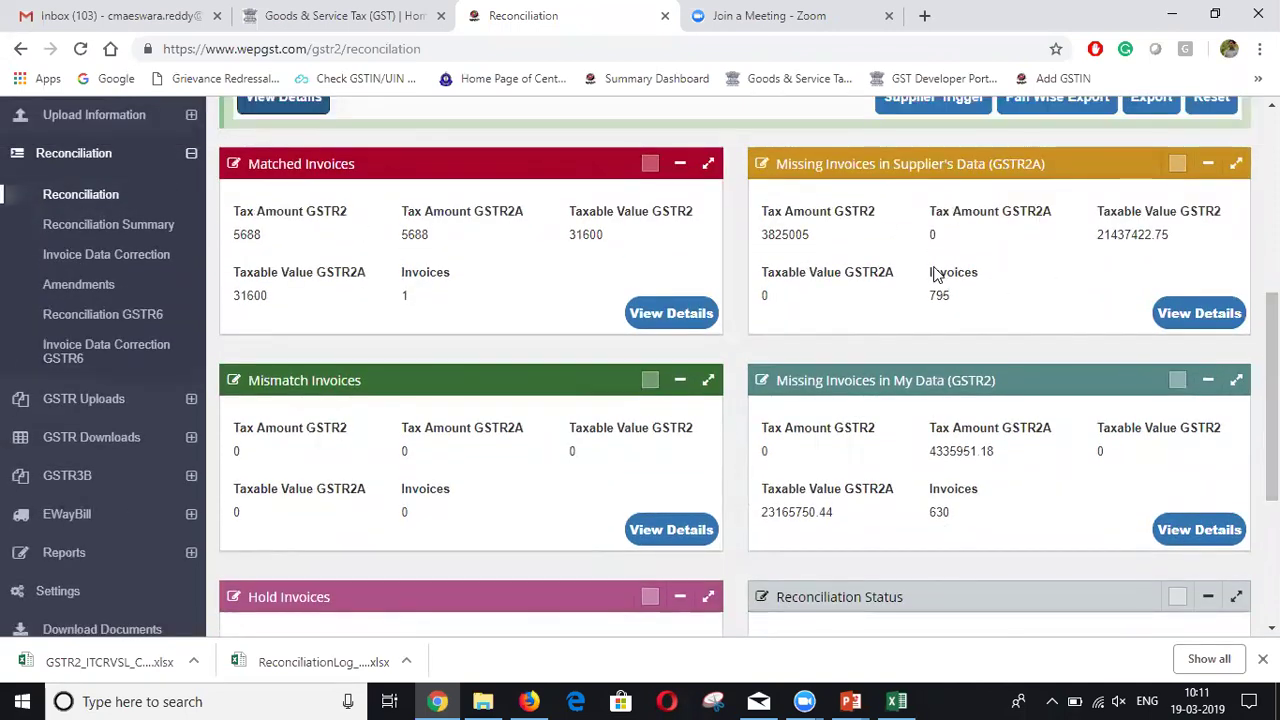
Step: Examine the Hold Invoices and Reconciliation Status summaries at the end of the reconciliation page
left_click_drag(1272, 400, 1272, 455)
scroll(280, 263, "down", 1)
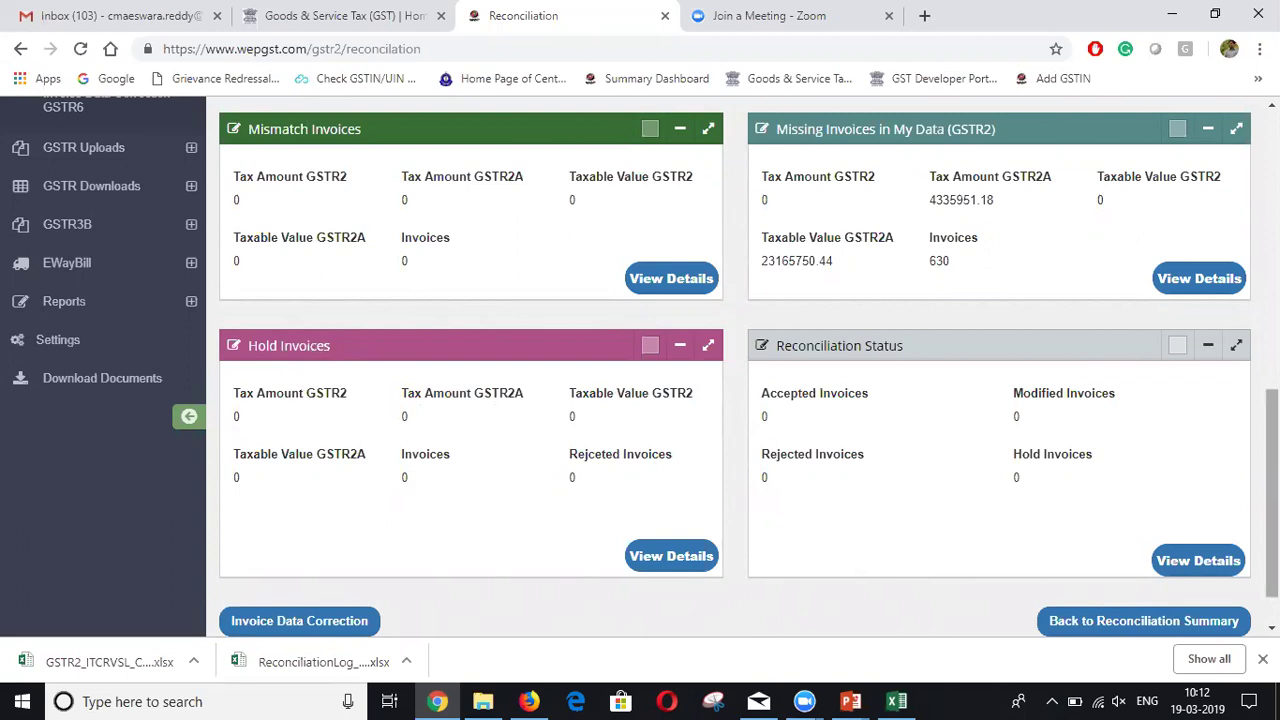
scroll(1272, 495, "down", 1)
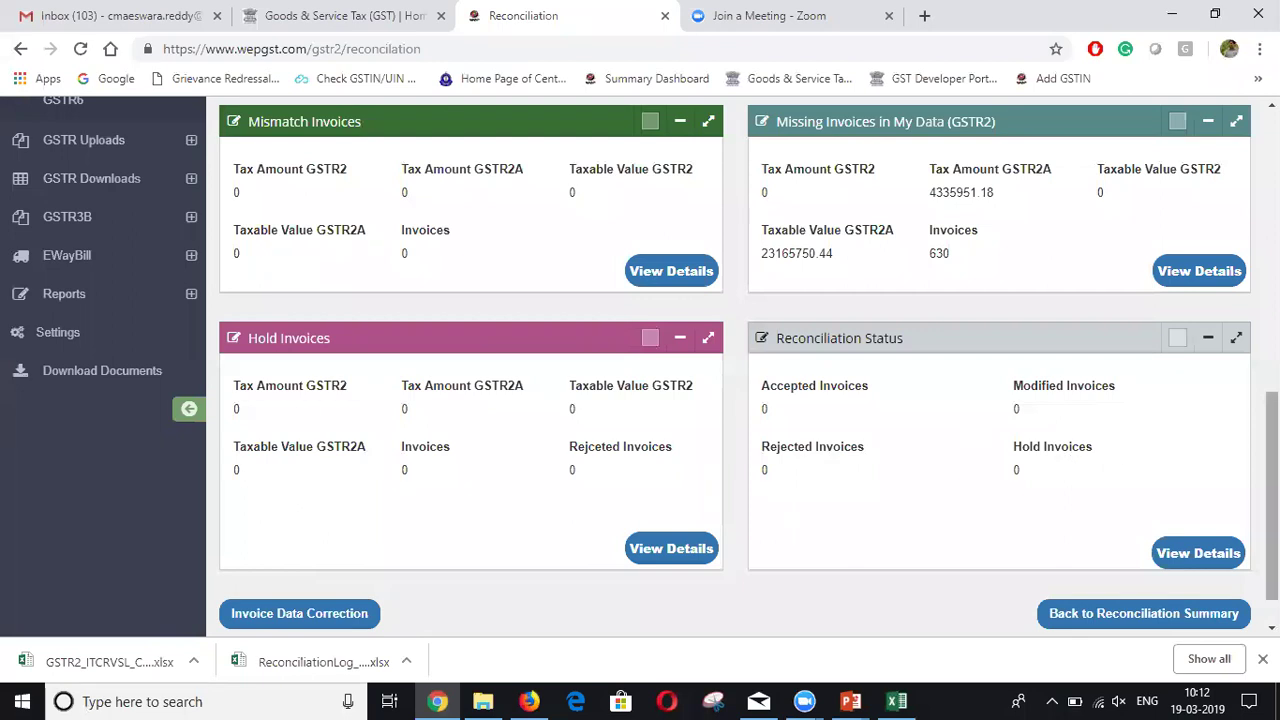
scroll(926, 343, "down", 1)
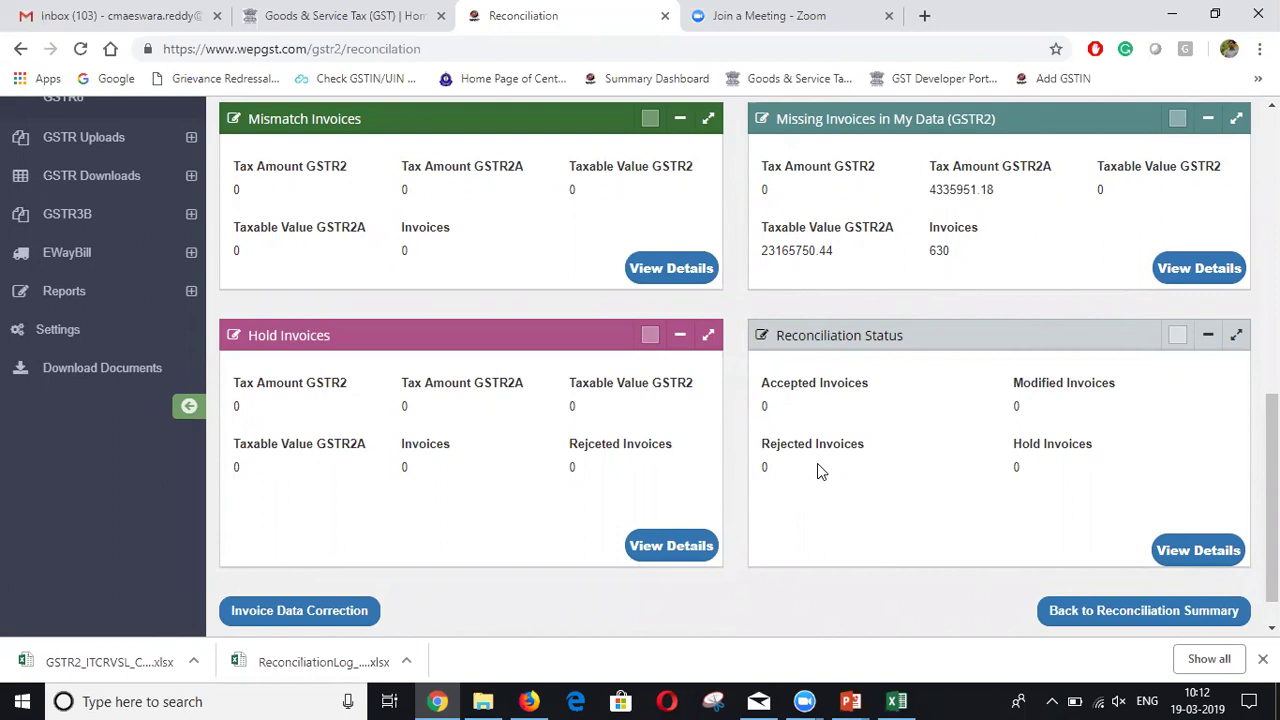
Step: Recheck the reconciliation filters and the matched and missing invoice summaries
scroll(735, 365, "up", 1)
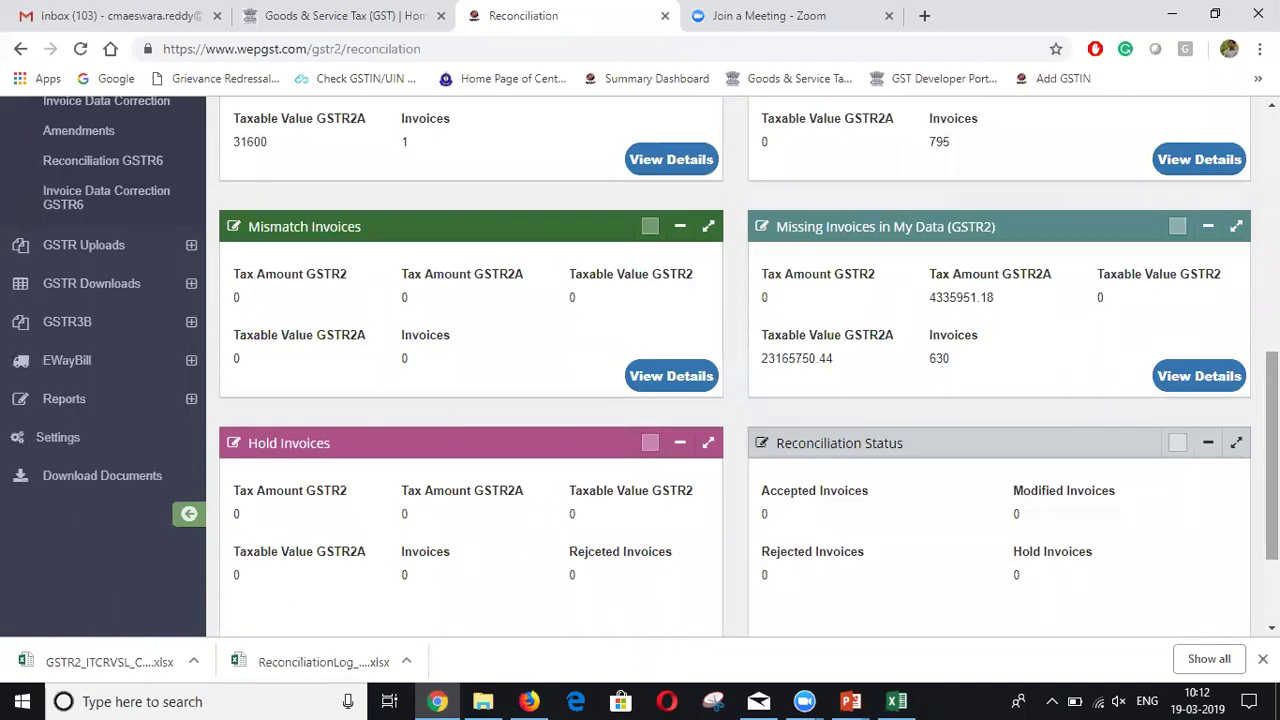
scroll(948, 527, "up", 3)
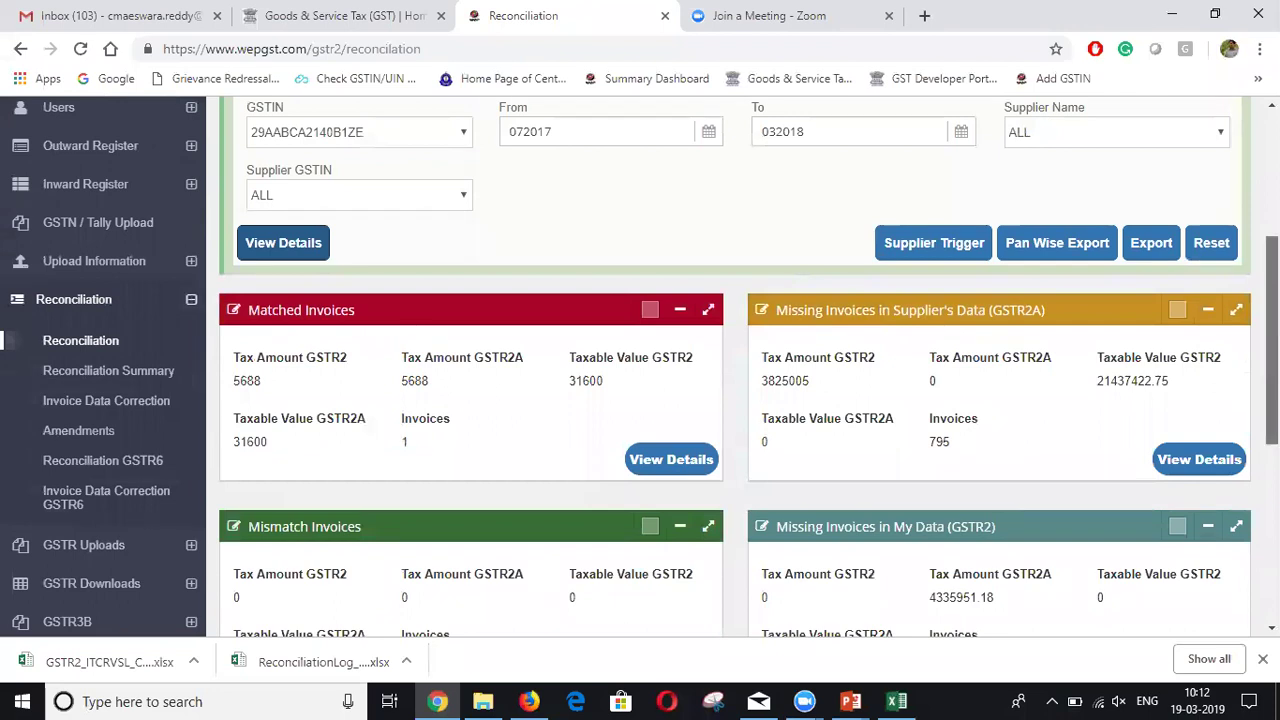
scroll(948, 527, "down", 1)
scroll(948, 527, "up", 4)
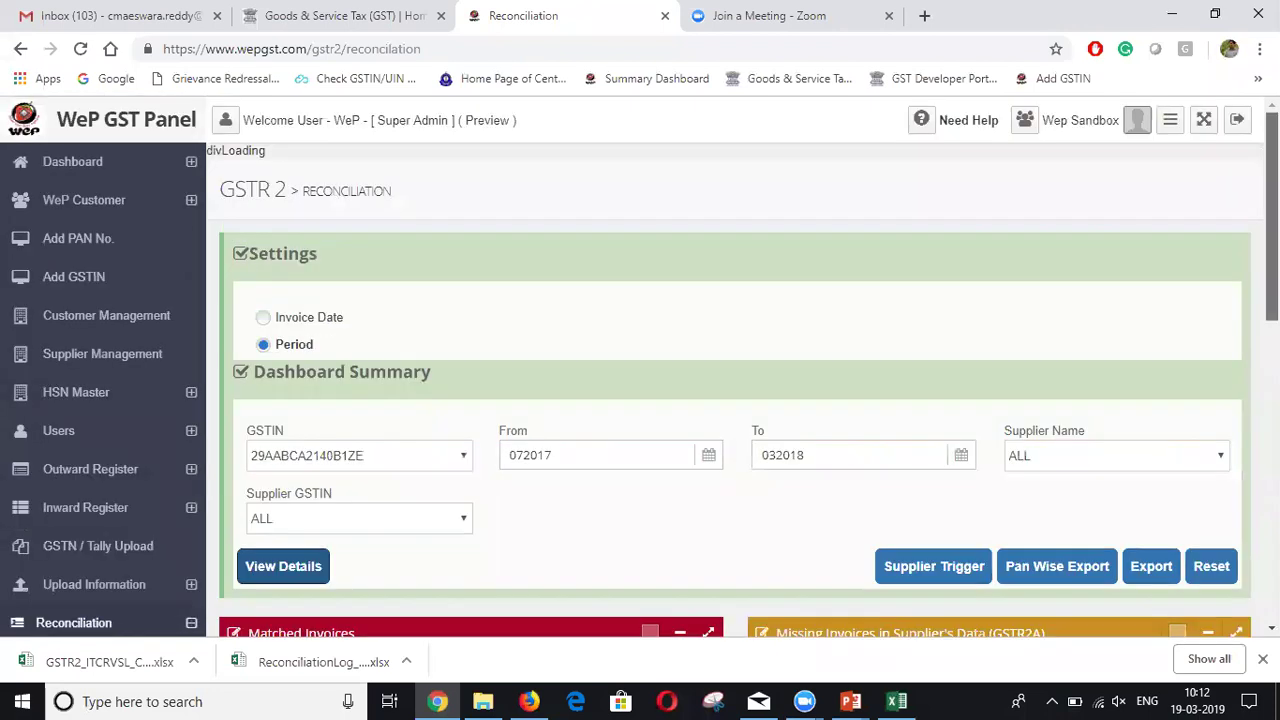
scroll(948, 527, "down", 4)
scroll(1057, 366, "down", 1)
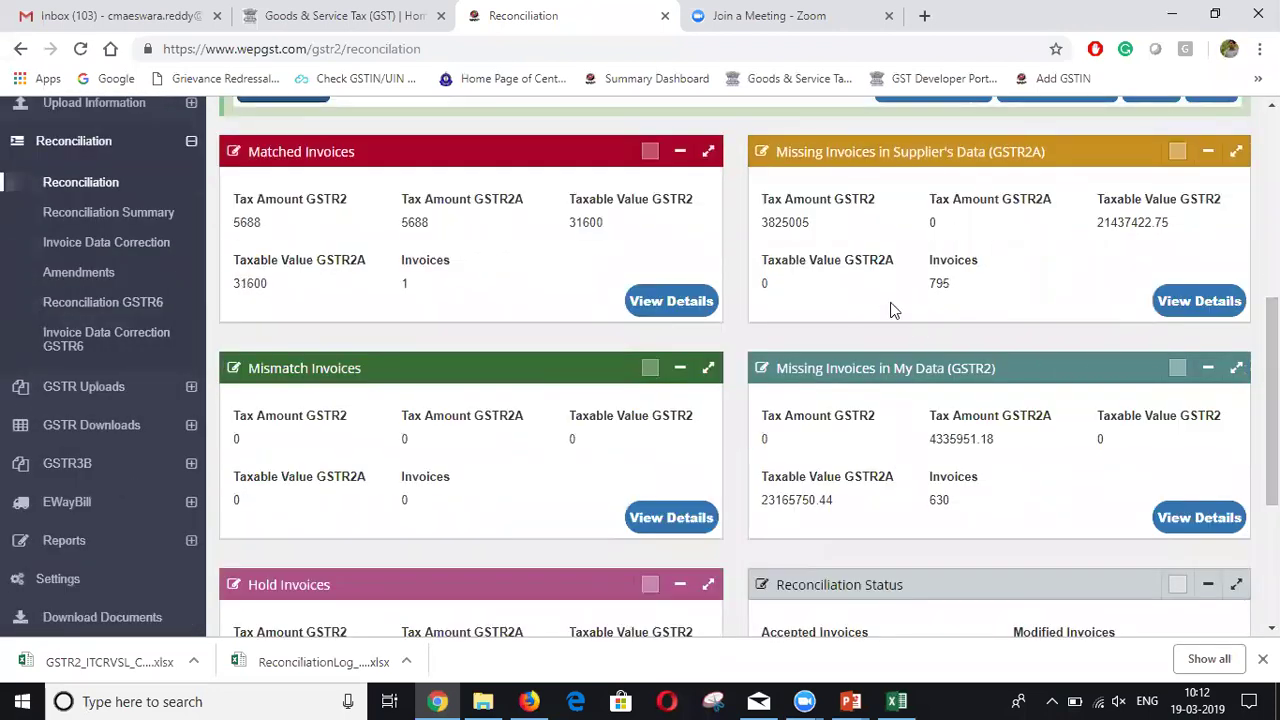
Step: Open the Invoice Data Correction page under Reconciliation and bring its invoice number and date correction form into view
scroll(986, 400, "down", 1)
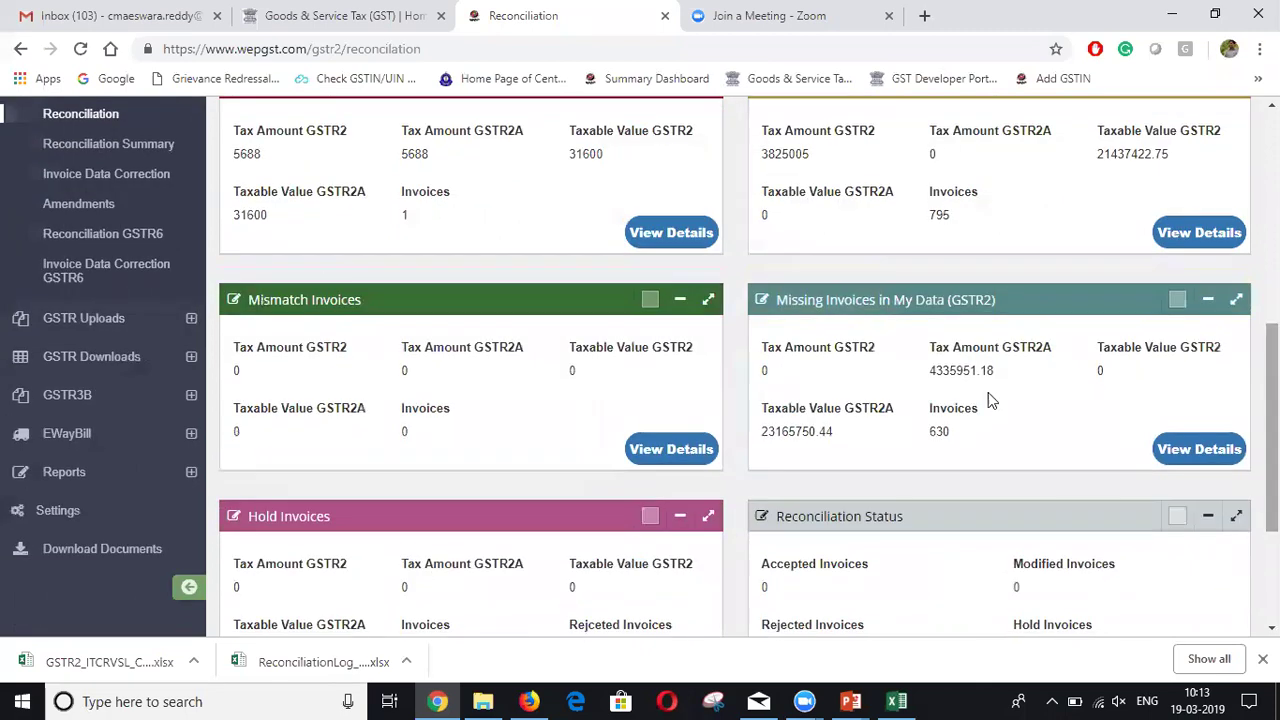
left_click(108, 186)
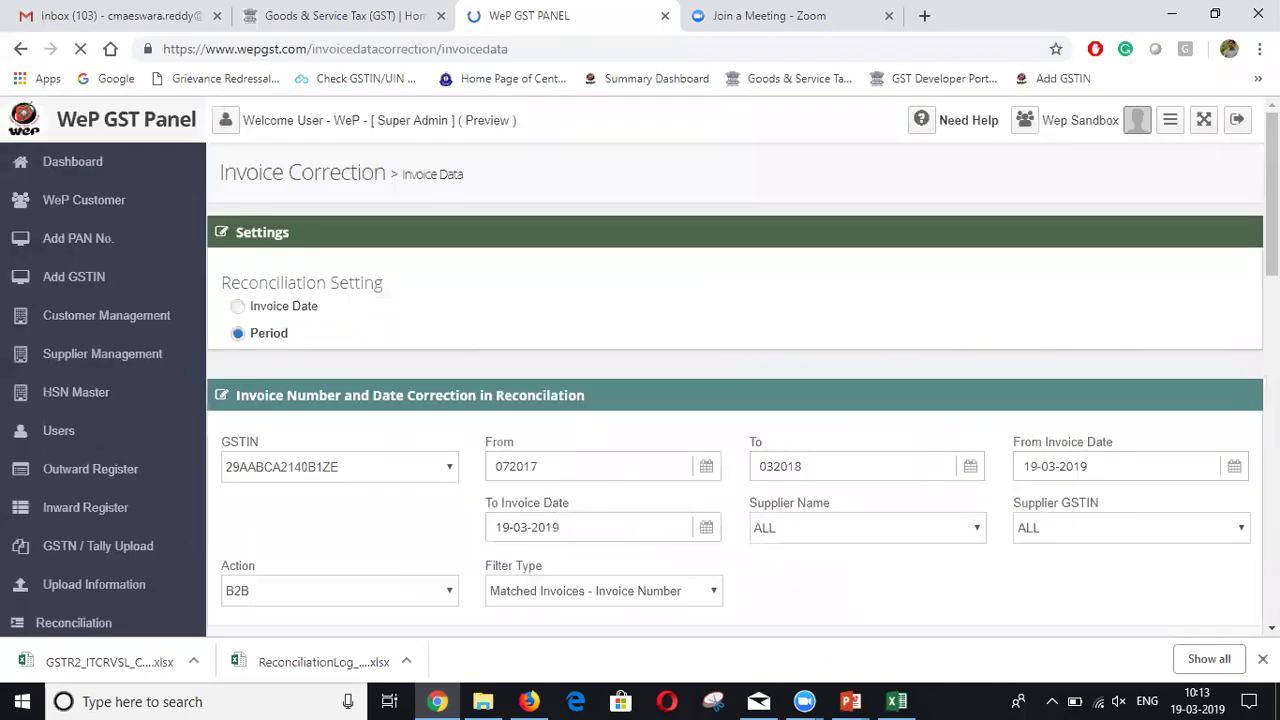
scroll(540, 287, "down", 2)
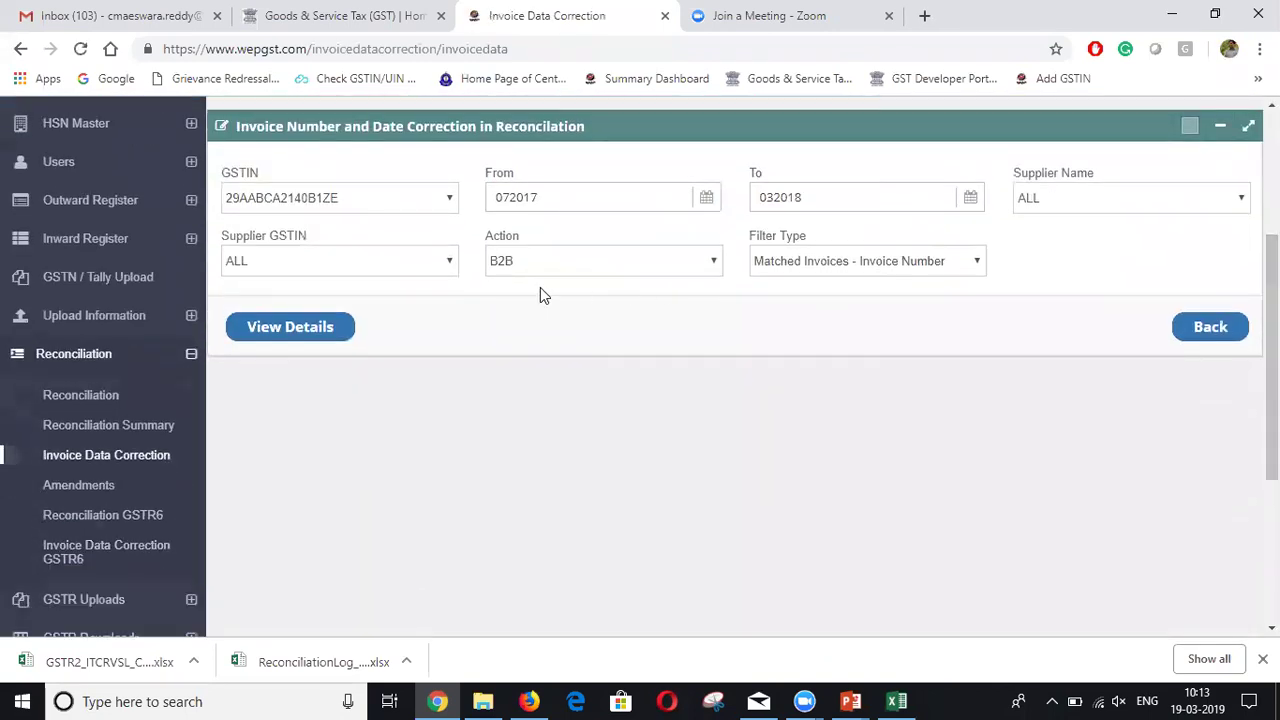
Step: Show the correction details with the Matched Invoices - Invoice Number filter and examine the Matched and Many Matched Invoices tables
left_click(886, 263)
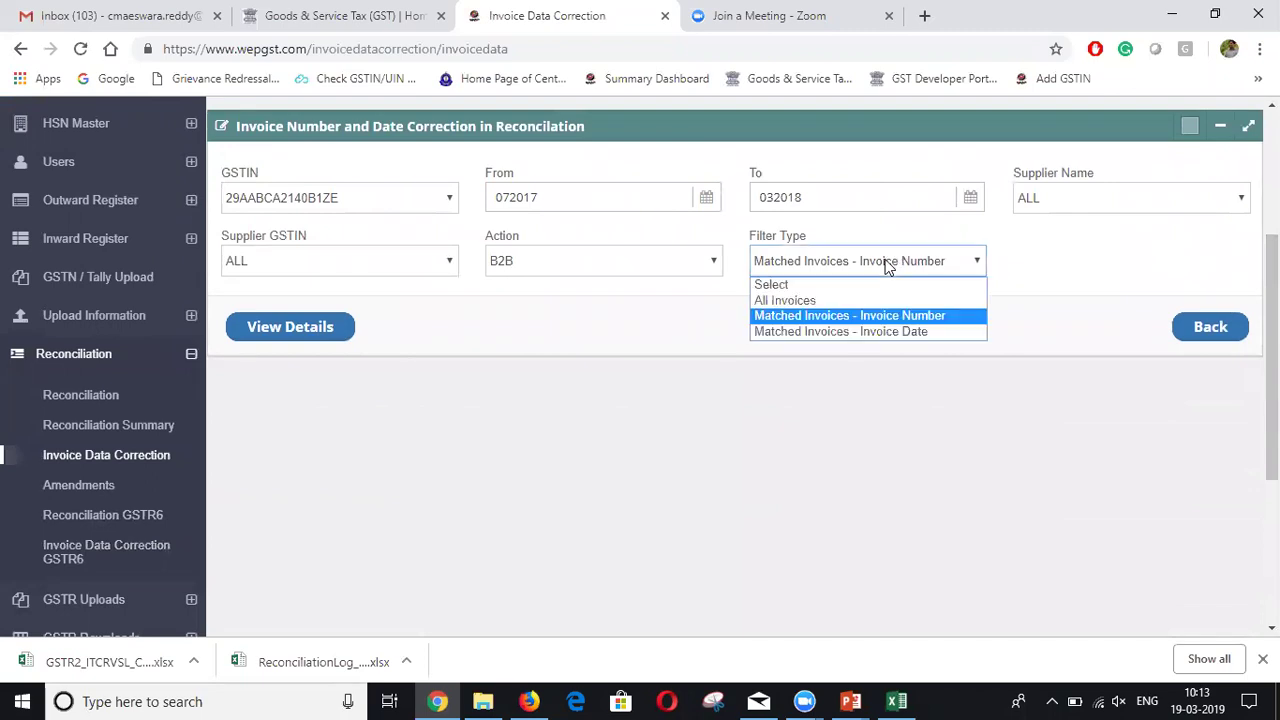
left_click(845, 317)
left_click(306, 332)
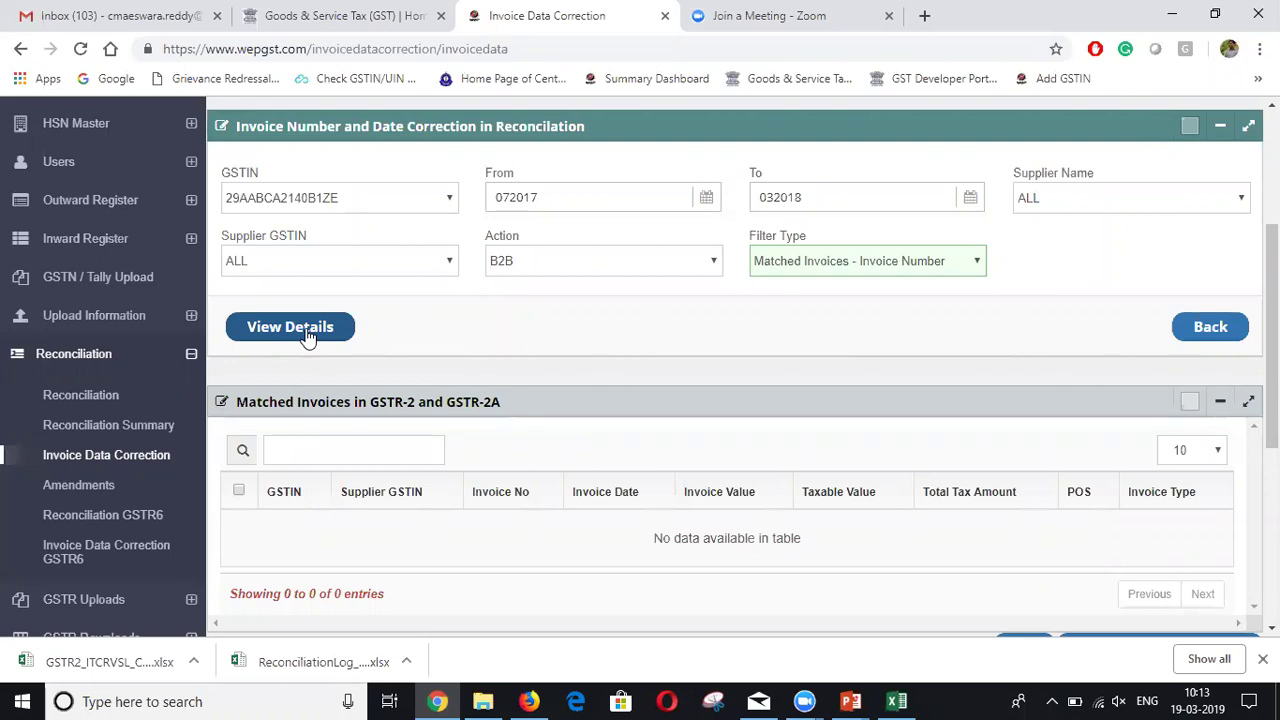
scroll(308, 338, "down", 3)
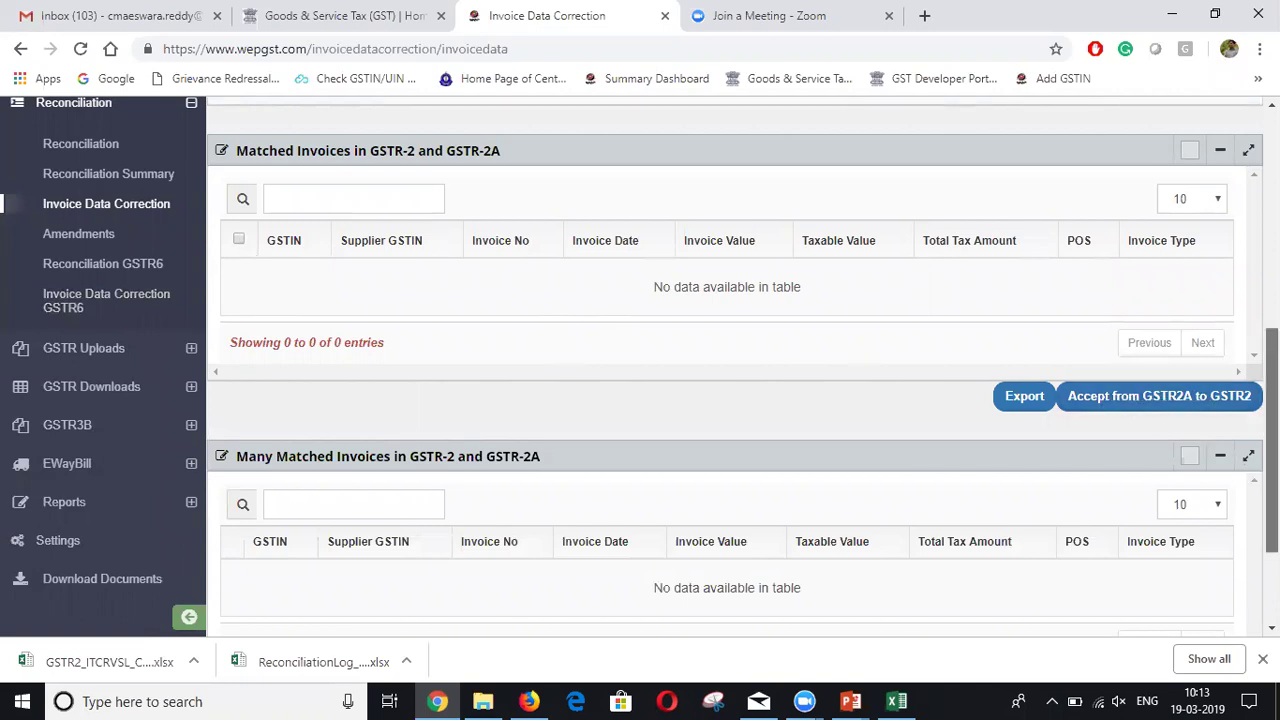
scroll(640, 367, "up", 2)
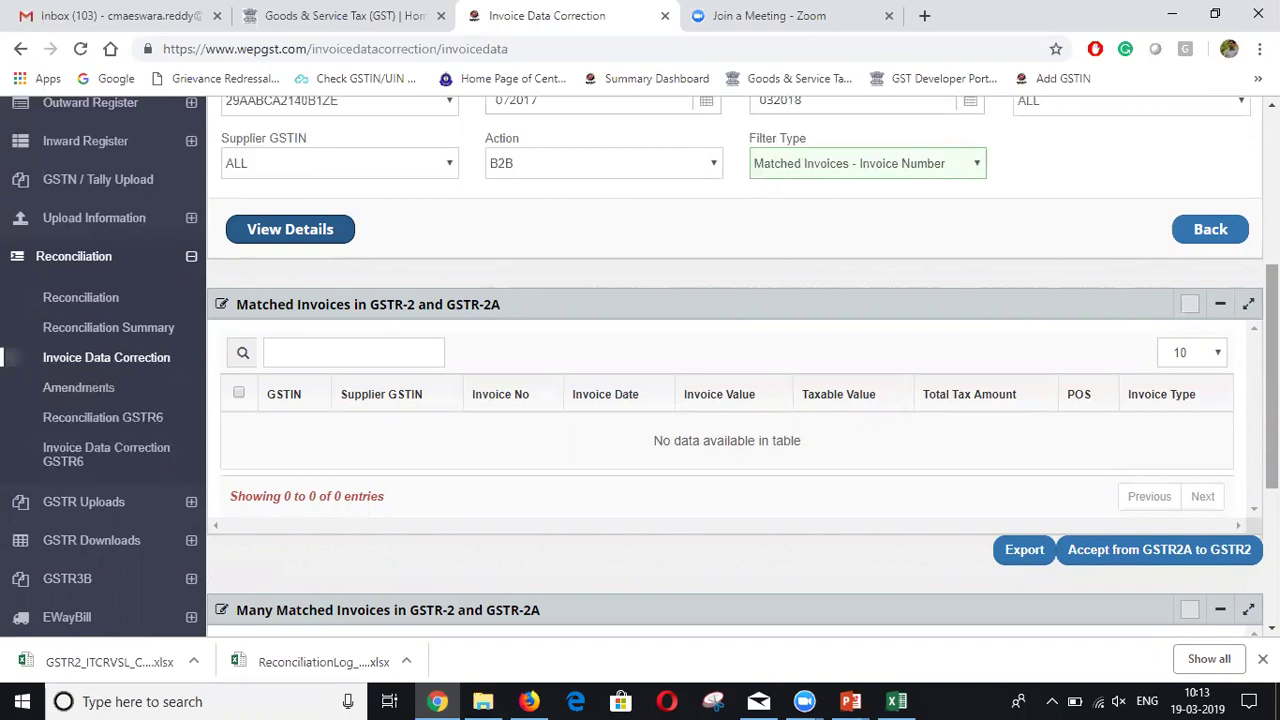
scroll(346, 329, "down", 1)
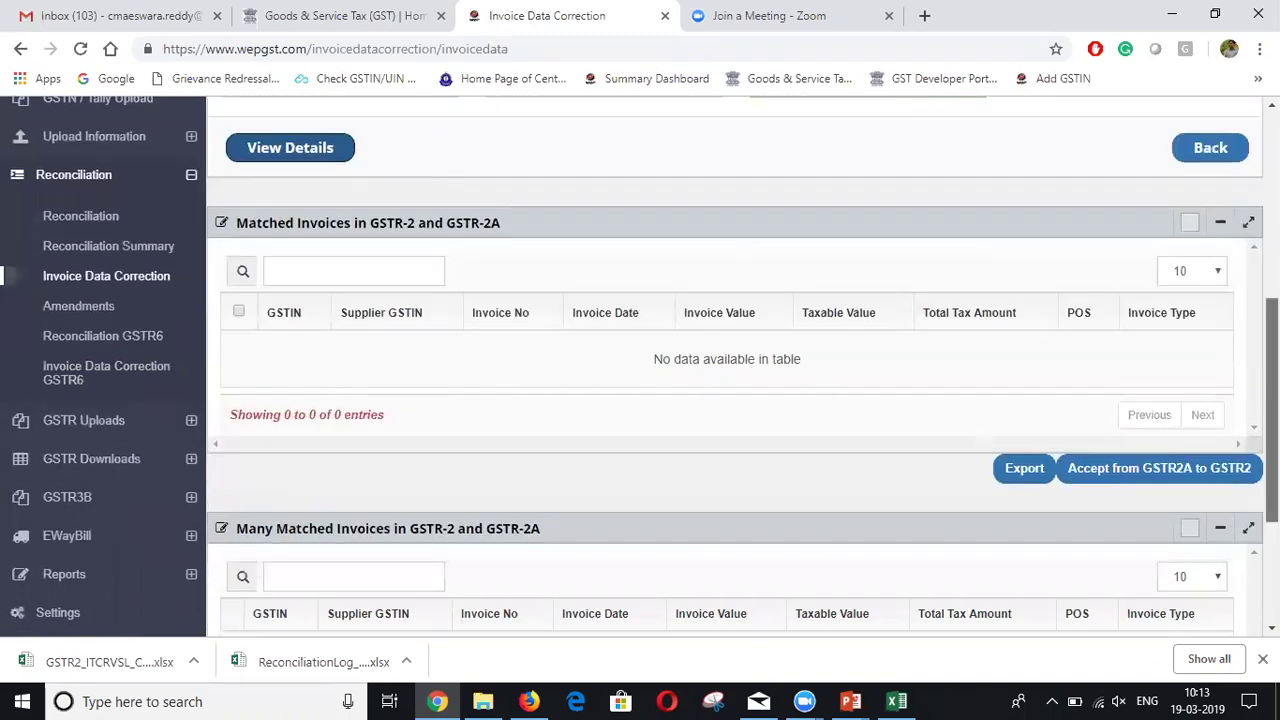
scroll(735, 370, "up", 3)
scroll(735, 370, "down", 1)
Step: Set the filter type to Matched Invoices - Invoice Date and review the two matched-invoice tables with their export and accept options
left_click(806, 268)
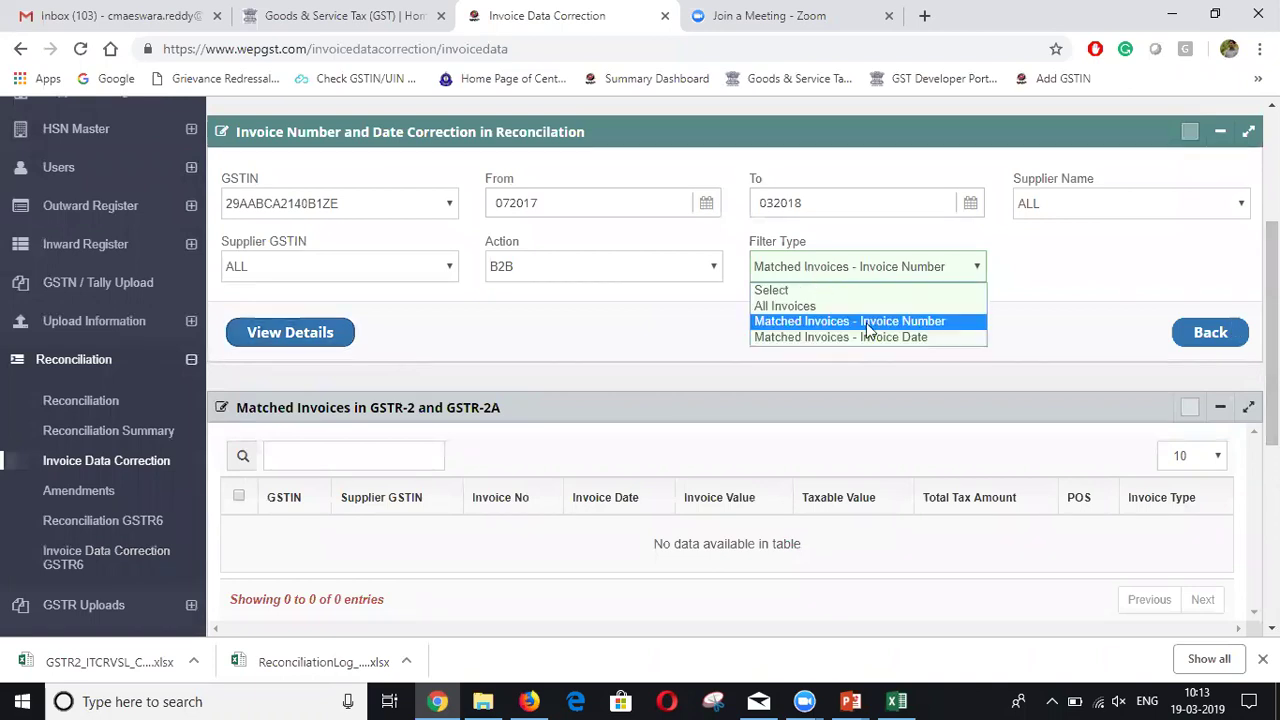
left_click(848, 337)
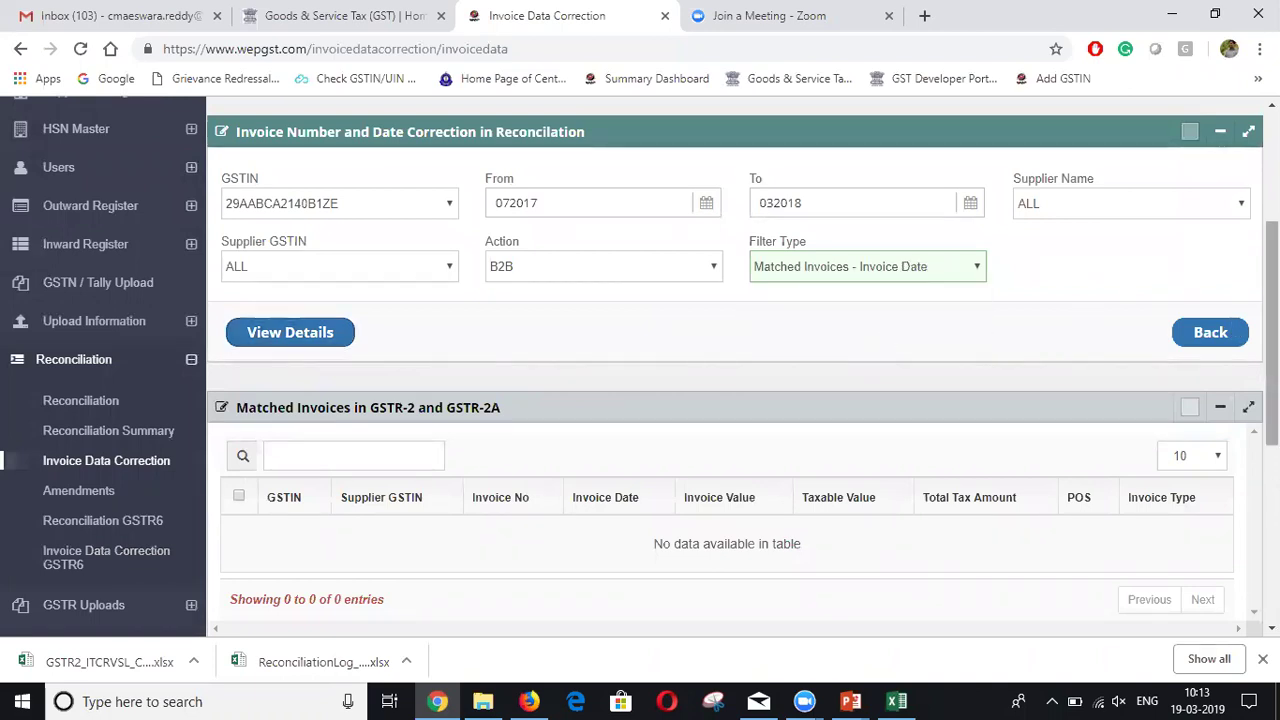
scroll(1200, 300, "down", 2)
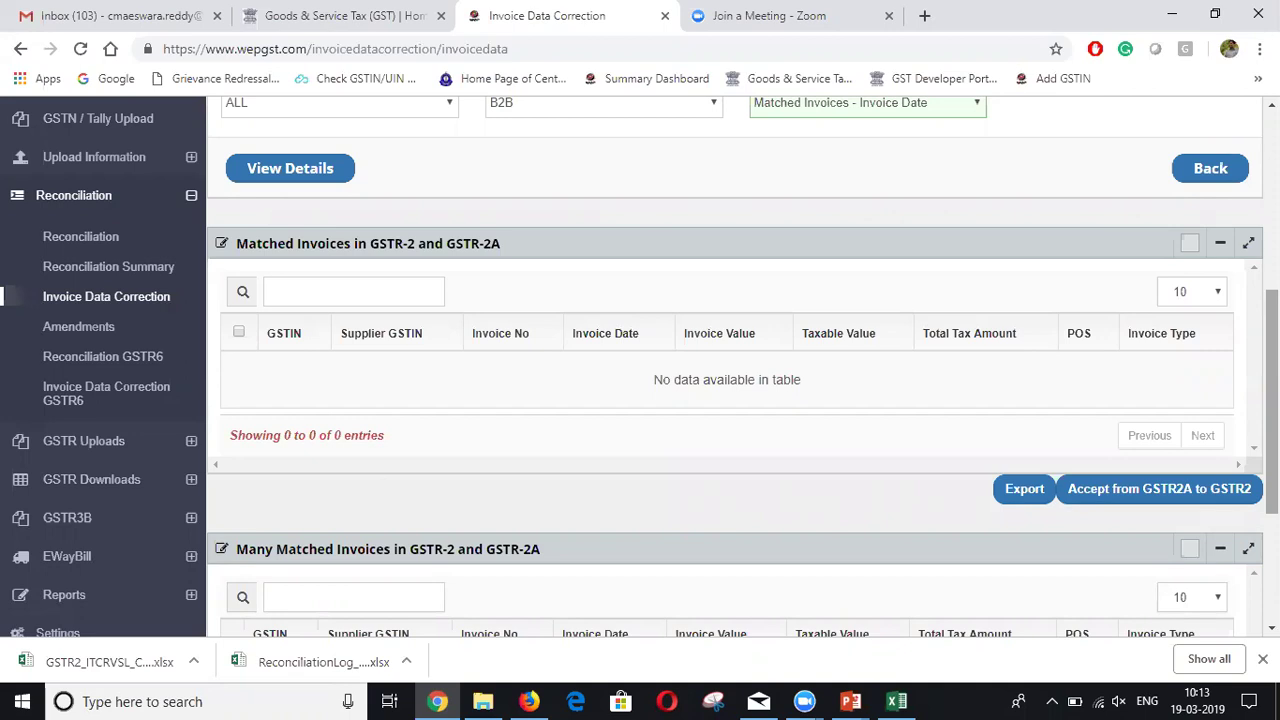
scroll(229, 306, "down", 1)
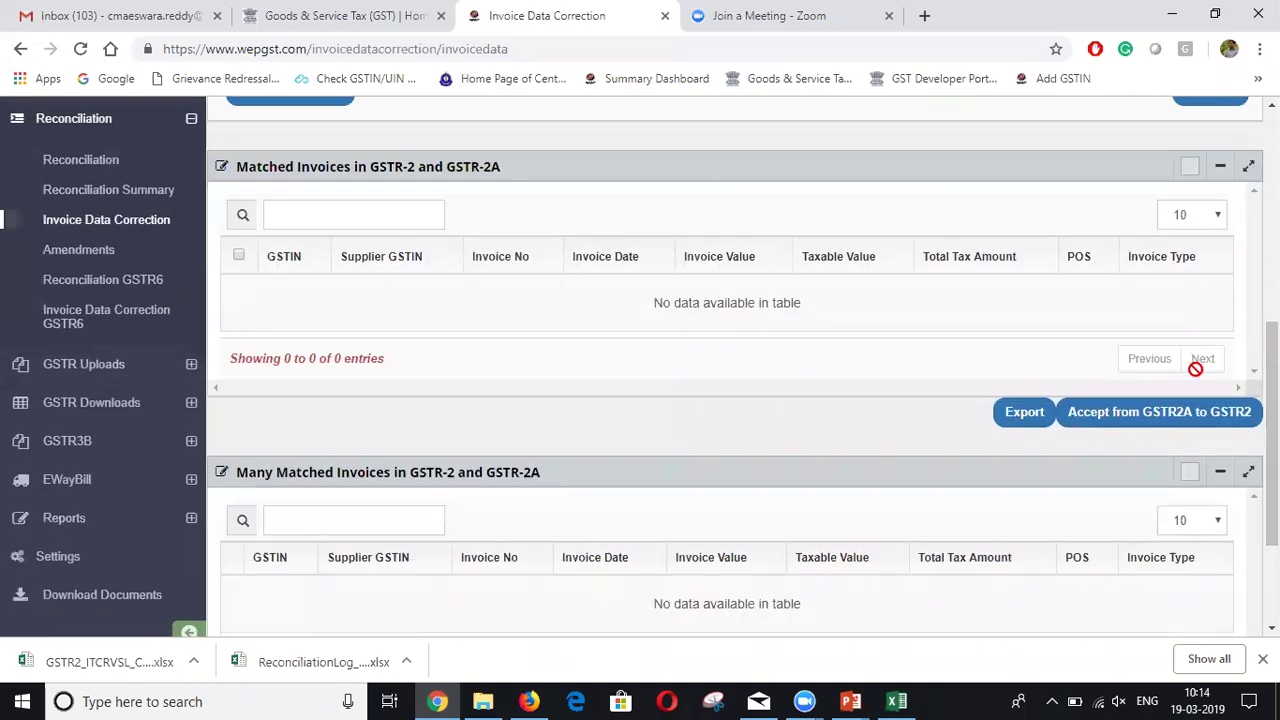
scroll(1272, 430, "up", 1)
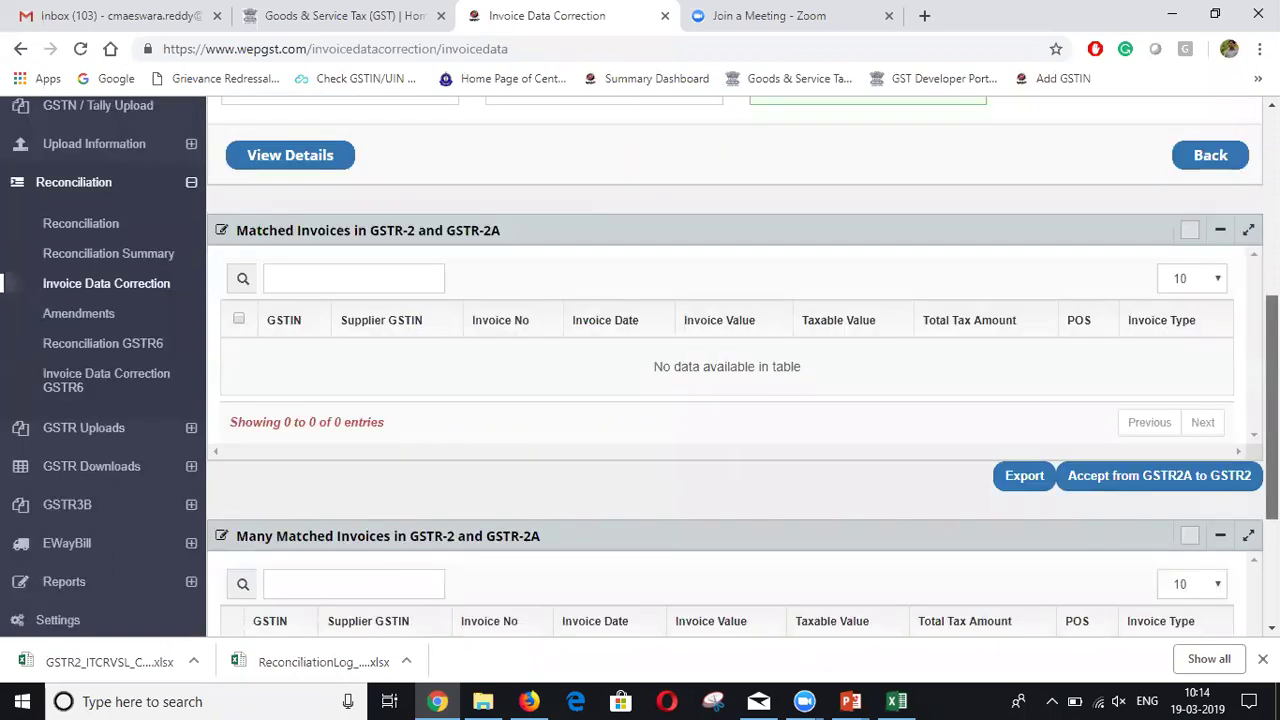
scroll(1272, 430, "up", 4)
scroll(1272, 430, "down", 5)
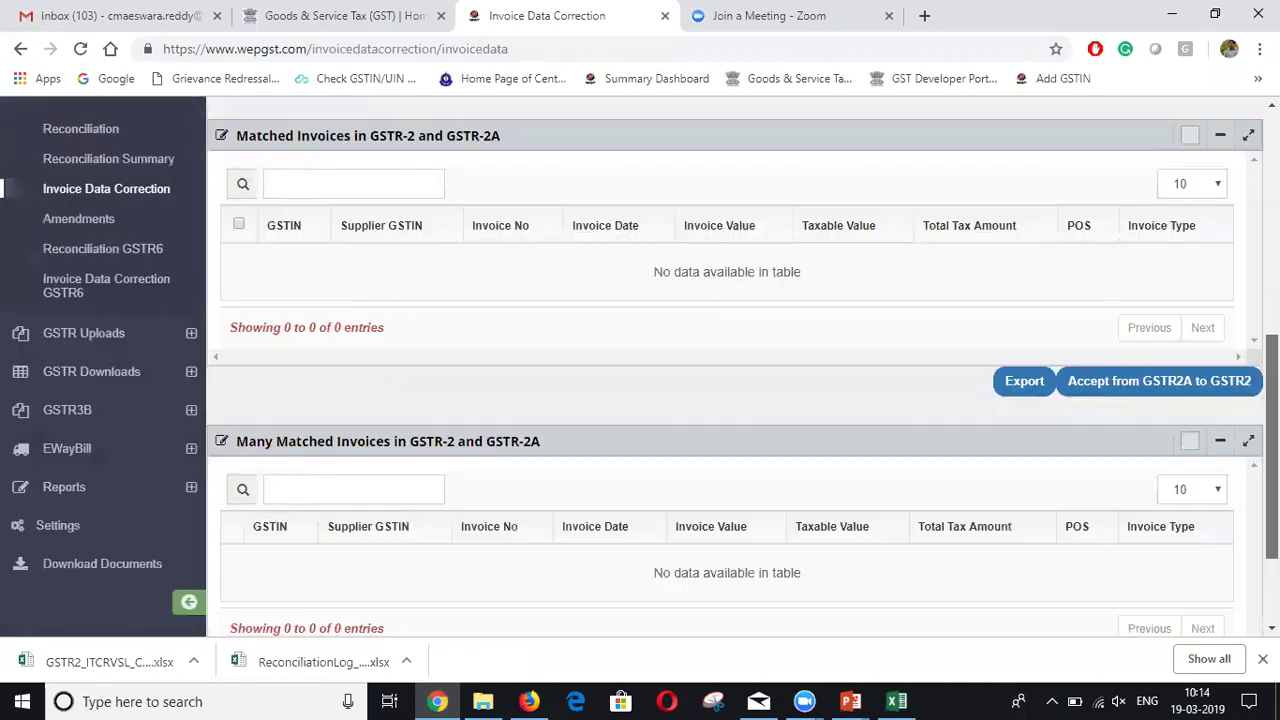
scroll(1272, 430, "down", 2)
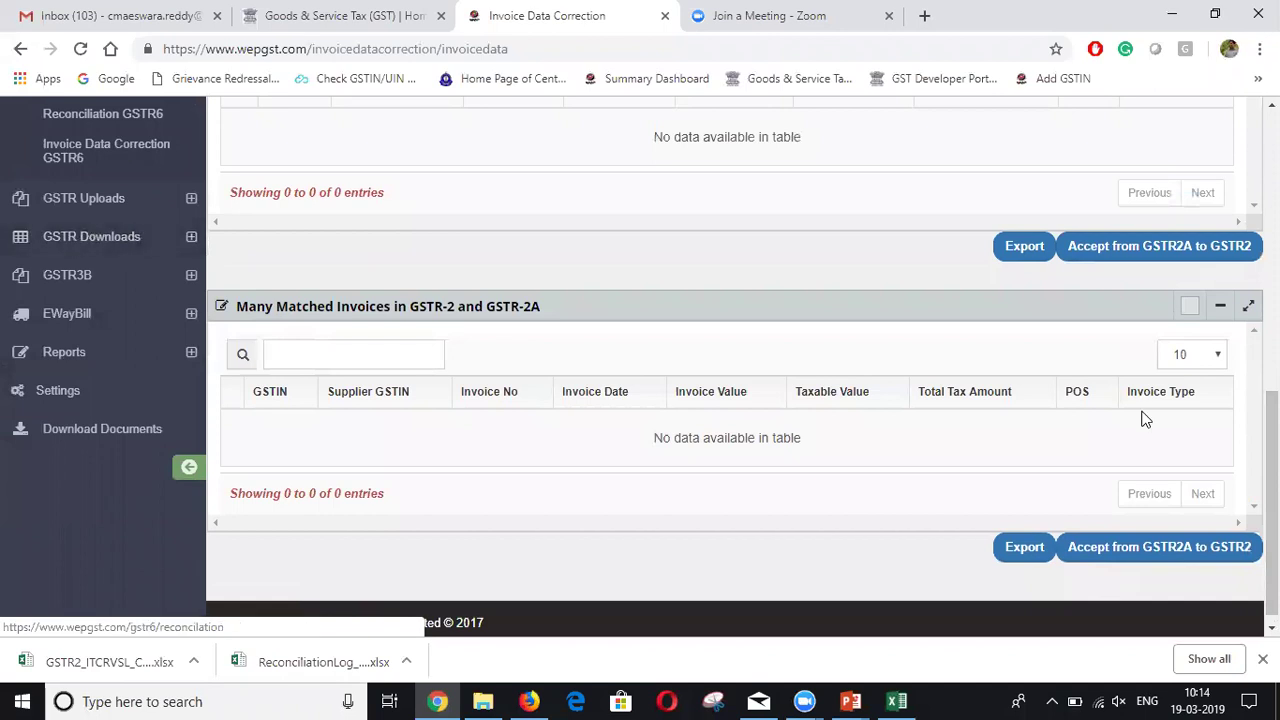
scroll(1145, 419, "up", 4)
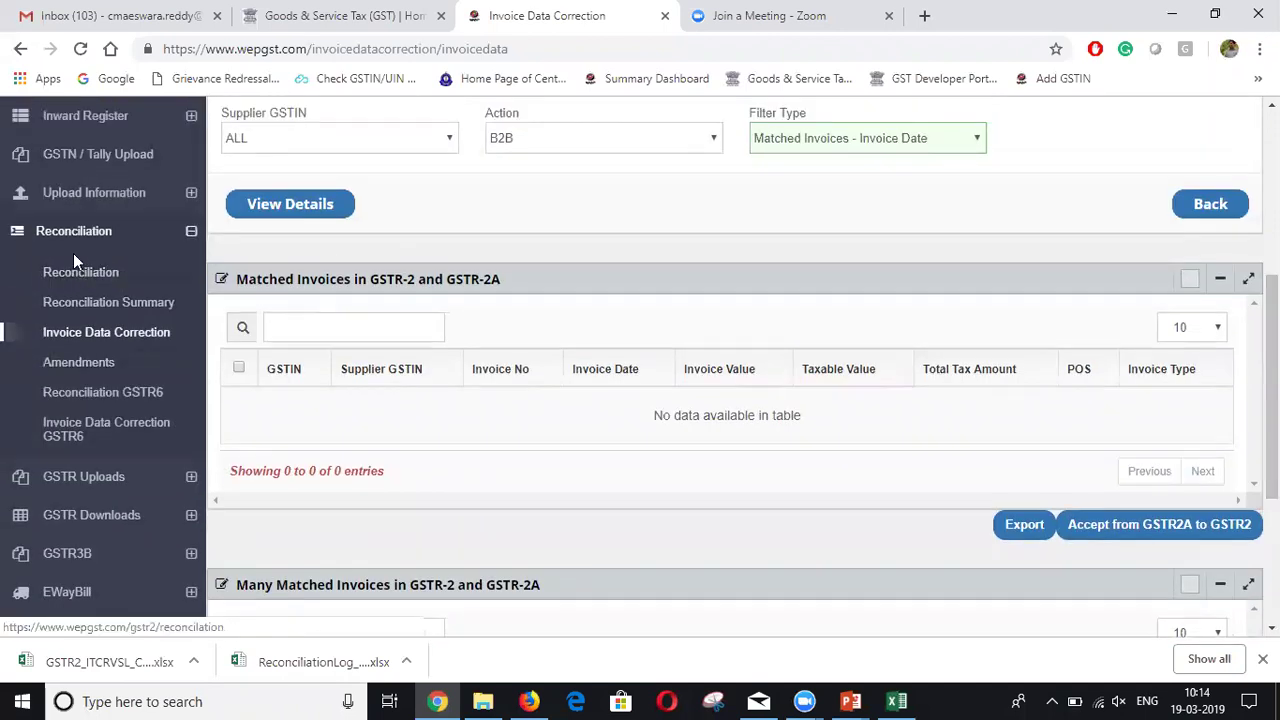
Step: Open the Reconciliation page and export the reconciliation data for periods 072017 to 032018
left_click(75, 270)
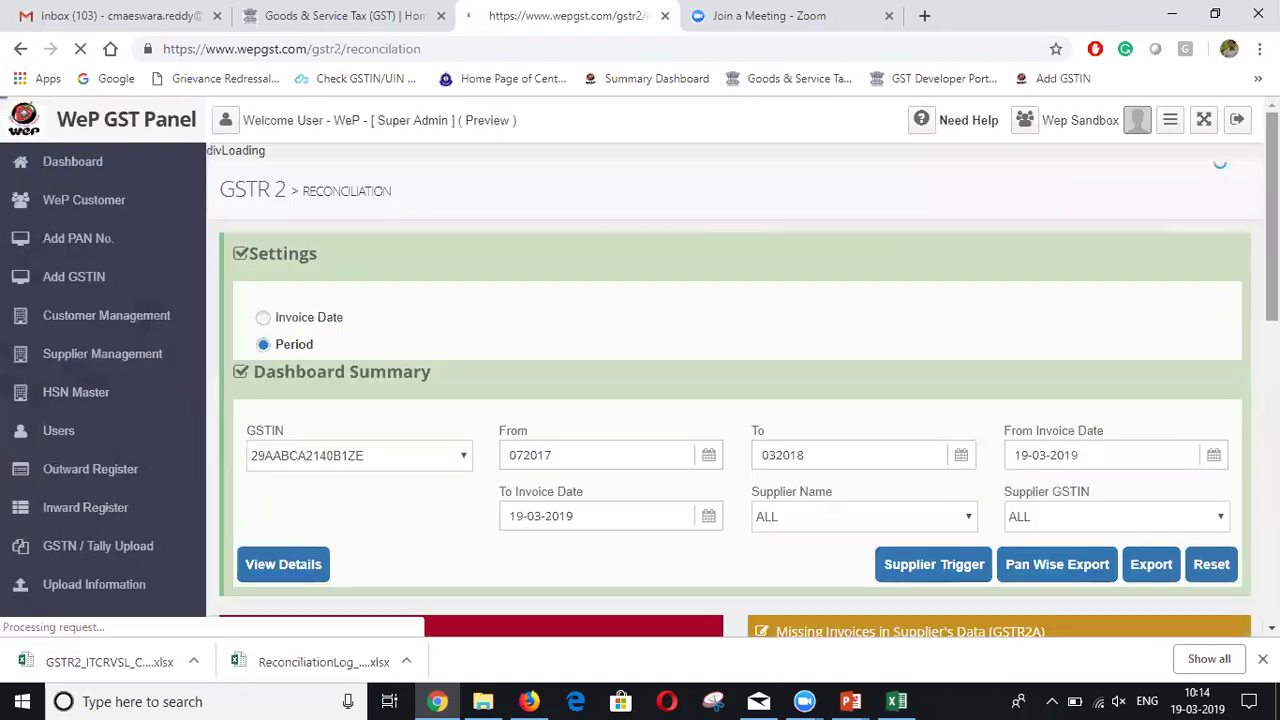
scroll(640, 366, "down", 3)
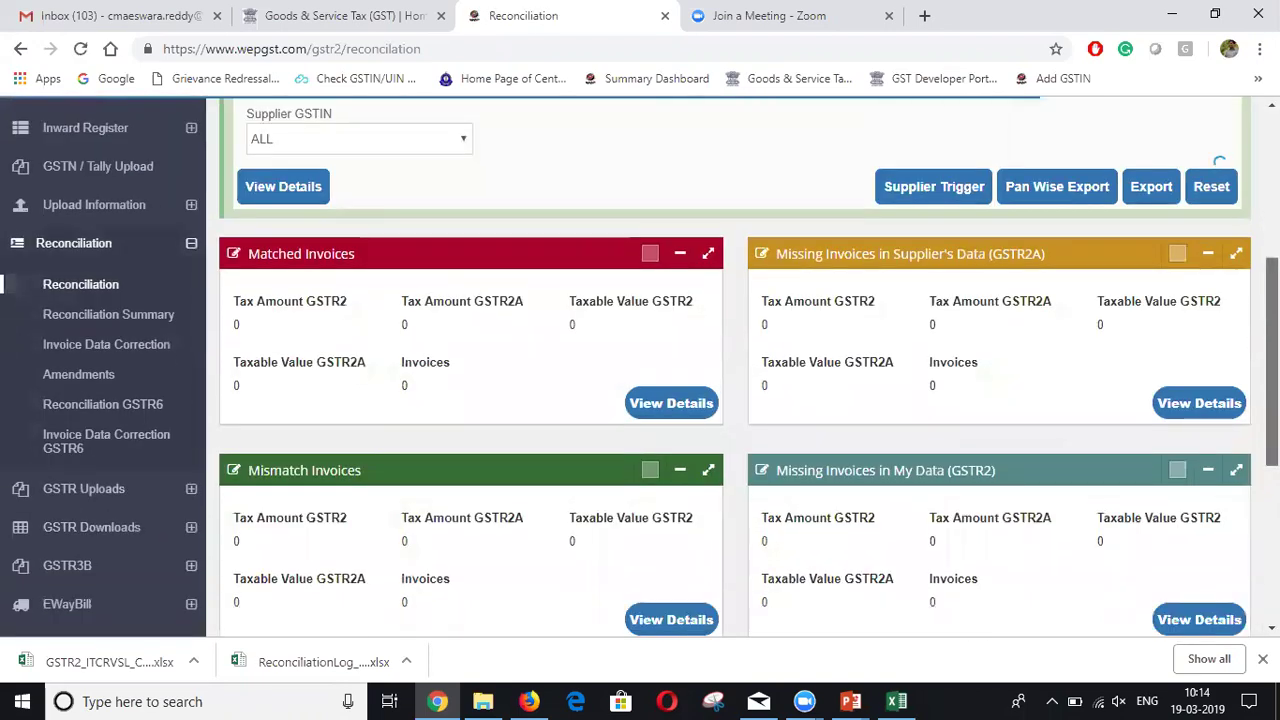
scroll(1160, 323, "up", 1)
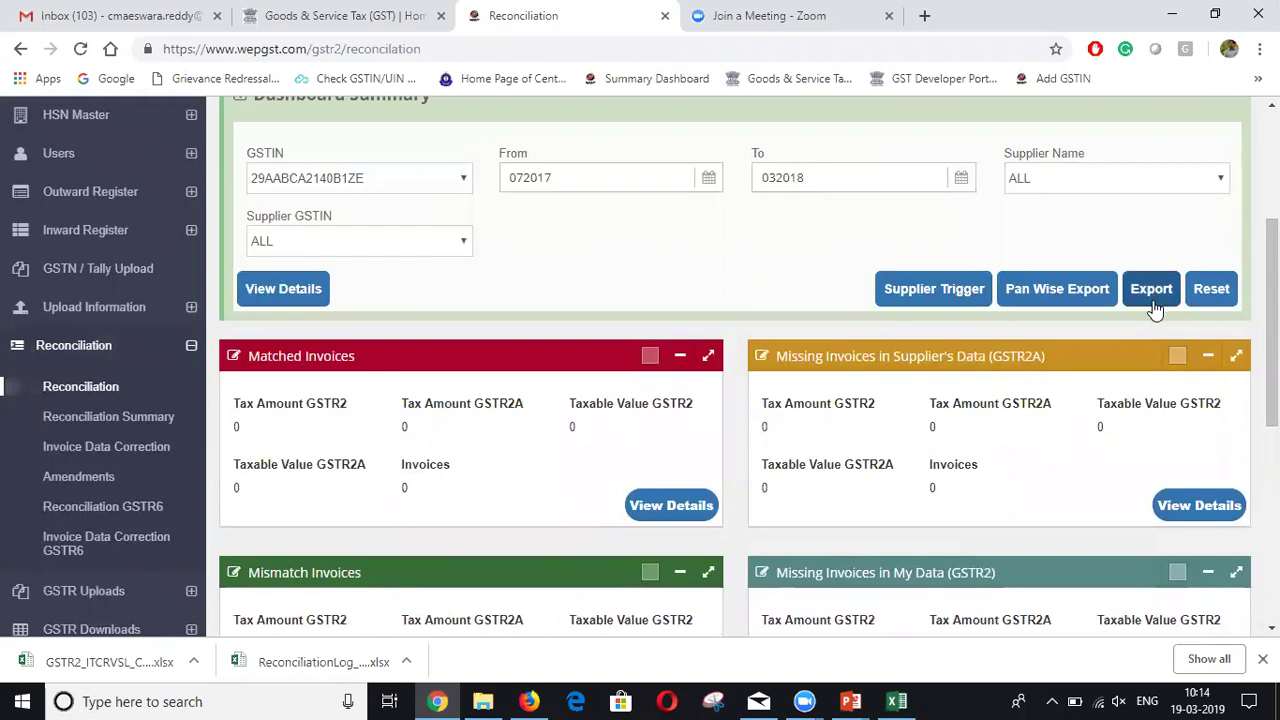
left_click(1151, 290)
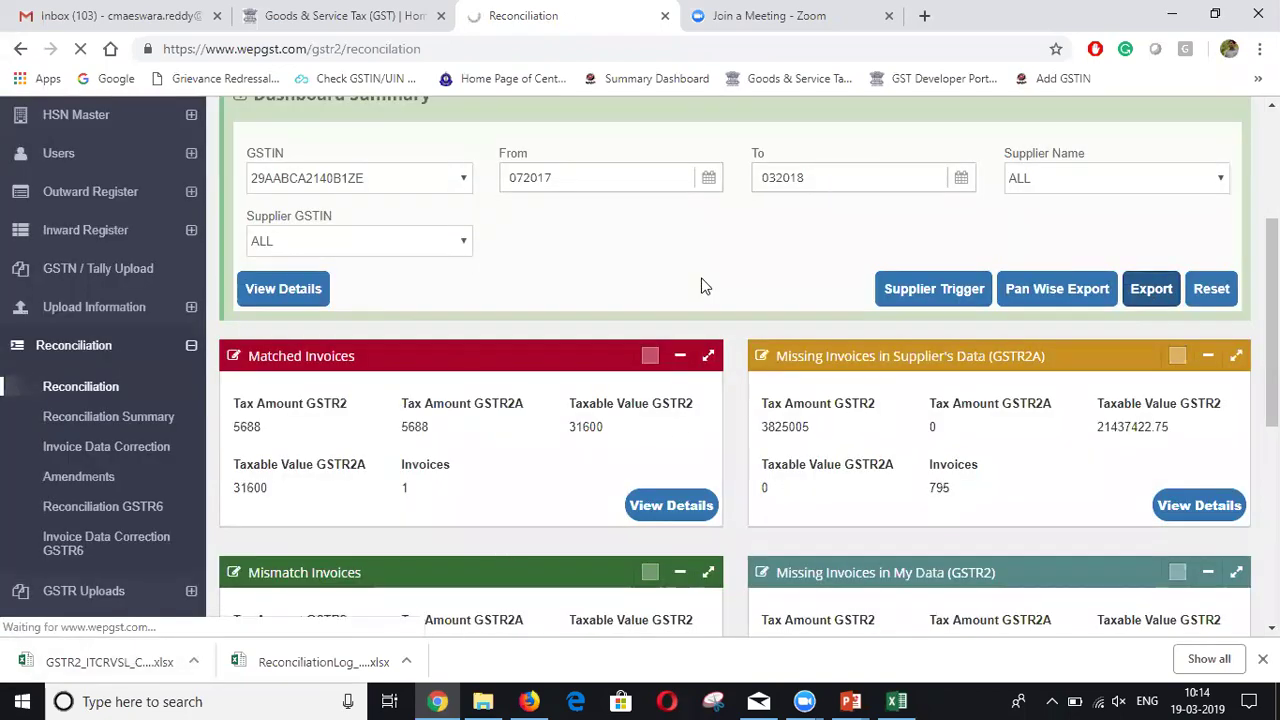
scroll(1272, 320, "down", 1)
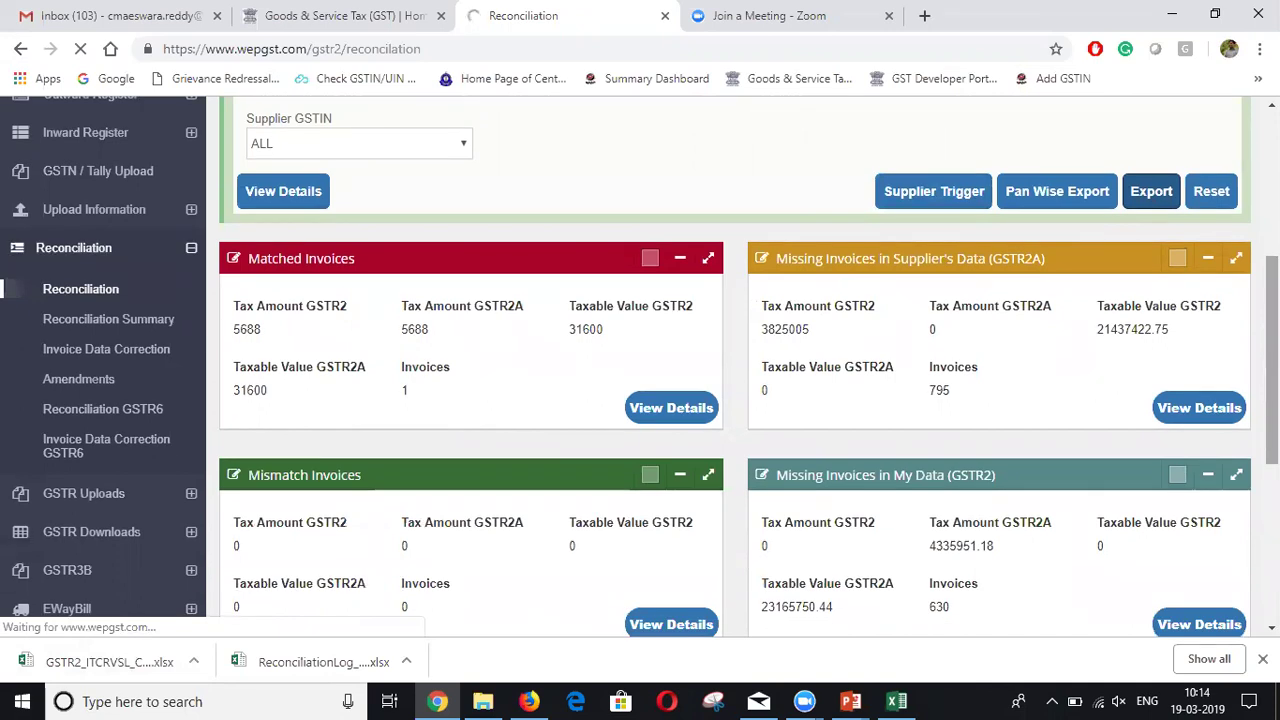
Step: Open the ReconciliationLog workbook for 072017 to 032018 from the Downloads folder in Excel and enable editing
left_click(483, 701)
left_click(72, 152)
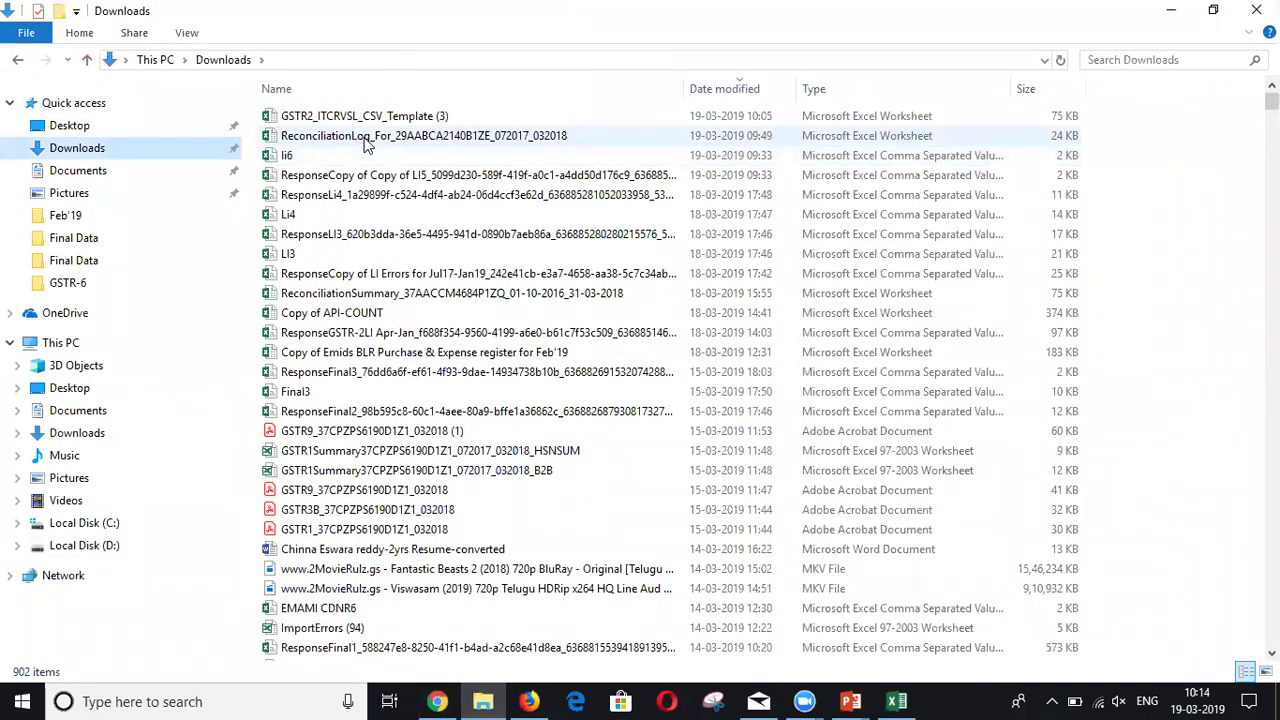
left_click(366, 139)
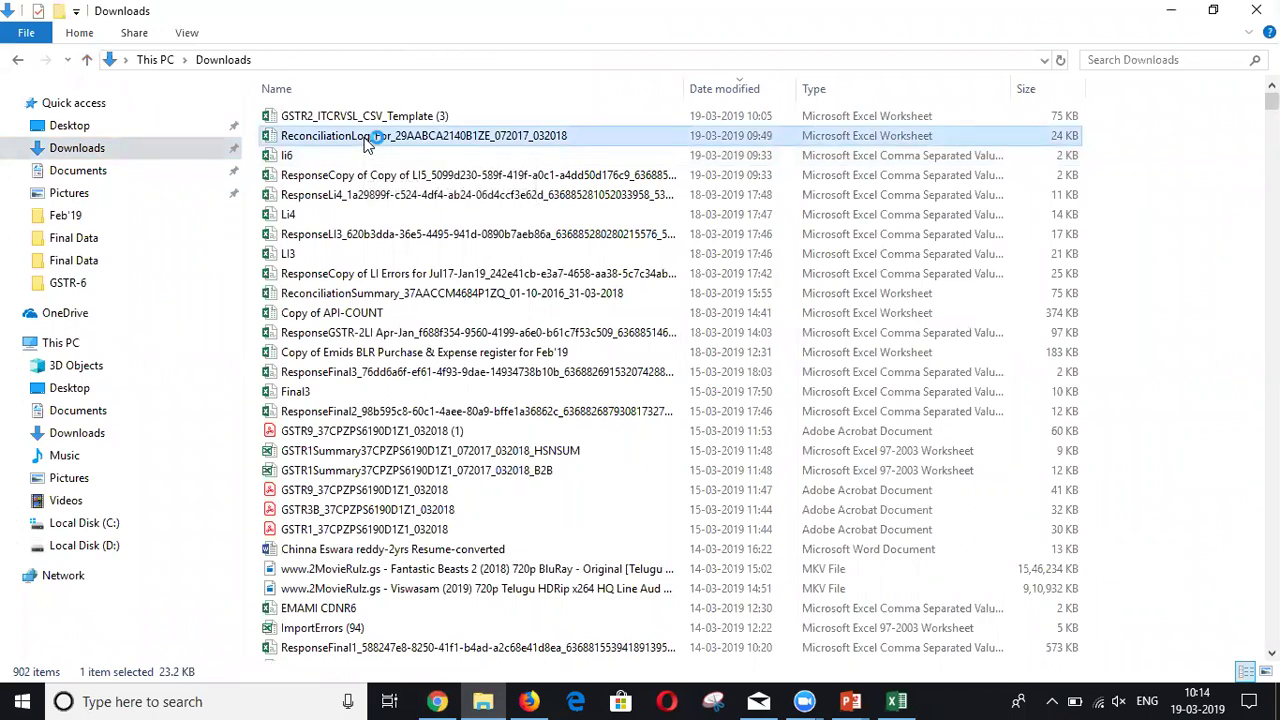
double_click(366, 141)
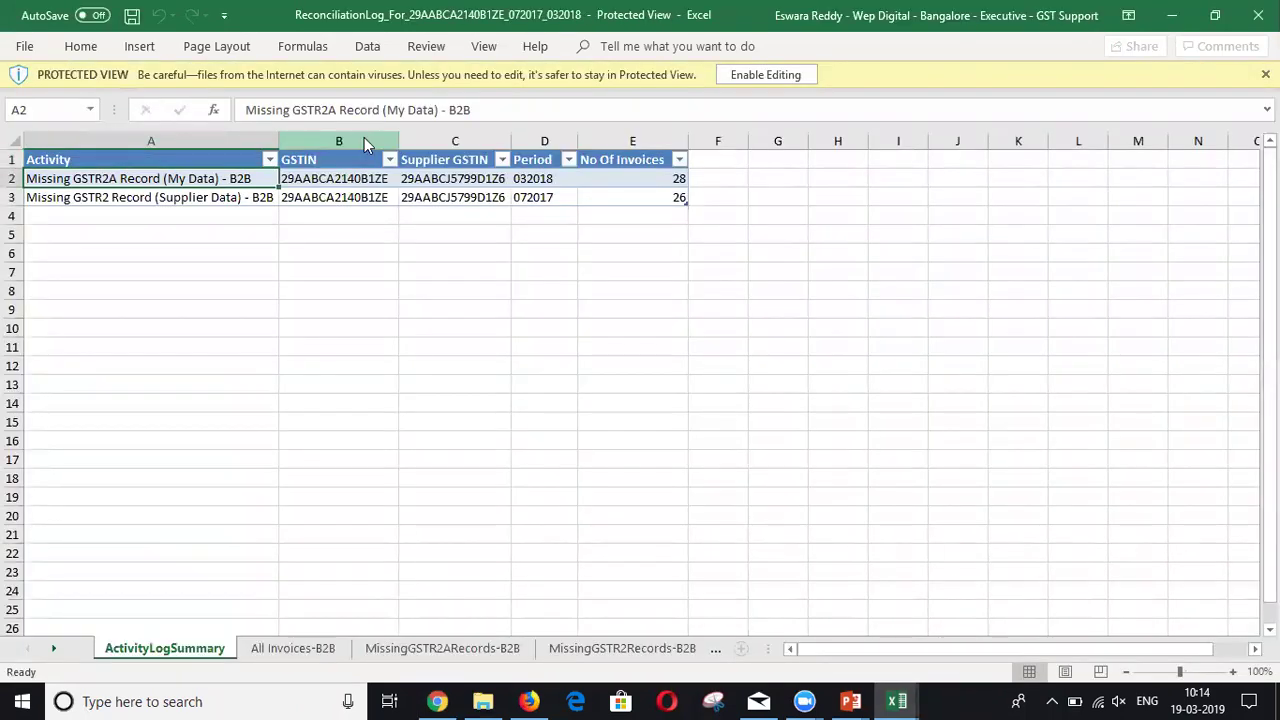
double_click(365, 145)
key("Return")
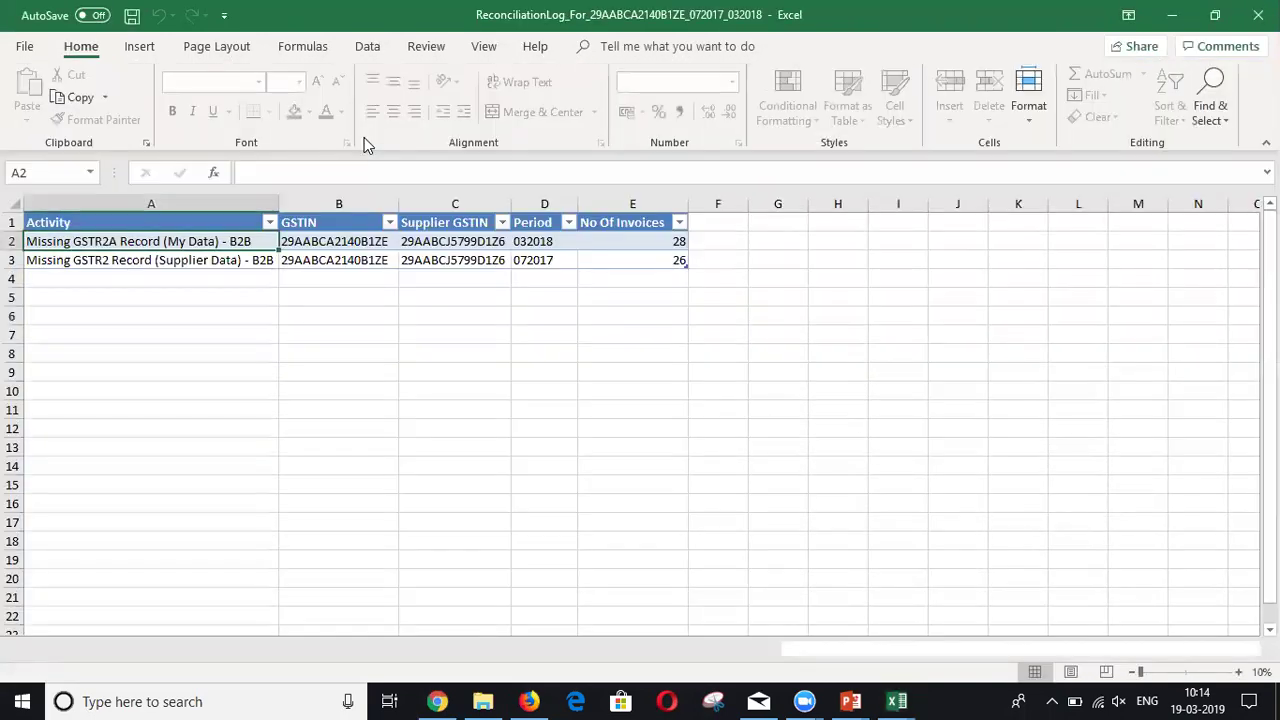
Step: Examine the records on the All Invoices-B2B sheet, including the filter choices of the Source column
key("ctrl+Page_Down")
key("ctrl+Down")
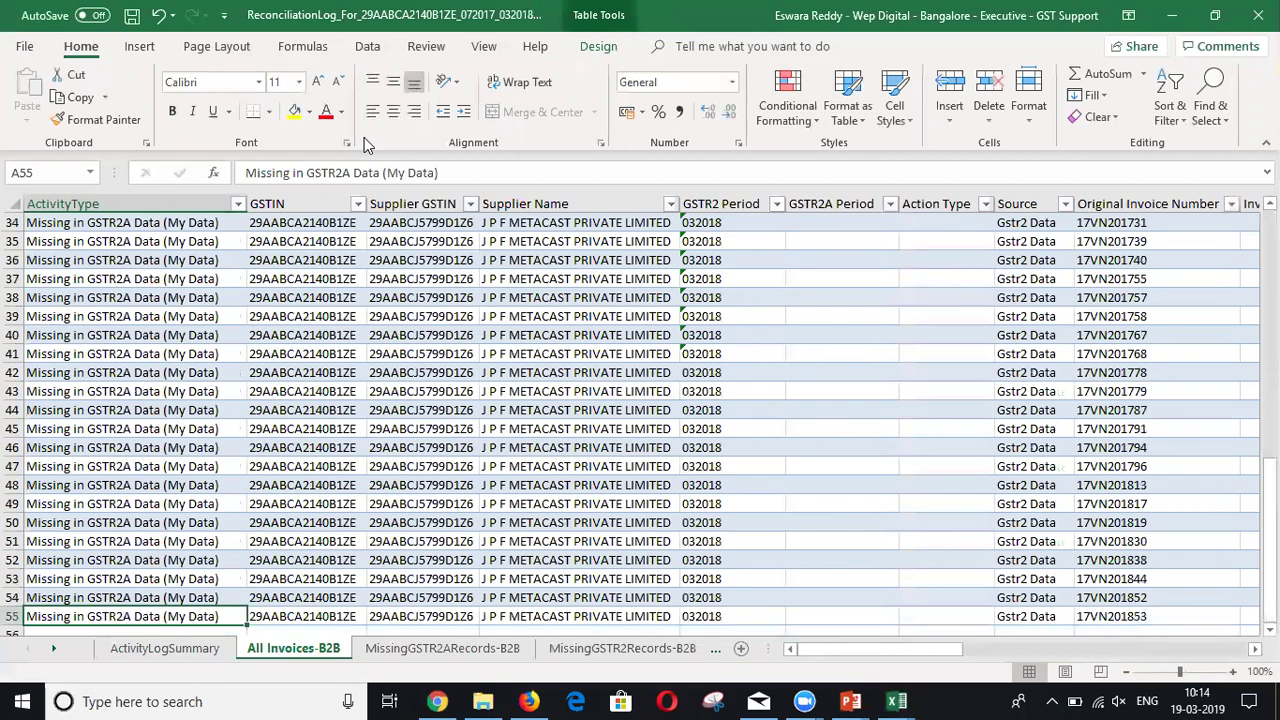
key("ctrl+Up")
key("Right")
key("Right")
key("Right")
key("Right")
key("Right")
key("Right")
key("Right")
key("Right")
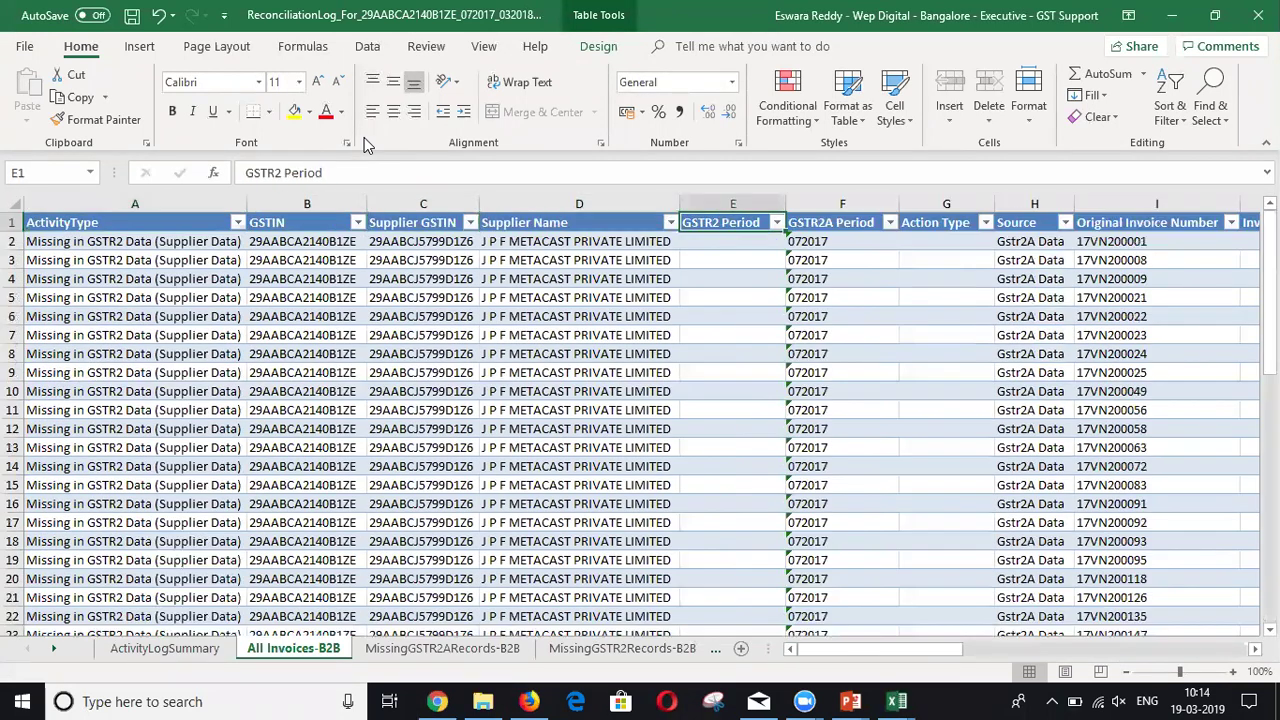
key("Left")
key("alt+Down")
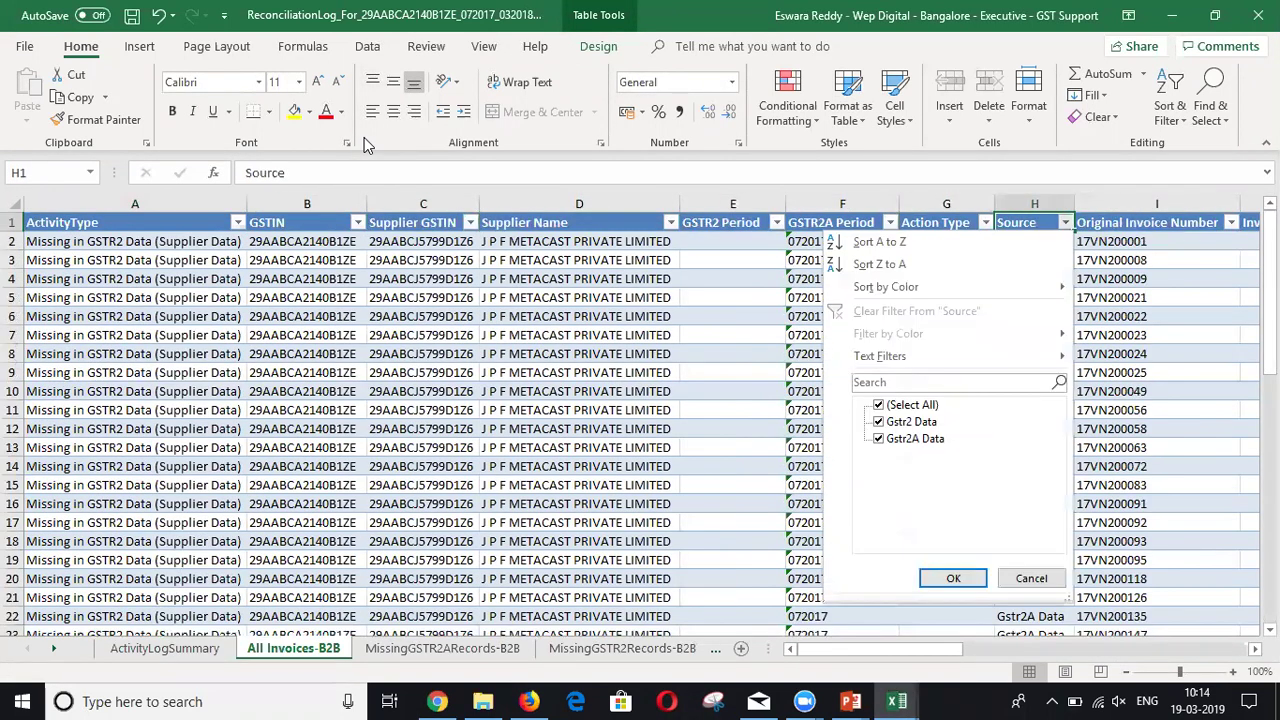
key("Escape")
Step: Examine the invoice records on the MissingGSTR2ARecords-B2B and MissingGSTR2Records-B2B sheets from first to last row
key("ctrl+Page_Down")
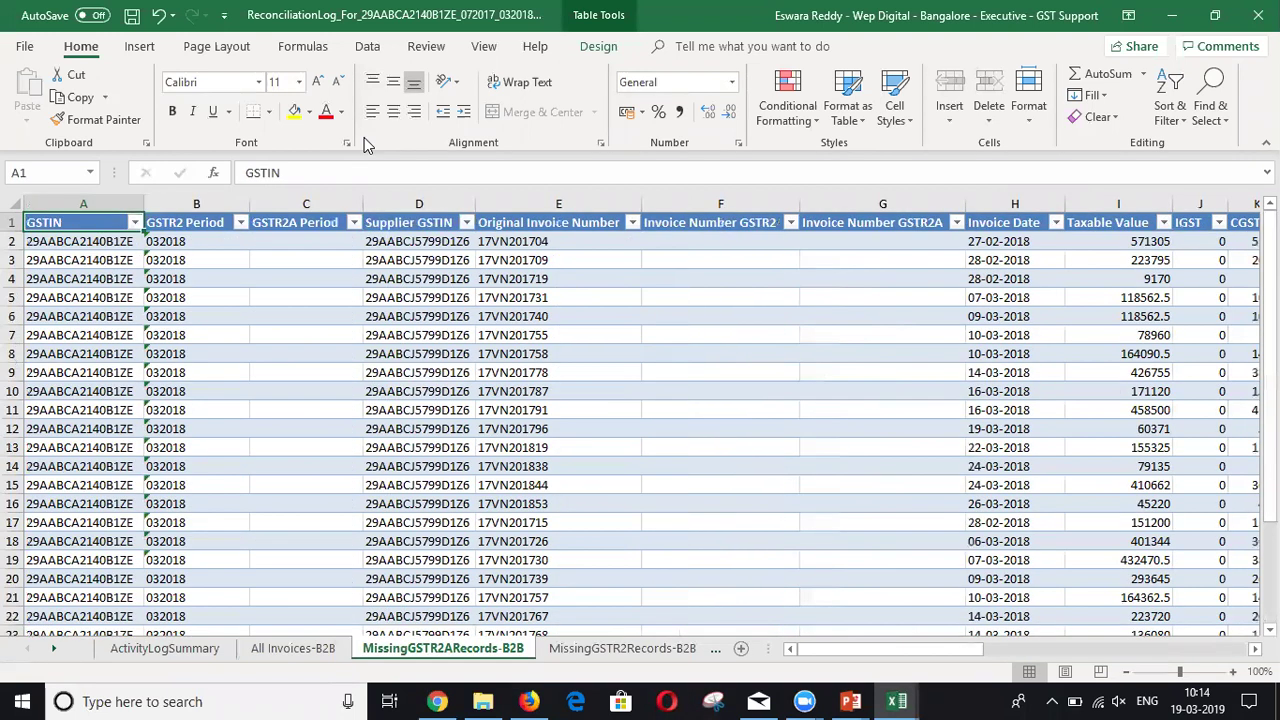
key("Down")
key("ctrl+Down")
key("ctrl+Home")
key("ctrl+Page_Down")
key("Down")
key("ctrl+Down")
key("ctrl+Home")
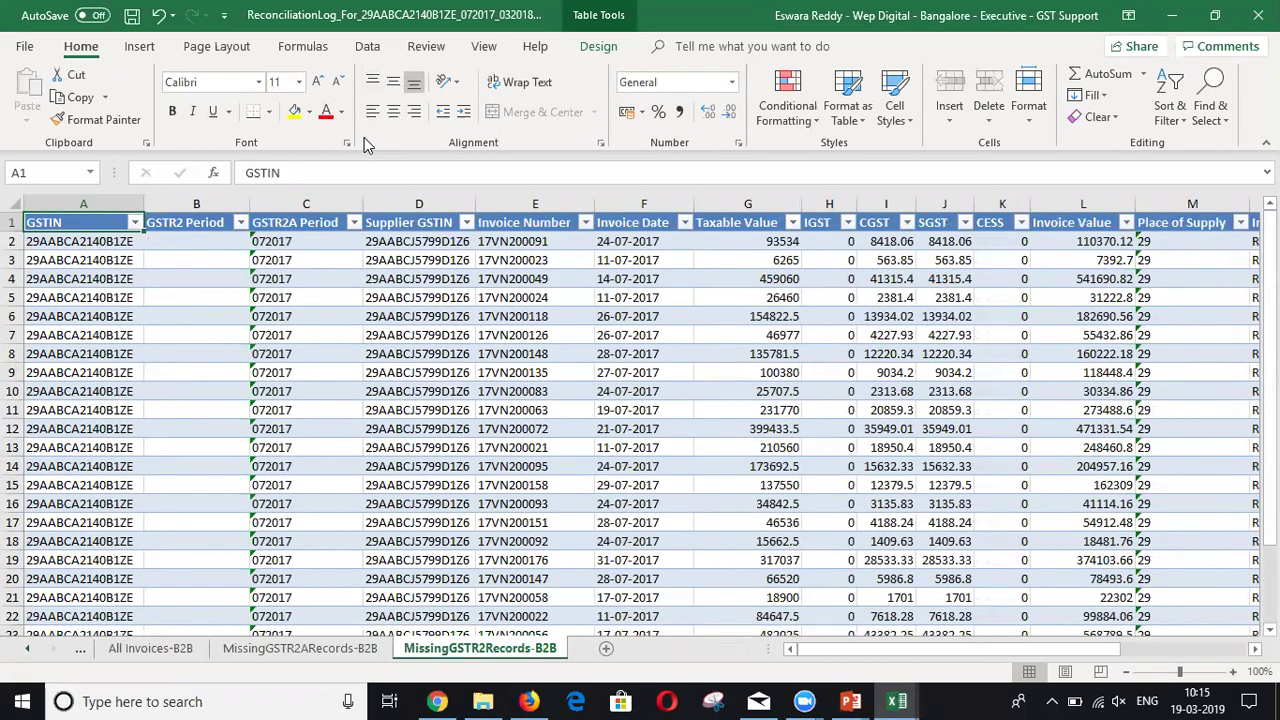
Step: Switch back to the reconciliation page in Chrome and open the Reconciliation Summary page
key("alt+Tab")
key("alt+Tab")
key("Tab")
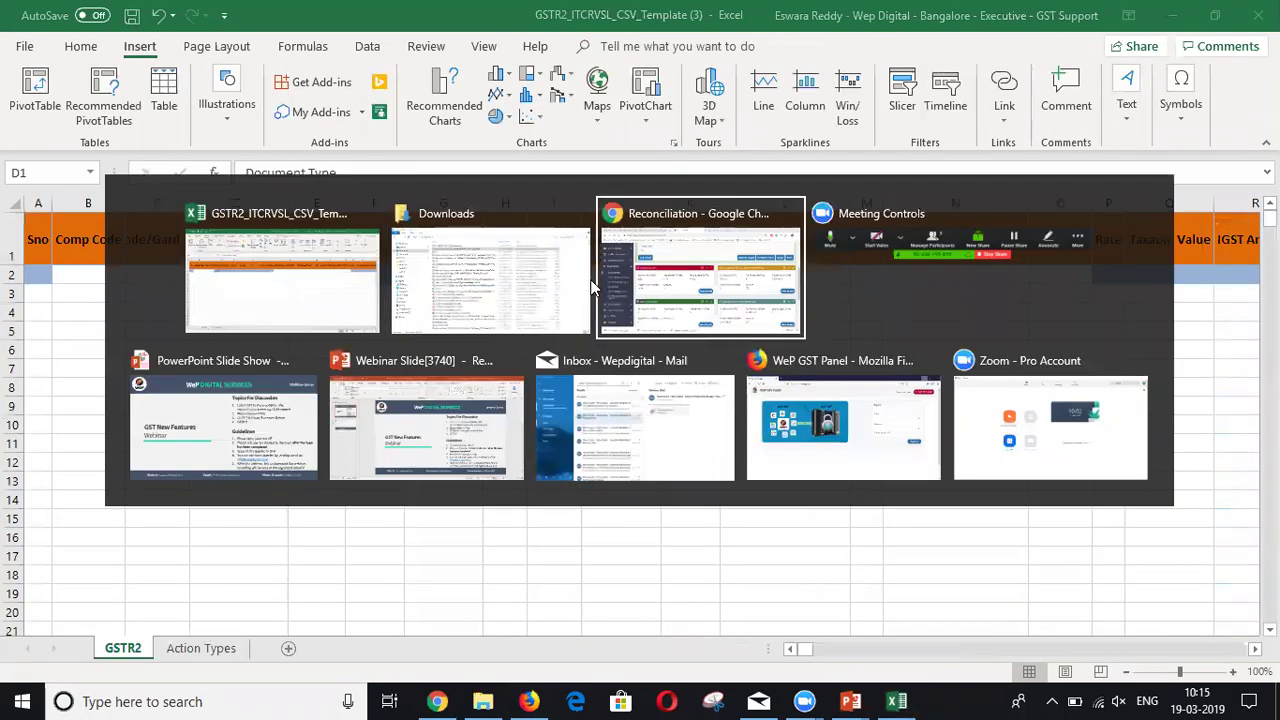
scroll(591, 288, "up", 2)
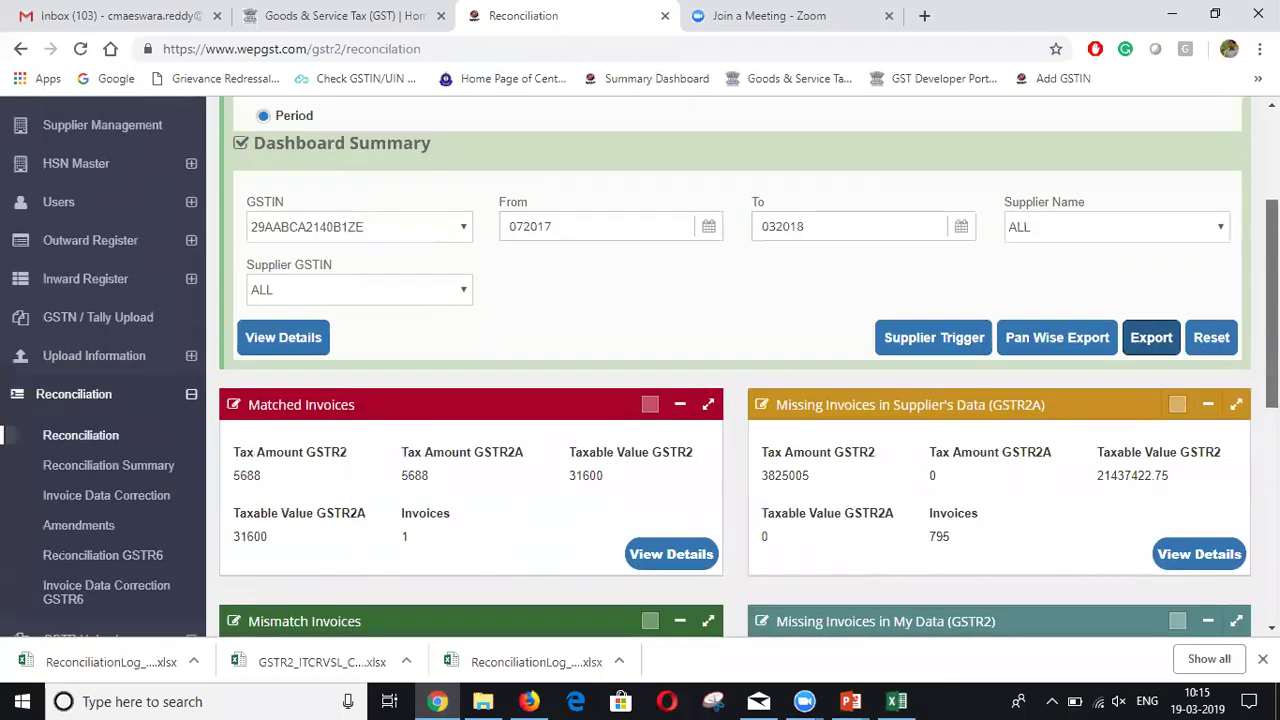
scroll(591, 288, "down", 1)
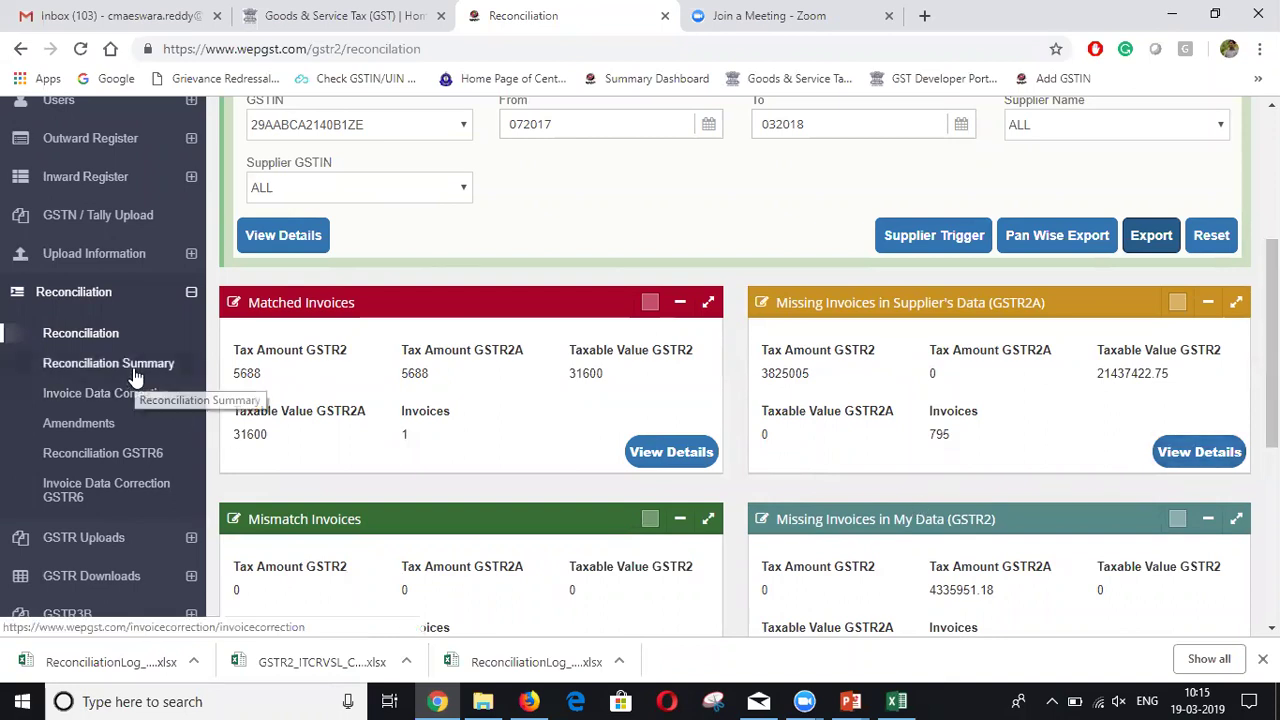
left_click(105, 372)
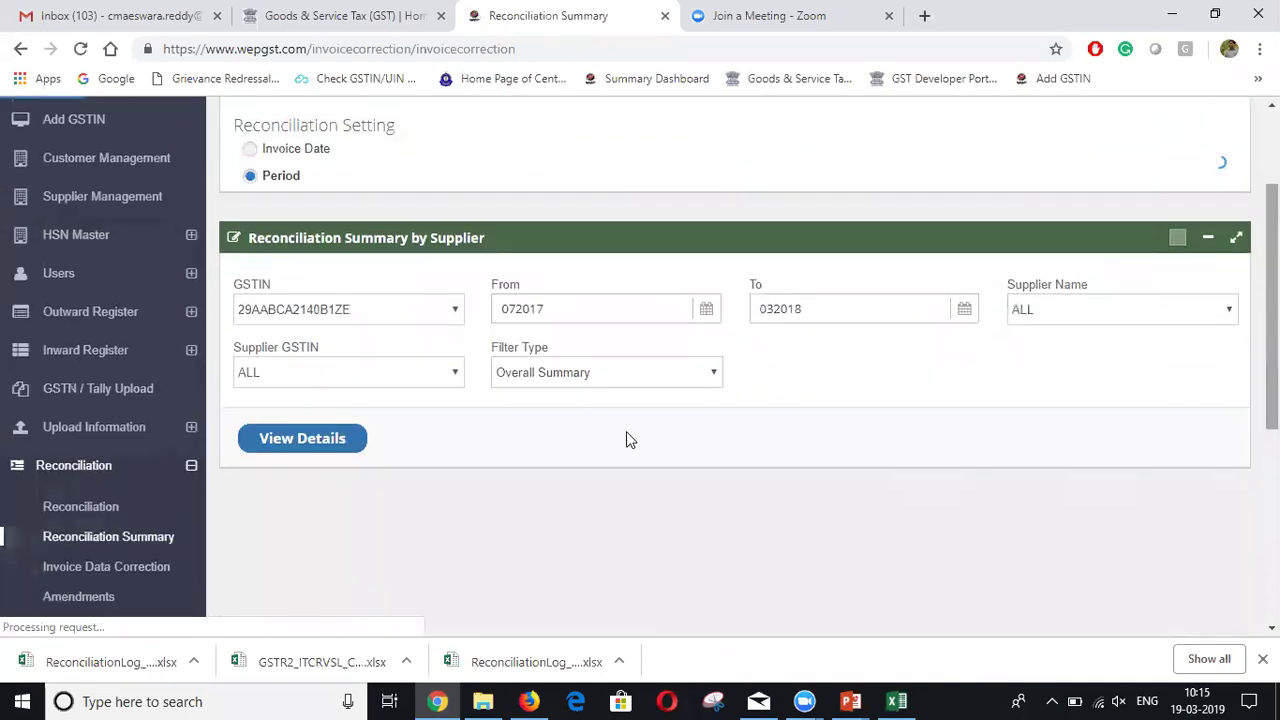
Step: Display the Supplier Wise Summary for 072017 to 032018 and examine the supplier table's rows, value columns and export options
left_click(628, 370)
left_click(590, 423)
left_click(302, 391)
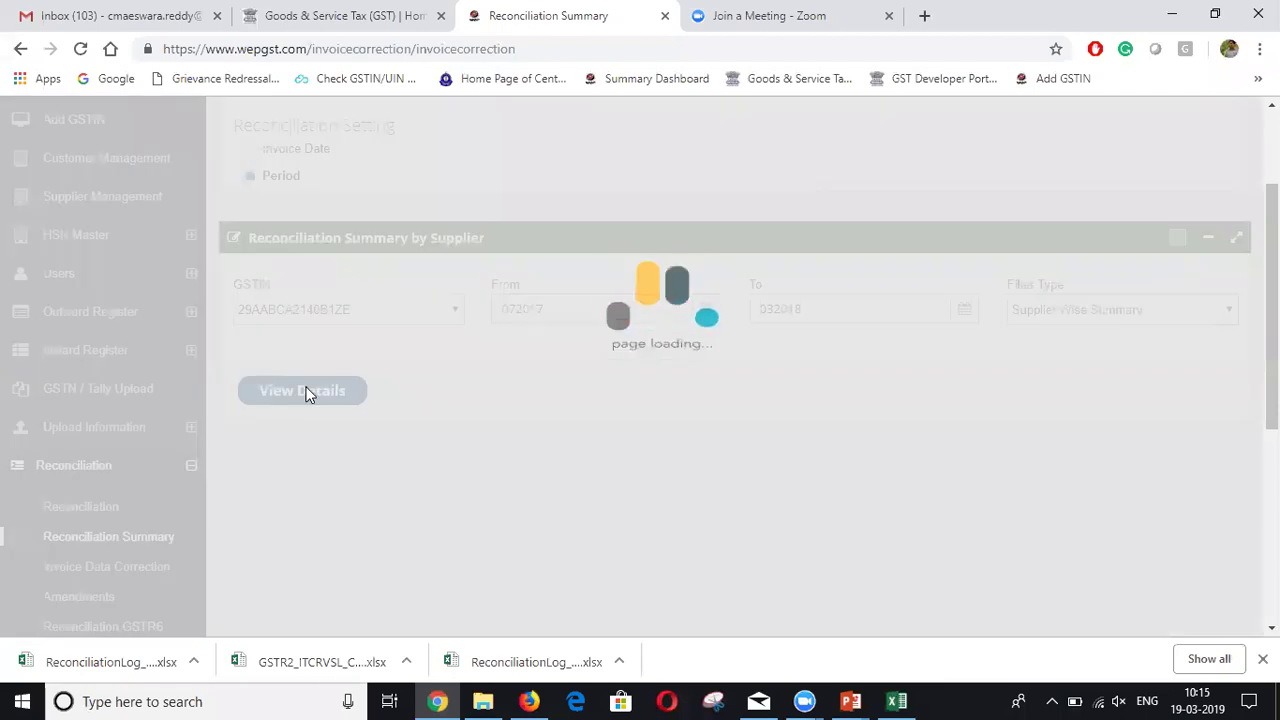
scroll(340, 126, "down", 4)
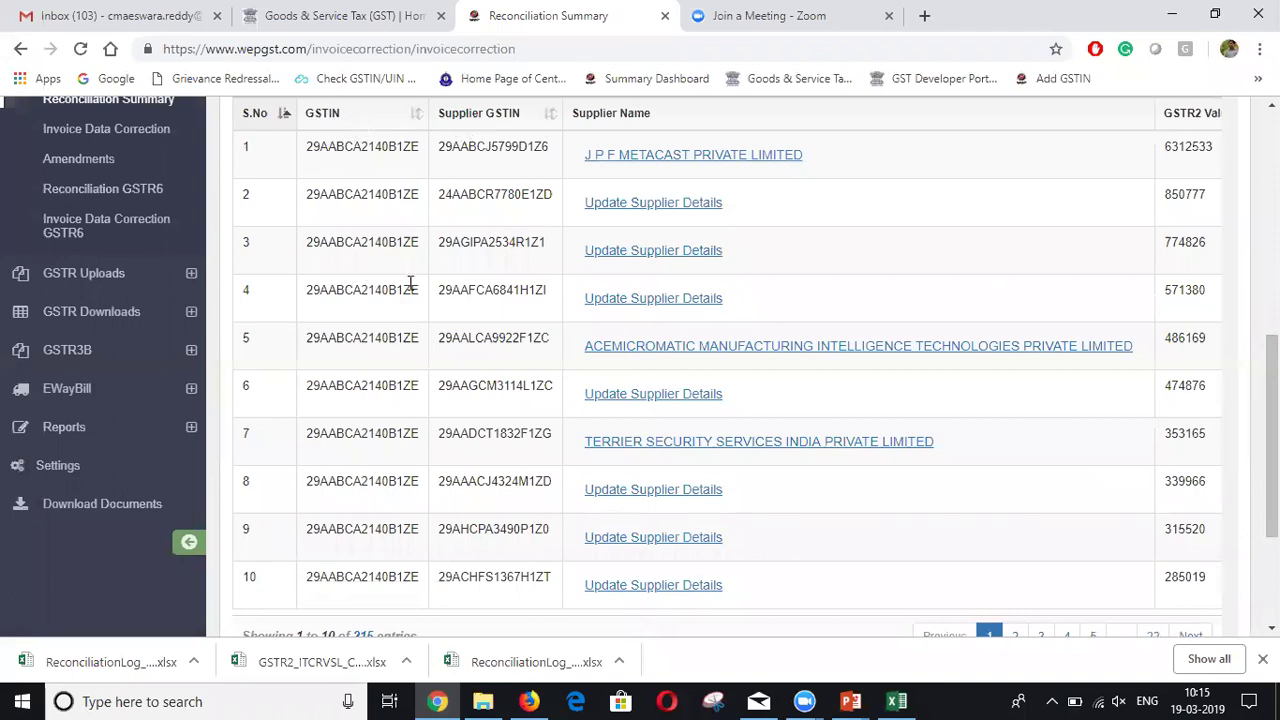
scroll(512, 508, "down", 2)
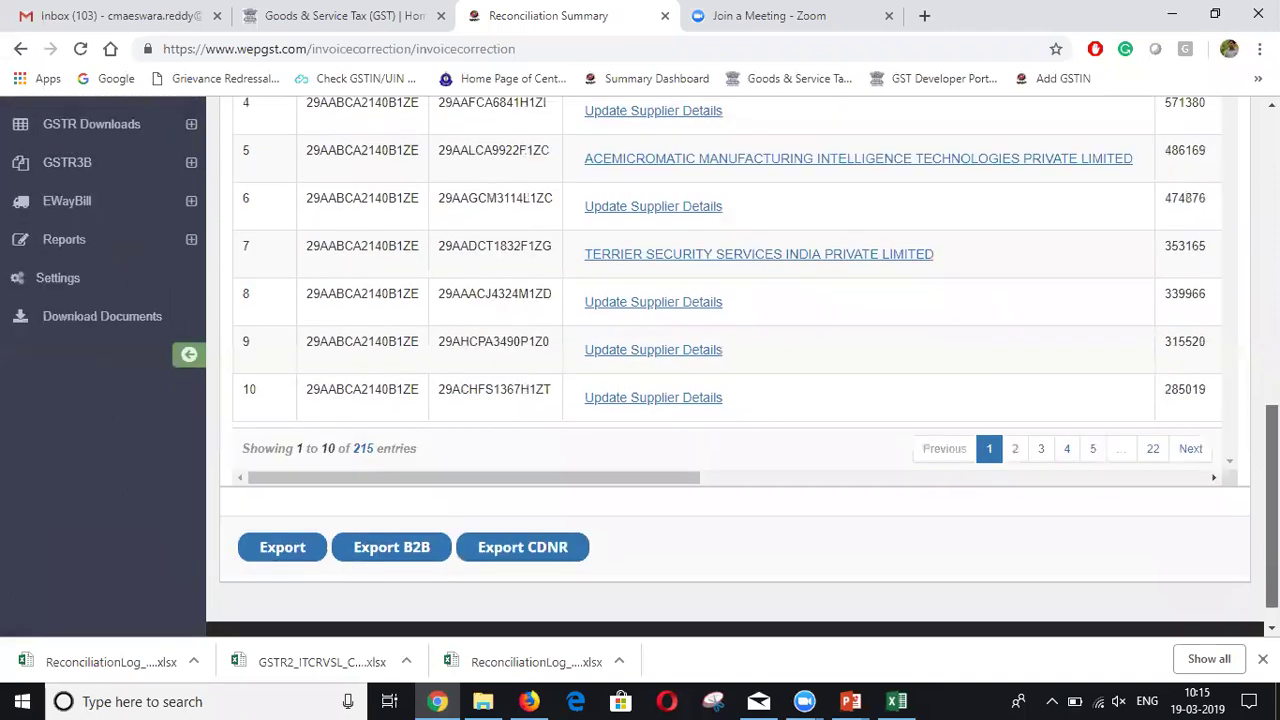
left_click_drag(1272, 500, 1217, 491)
scroll(892, 496, "right", 3)
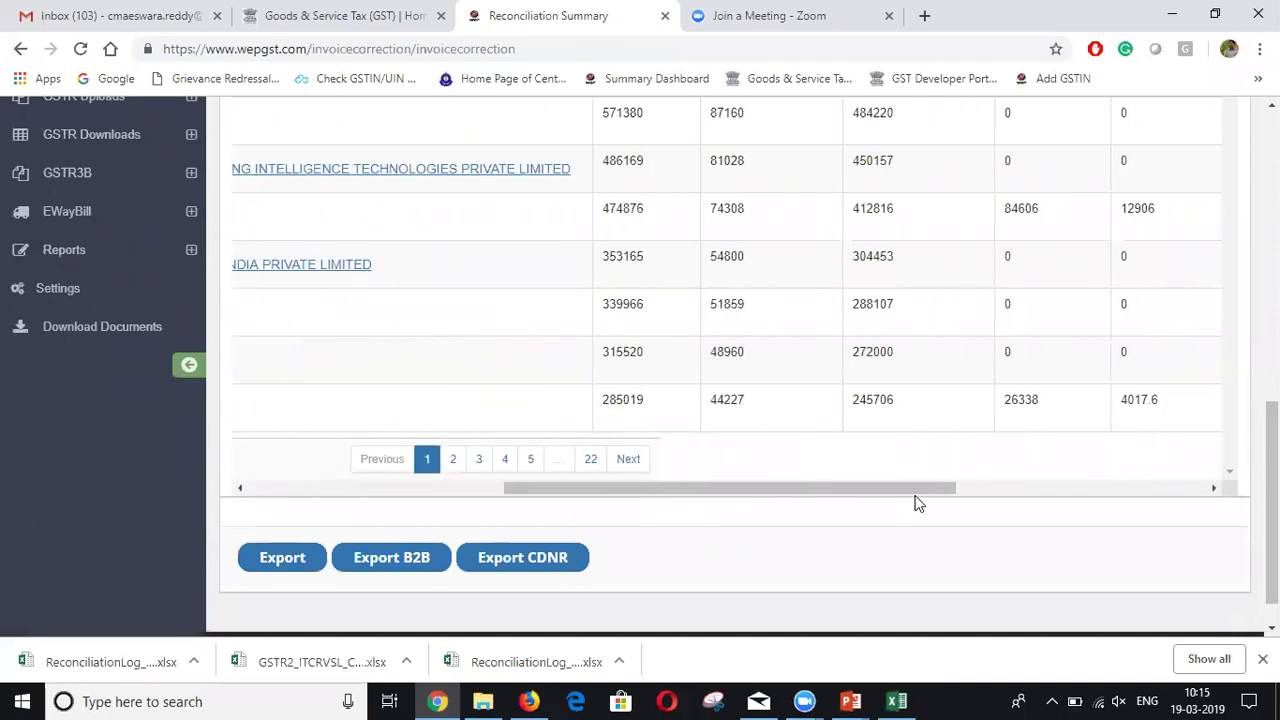
Step: Examine the supplier names and the GSTR2 and GSTR2A value columns in the Reconciliation Summary table
scroll(917, 503, "up", 2)
scroll(1051, 480, "down", 3)
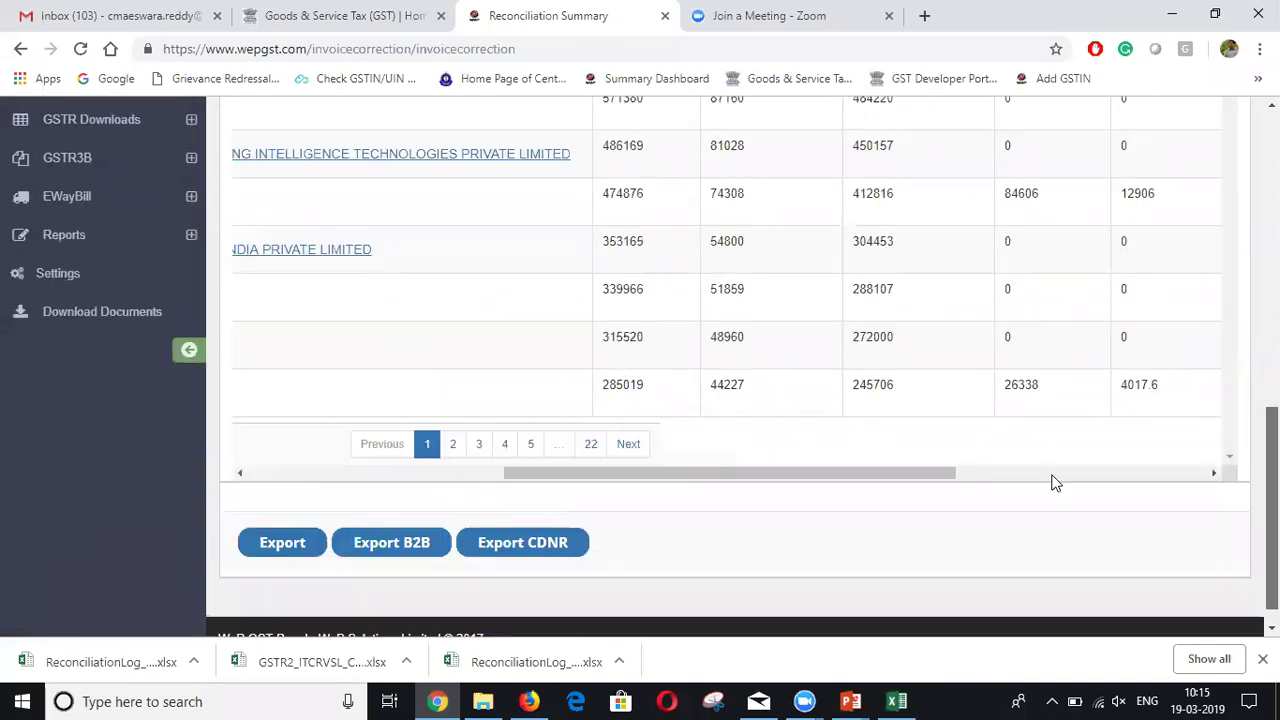
left_click_drag(871, 480, 529, 531)
scroll(735, 367, "down", 1)
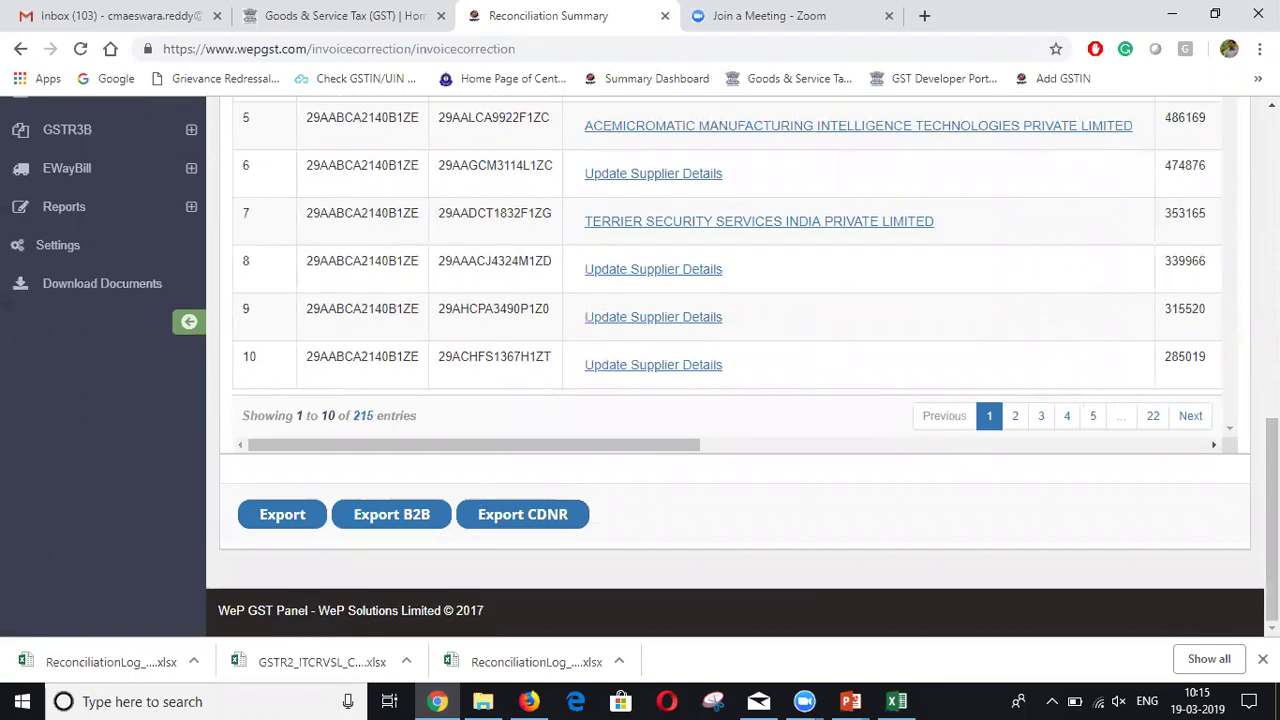
scroll(735, 367, "up", 4)
scroll(749, 331, "down", 1)
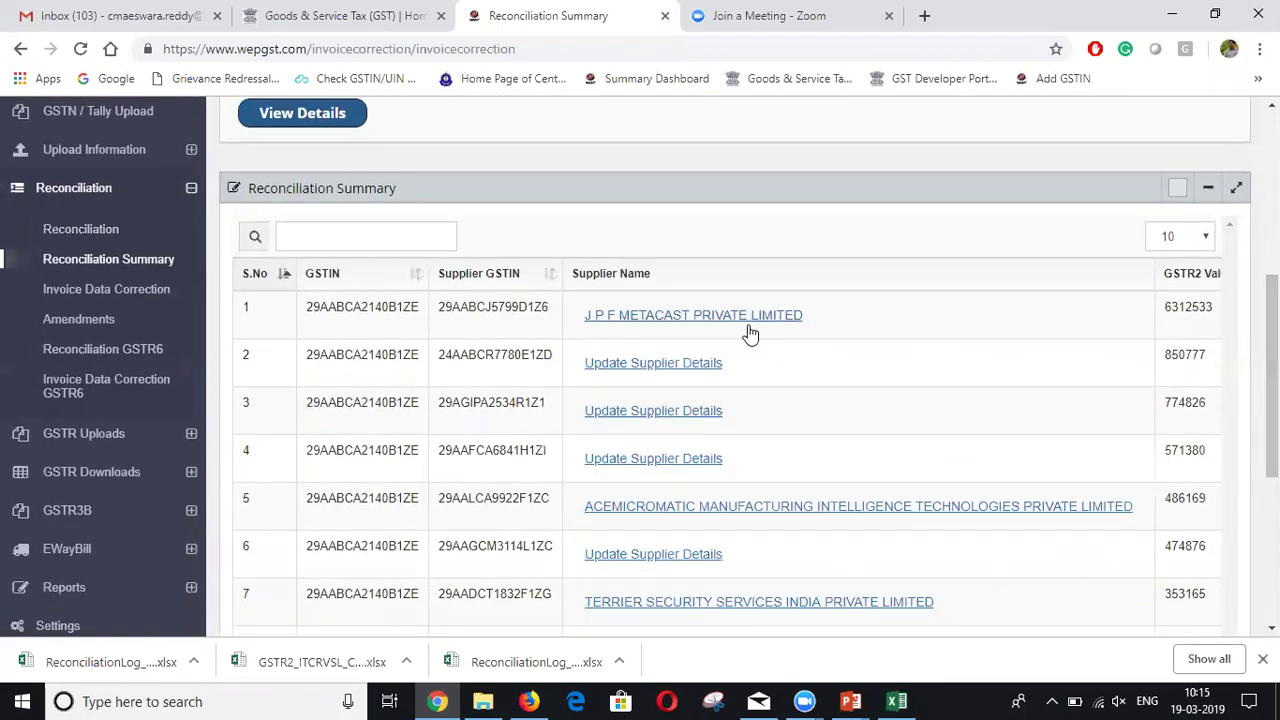
scroll(729, 331, "down", 1)
scroll(623, 500, "down", 2)
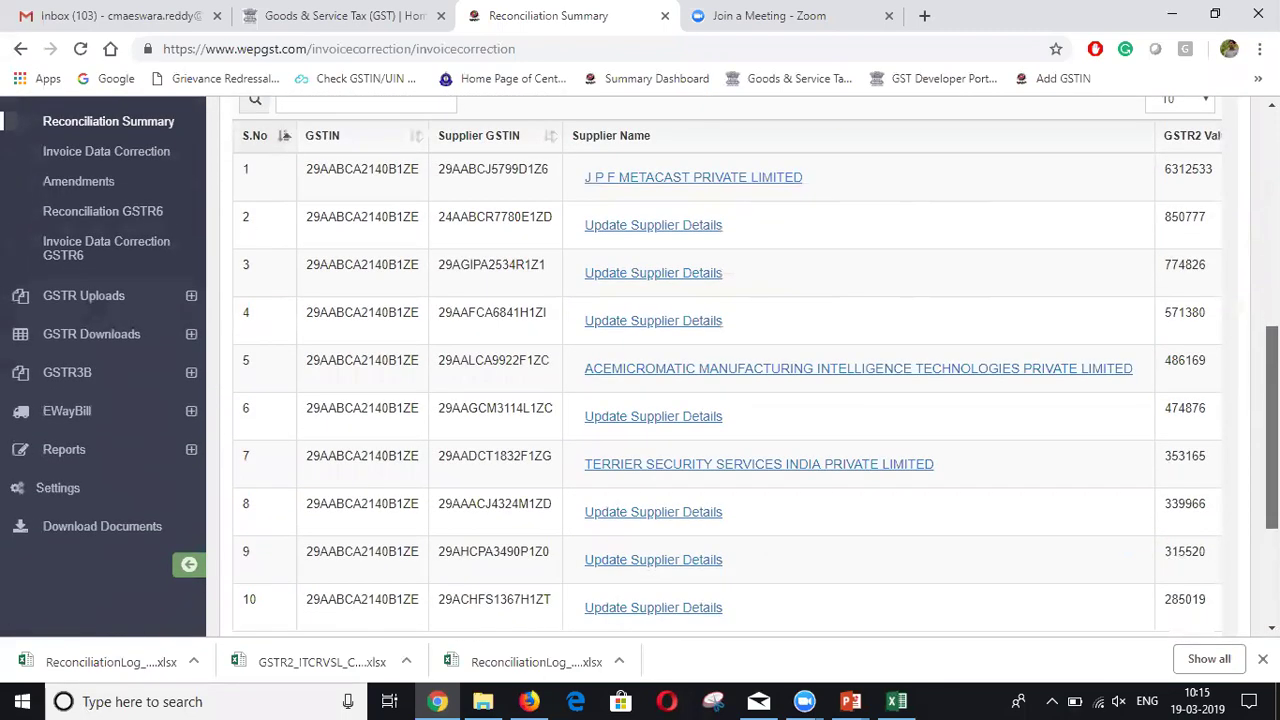
left_click_drag(623, 606, 877, 609)
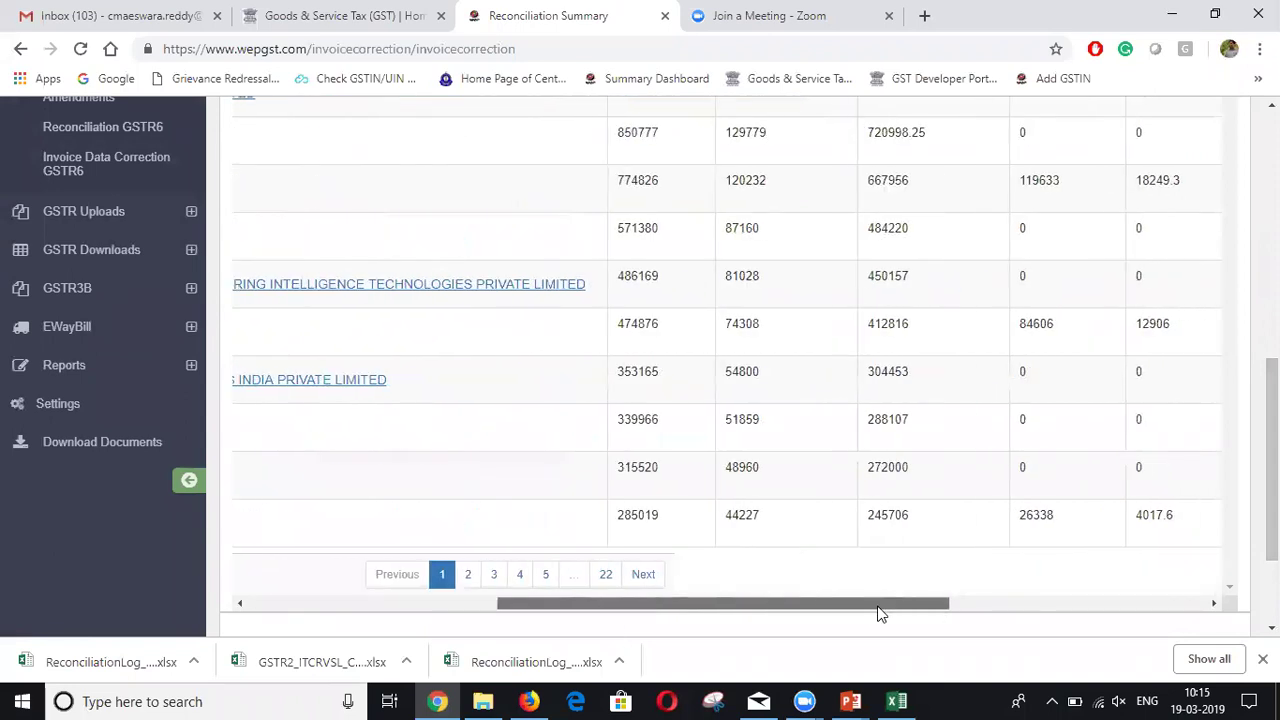
scroll(752, 358, "up", 3)
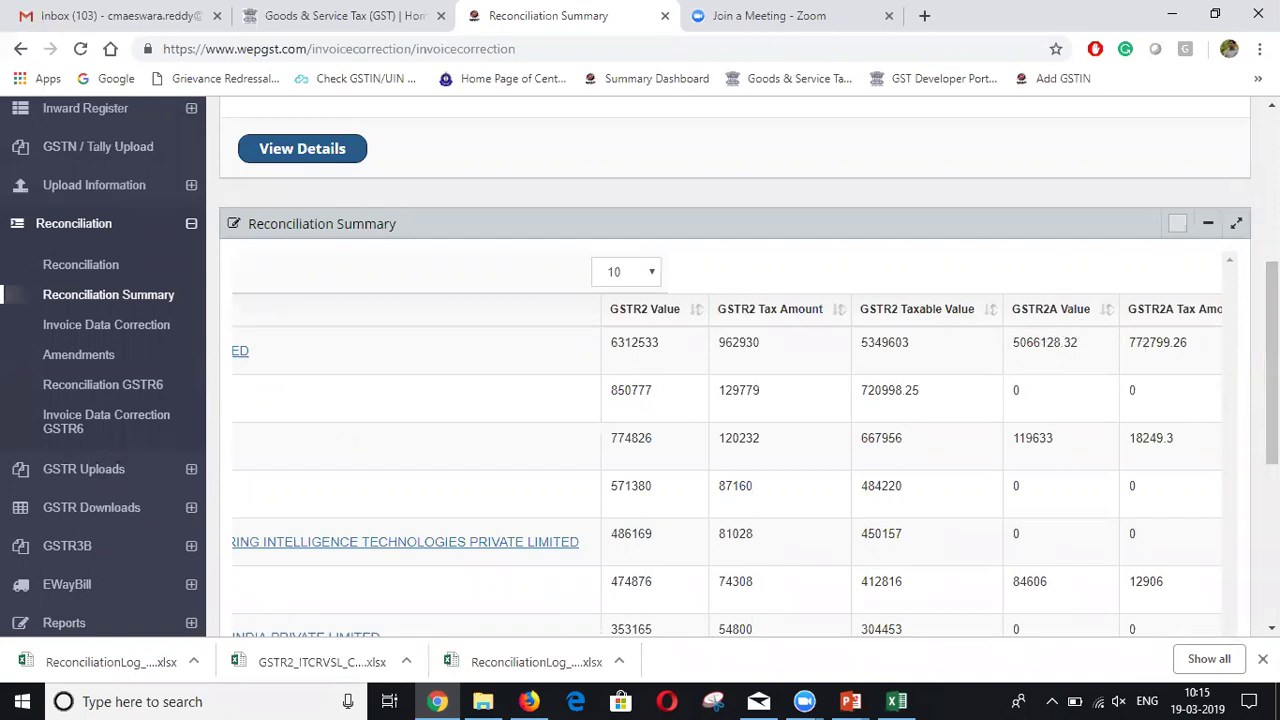
scroll(1175, 486, "down", 3)
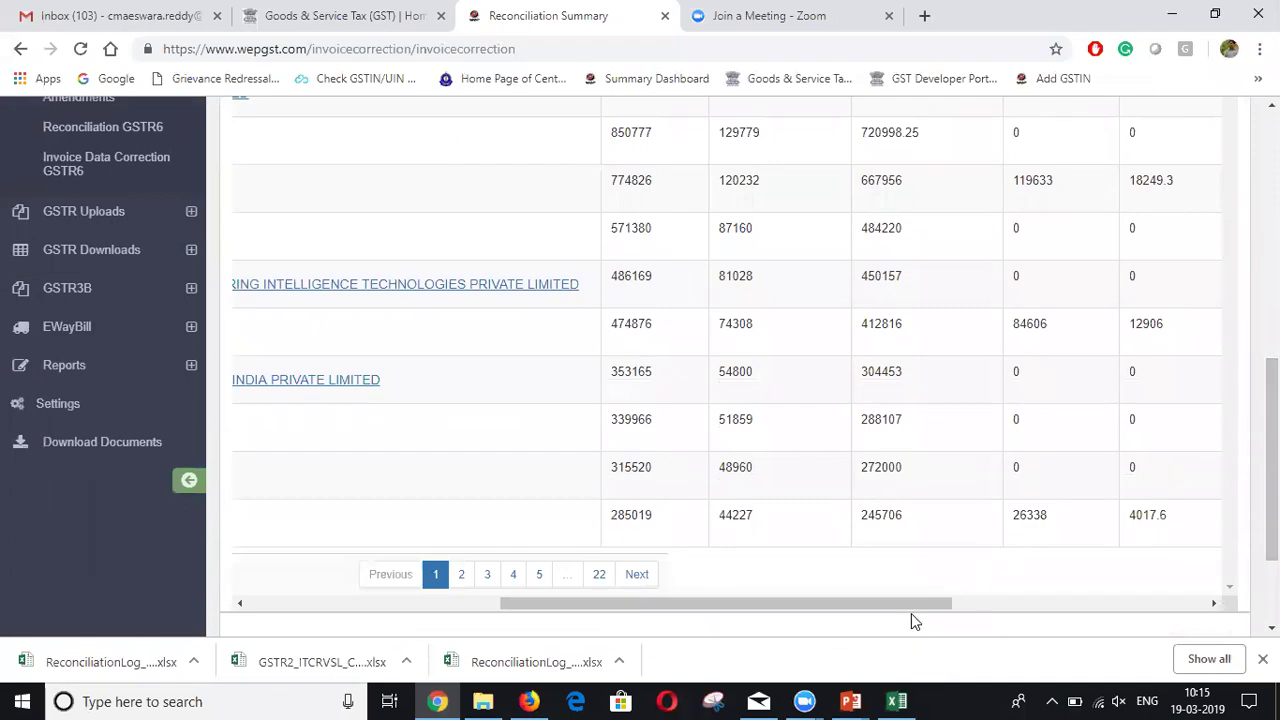
Step: Examine the Tax Difference, Tax Difference Percentage and View columns for all suppliers on the first page of the summary table
left_click_drag(928, 606, 1151, 608)
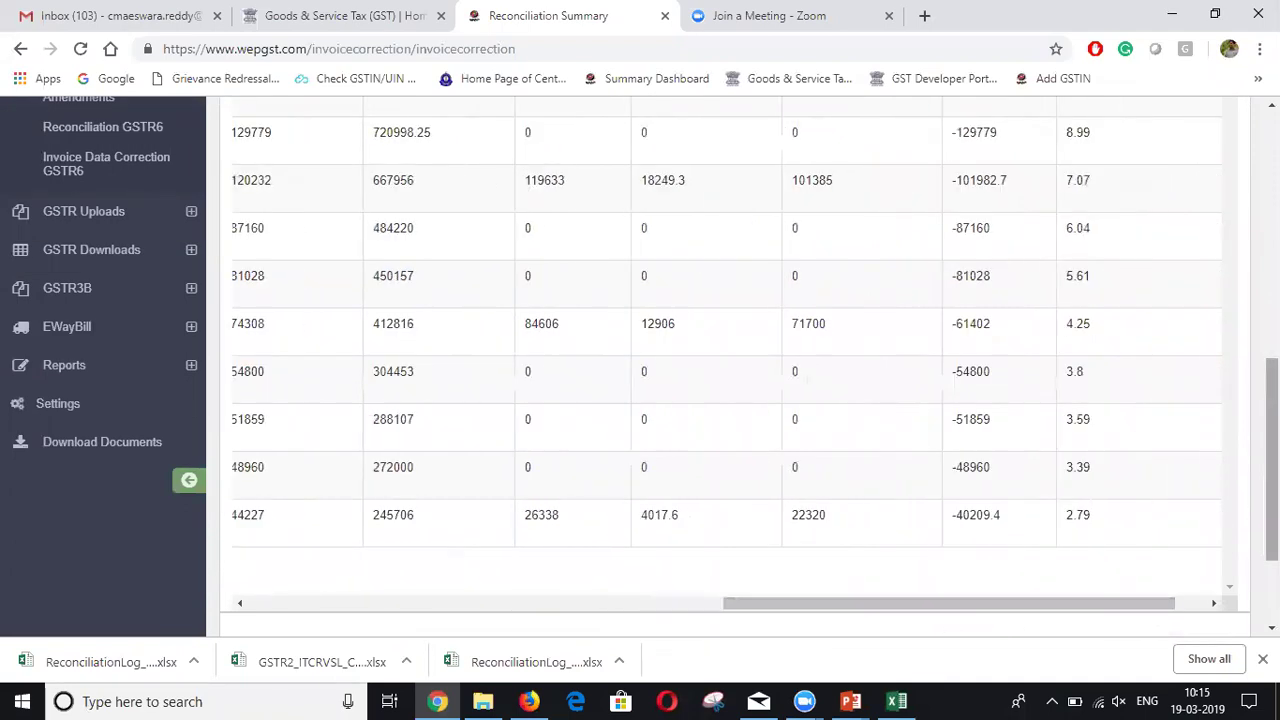
scroll(990, 345, "up", 5)
scroll(990, 345, "down", 2)
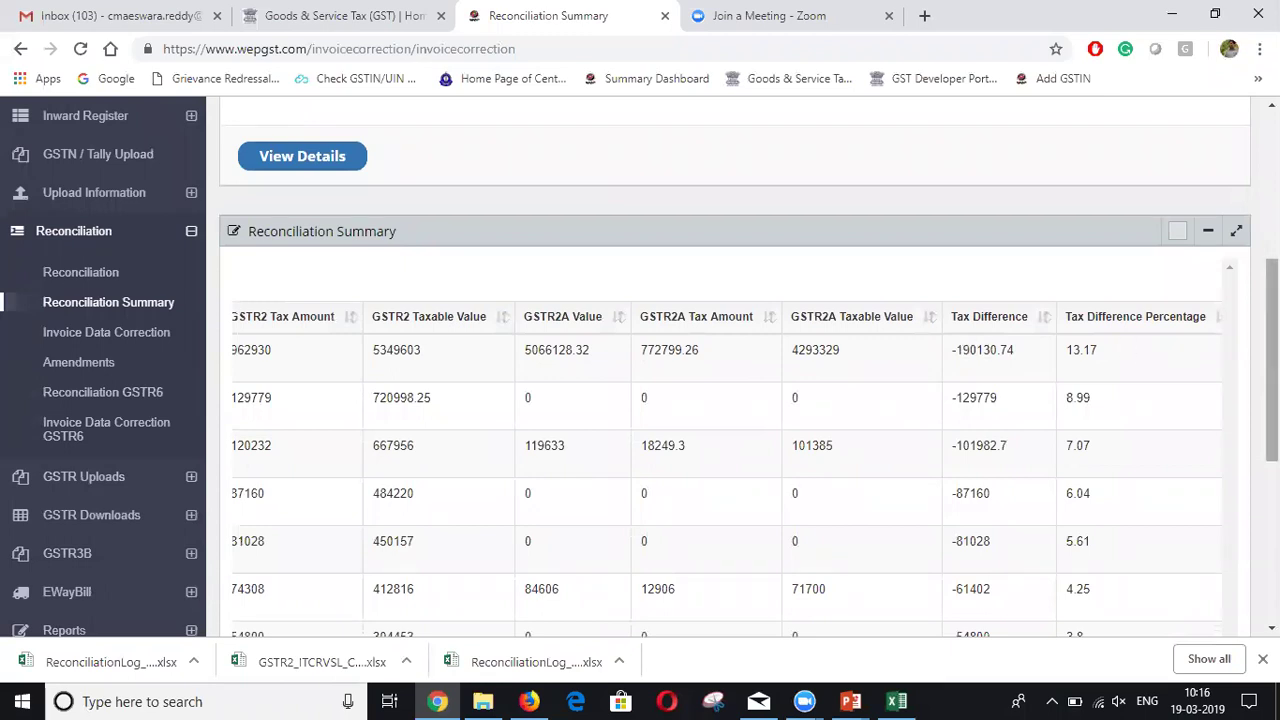
scroll(1092, 298, "down", 1)
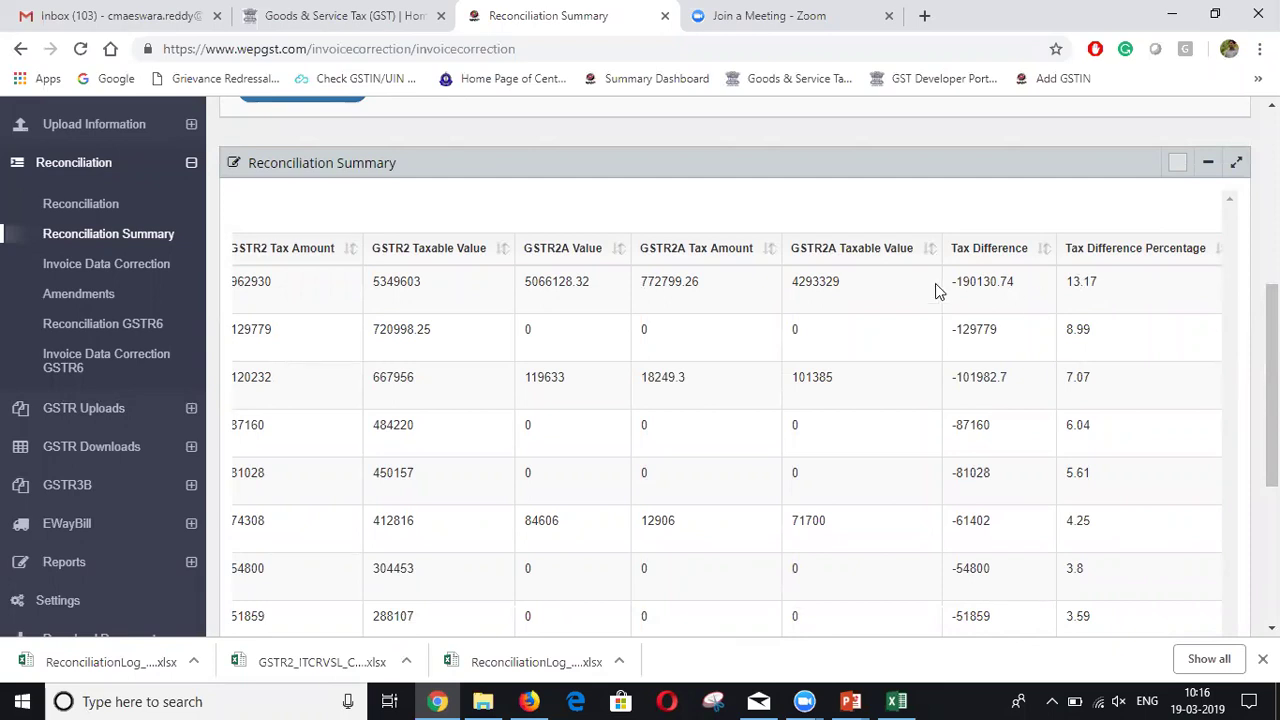
scroll(1207, 311, "down", 4)
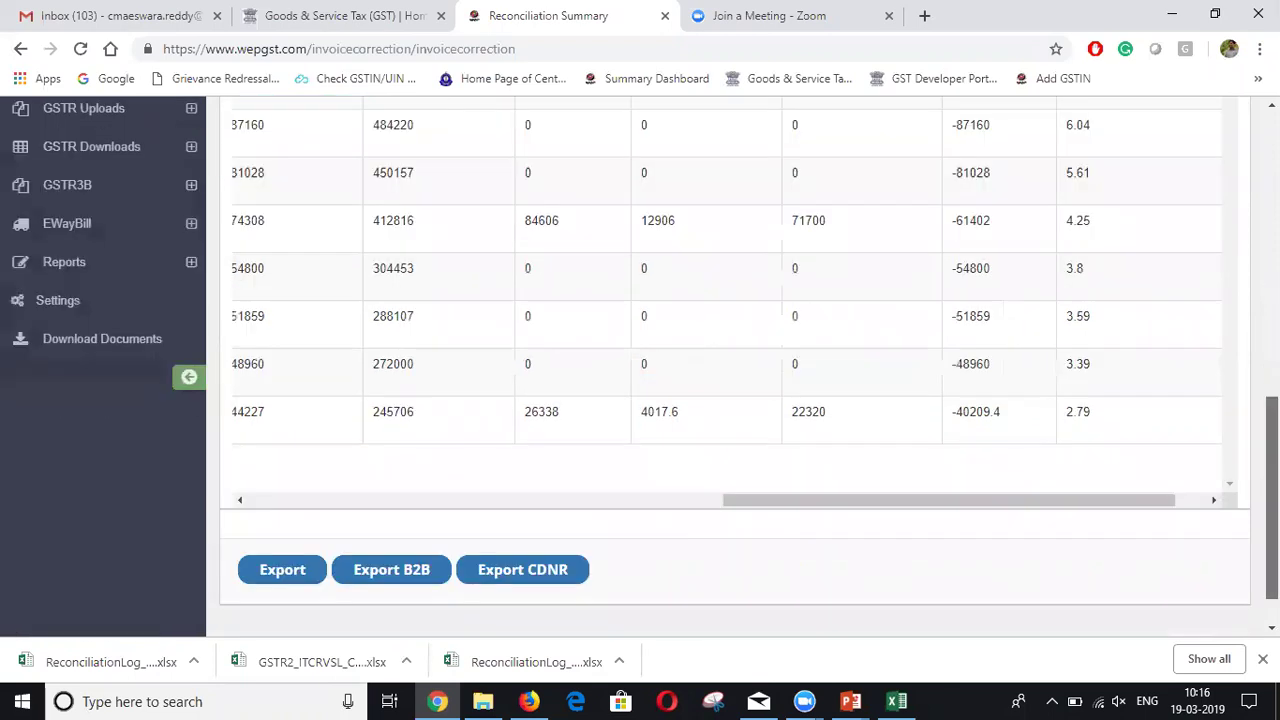
left_click_drag(1177, 446, 1205, 447)
left_click_drag(1272, 520, 1272, 380)
scroll(1157, 480, "down", 3)
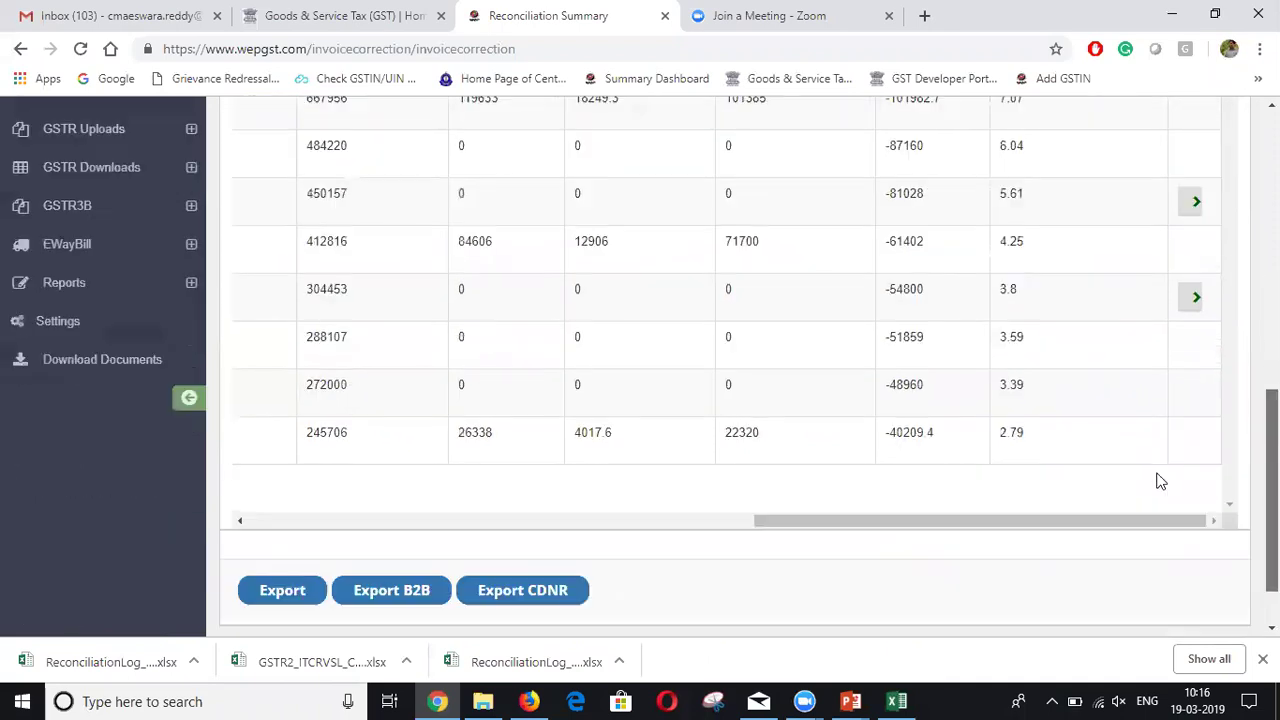
Step: Compare which suppliers have a View link with those marked Update Supplier Details, and locate the Supplier Management option
left_click_drag(1098, 503, 531, 508)
left_click(1203, 503)
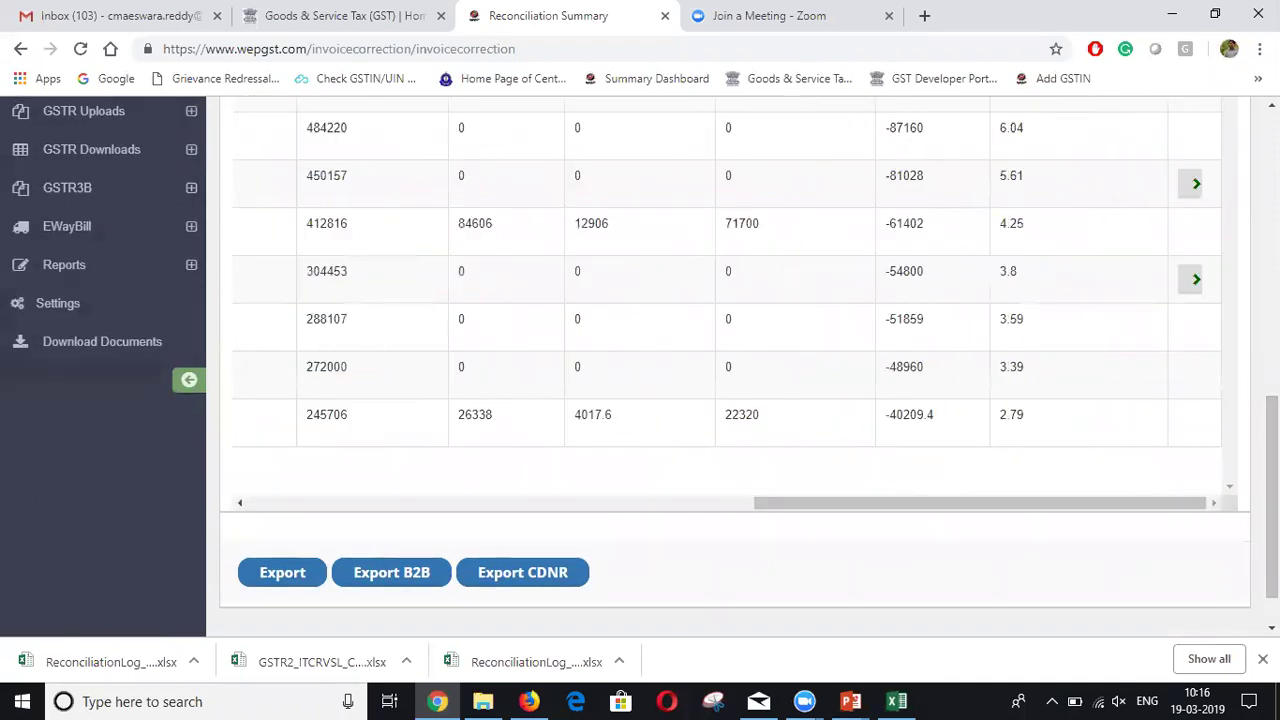
scroll(726, 350, "up", 2)
scroll(1214, 323, "up", 2)
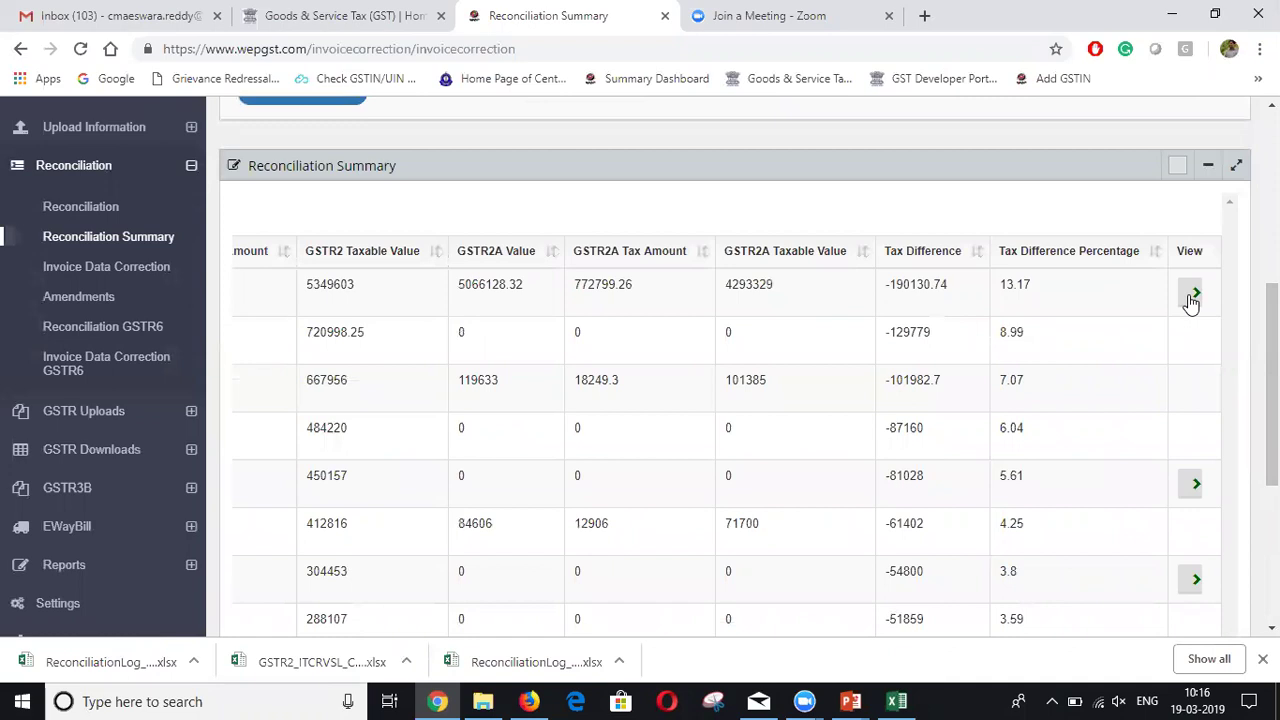
scroll(1191, 303, "down", 2)
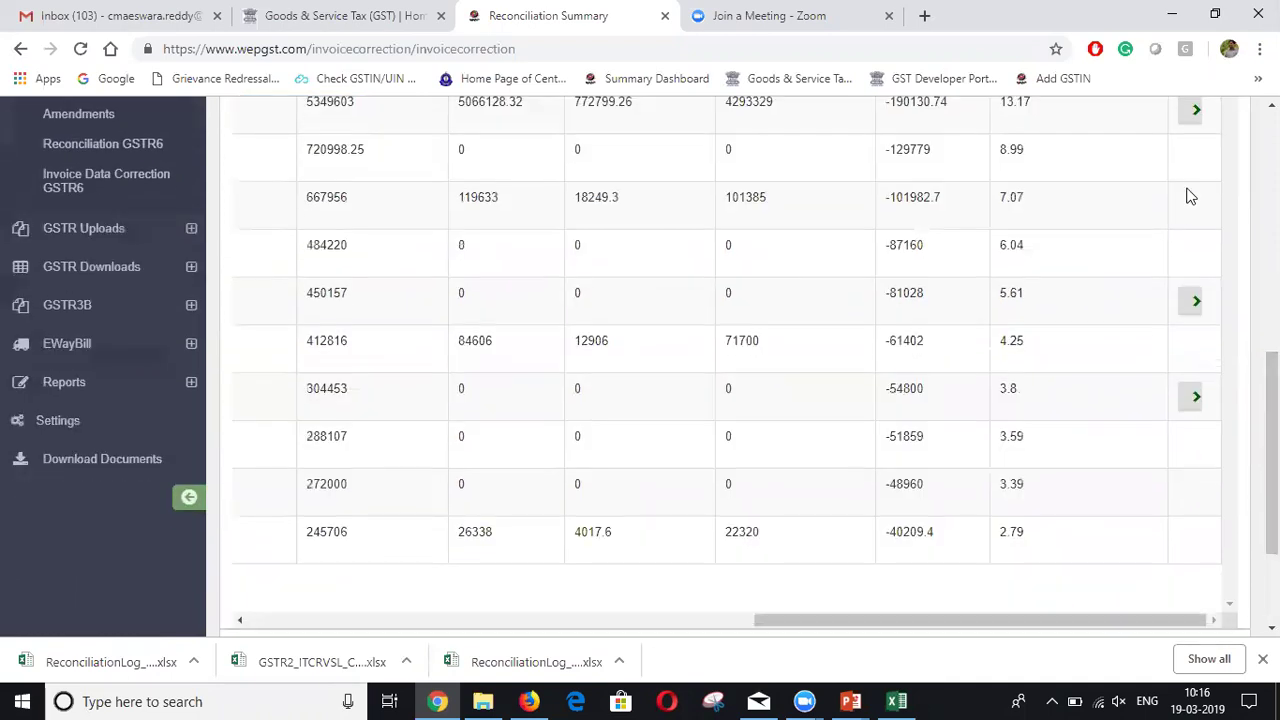
left_click_drag(1129, 626, 591, 600)
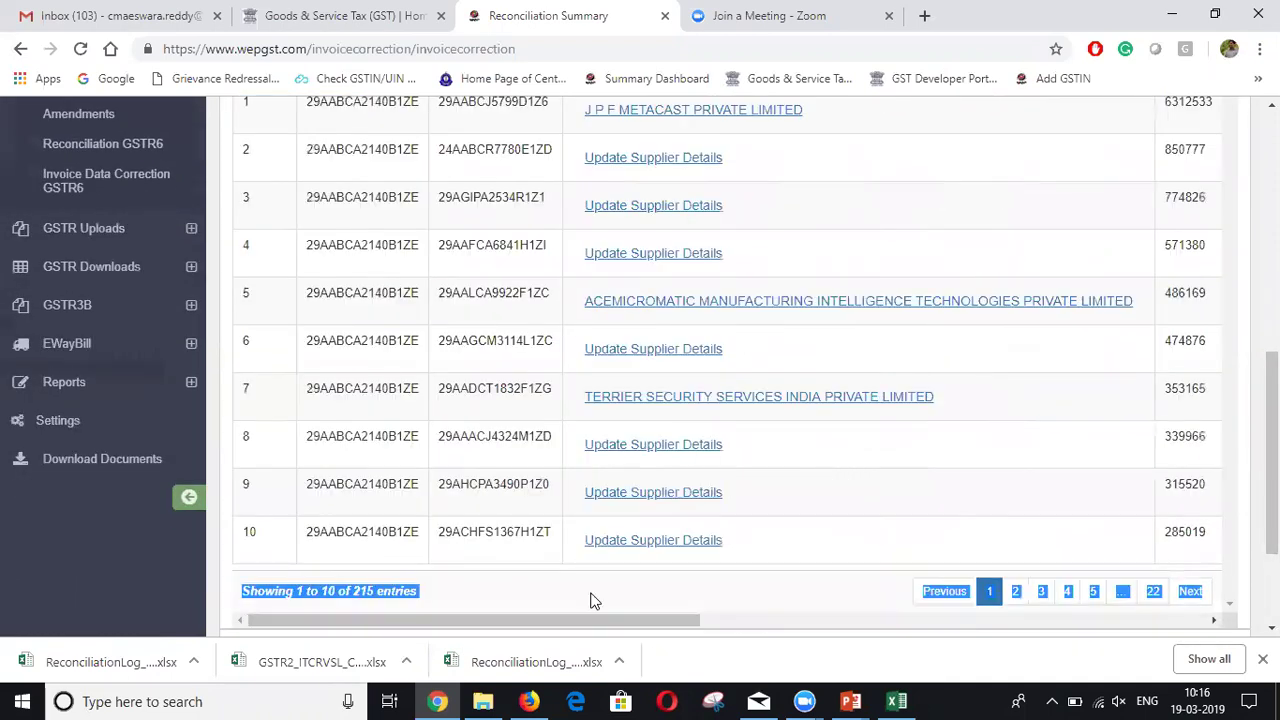
scroll(674, 286, "up", 2)
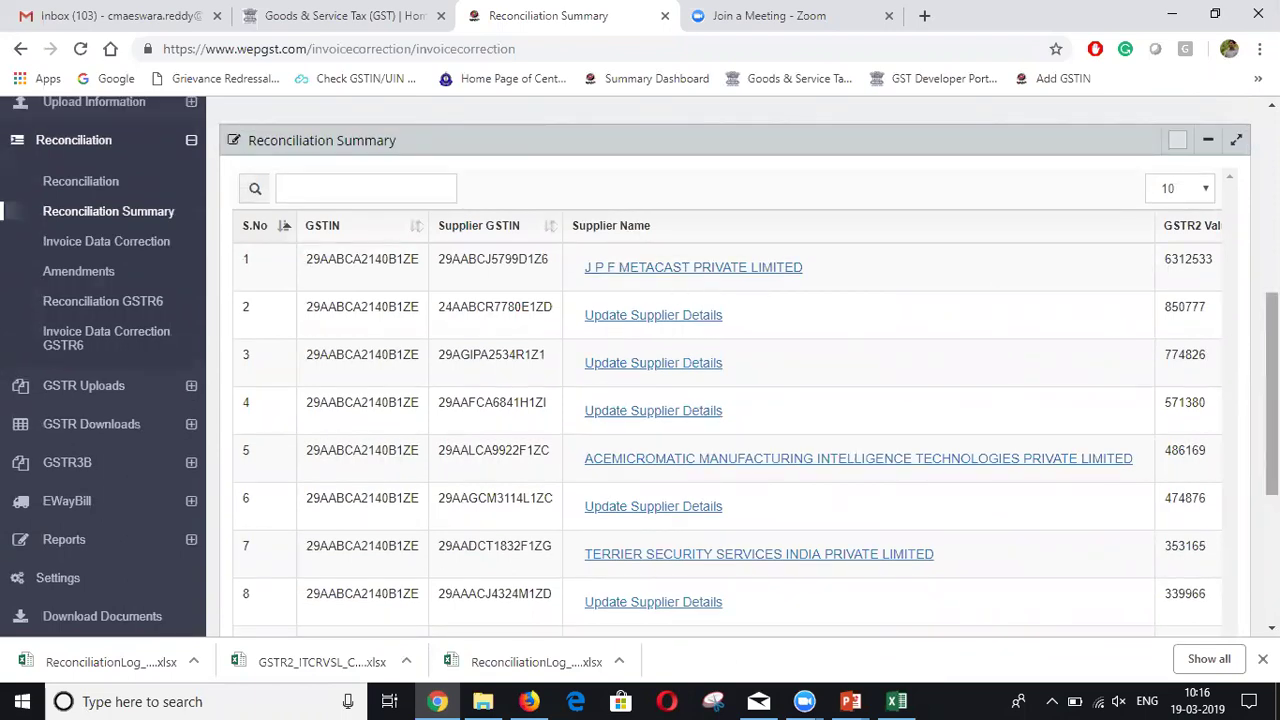
left_click_drag(1272, 392, 1272, 282)
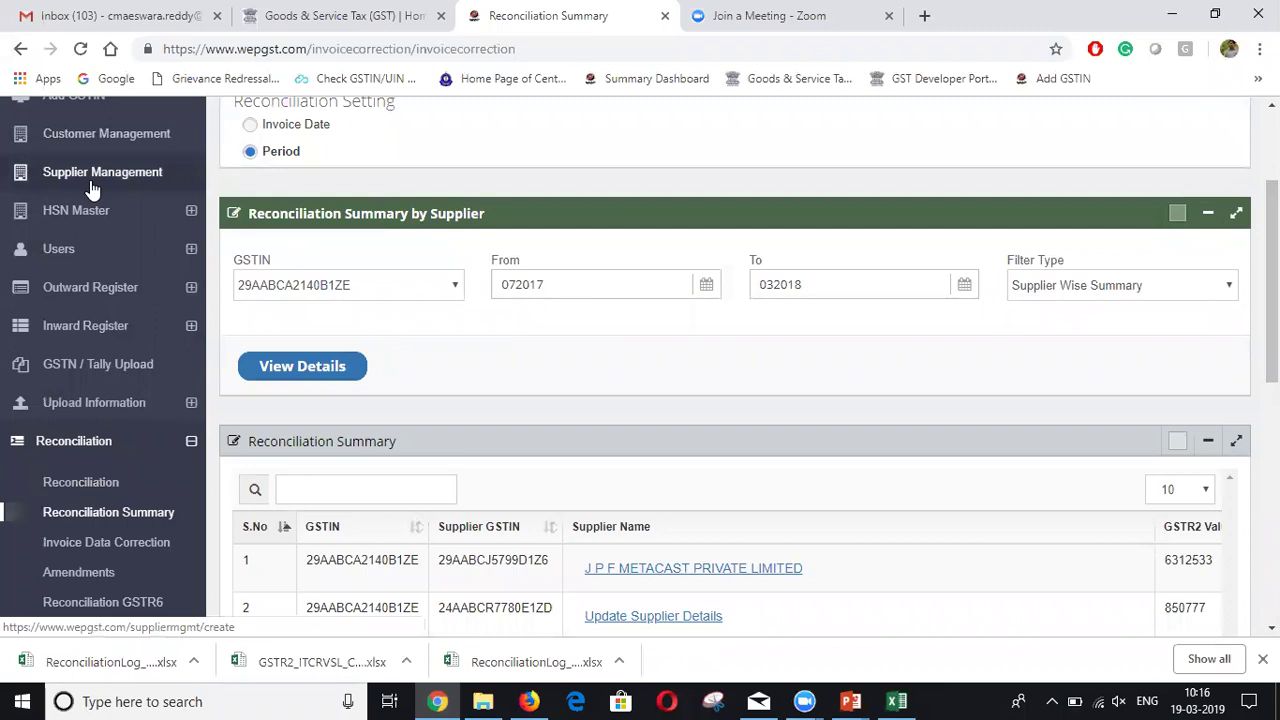
Step: Open the detailed reconciliation view for J P F METACAST PRIVATE LIMITED from the supplier summary table
left_click_drag(1272, 300, 1272, 460)
scroll(836, 493, "down", 1)
left_click_drag(624, 521, 1158, 538)
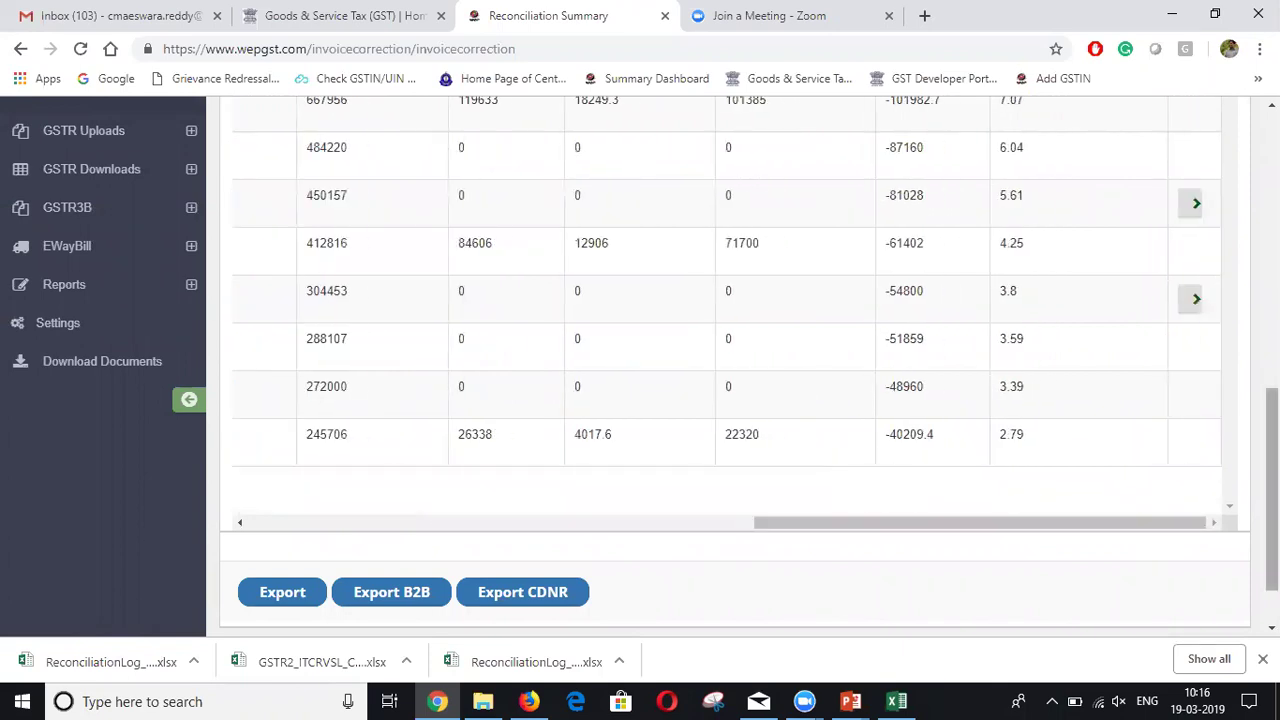
left_click_drag(1271, 490, 1271, 358)
left_click(1194, 362)
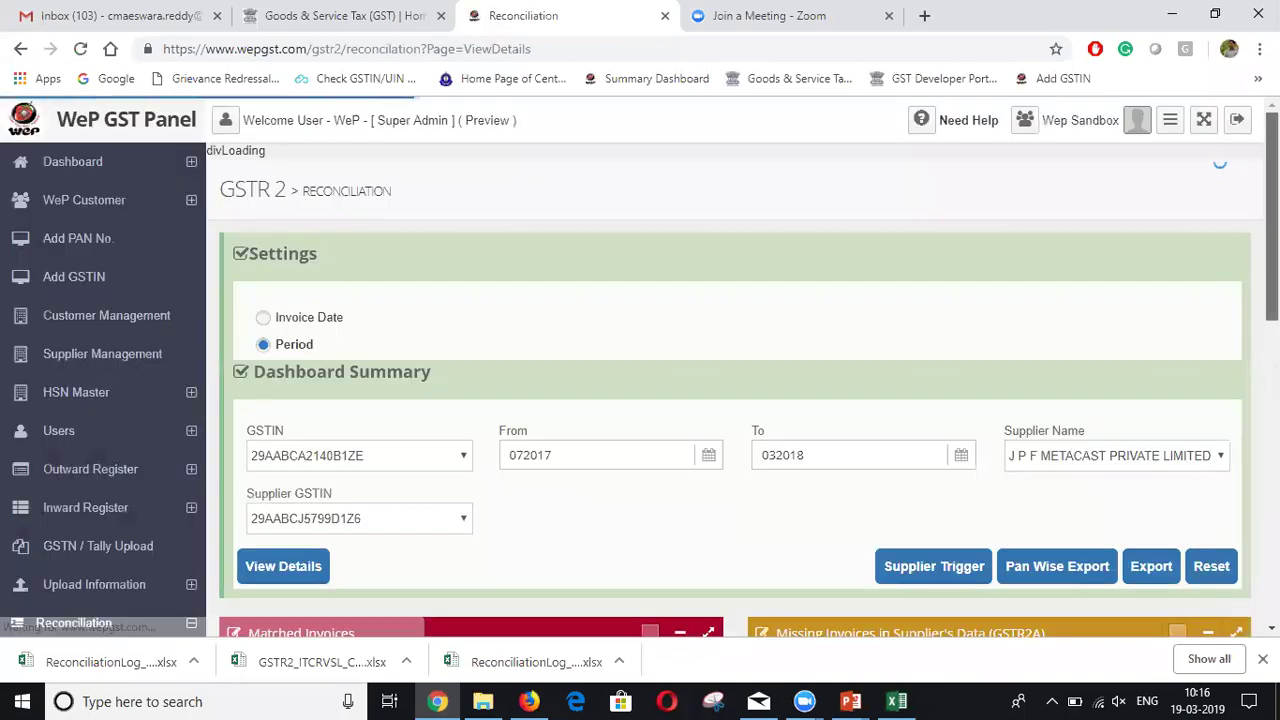
Step: Examine the supplier's matched, mismatch, missing and hold invoice summaries, the reconciliation status and the available export options
scroll(1042, 232, "down", 3)
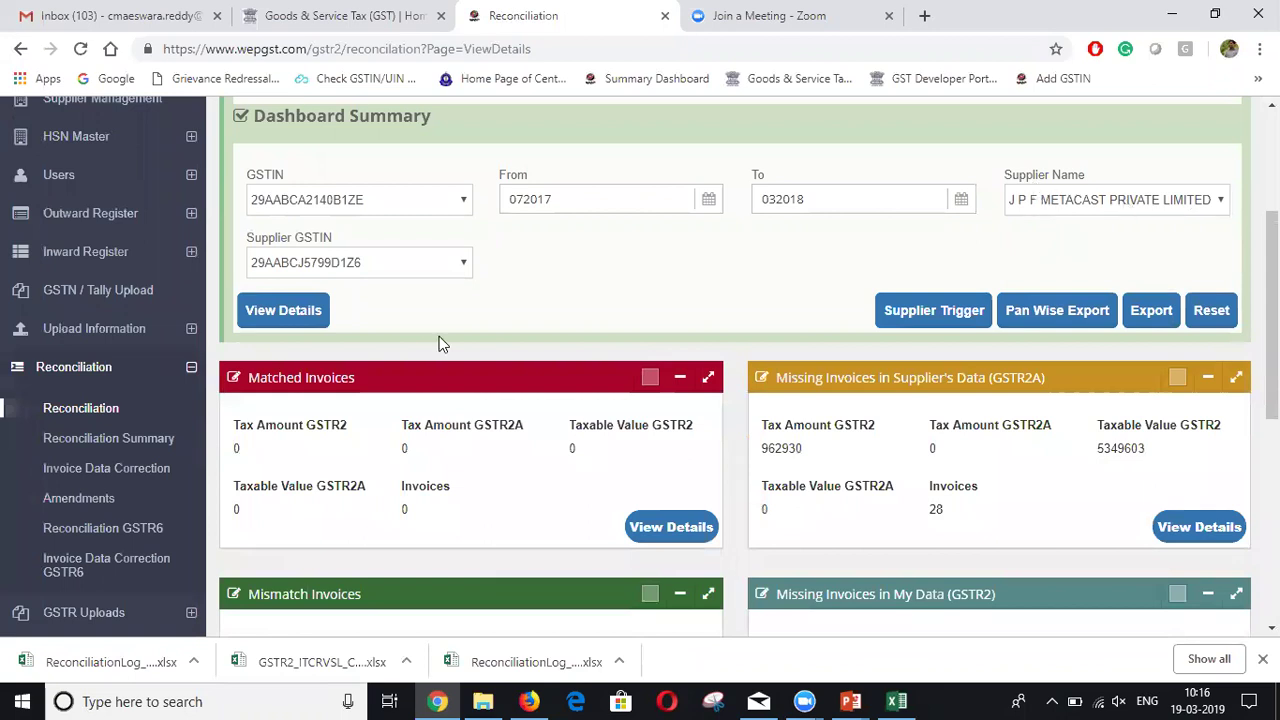
scroll(849, 287, "down", 3)
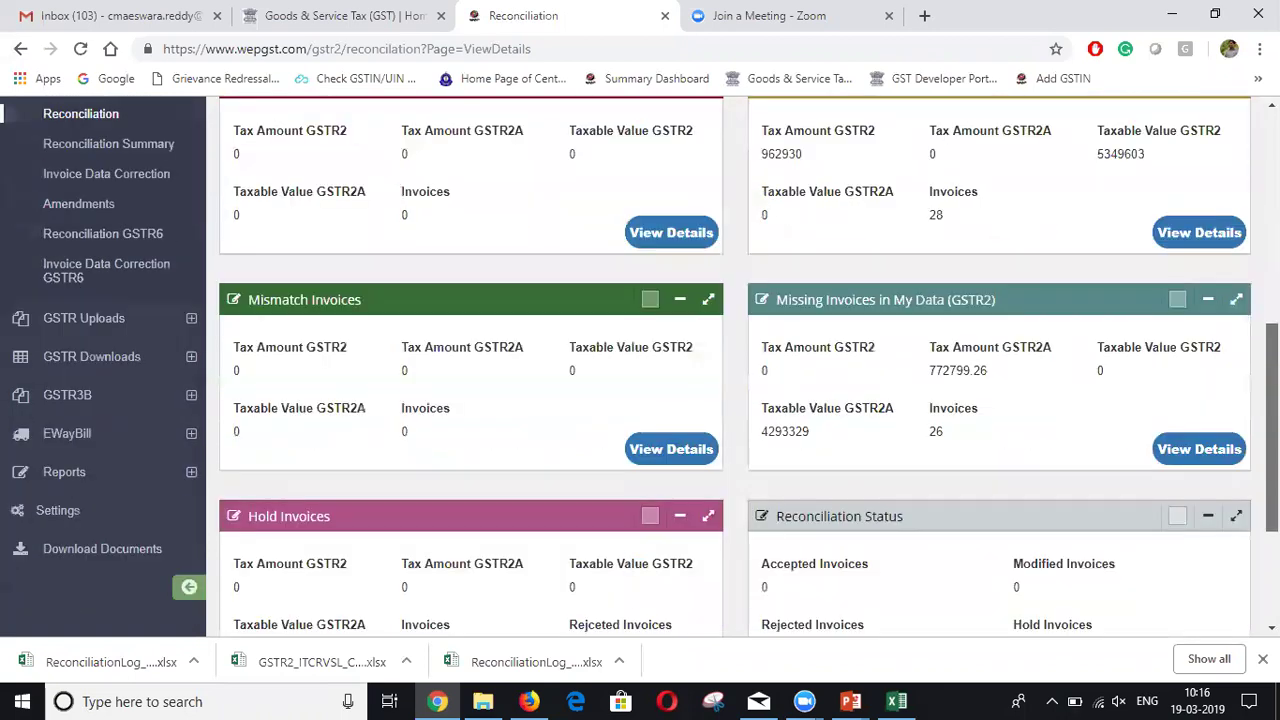
scroll(849, 287, "up", 1)
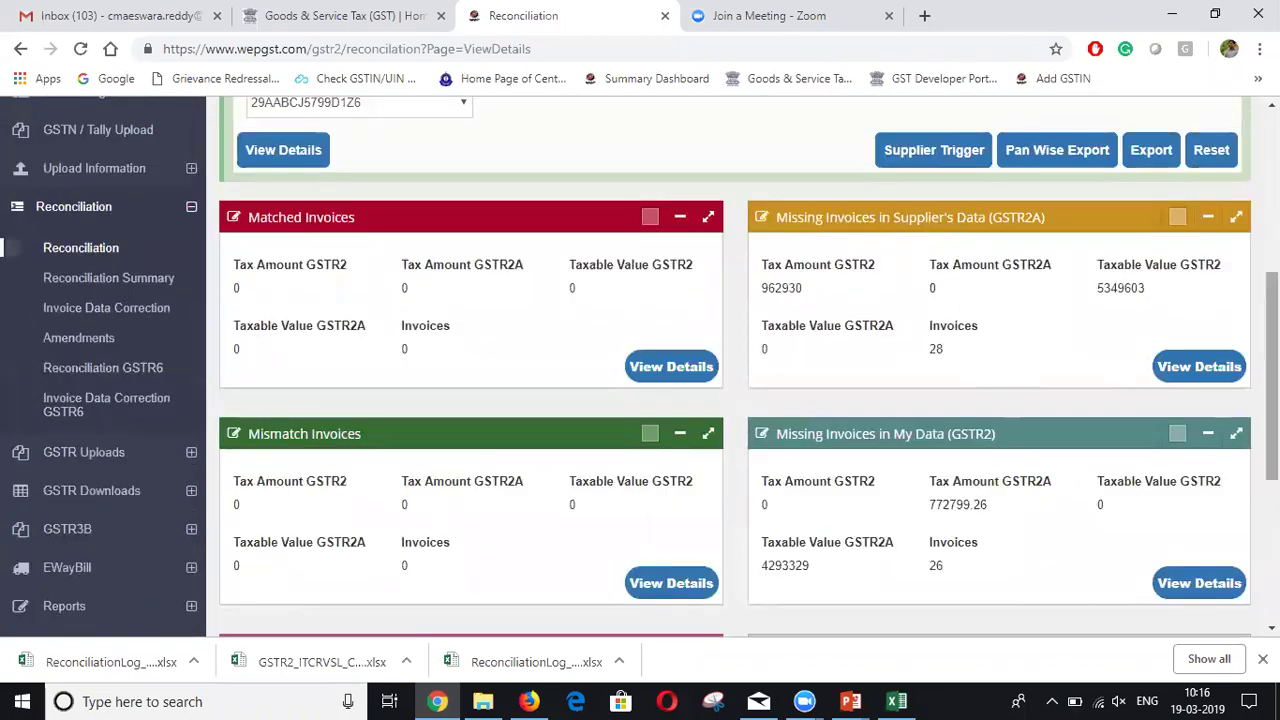
scroll(952, 381, "down", 2)
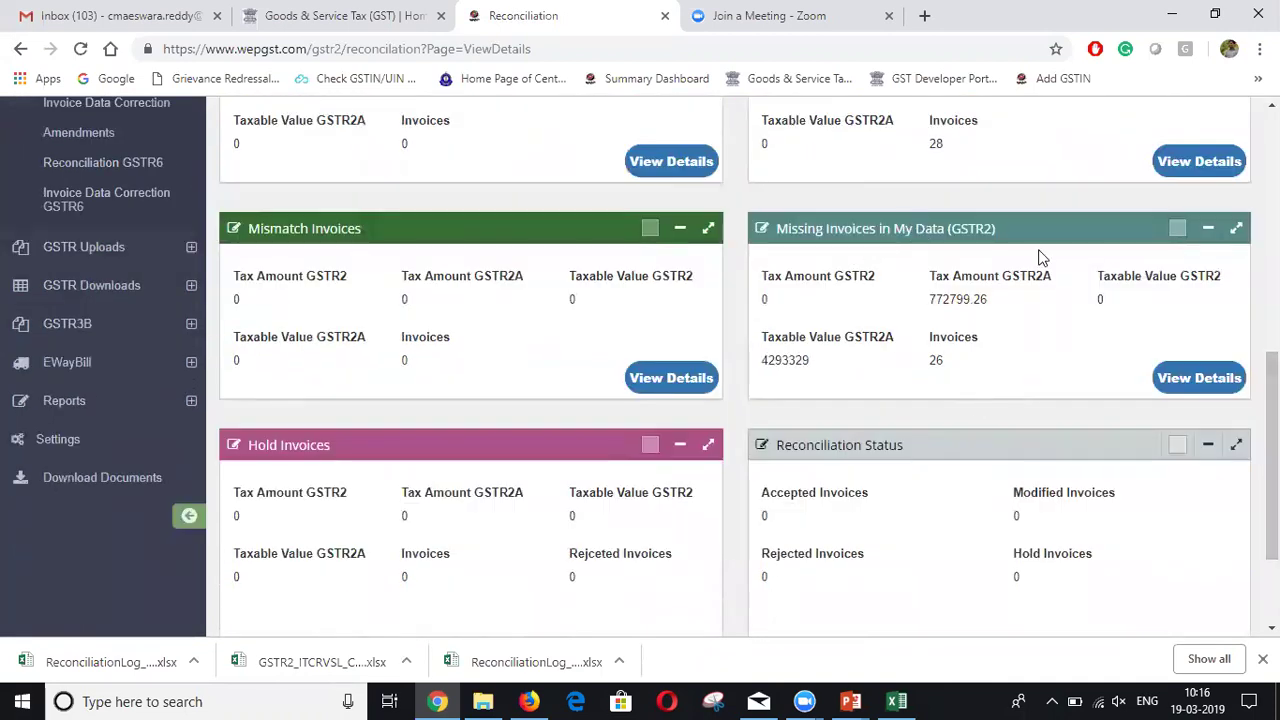
scroll(742, 367, "down", 2)
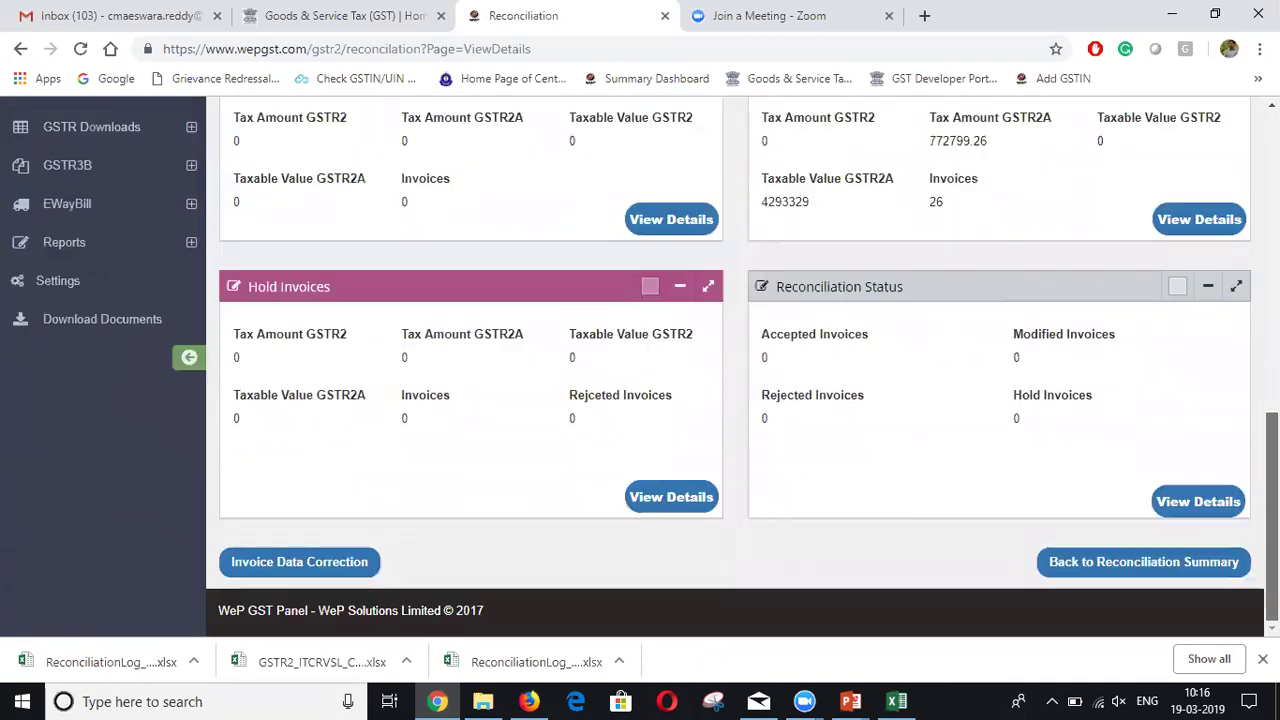
scroll(742, 367, "up", 3)
scroll(1034, 234, "down", 1)
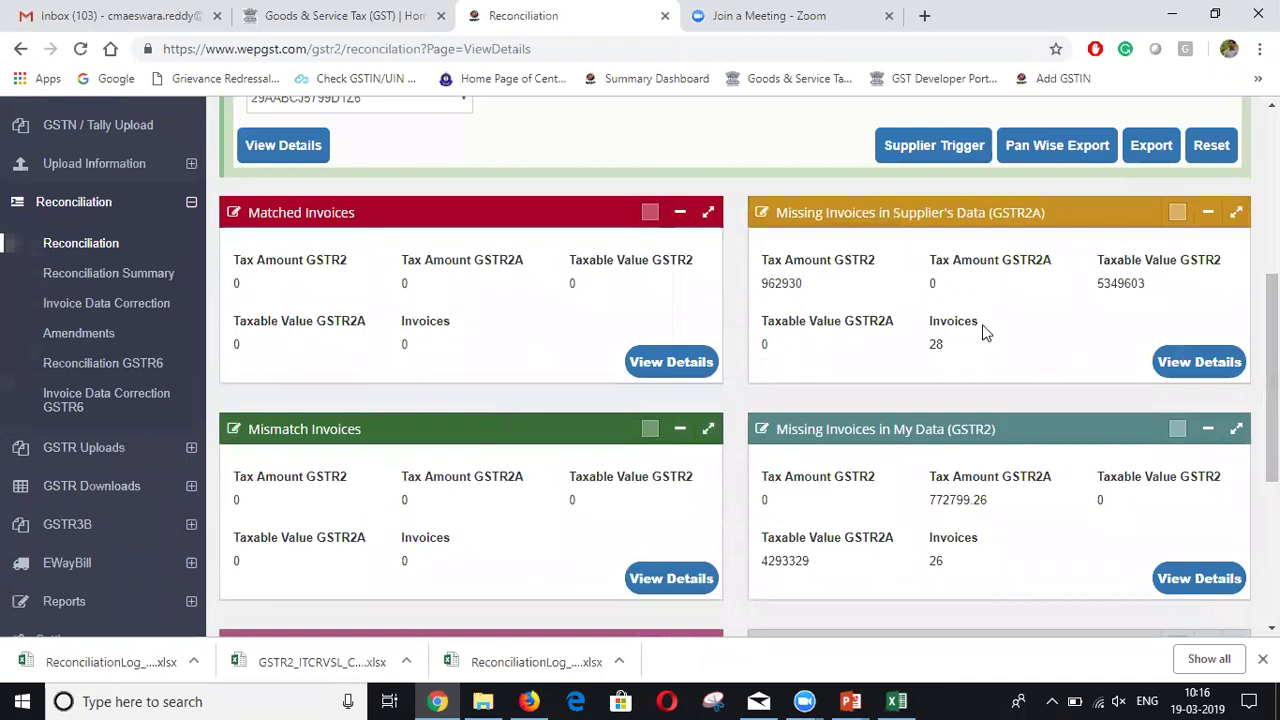
scroll(1205, 320, "up", 1)
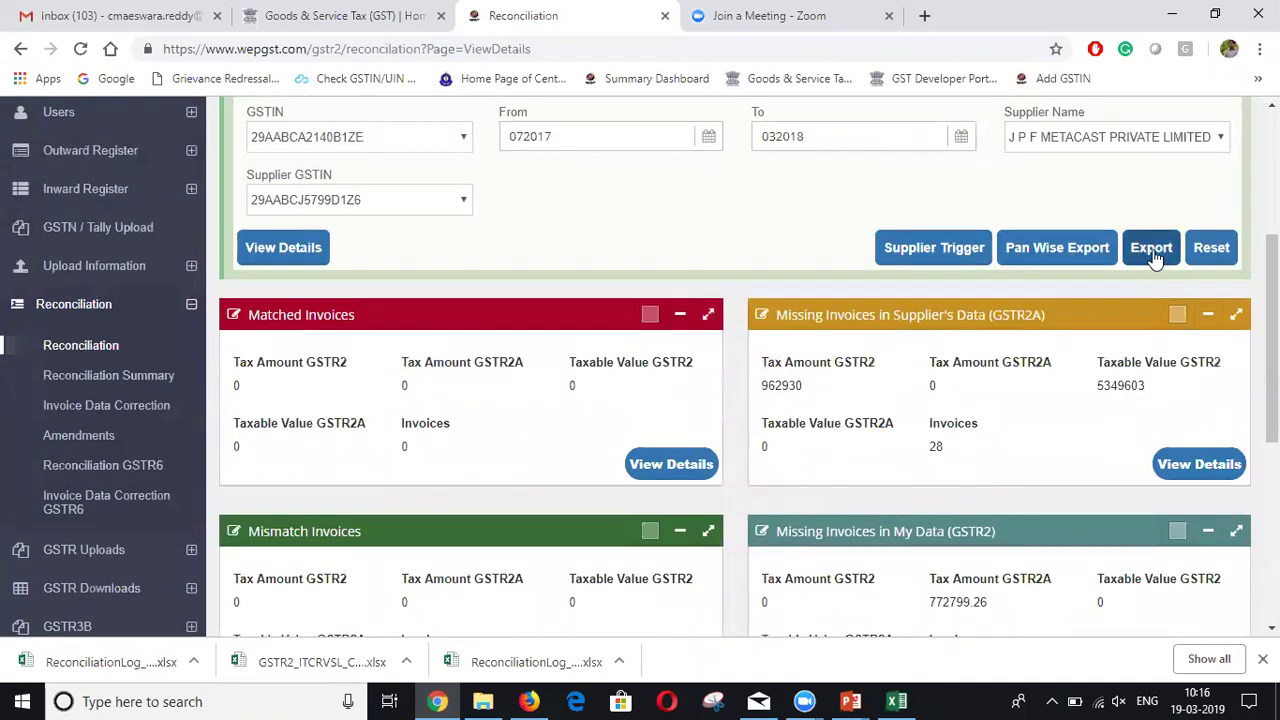
Step: Send J P F METACAST PRIVATE LIMITED its reconciliation summary for 072017 to 032018 using Supplier Trigger
left_click(1152, 254)
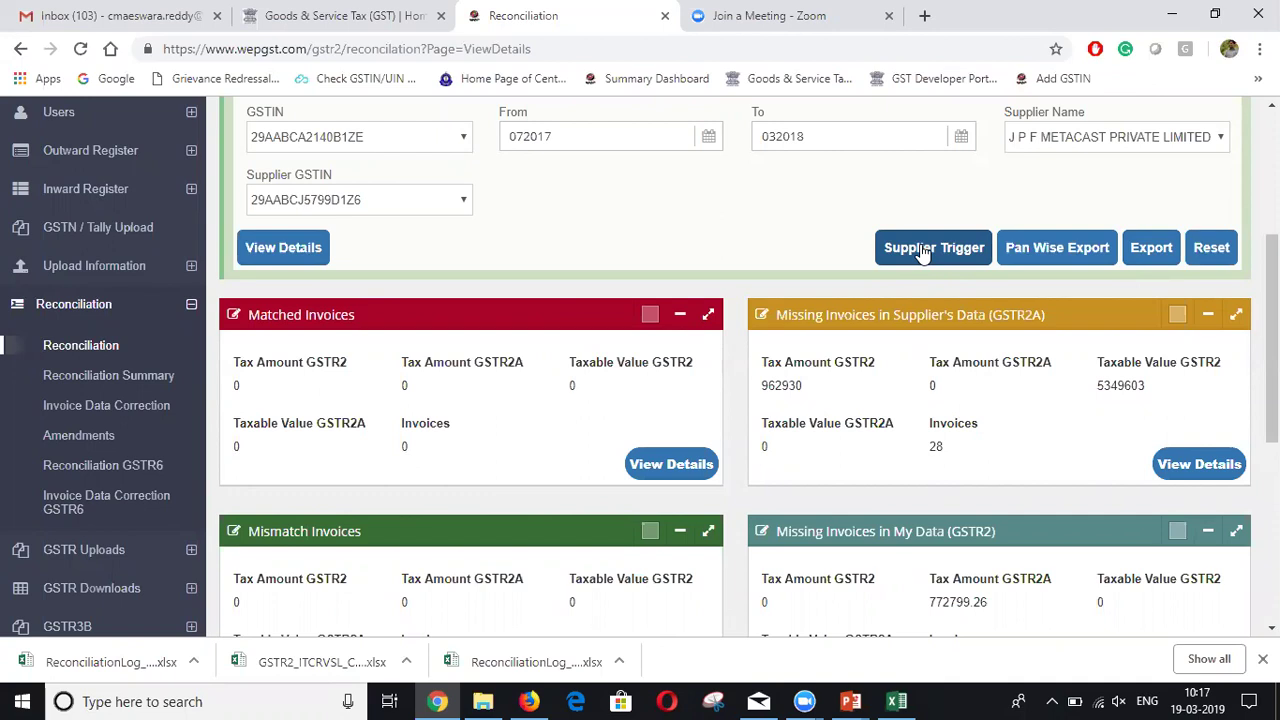
scroll(922, 254, "up", 1)
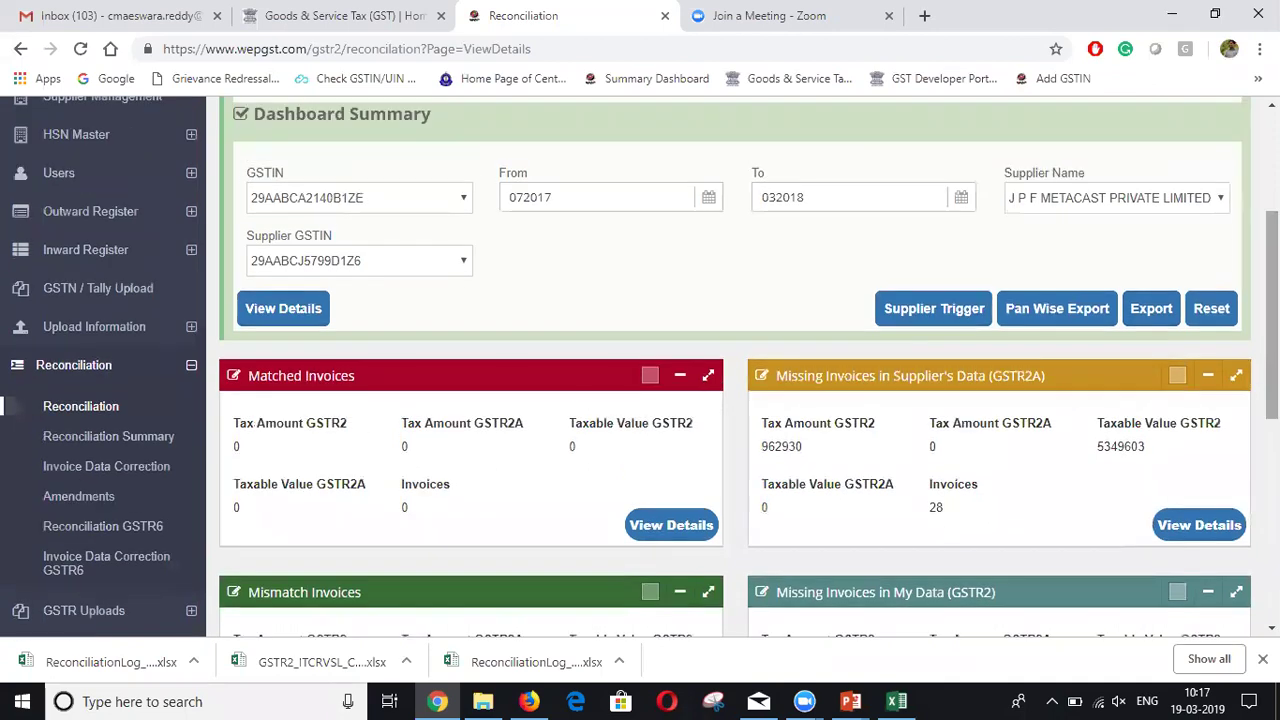
scroll(917, 340, "up", 1)
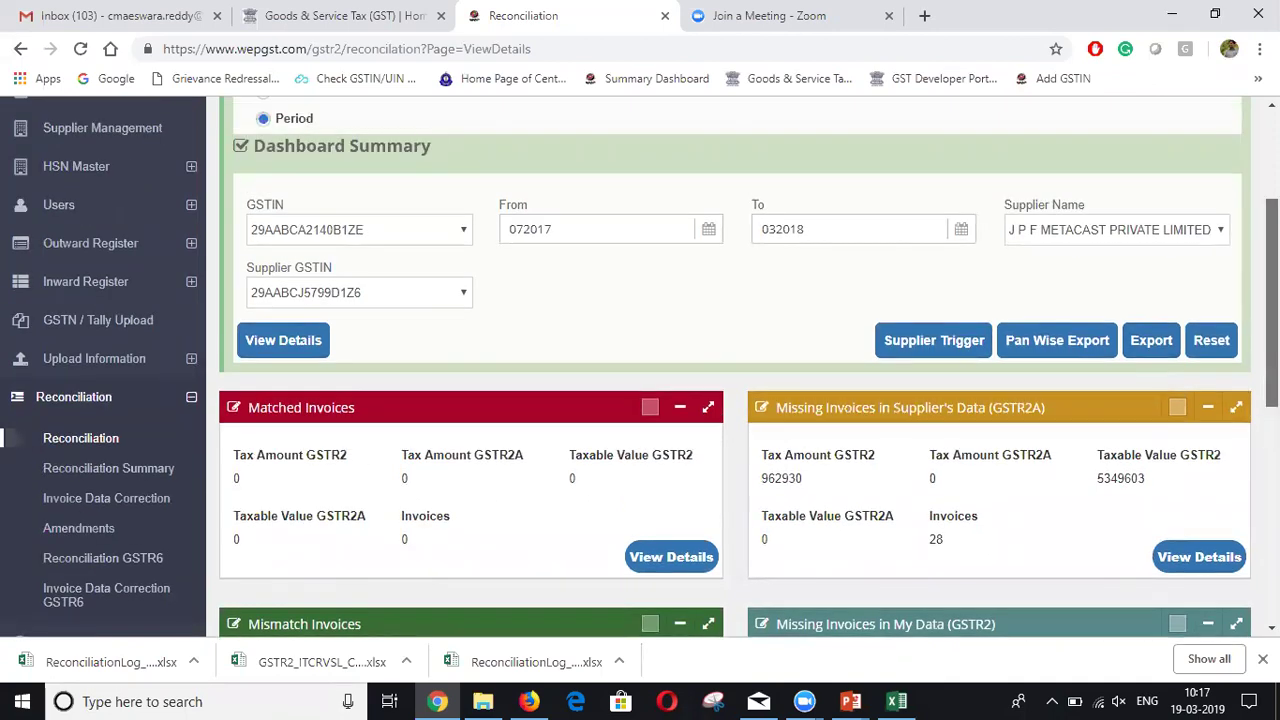
left_click(918, 350)
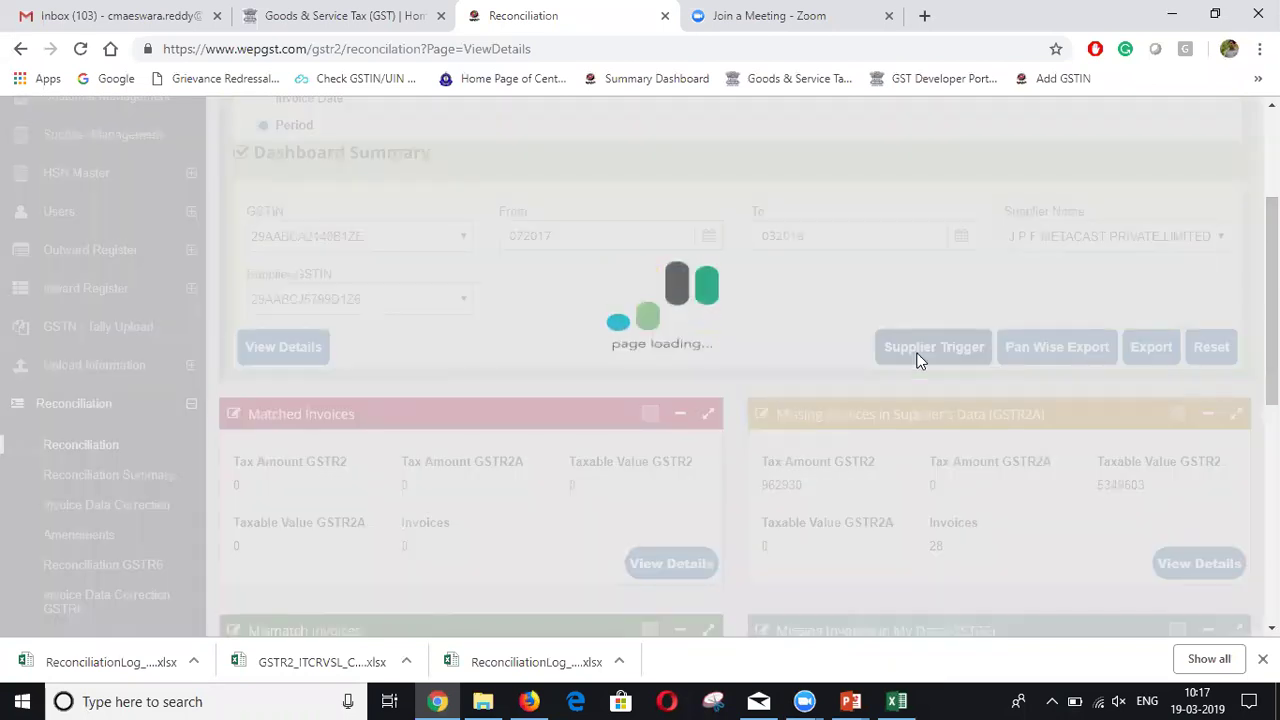
Step: Switch to the Mail app, clear the old search, open the newest Reconciliation Summary email and highlight "Wep Sandbox" in its text
left_click(758, 701)
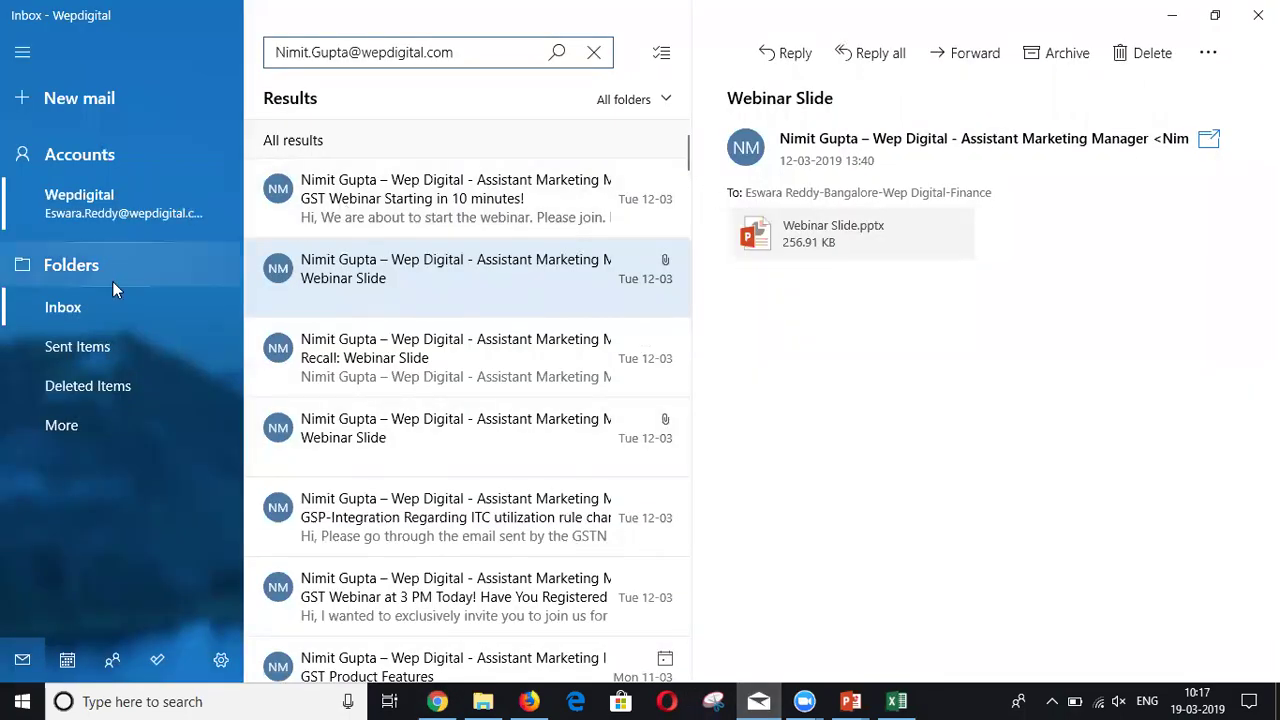
left_click(594, 52)
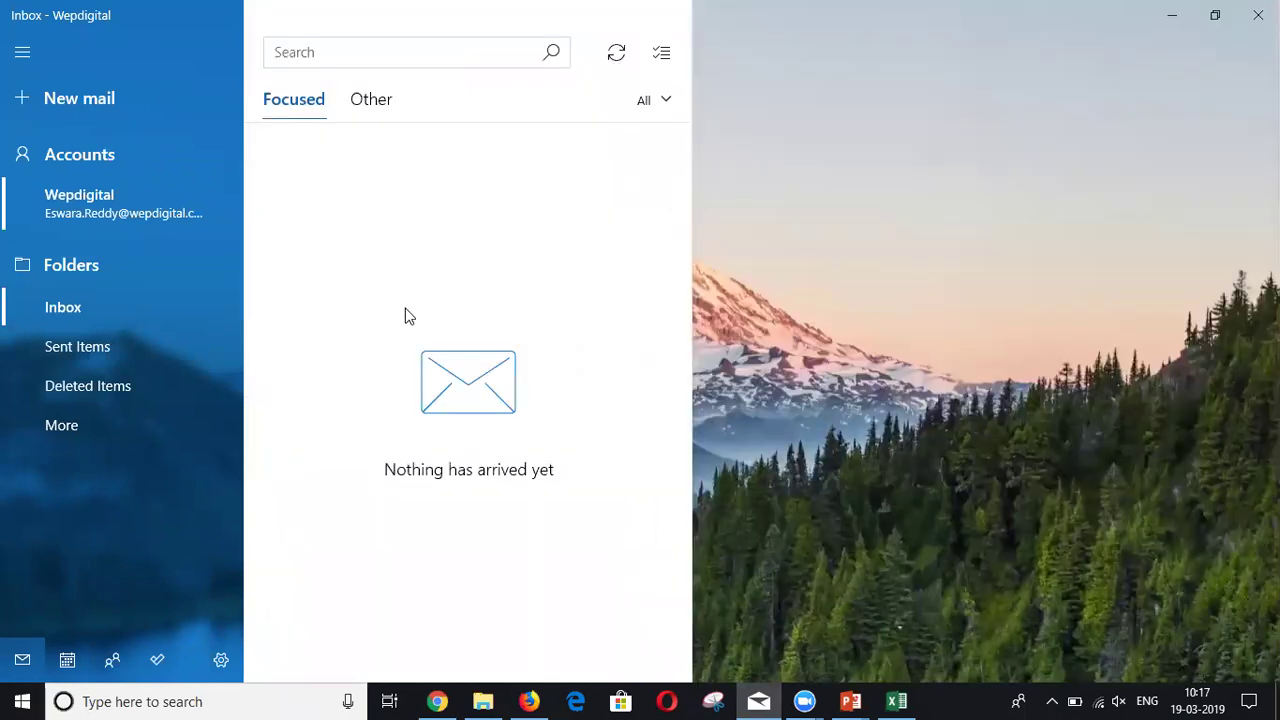
left_click(391, 194)
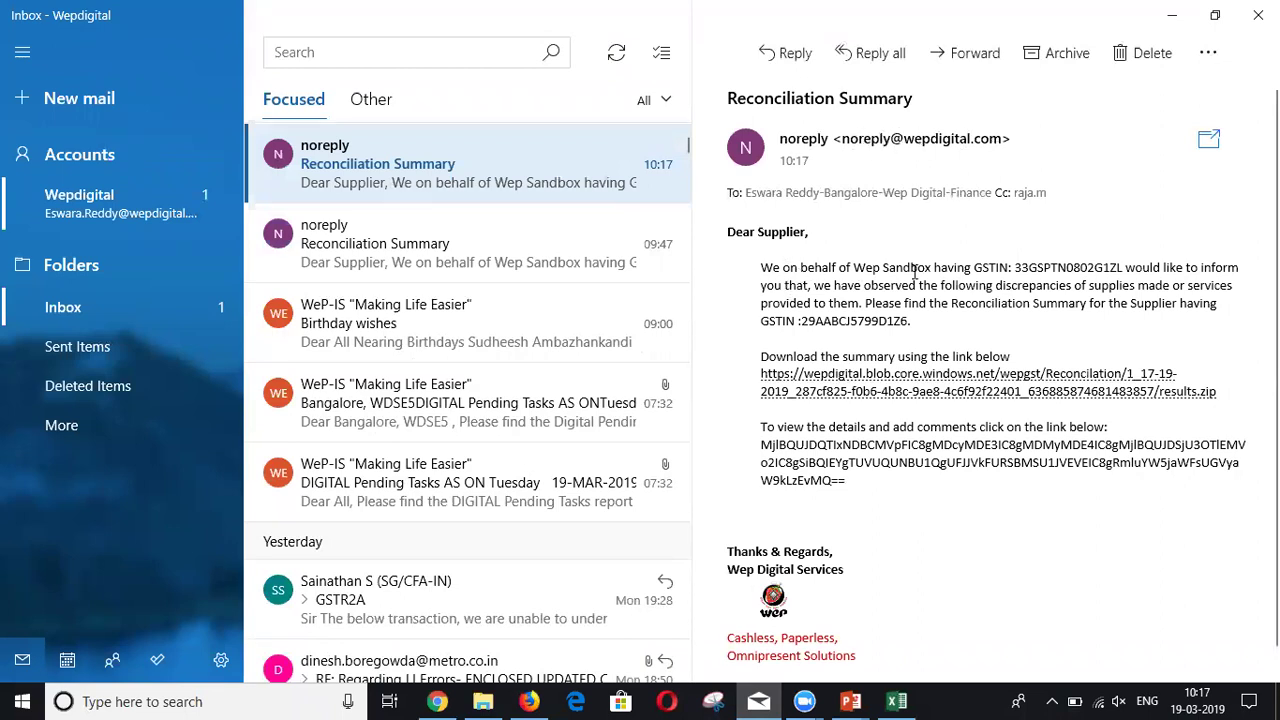
left_click_drag(854, 267, 924, 271)
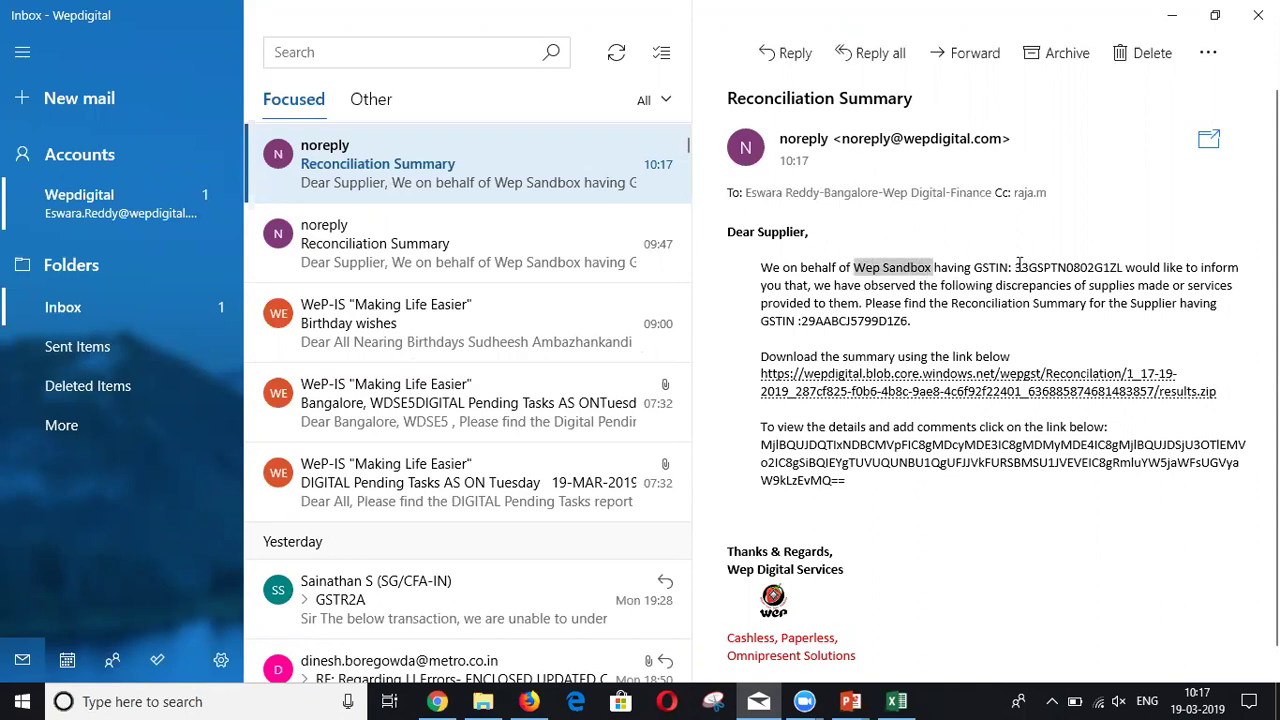
Step: Highlight the customer's GSTIN and the supplier's GSTIN in the body of the Reconciliation Summary email
left_click_drag(1016, 268, 1124, 268)
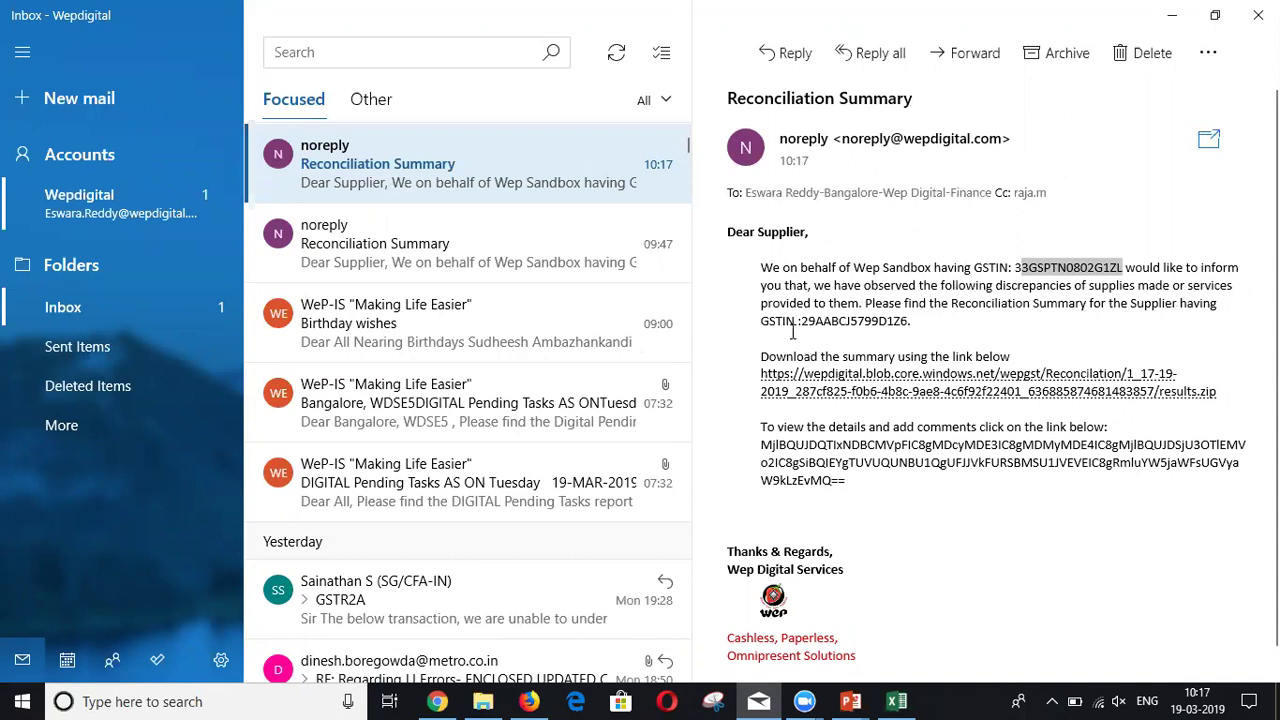
left_click_drag(805, 321, 922, 321)
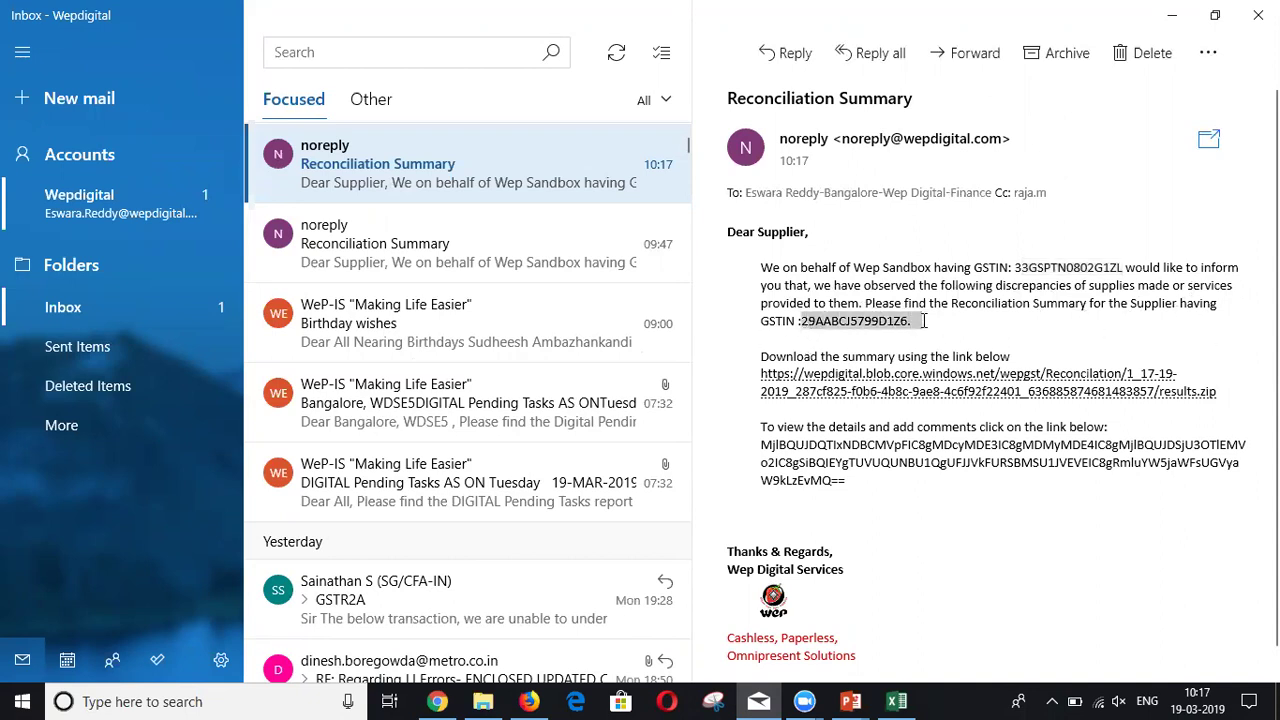
left_click(932, 397)
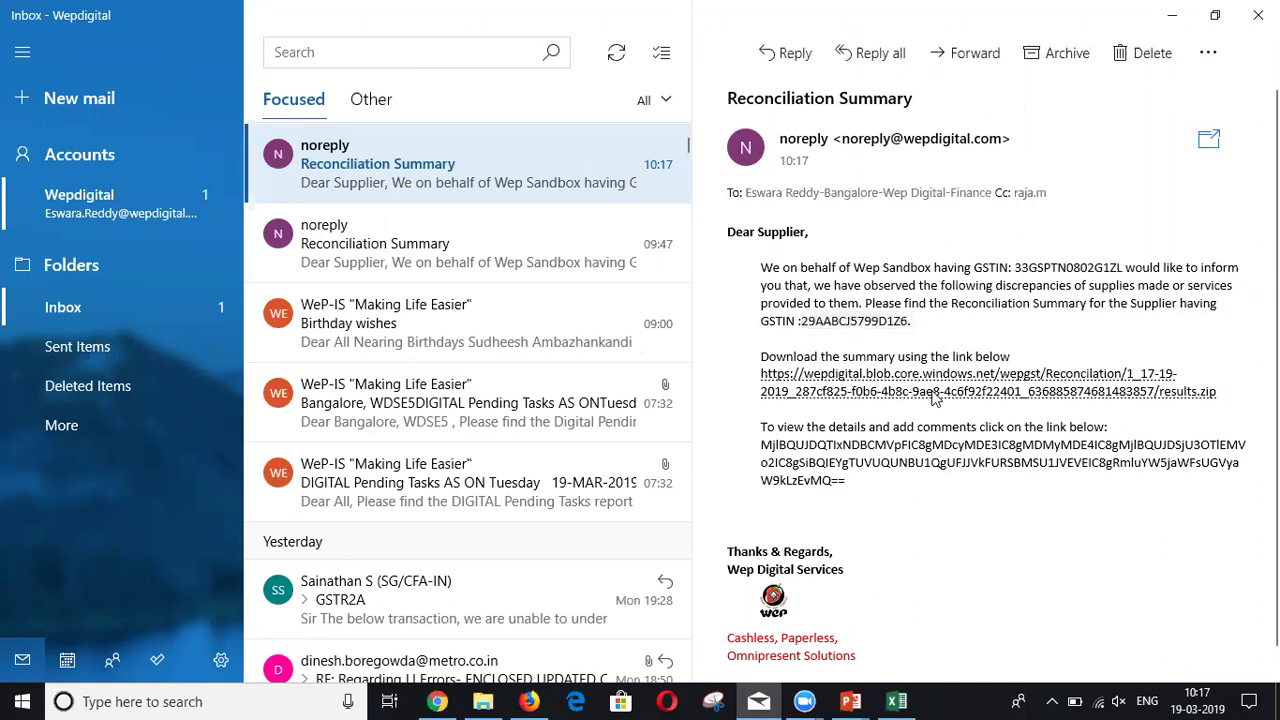
Step: Open results.zip from the email's summary download link and dismiss the WinRAR licence reminder
left_click(932, 394)
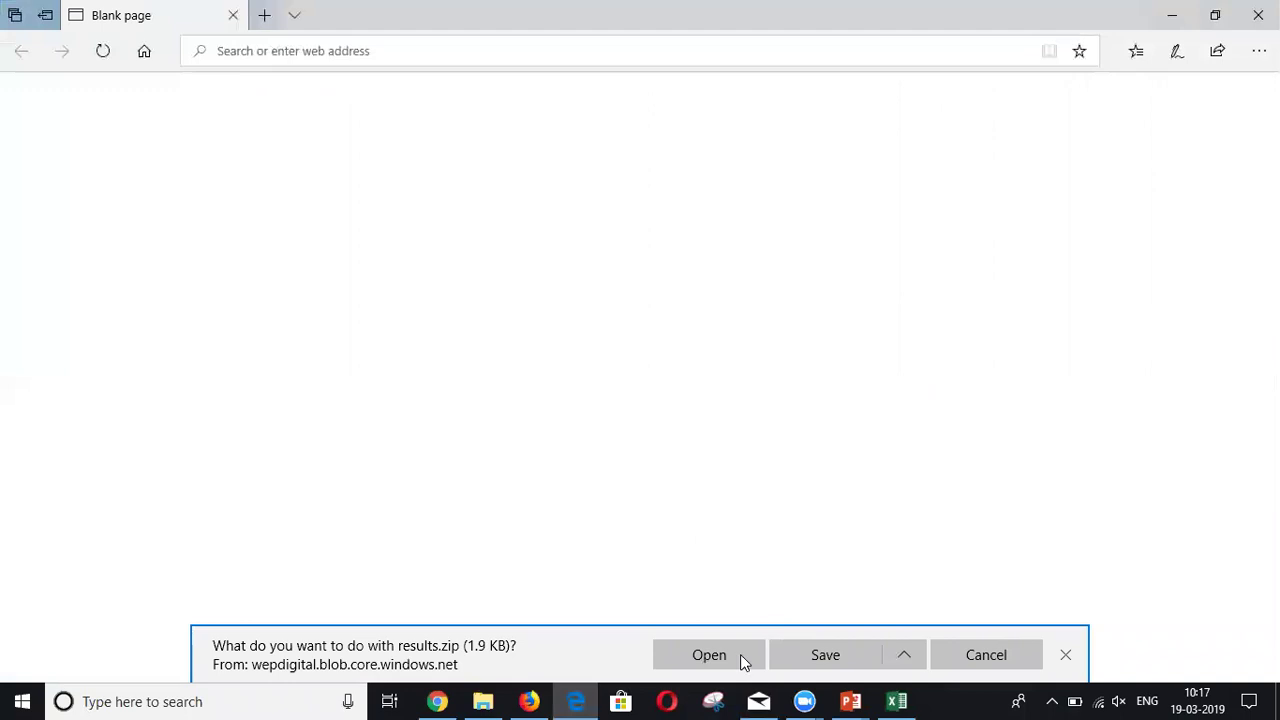
left_click(740, 656)
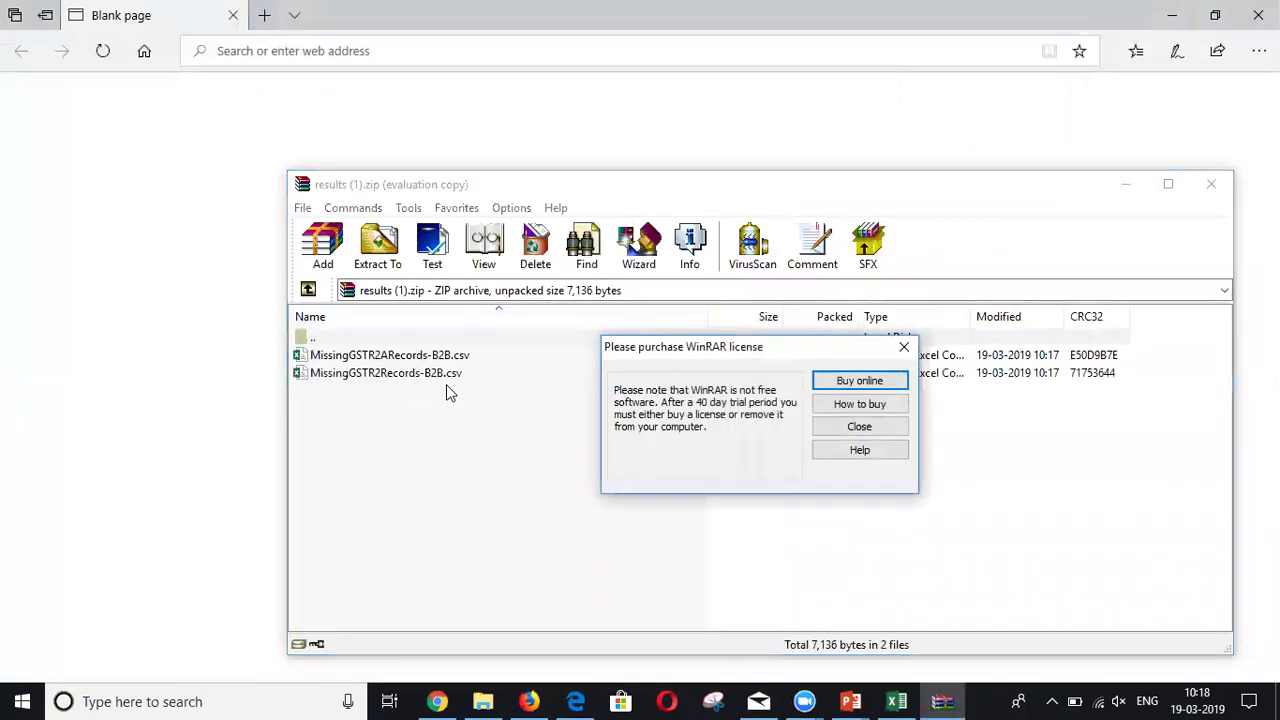
left_click(904, 347)
Step: Switch to the WeP GST Panel in Chrome, dismiss the Supplier Trigger success message and view the supplier's missing invoice summaries
key("alt+Tab")
key("alt+Tab")
key("alt+Tab")
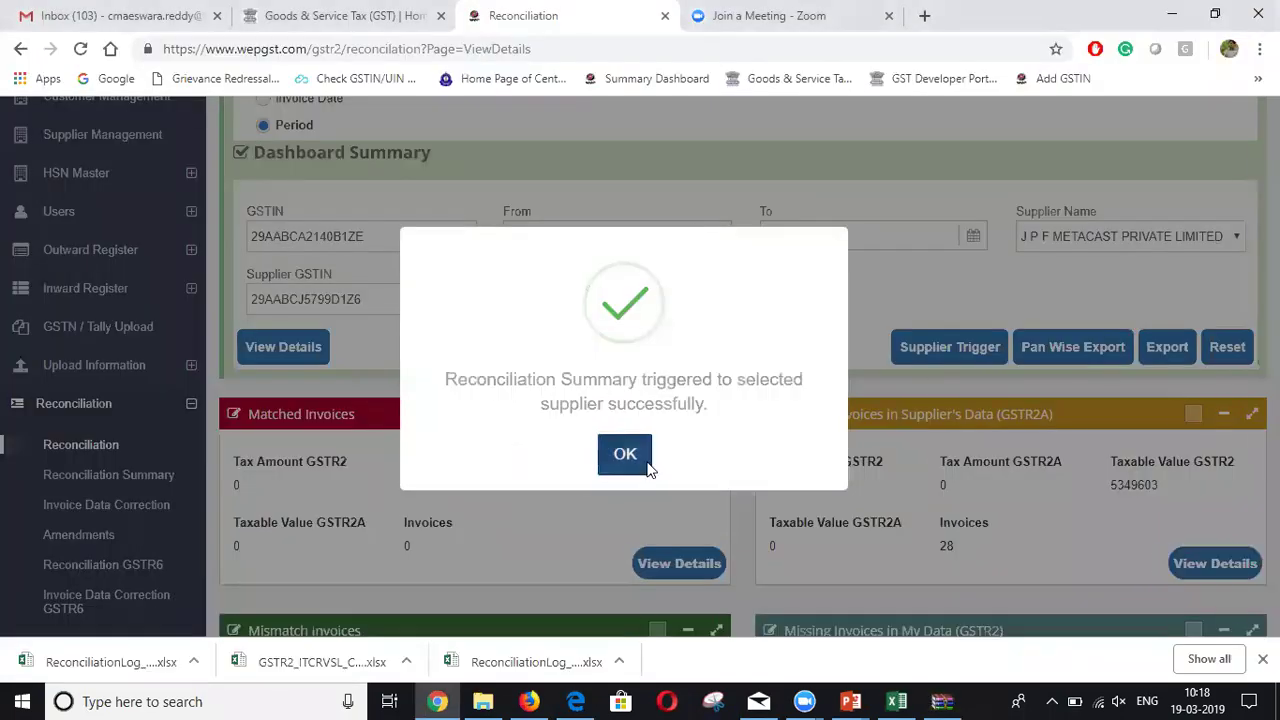
left_click(640, 458)
scroll(640, 458, "down", 4)
scroll(1025, 362, "up", 2)
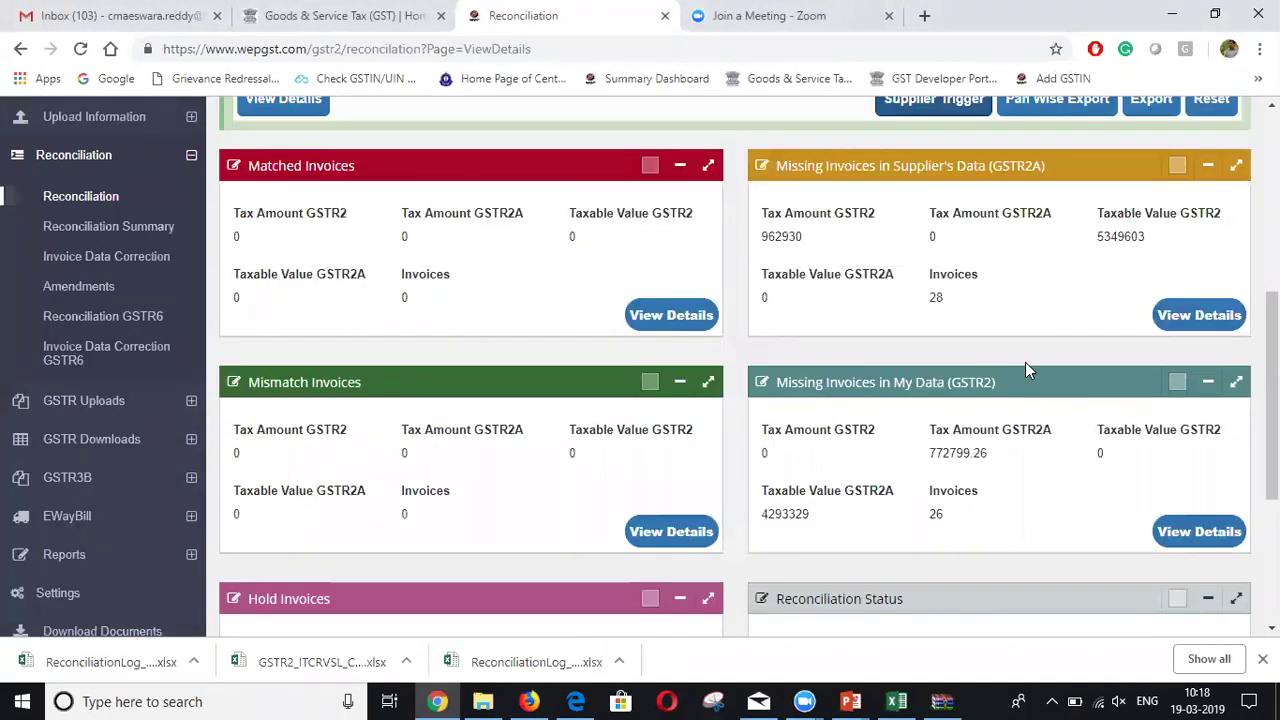
Step: Close the results archive and go back from the supplier's detailed reconciliation to the reconciliation summary by supplier
key("alt+Tab")
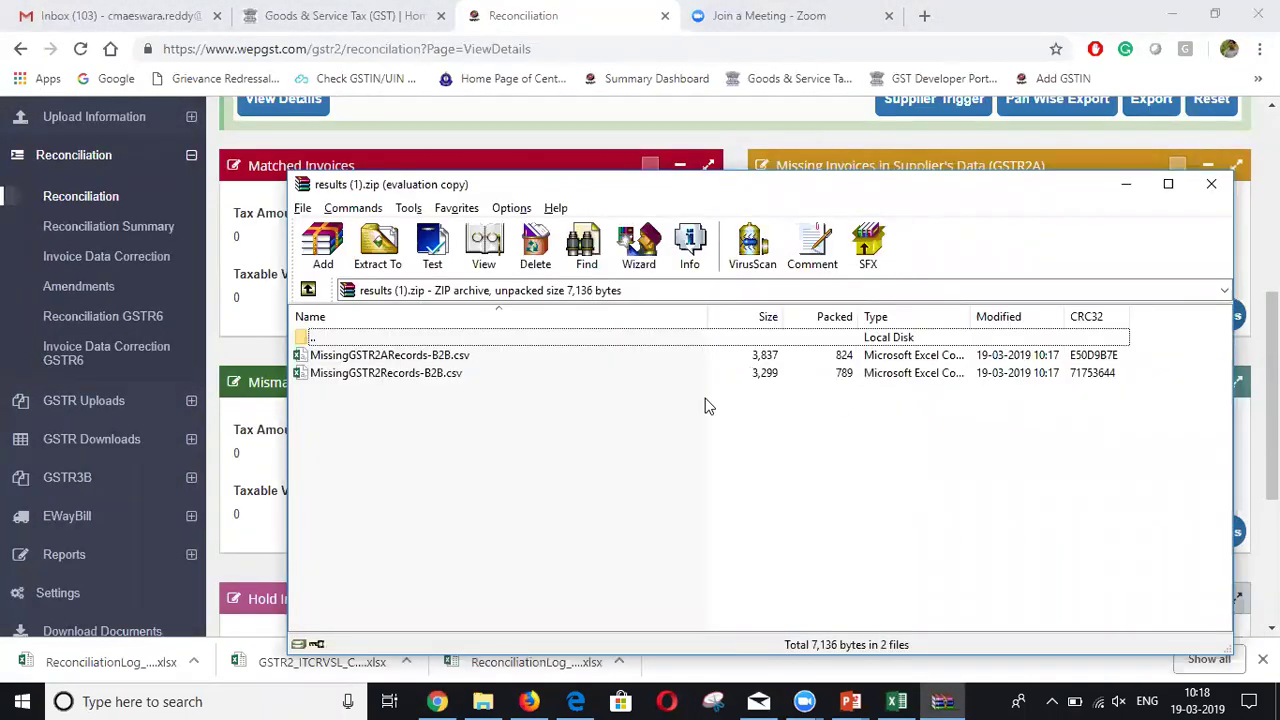
left_click(1211, 184)
scroll(735, 367, "up", 2)
scroll(735, 367, "down", 4)
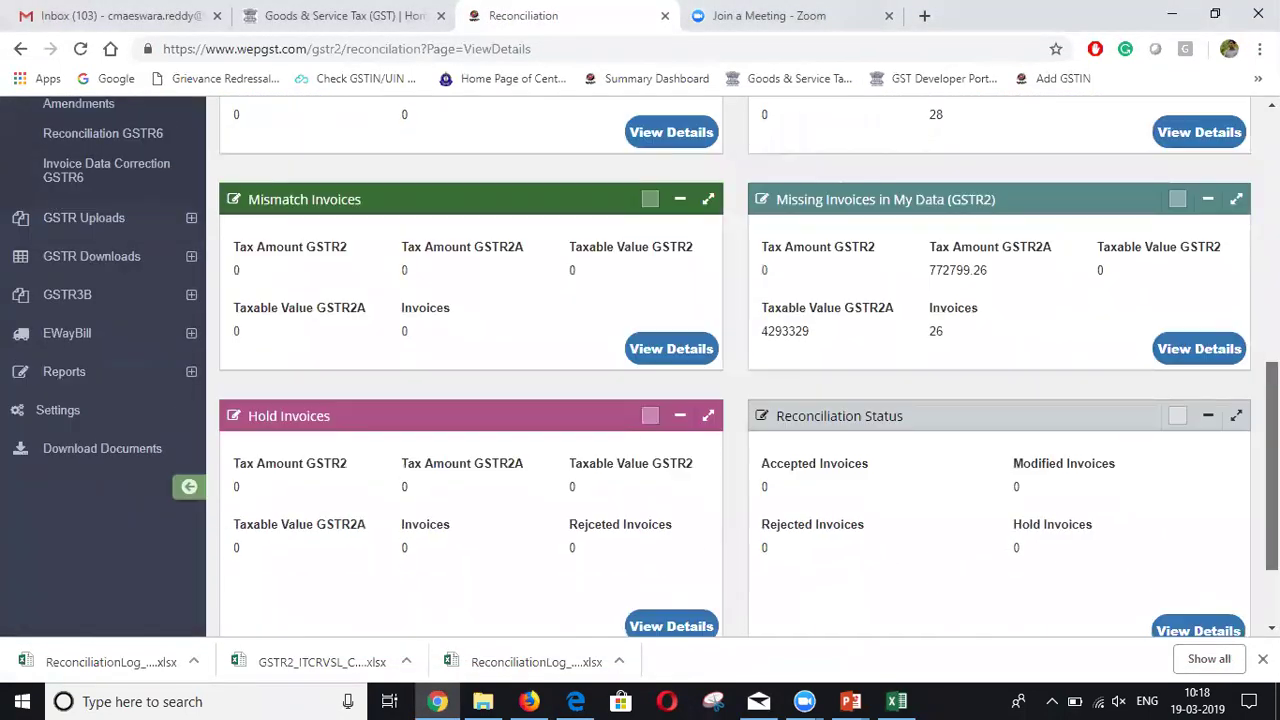
scroll(709, 591, "down", 2)
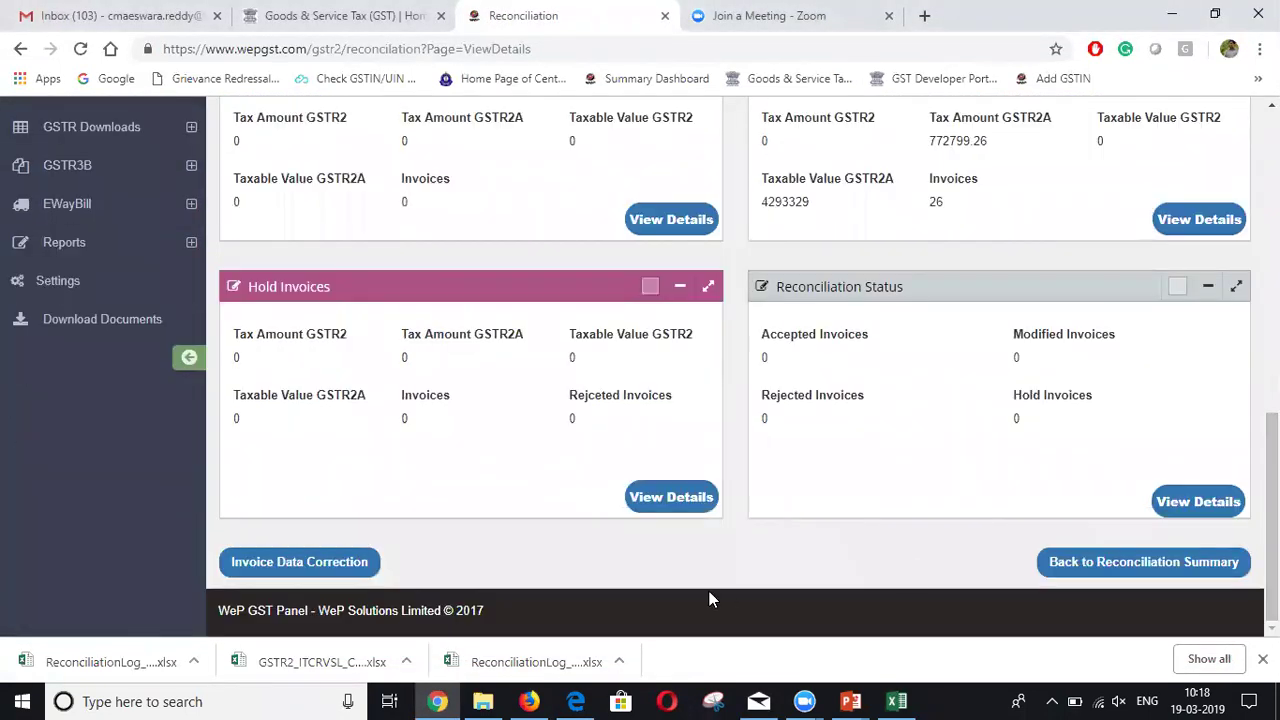
left_click(1102, 566)
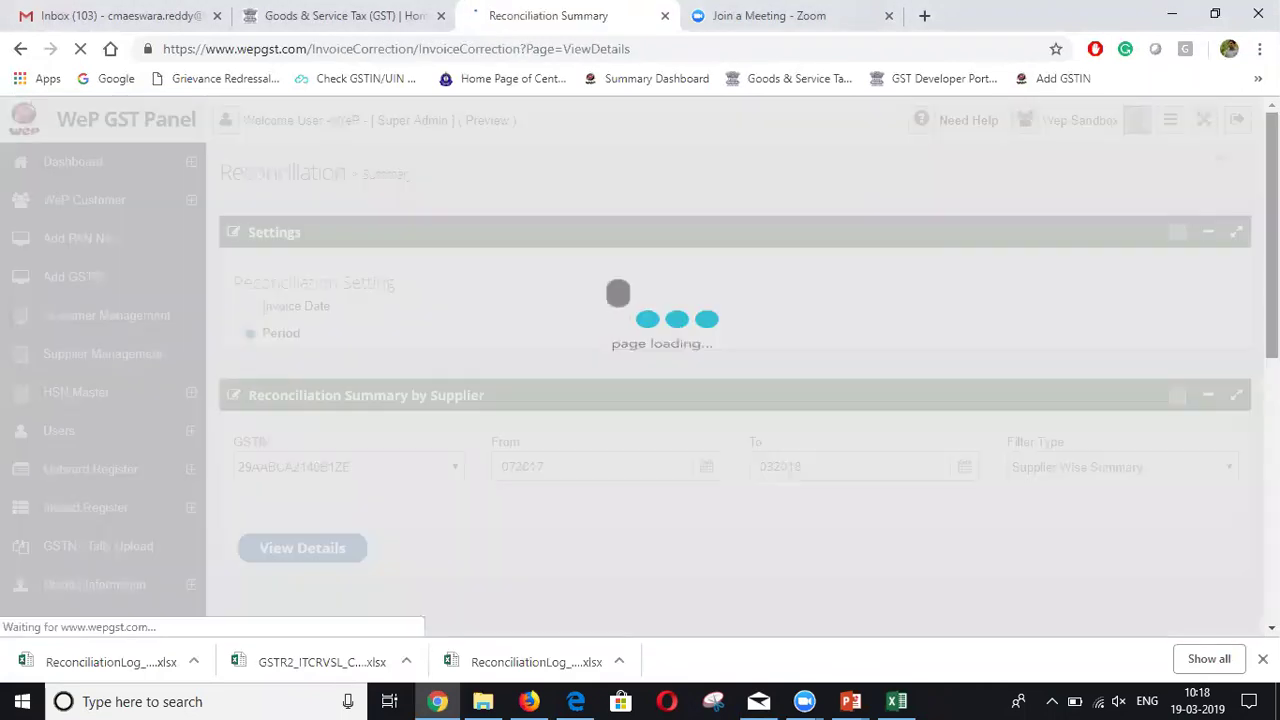
Step: Export the supplier-wise reconciliation summary as an Excel file and open the downloaded workbook
scroll(1065, 185, "down", 1)
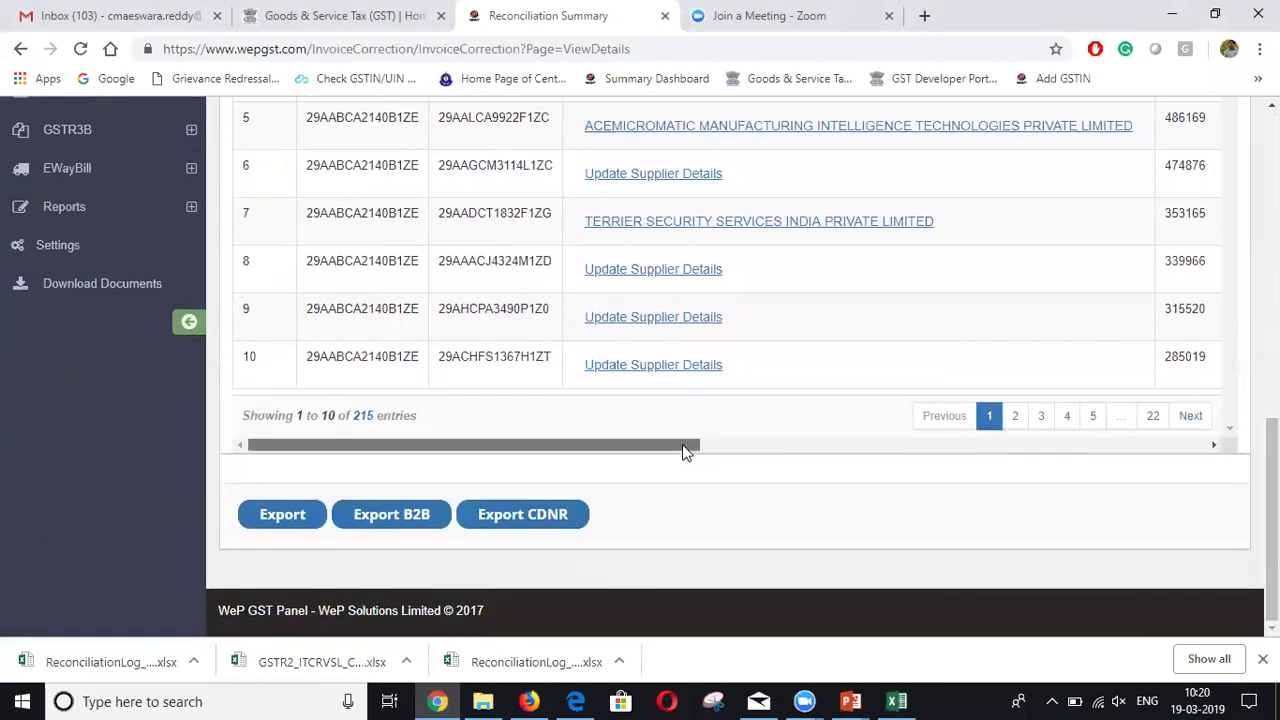
left_click_drag(682, 444, 778, 445)
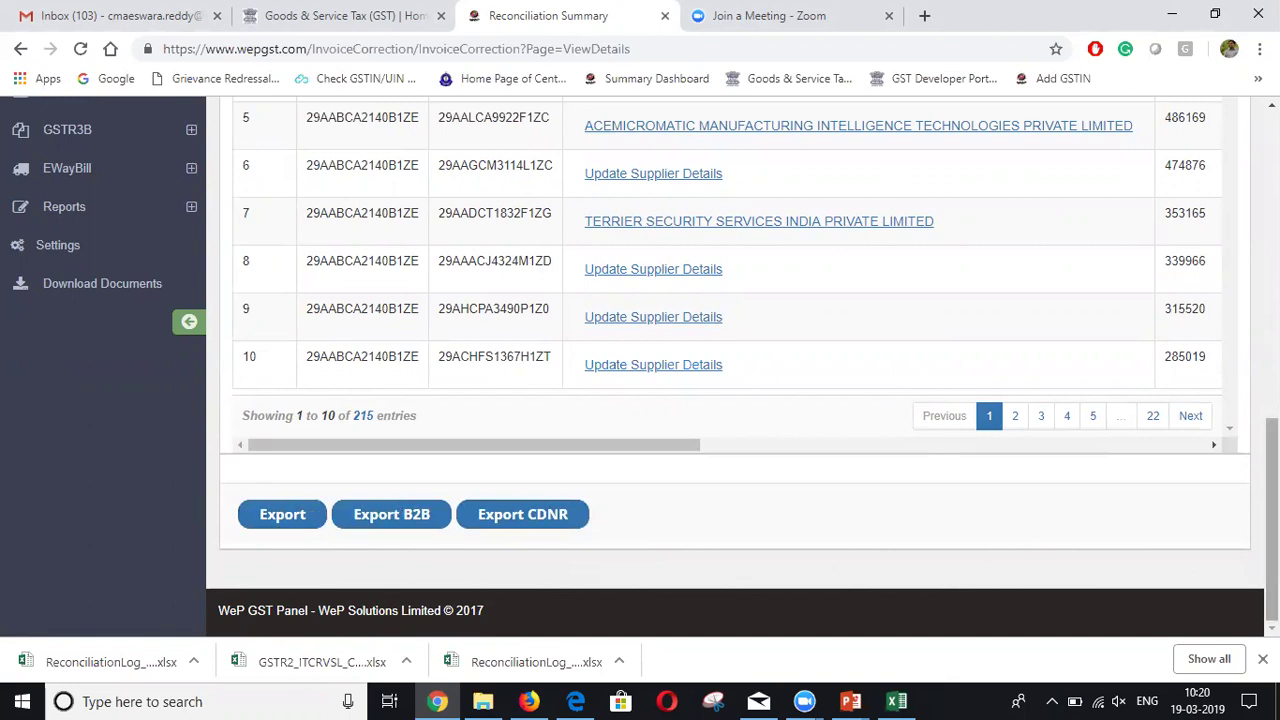
scroll(880, 480, "up", 7)
scroll(880, 480, "down", 6)
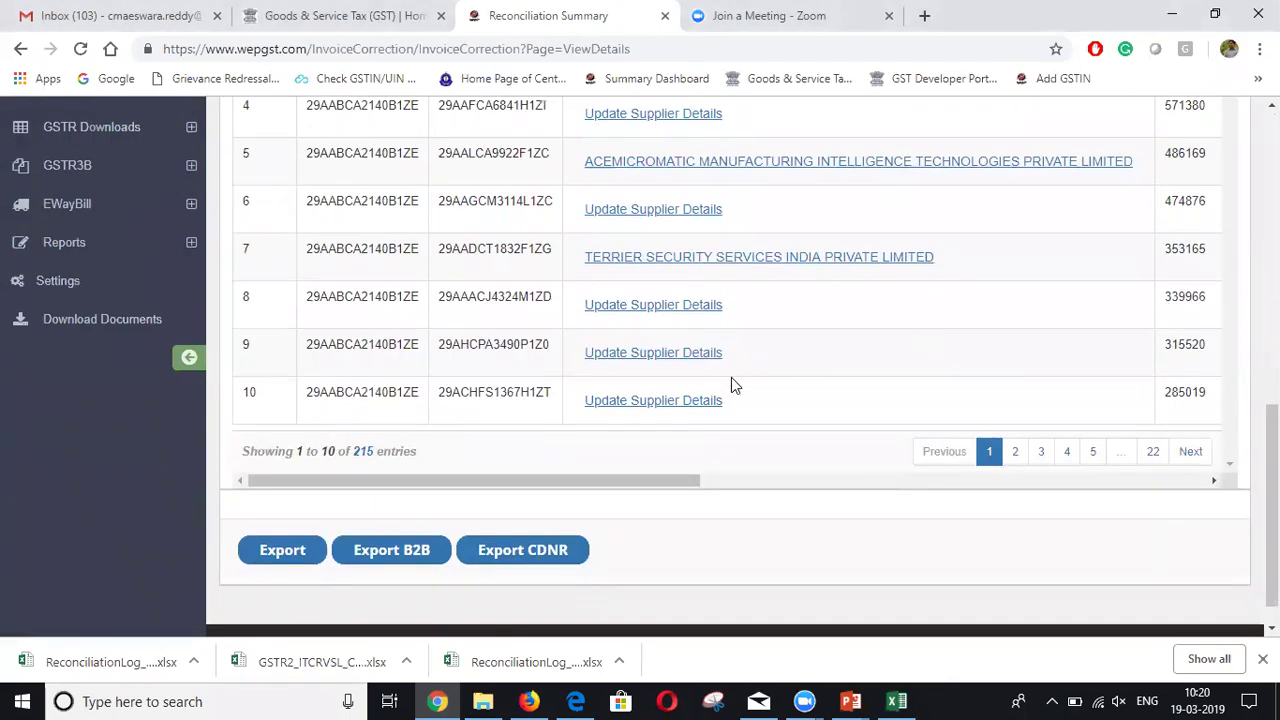
left_click_drag(690, 480, 1172, 480)
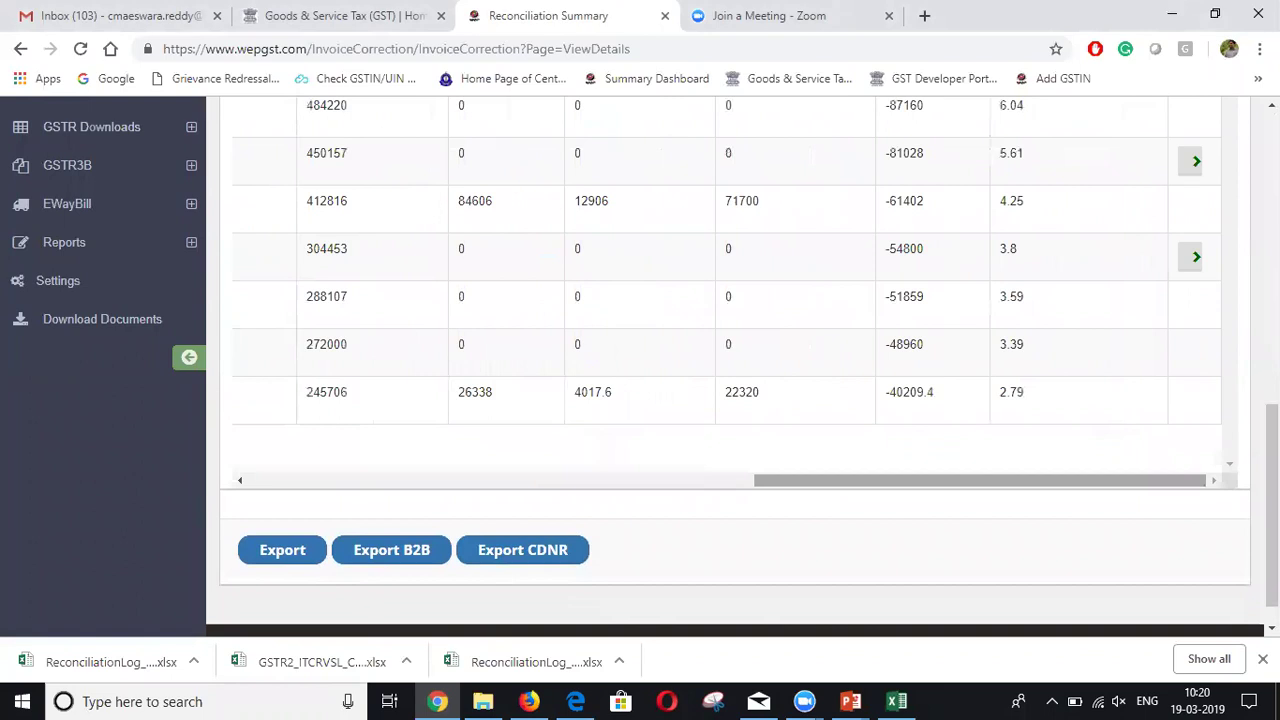
scroll(700, 450, "up", 2)
scroll(380, 514, "down", 3)
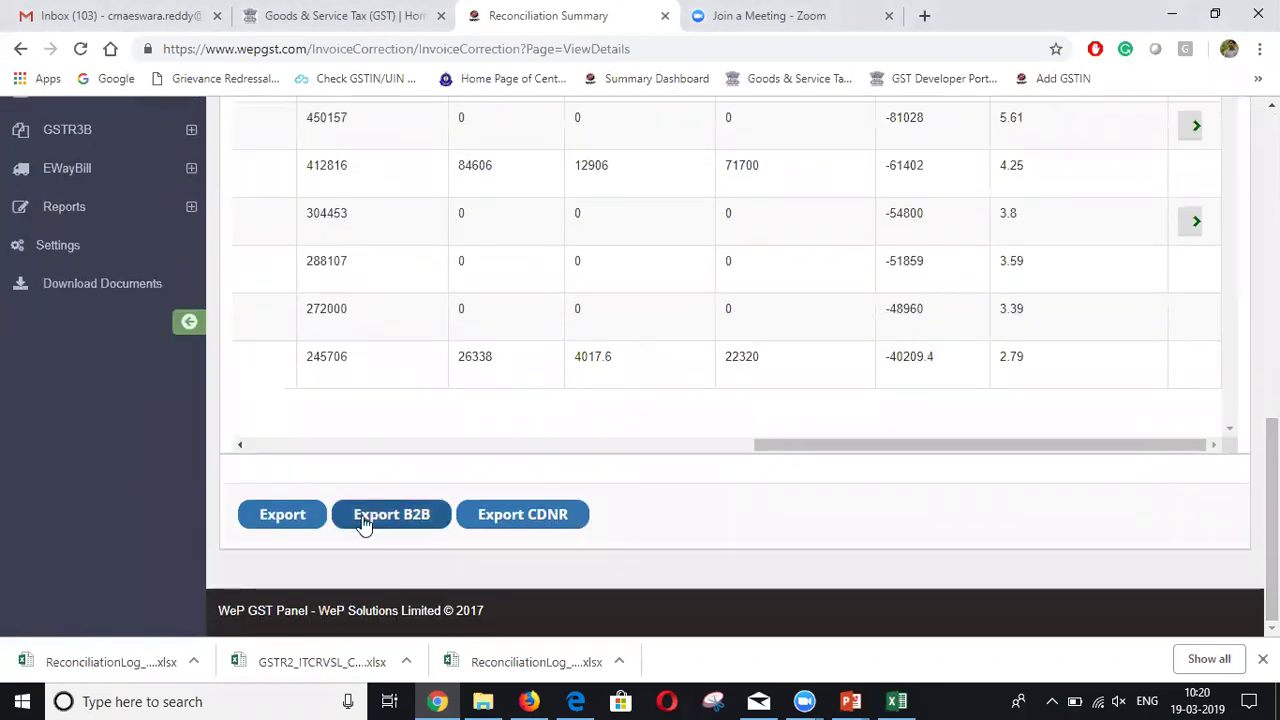
left_click(294, 514)
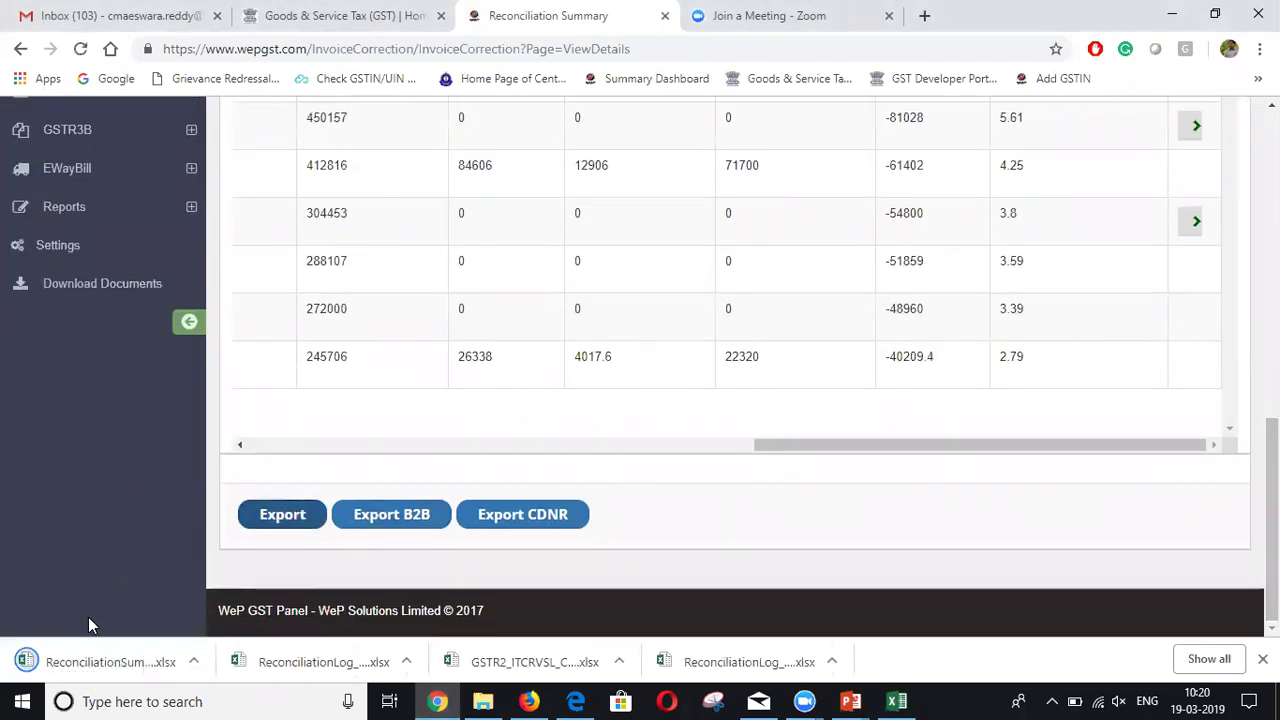
left_click(80, 662)
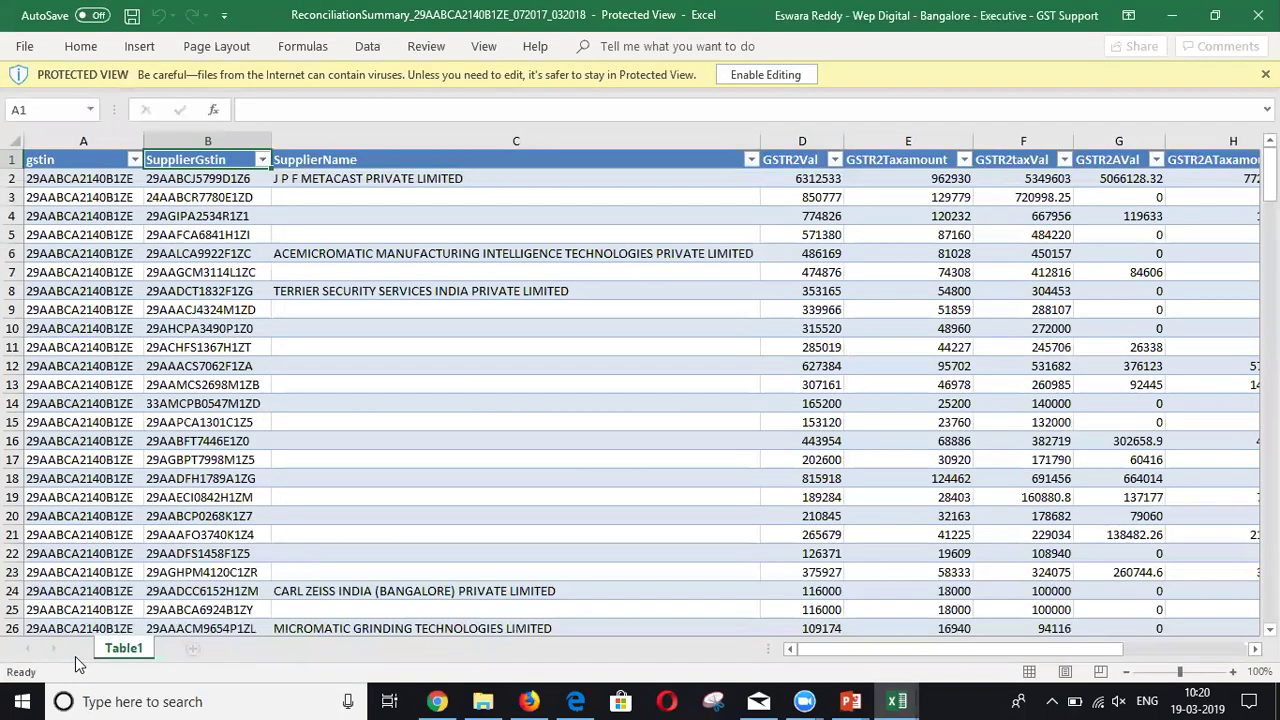
Step: Open the filter of the TaxDiff column in the exported workbook and deselect all its values
key("Right")
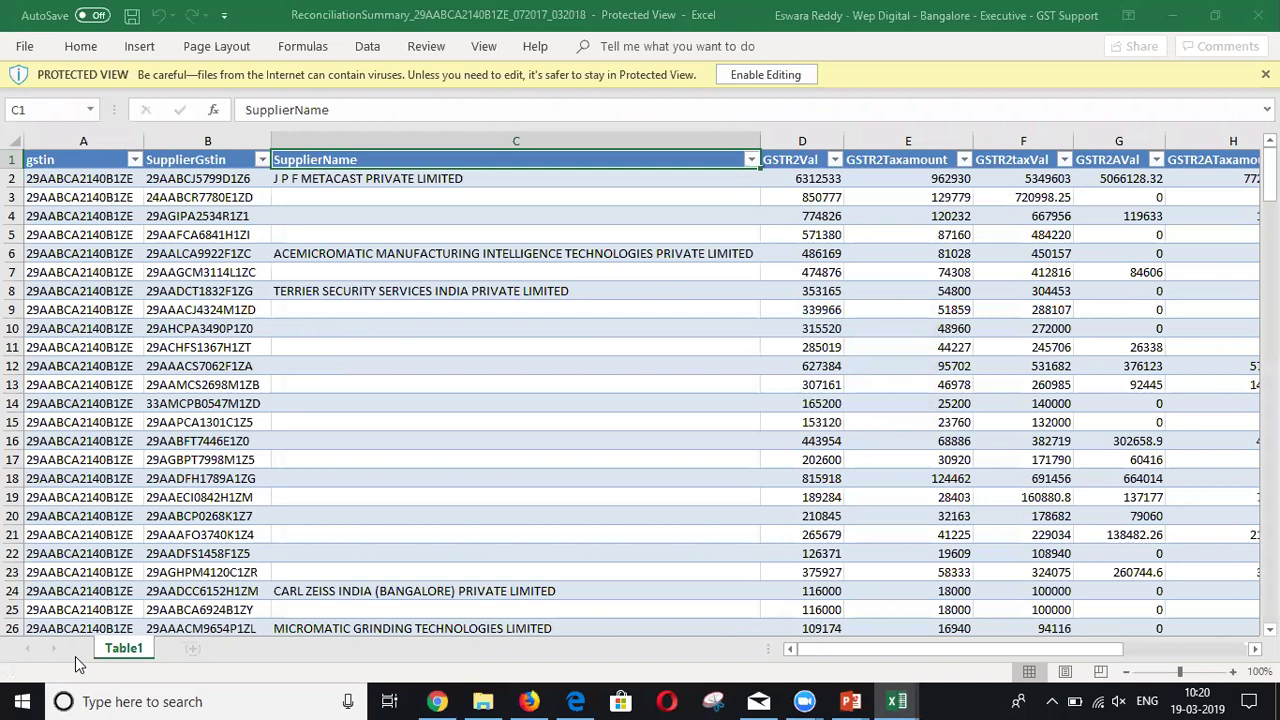
key("Right")
key("Right")
key("Right")
key("Right")
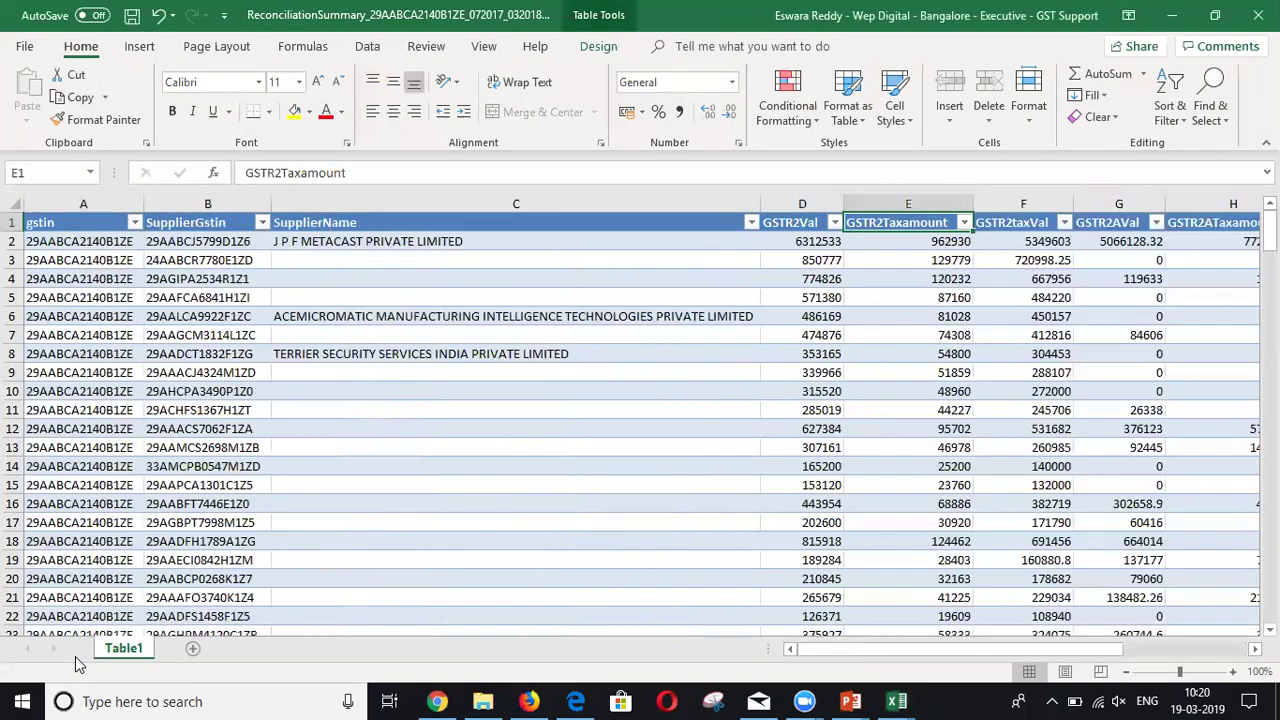
key("Right")
key("Right")
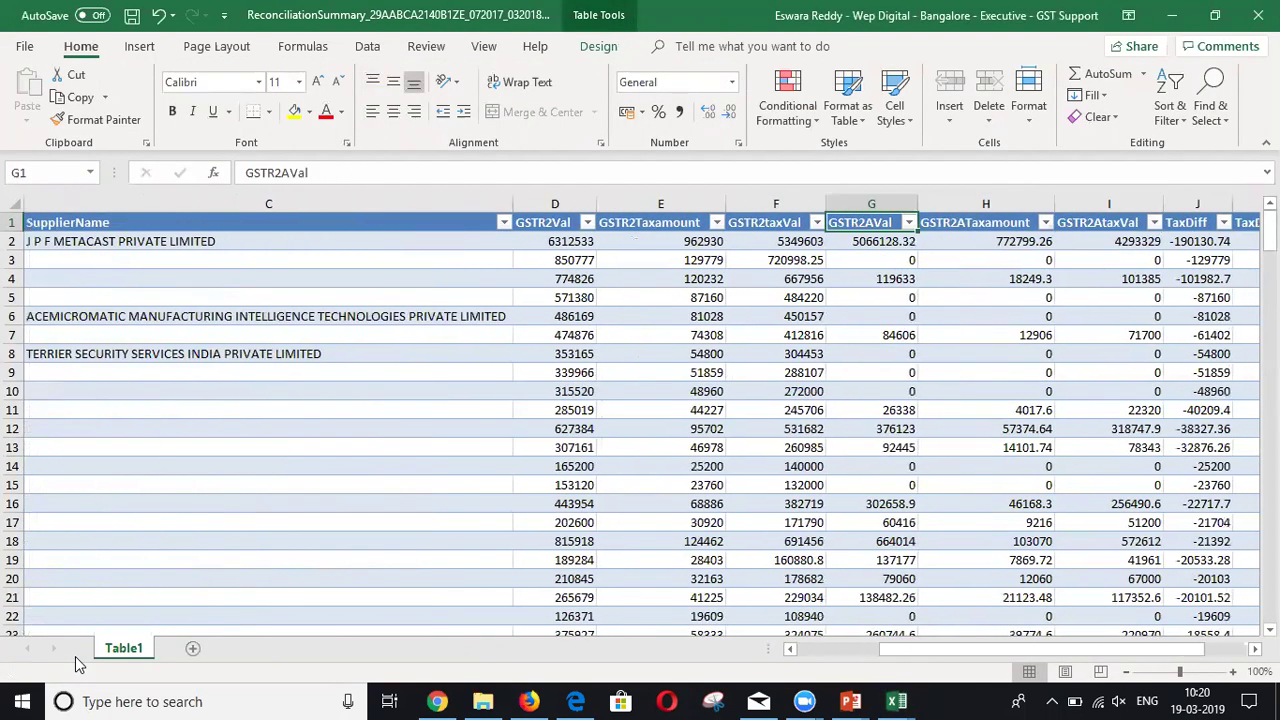
key("Right")
key("alt+Down")
key("Down")
key("Down")
key("Down")
key("Down")
key("Down")
key("Down")
key("space")
Step: Filter the TaxDiff column to show only the records with a tax difference of 0
key("Down")
key("Down")
key("Down")
key("Down")
key("Down")
key("Down")
key("Down")
key("Down")
key("Down")
key("Down")
key("Down")
key("Down")
key("Down")
key("Down")
key("Down")
key("Down")
key("Down")
key("Down")
key("Down")
key("Down")
key("Down")
key("Down")
key("Down")
key("Down")
key("Down")
key("Down")
key("Down")
key("Down")
key("Down")
key("Down")
key("Down")
key("Down")
key("Down")
key("Down")
key("Down")
key("Down")
key("Down")
key("Down")
key("Down")
key("Down")
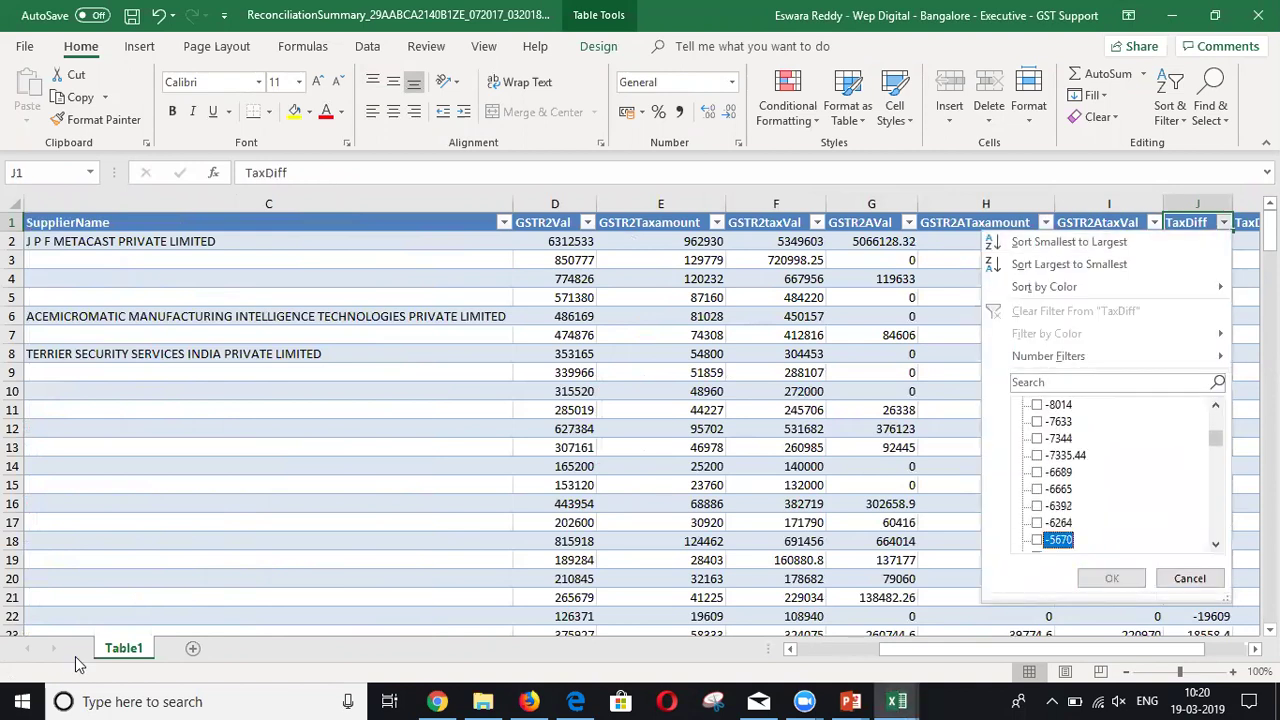
key("Down")
key("Down")
key("Down")
key("Down")
key("Down")
key("Down")
key("Down")
key("Down")
key("Down")
key("Down")
key("Down")
key("Down")
key("Down")
key("Down")
key("Down")
key("Down")
key("Down")
key("Down")
key("Down")
key("Down")
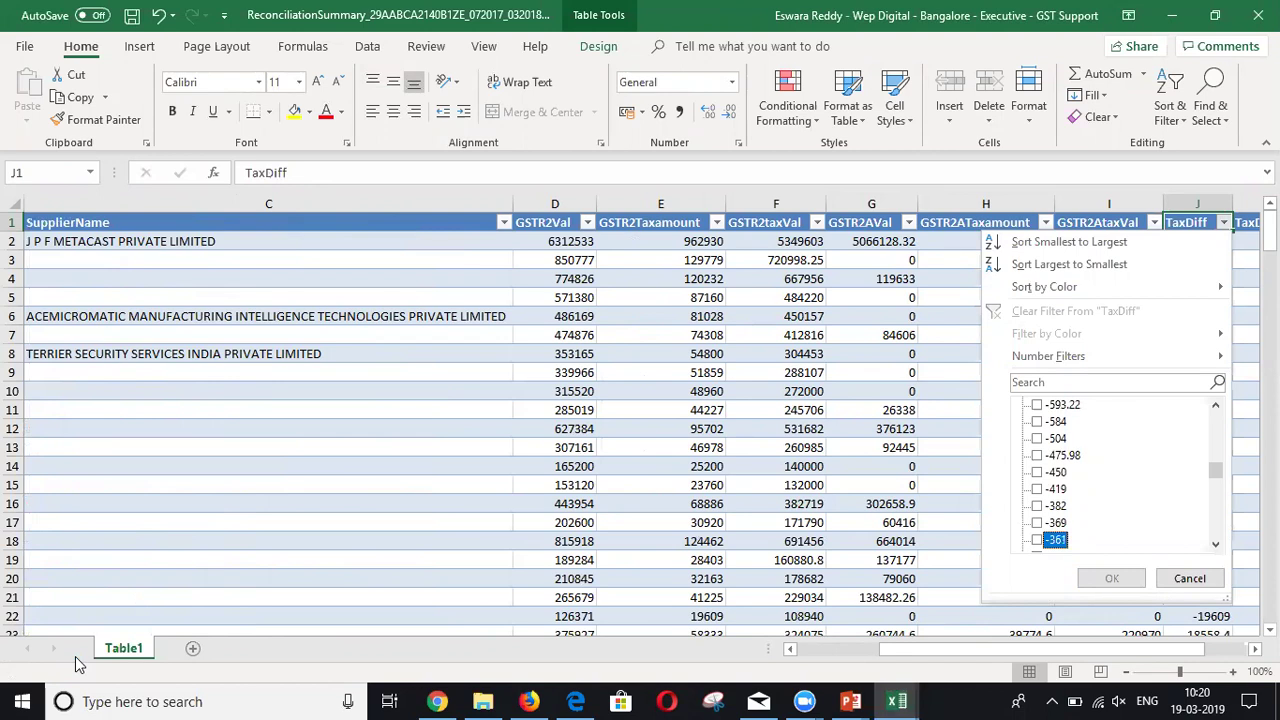
key("Up")
key("Up")
key("Up")
key("Up")
key("Up")
key("Up")
key("Up")
key("Up")
key("Up")
key("Up")
key("Up")
key("Up")
key("Up")
key("Up")
key("Up")
key("Up")
key("Up")
key("Up")
key("Up")
key("Up")
key("Down")
key("Down")
key("Down")
key("Down")
key("Down")
key("Down")
key("Down")
key("Down")
key("Down")
key("space")
key("Return")
Step: Examine the filtered records, comparing their GSTR2 and GSTR2A values, tax amounts and tax differences across the columns
key("Left")
key("Left")
key("Left")
key("Left")
key("Left")
key("Left")
key("Left")
key("Left")
key("Left")
key("Down")
key("Right")
key("Right")
key("Right")
key("Right")
key("Right")
key("Left")
key("Left")
key("Left")
key("Left")
key("Right")
key("Right")
key("Right")
key("Right")
key("Right")
key("Right")
key("Right")
key("Left")
key("Down")
key("Left")
key("Left")
key("Right")
key("Right")
key("Right")
key("Down")
key("Down")
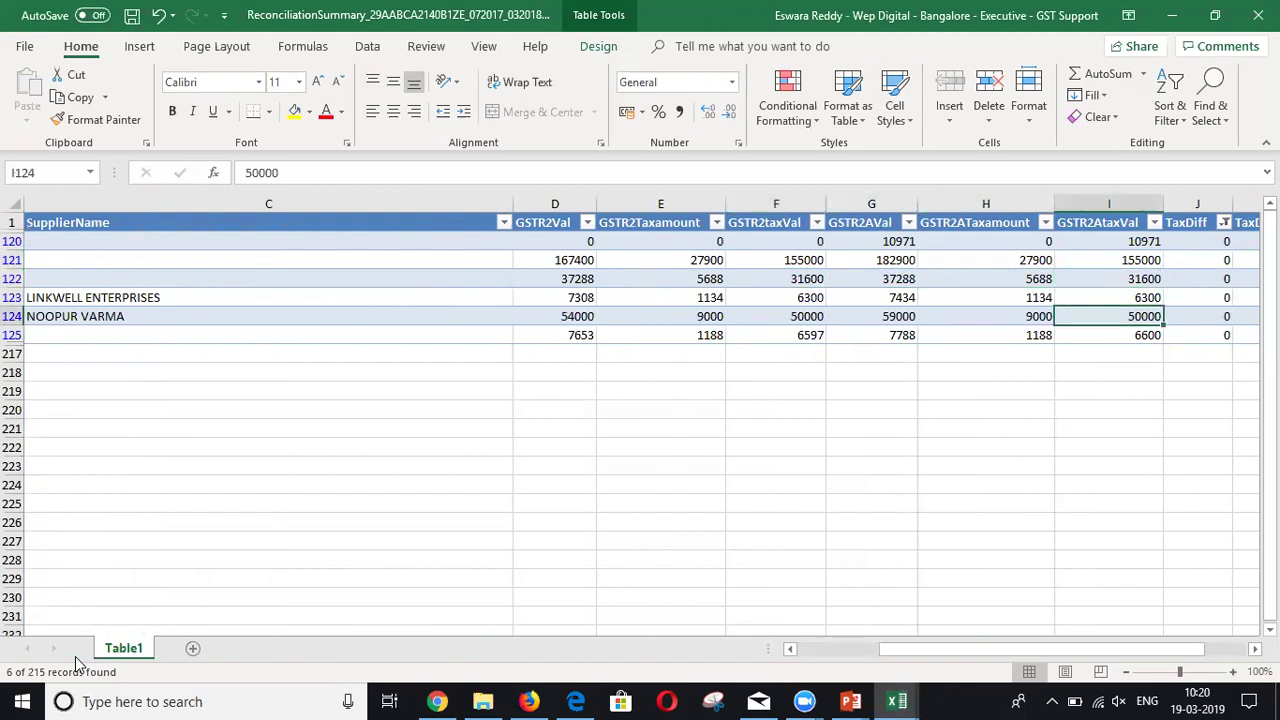
key("Right")
key("Right")
key("Right")
Step: Return to the TaxDiff header and reselect all its filter values to show every supplier record again
key("Up")
key("Up")
key("Up")
key("Left")
key("ctrl+Up")
key("Left")
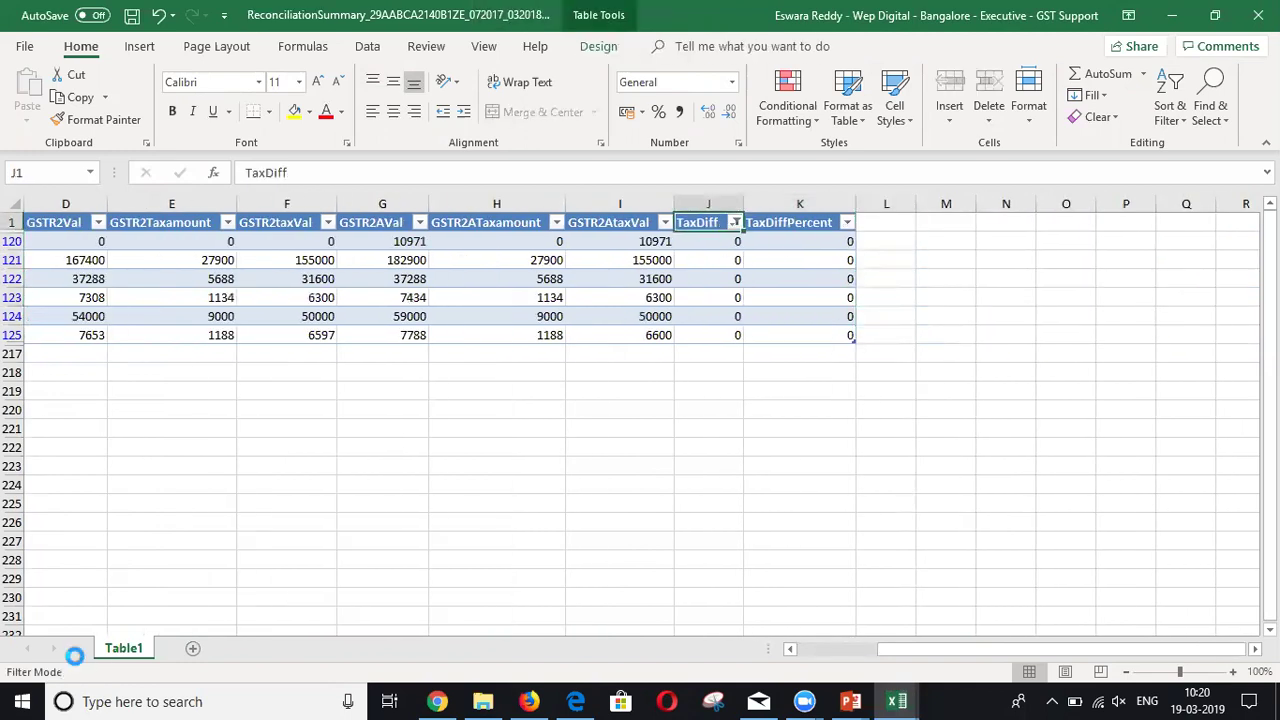
key("alt+Down")
key("space")
key("Return")
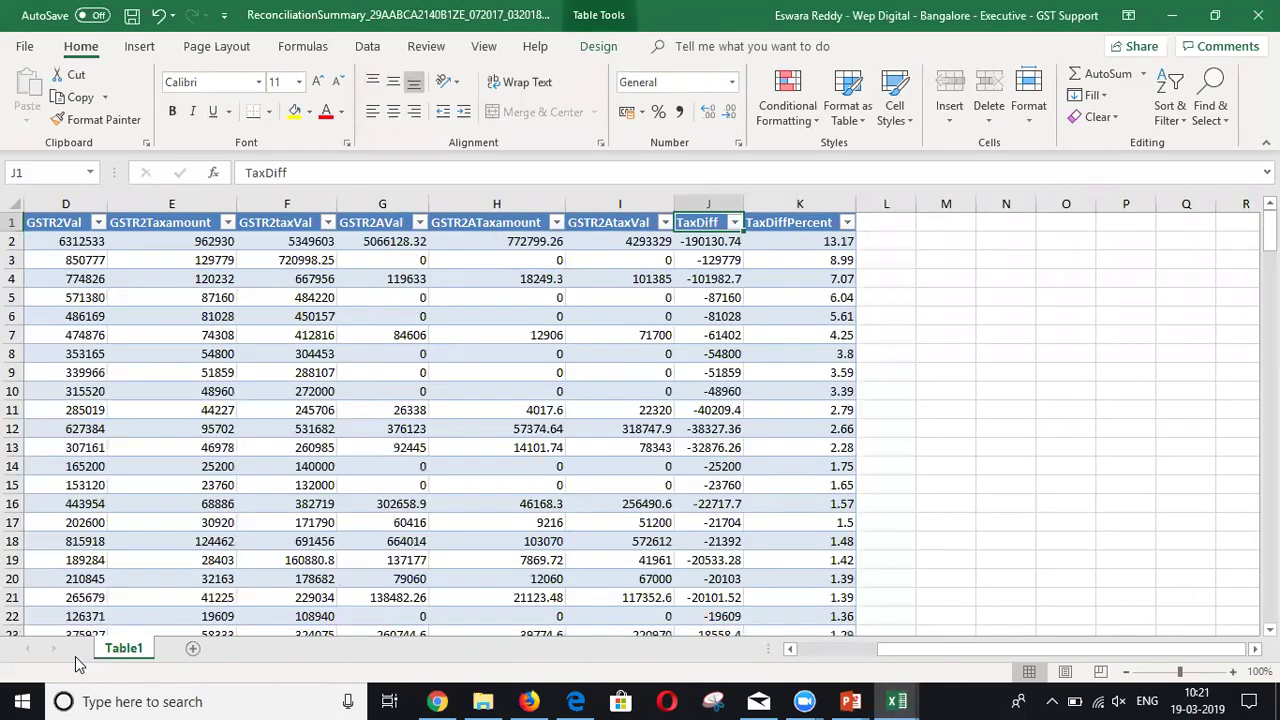
Step: Switch to the WeP GST Panel in Chrome and review the Reconciliation Summary page's supplier table, export options and summary settings
key("alt+Tab")
key("Tab")
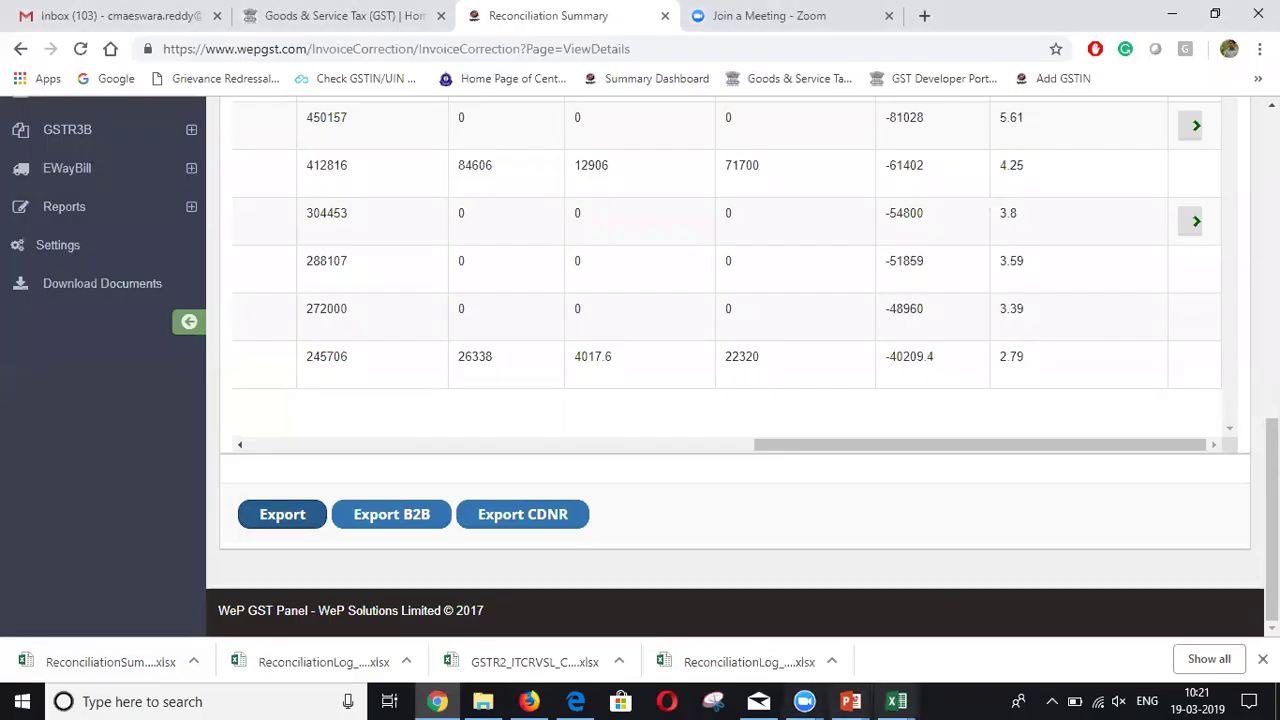
scroll(720, 350, "up", 2)
scroll(400, 494, "up", 1)
scroll(400, 494, "down", 2)
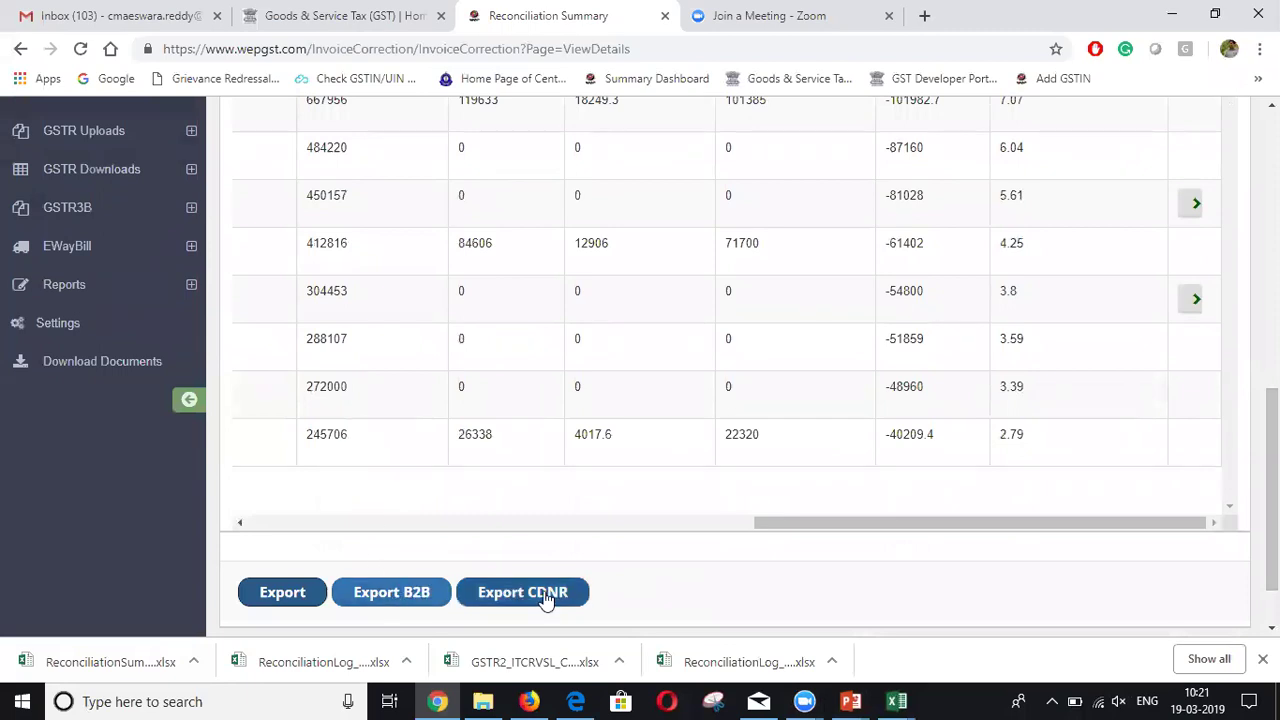
scroll(1272, 490, "up", 3)
scroll(740, 364, "down", 2)
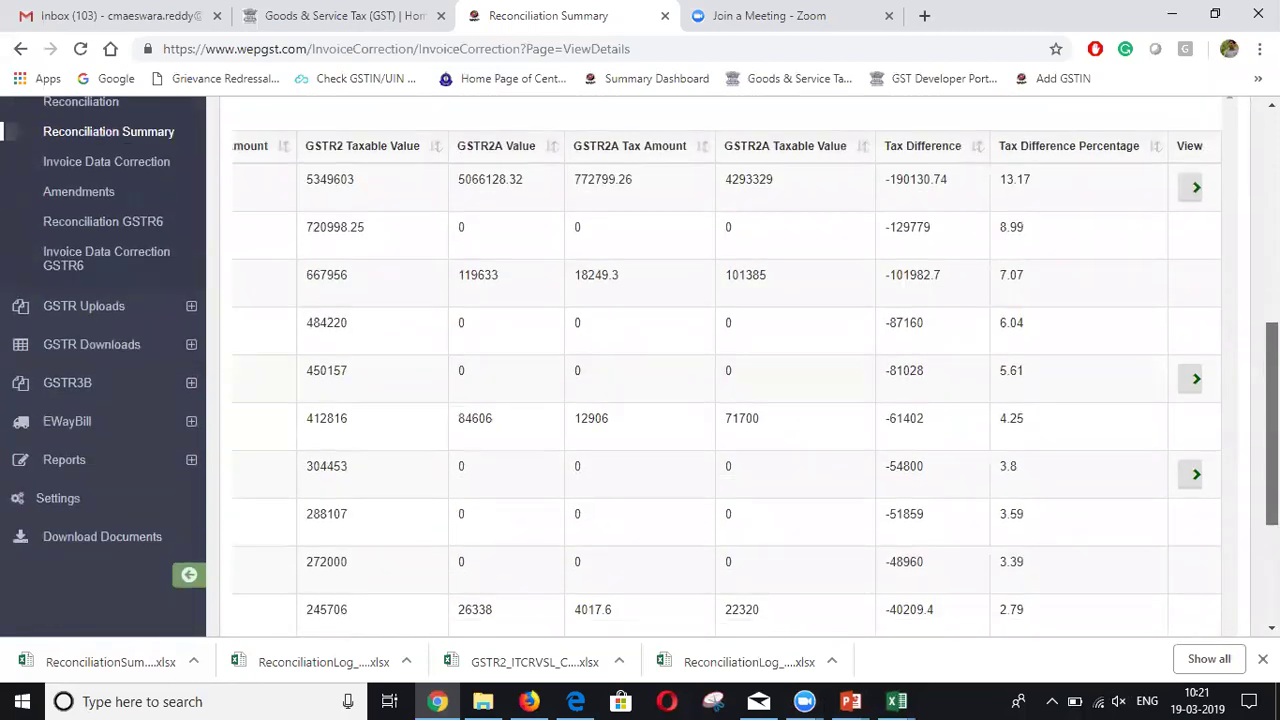
scroll(740, 364, "up", 2)
scroll(740, 364, "up", 4)
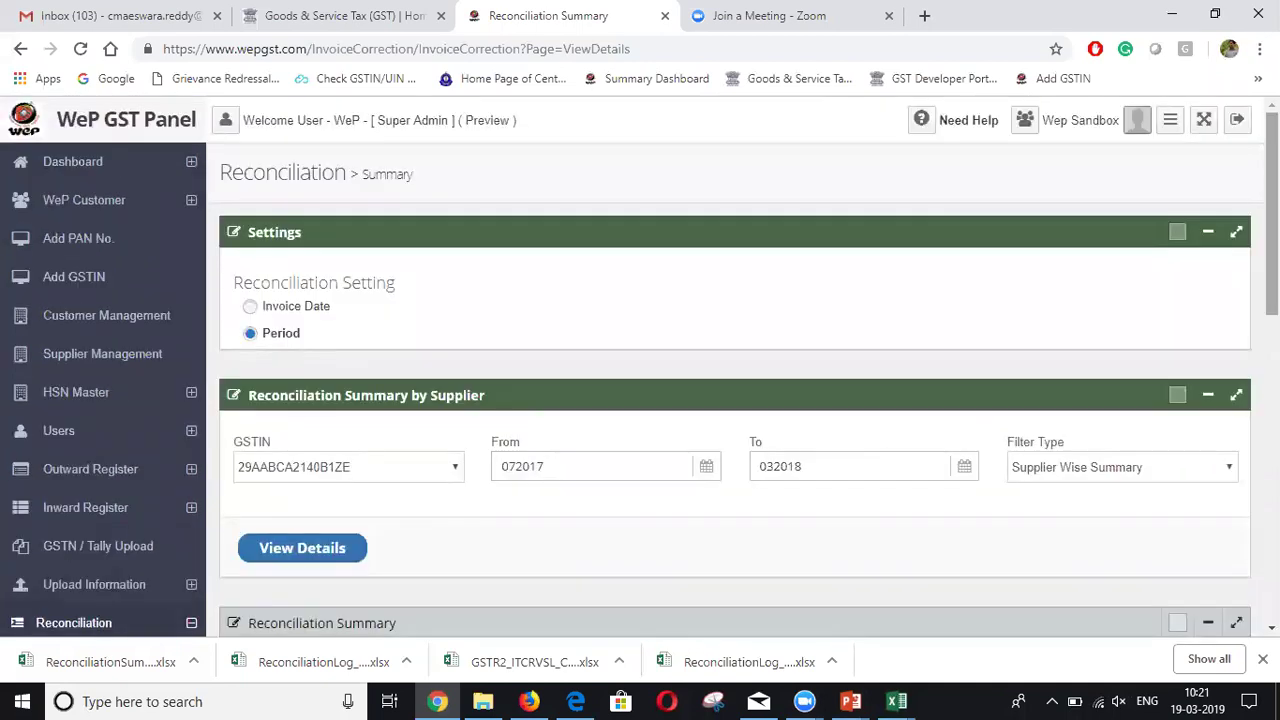
scroll(740, 364, "down", 3)
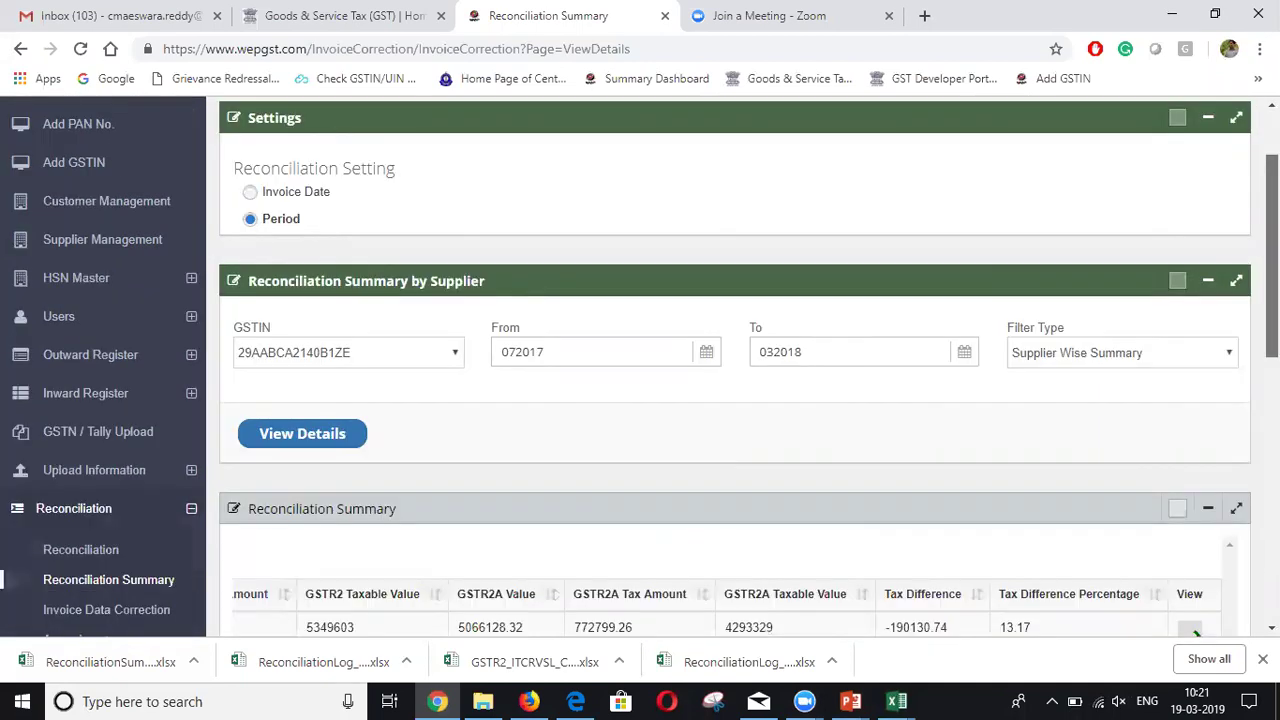
scroll(740, 364, "down", 1)
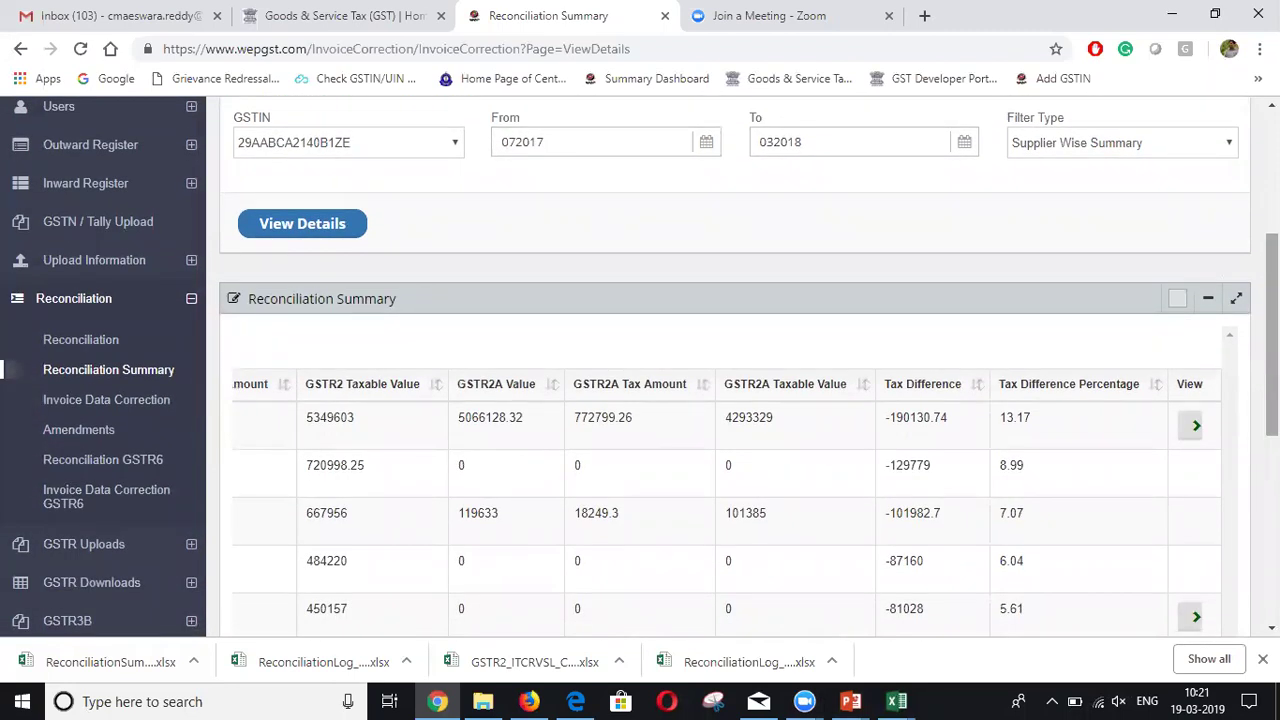
scroll(735, 364, "up", 2)
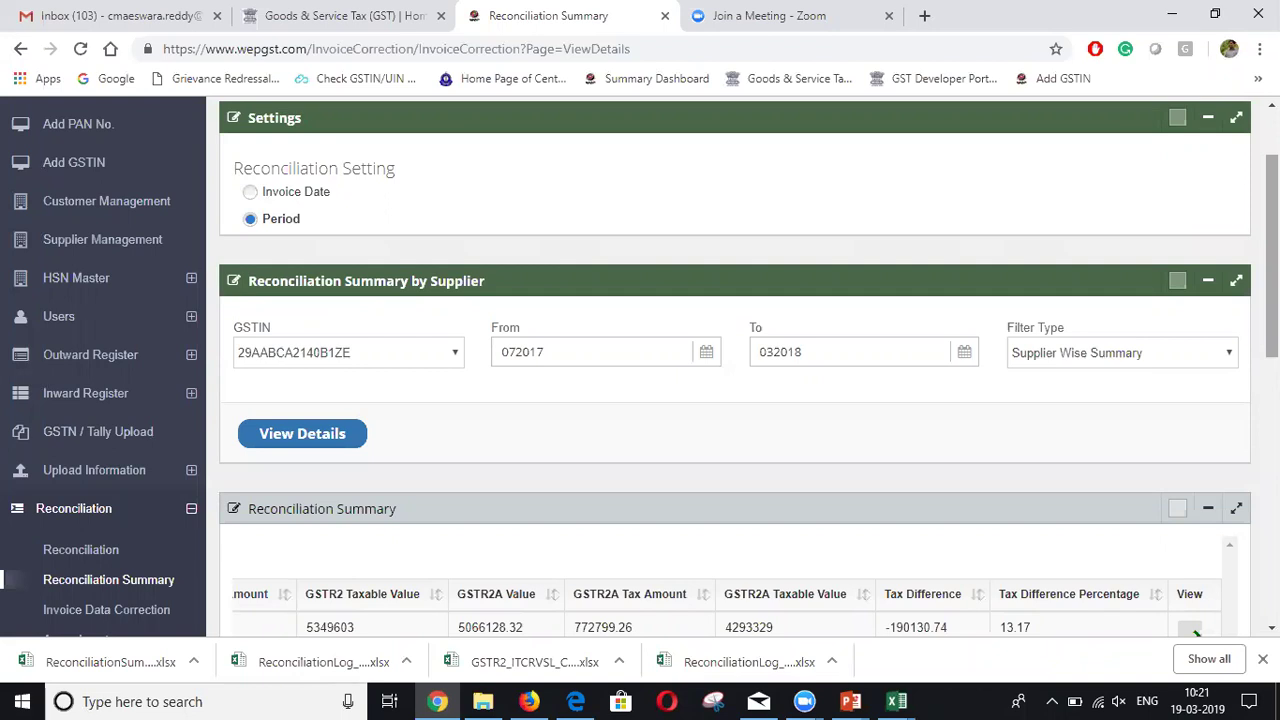
scroll(47, 457, "up", 1)
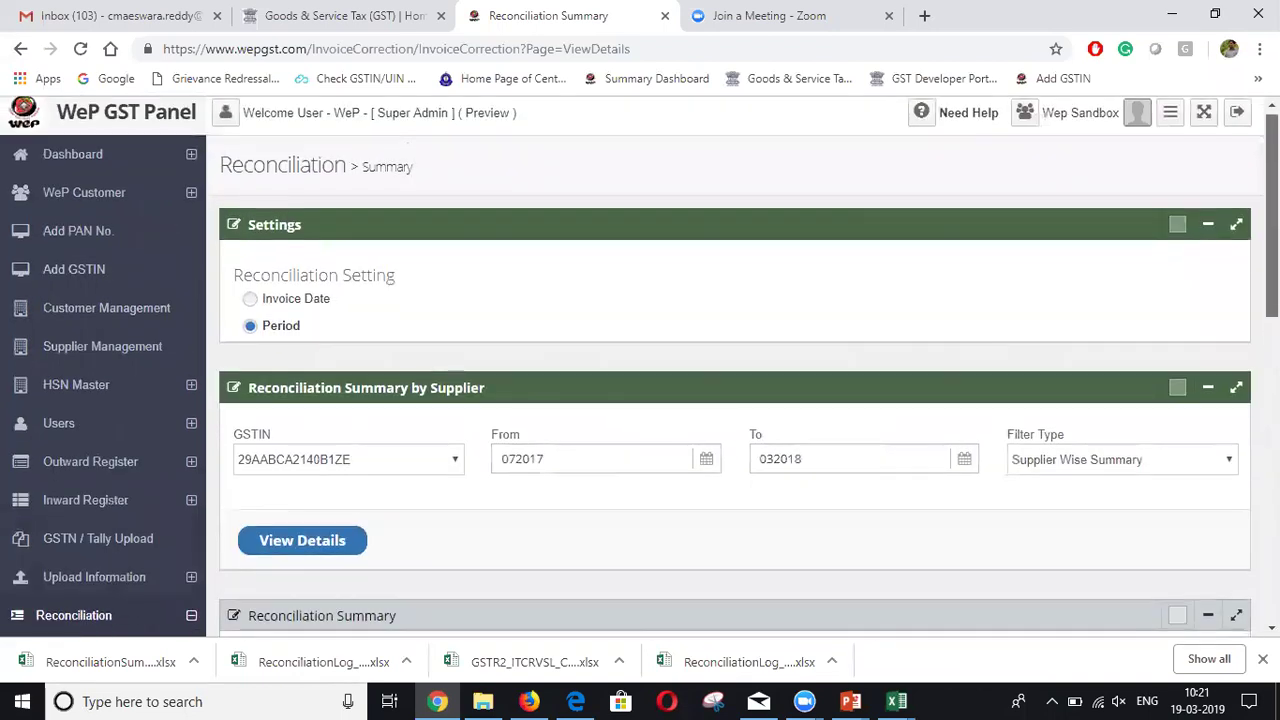
Step: Open the GSTR 2 Reconciliation page and look over its matched, missing, mismatch and hold invoice sections
scroll(47, 457, "down", 3)
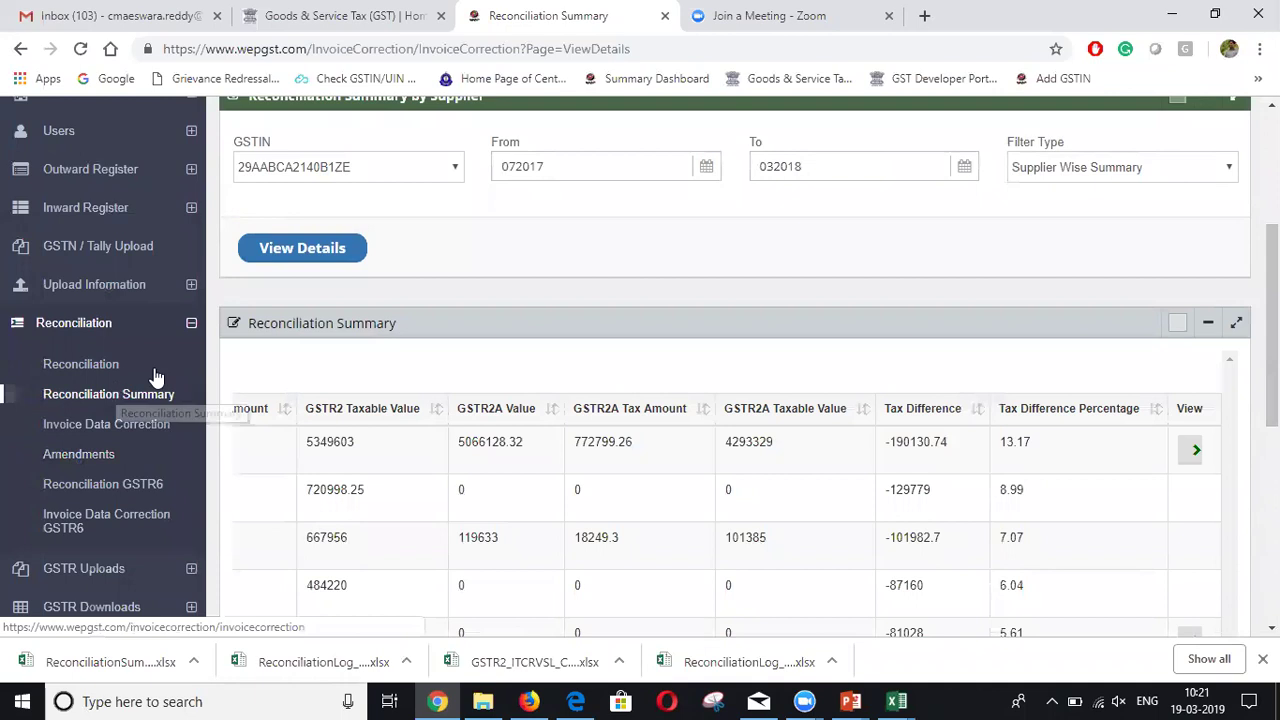
left_click(100, 366)
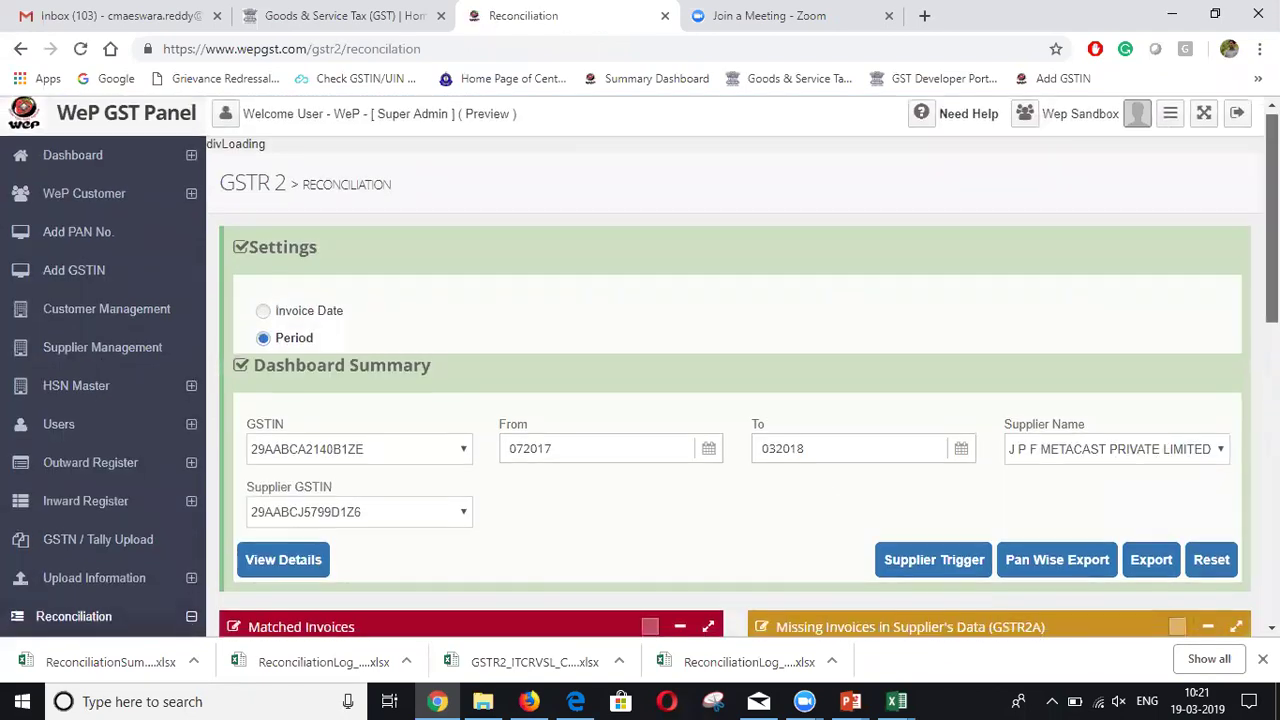
scroll(100, 372, "down", 2)
scroll(640, 383, "down", 2)
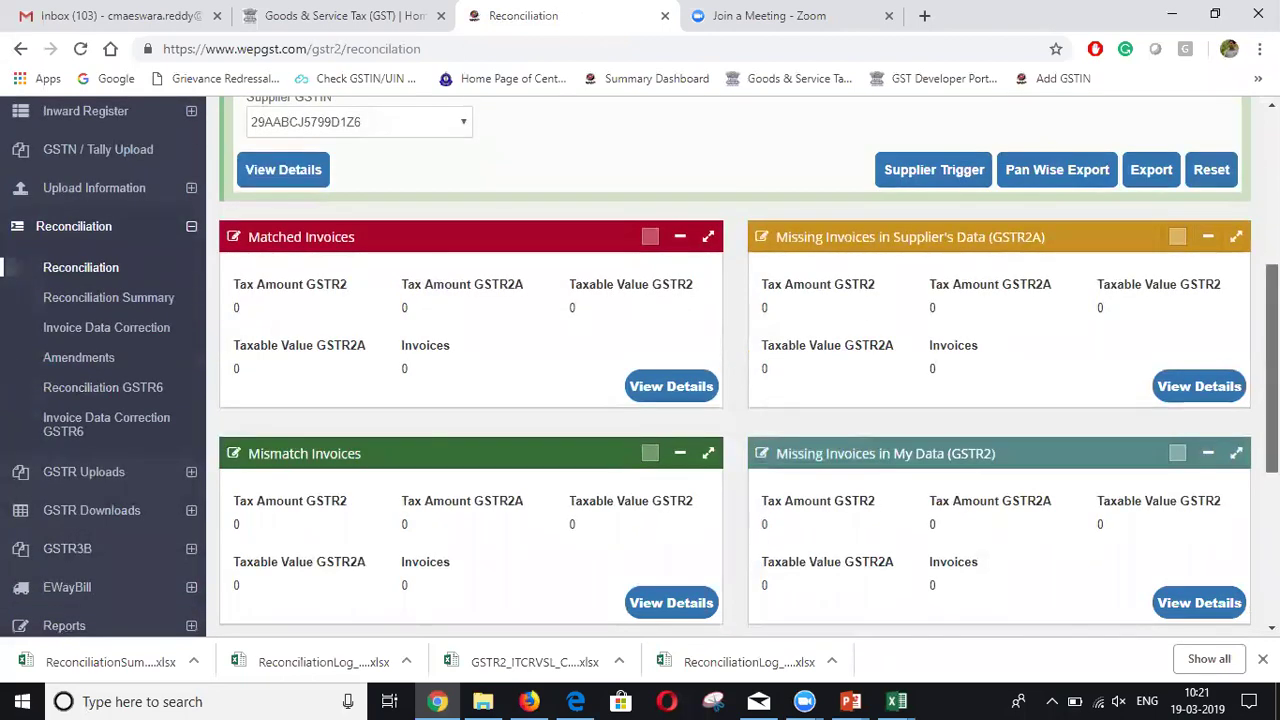
scroll(735, 370, "down", 2)
scroll(735, 370, "up", 3)
scroll(740, 370, "down", 1)
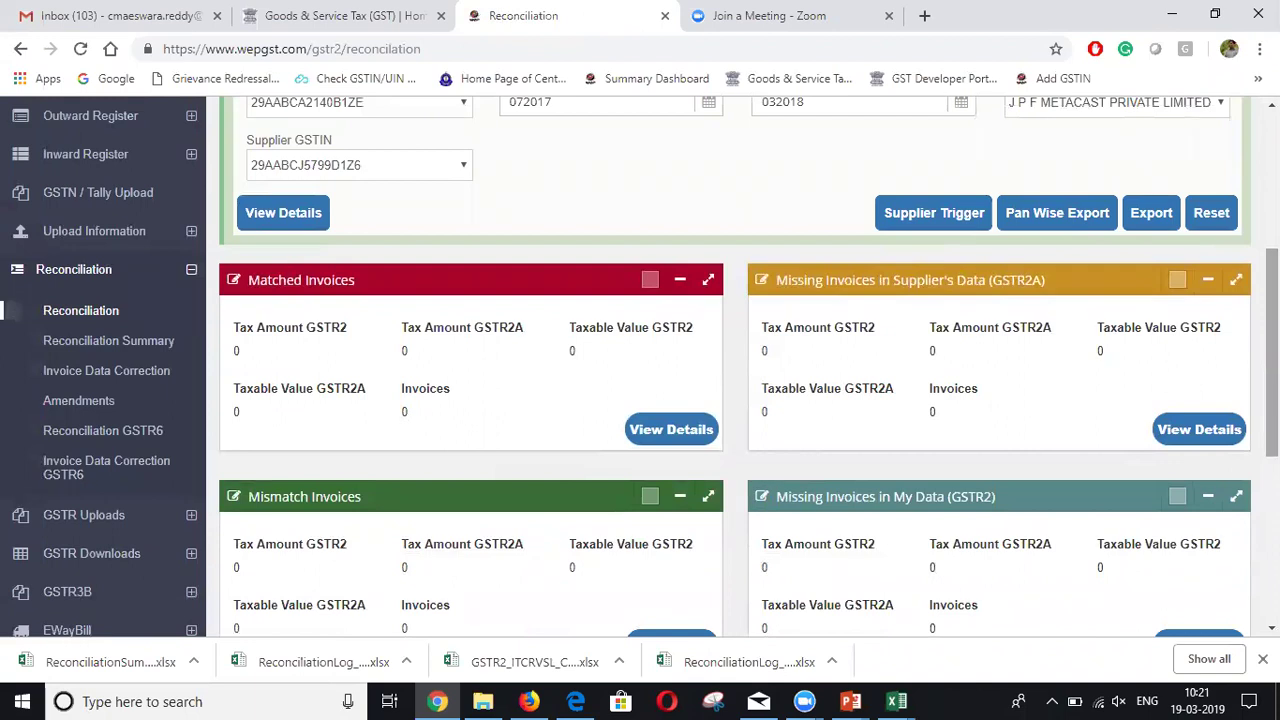
scroll(735, 370, "down", 2)
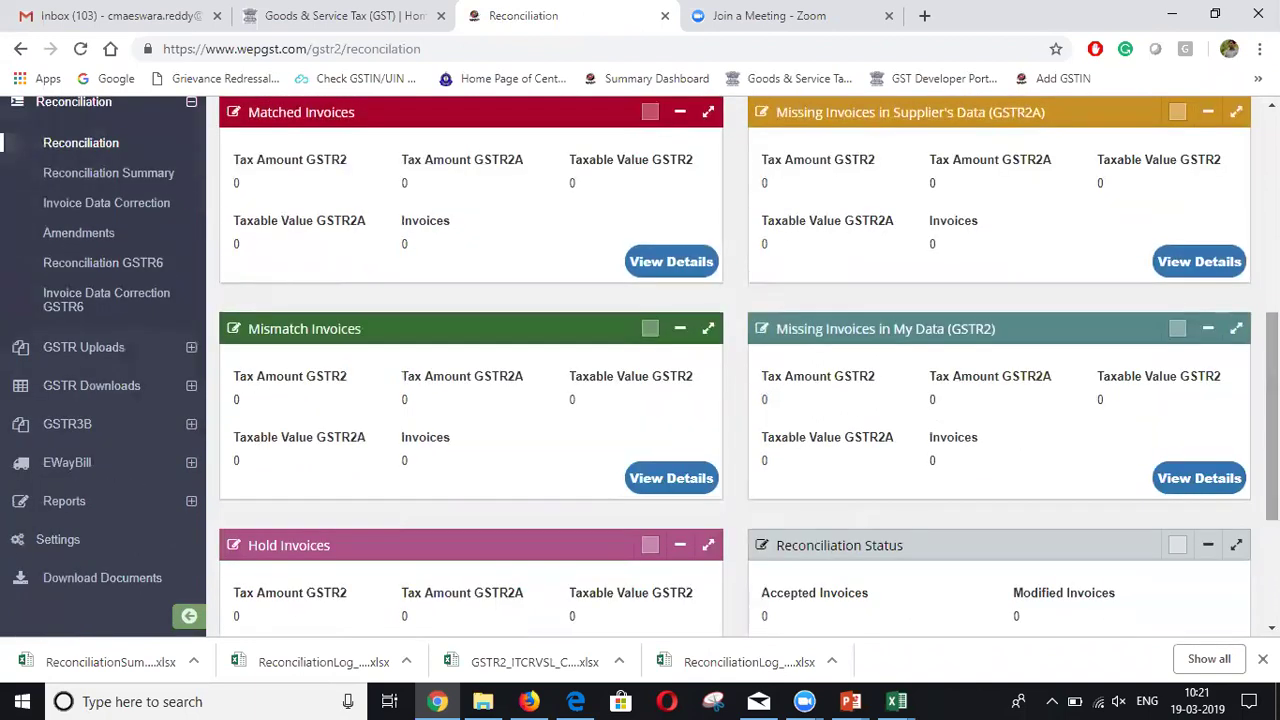
scroll(334, 277, "down", 2)
scroll(334, 277, "up", 5)
scroll(334, 277, "down", 3)
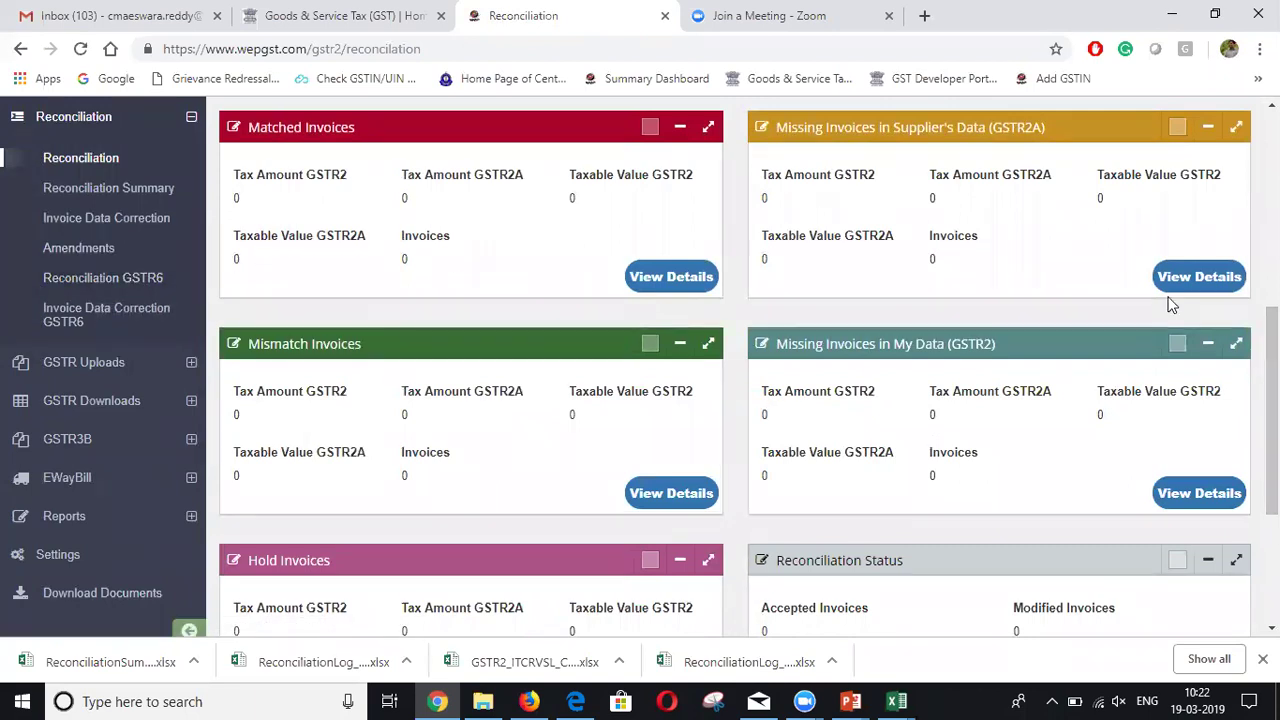
Step: Review the page's period setting, Dashboard Summary filters and export actions alongside the matched and missing invoice sections
scroll(774, 518, "up", 6)
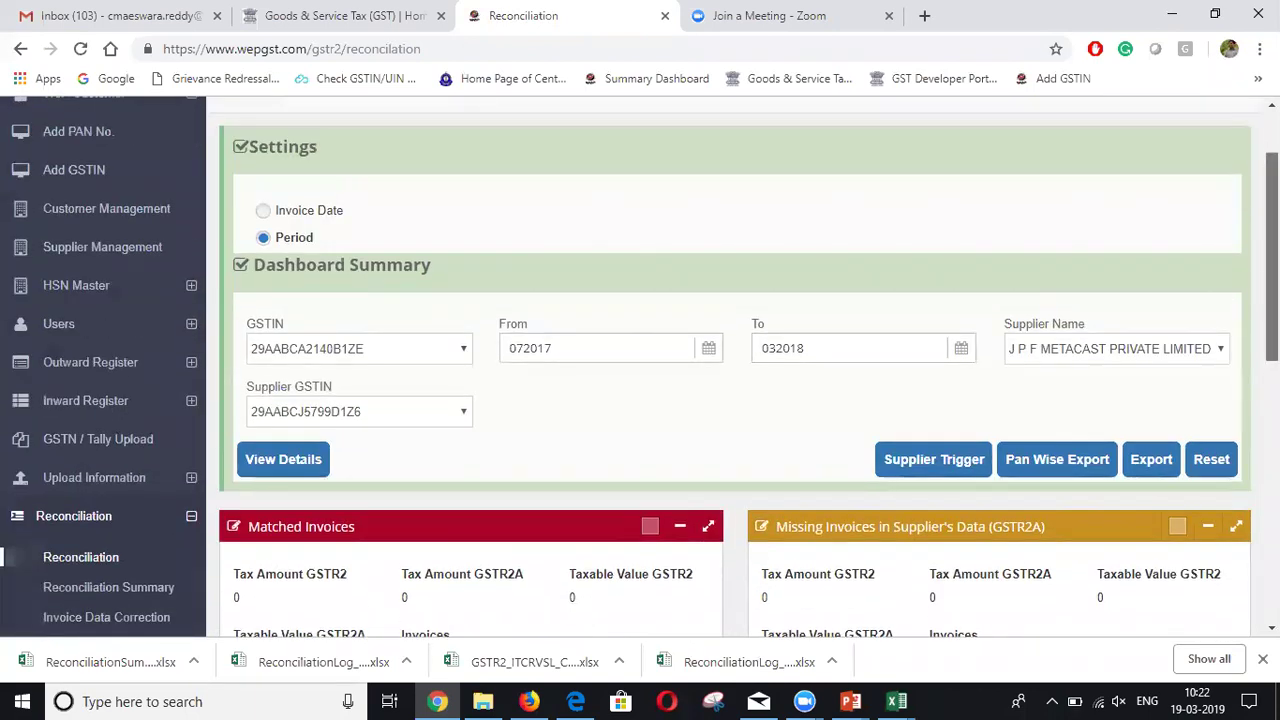
scroll(774, 518, "down", 3)
scroll(774, 518, "down", 1)
scroll(774, 518, "up", 2)
scroll(1010, 258, "down", 1)
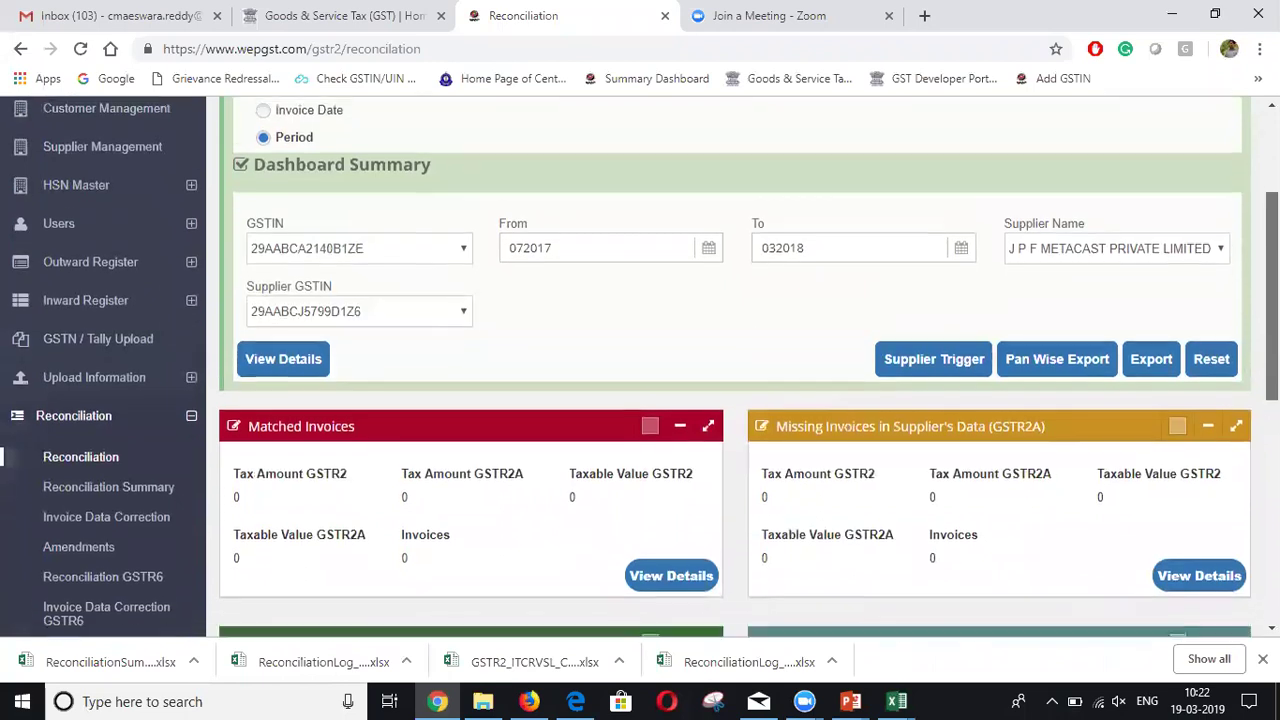
scroll(1272, 300, "down", 1)
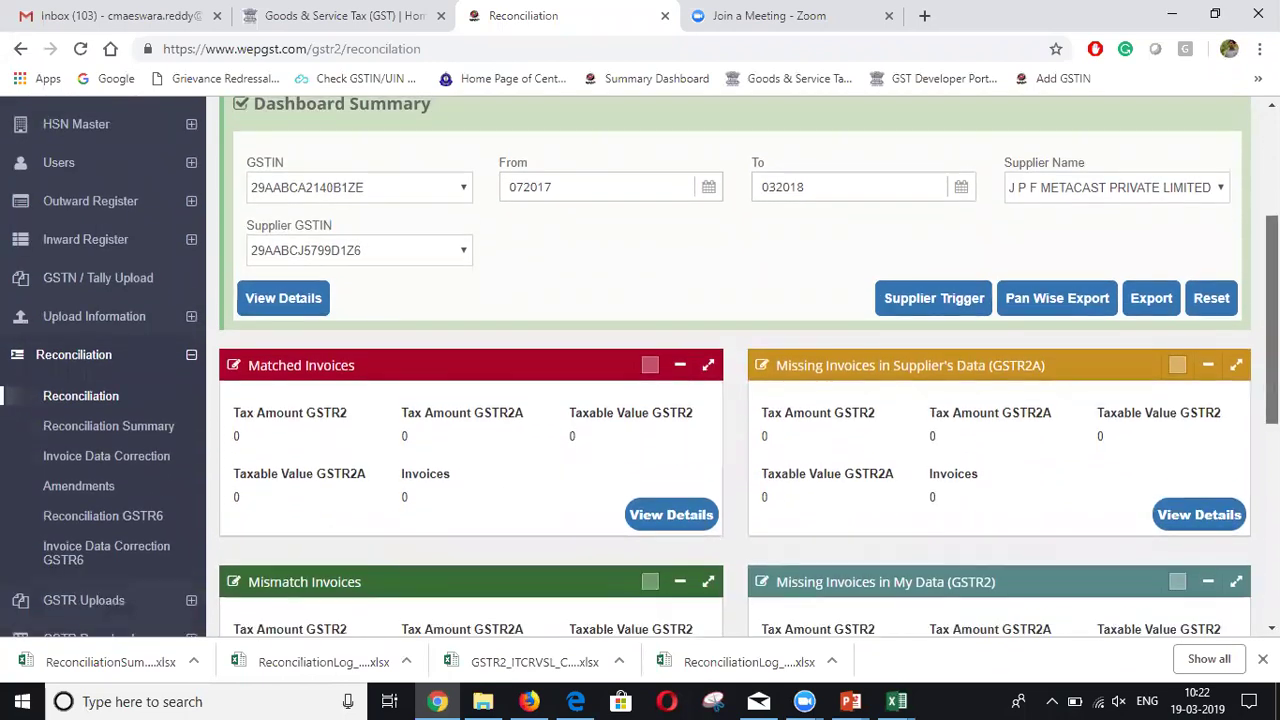
scroll(1272, 300, "down", 2)
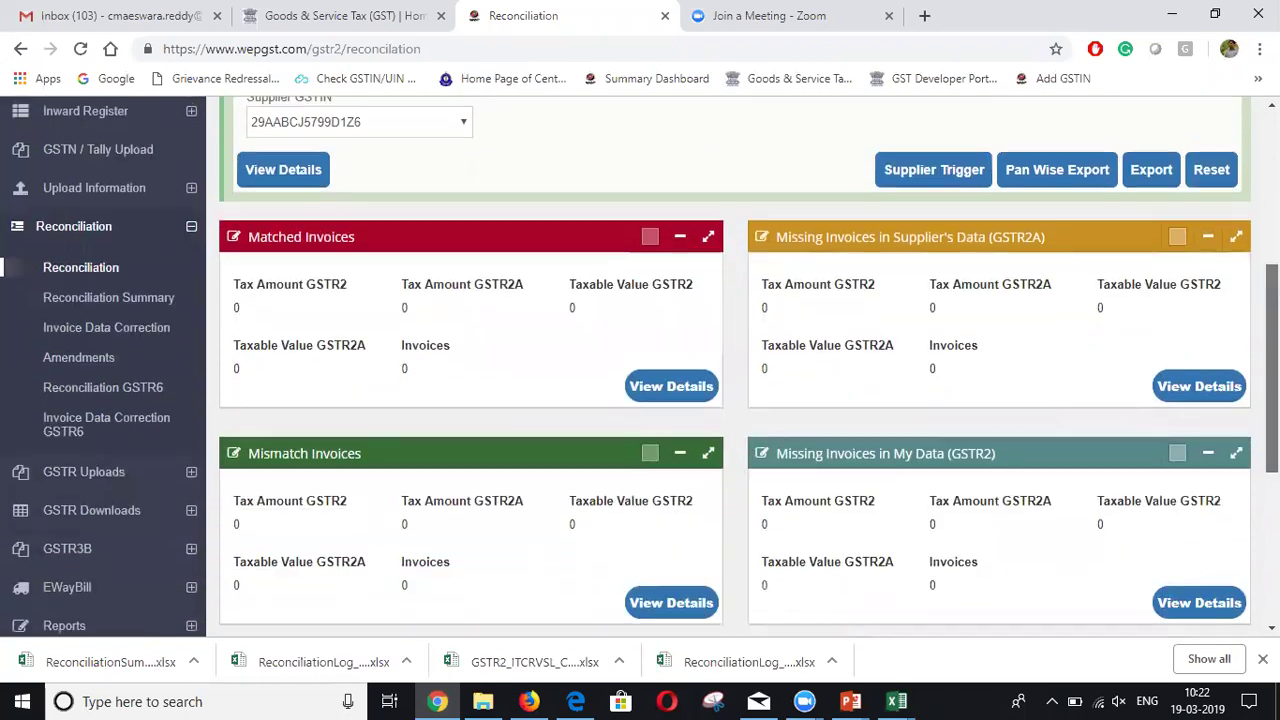
scroll(1272, 300, "up", 1)
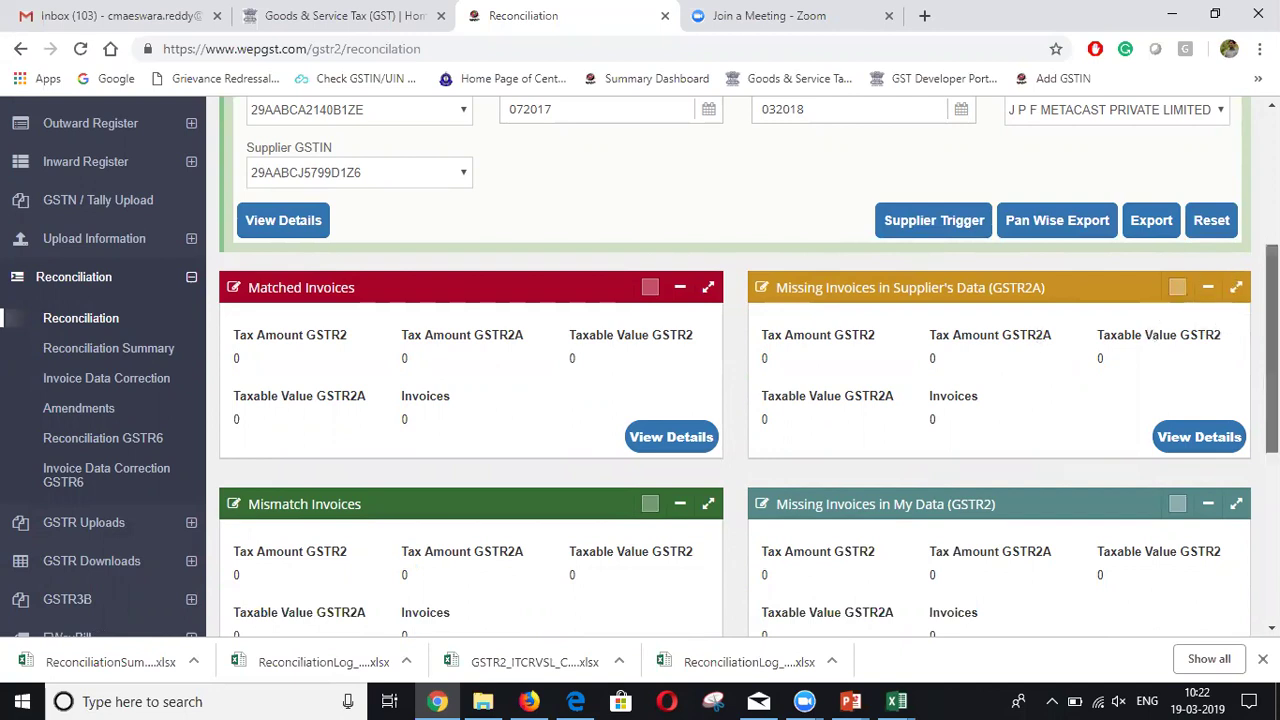
scroll(1272, 350, "down", 1)
scroll(1053, 406, "up", 2)
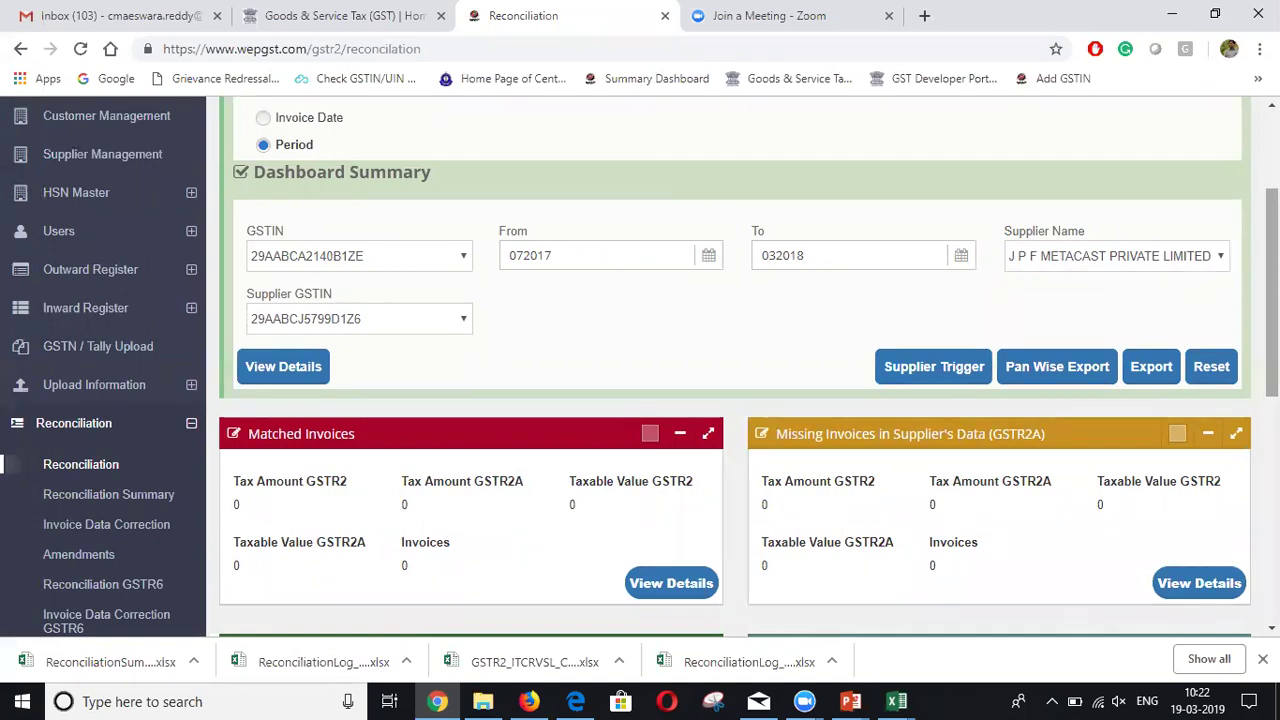
scroll(600, 340, "up", 2)
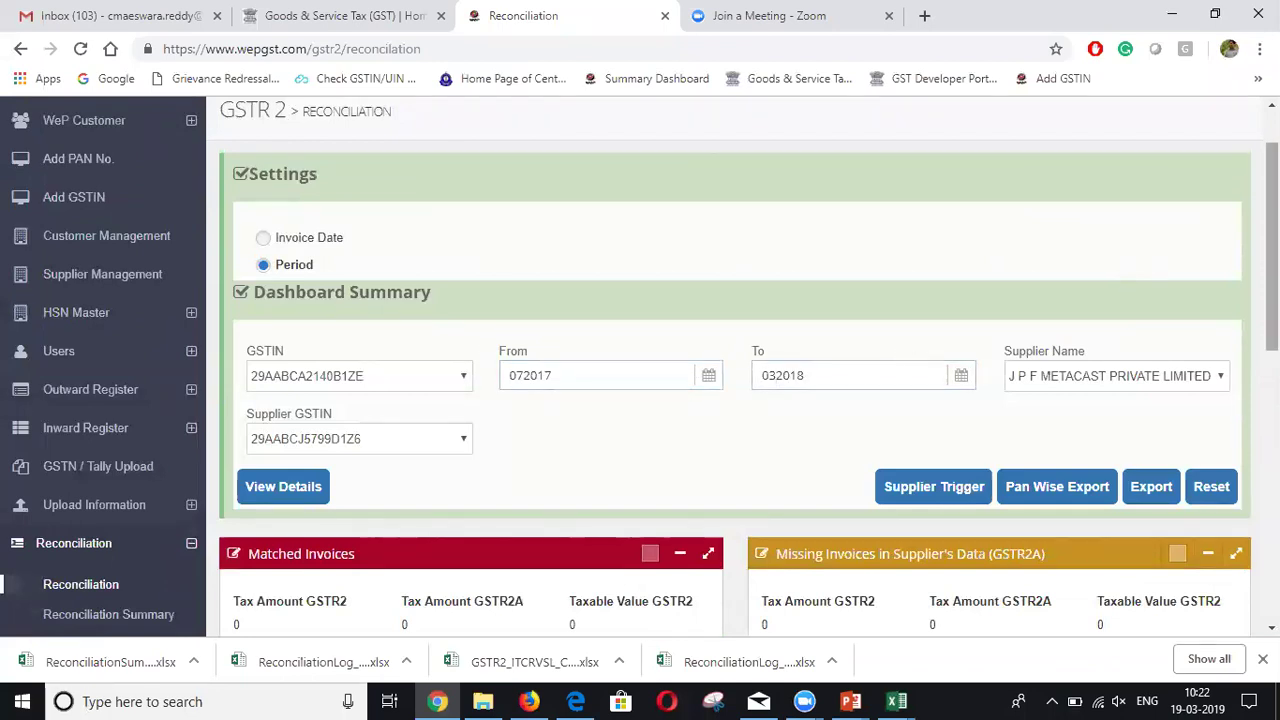
scroll(903, 354, "down", 1)
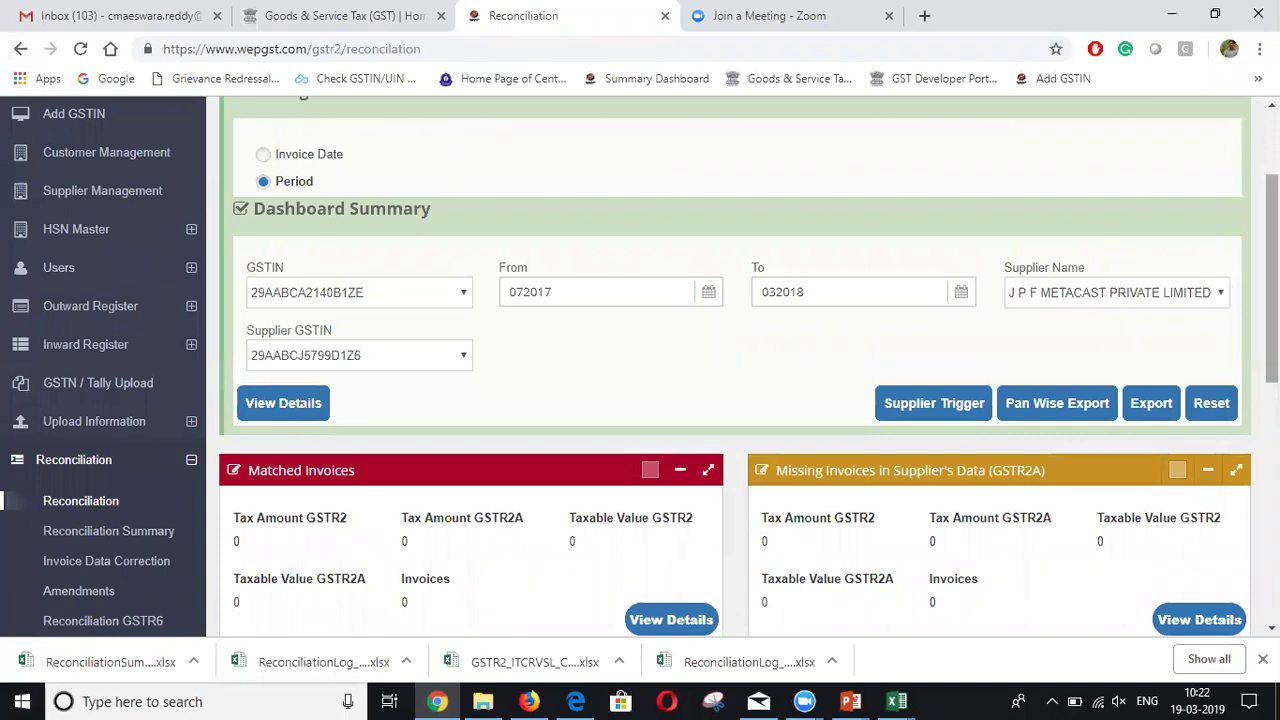
Step: Examine the full Reconciliation page, including Hold Invoices, Reconciliation Status and the supplier filters
scroll(1272, 360, "down", 3)
scroll(1272, 360, "down", 3)
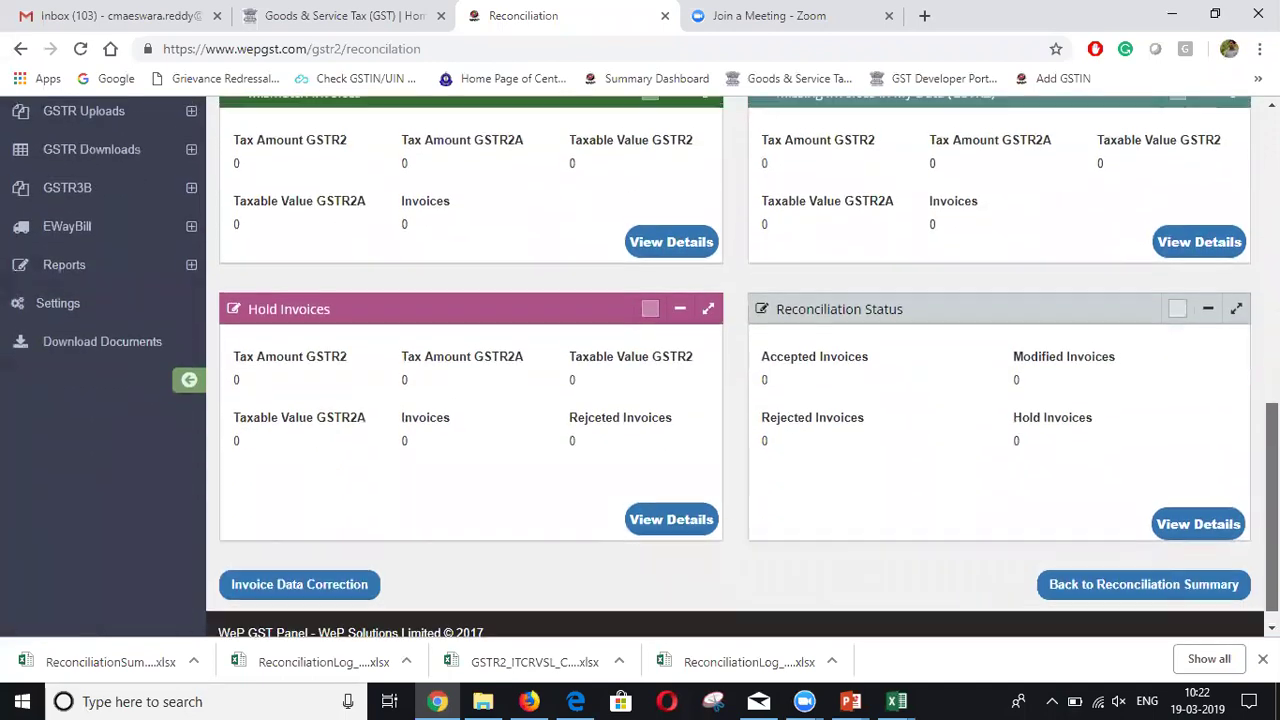
scroll(1272, 360, "up", 7)
scroll(640, 366, "down", 6)
scroll(300, 443, "up", 4)
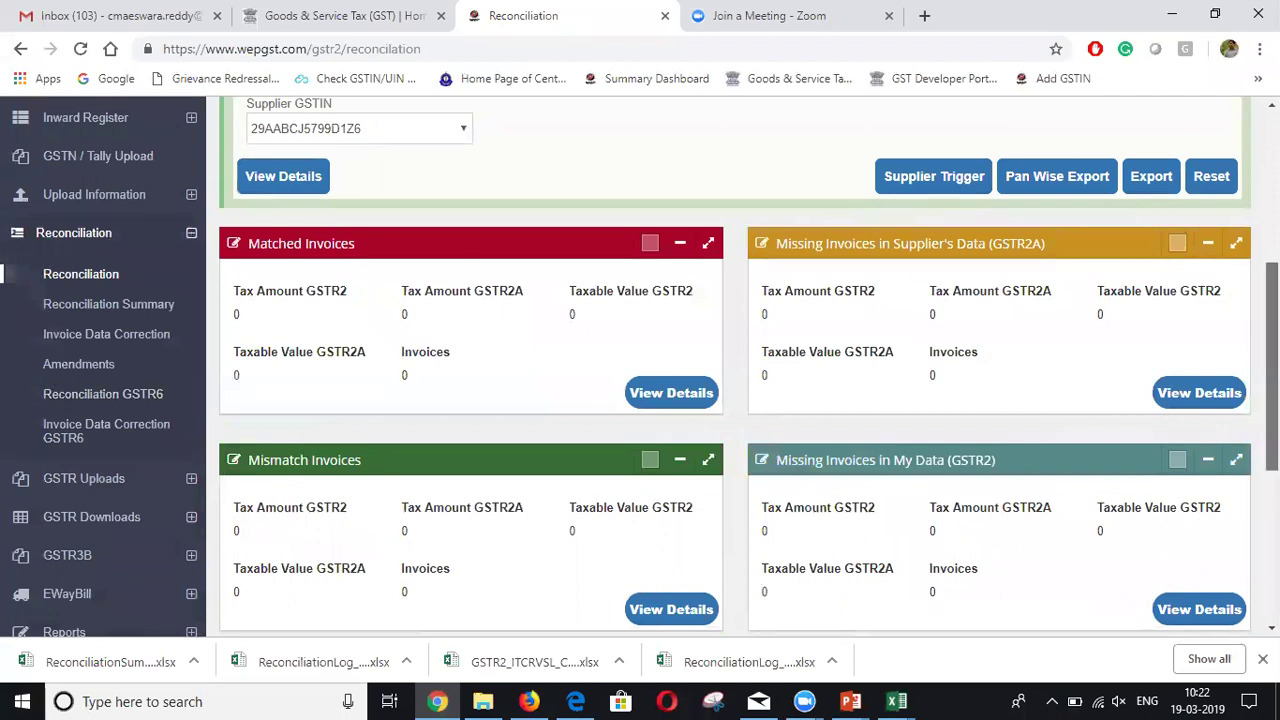
scroll(1272, 360, "down", 3)
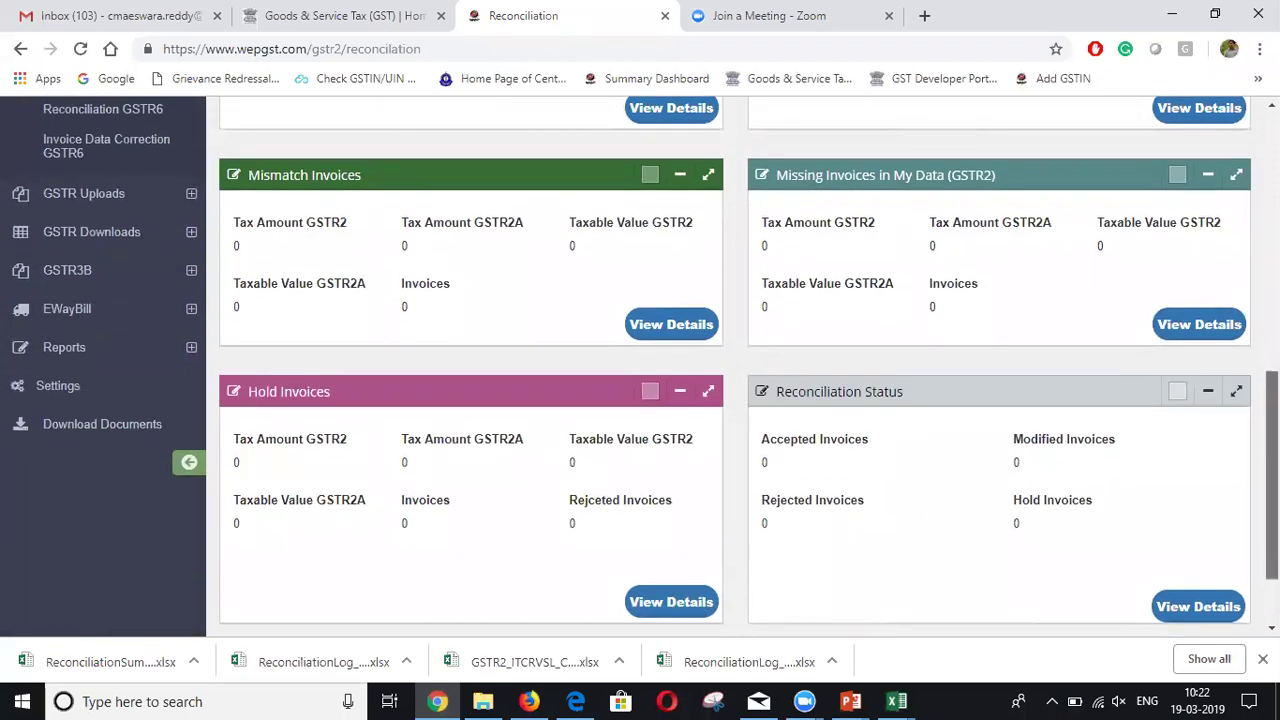
scroll(1272, 360, "up", 7)
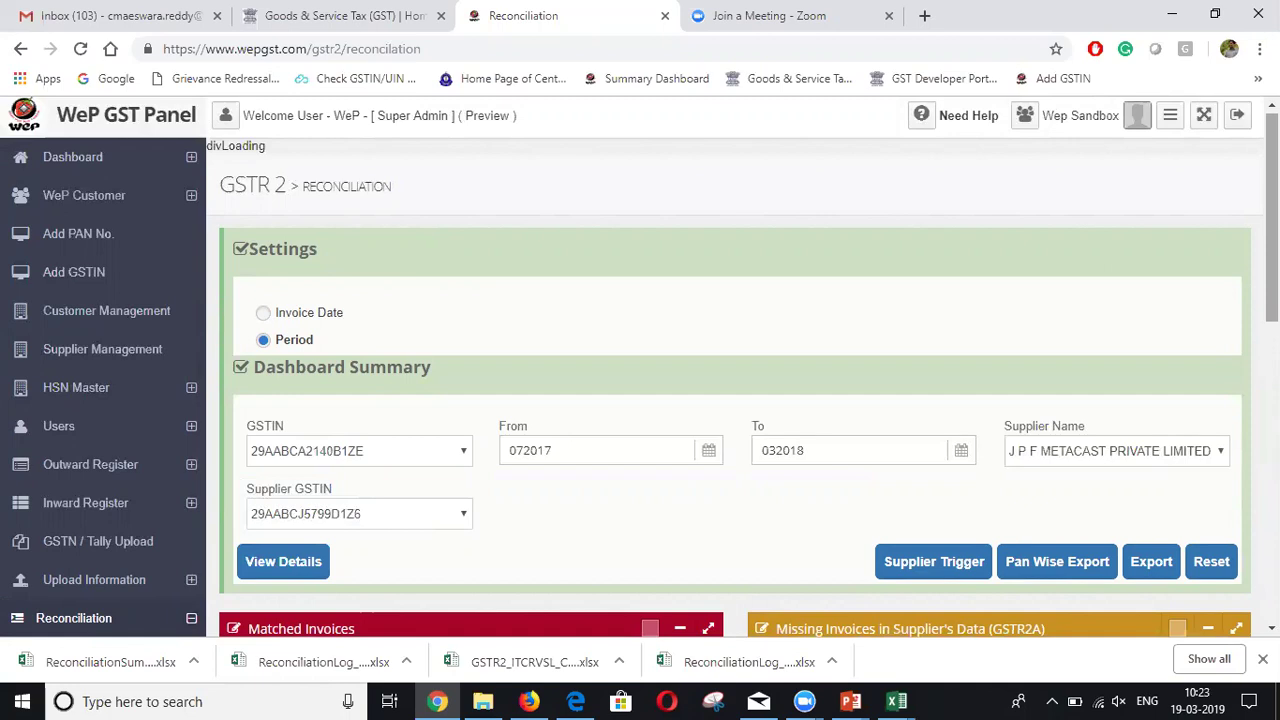
scroll(640, 367, "down", 5)
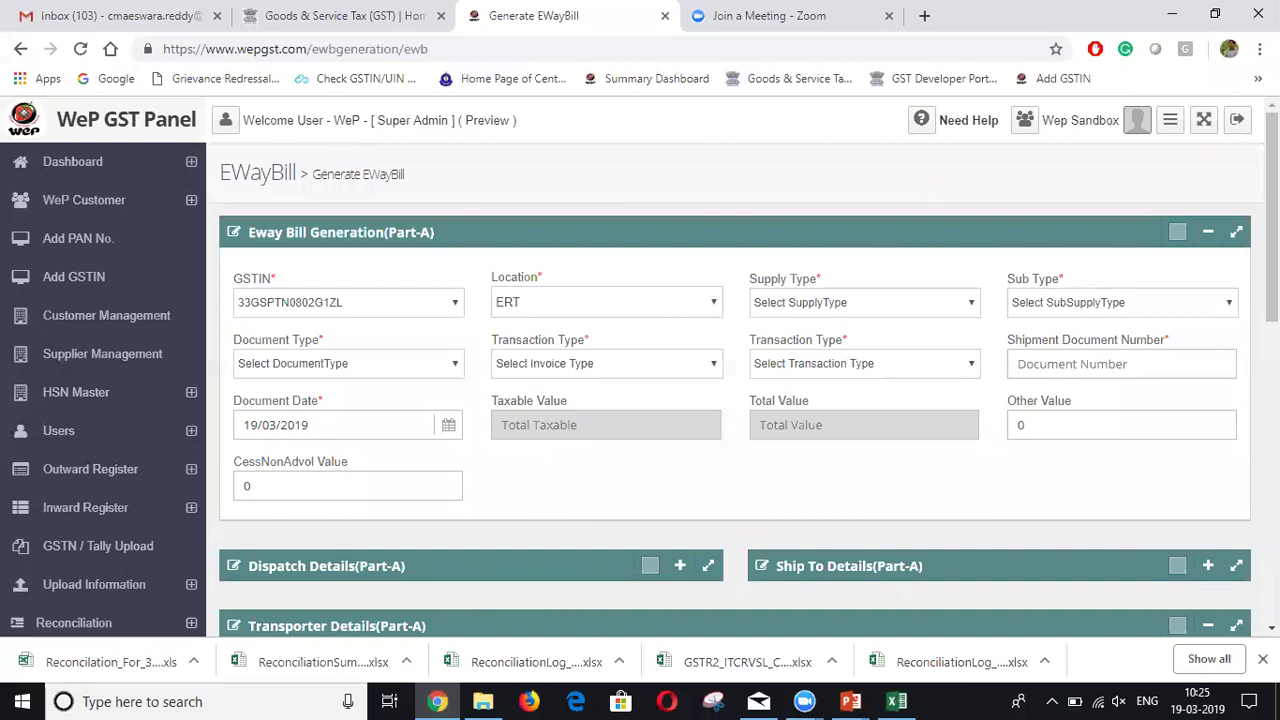
Step: Open the EWayBill section's GSTR1 Reconciliation page and select the first listed GSTIN
left_click_drag(1272, 217, 1272, 481)
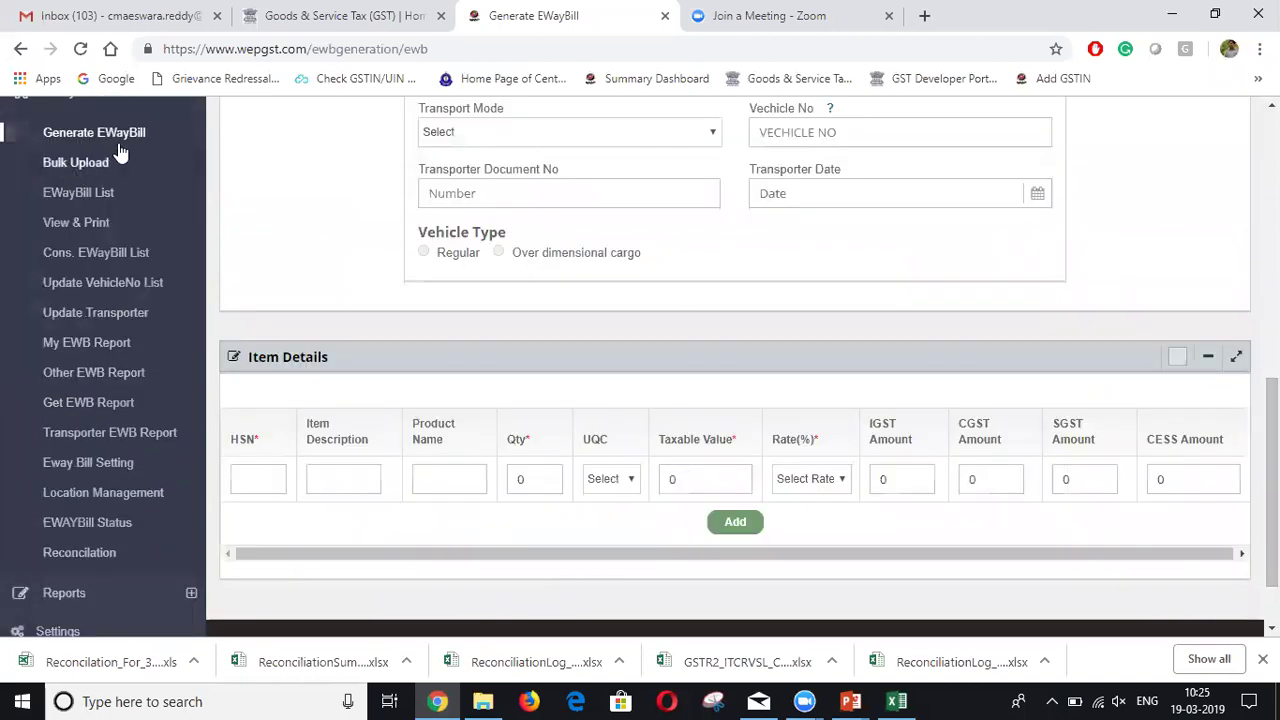
left_click_drag(109, 163, 110, 201)
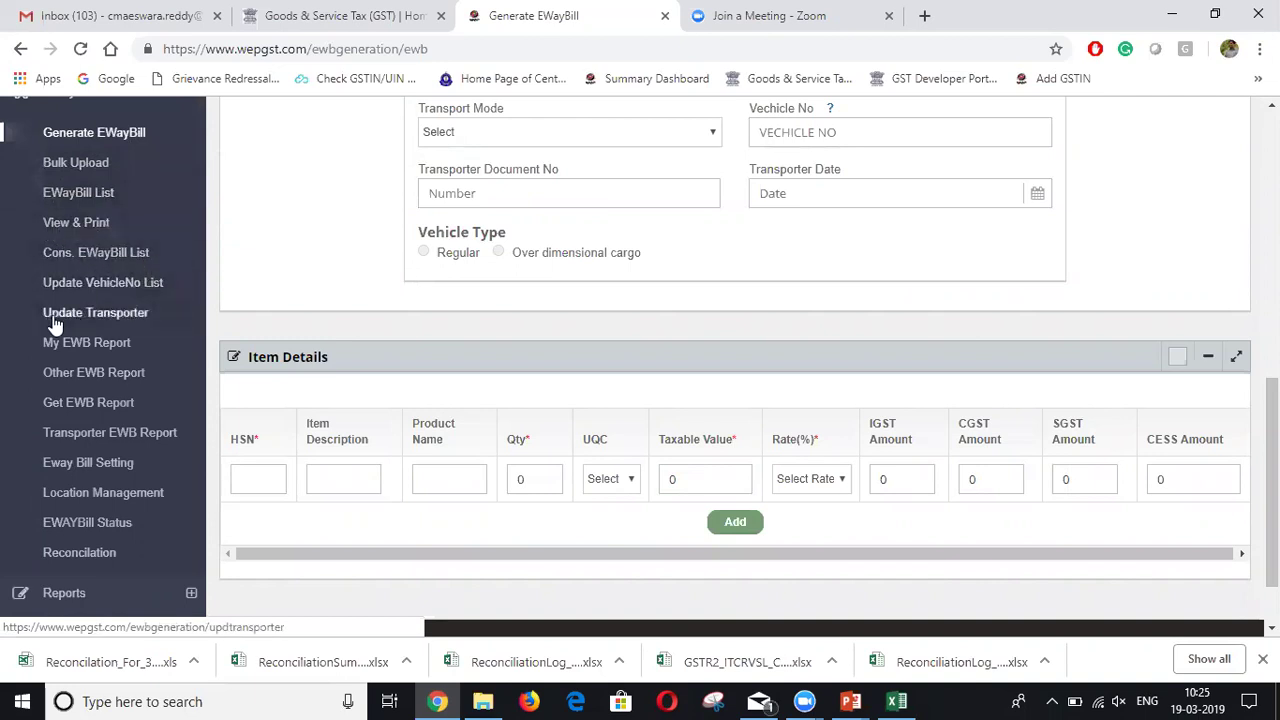
left_click(82, 552)
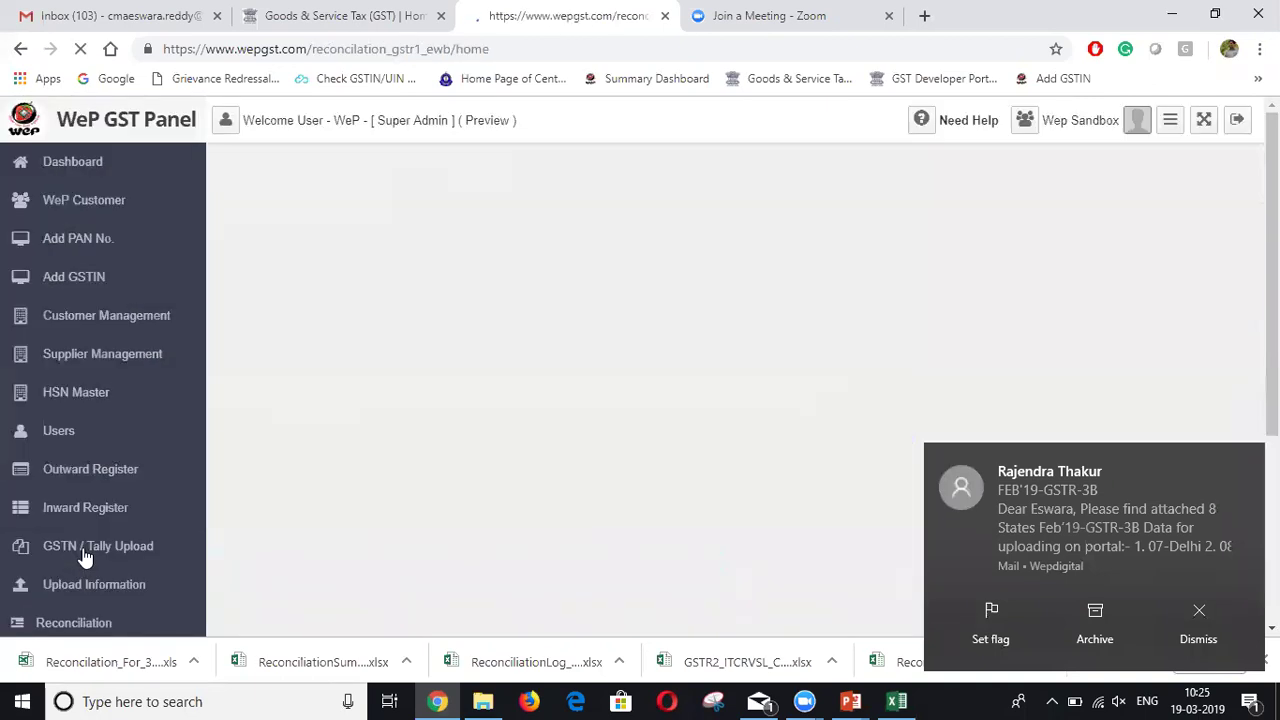
left_click(336, 323)
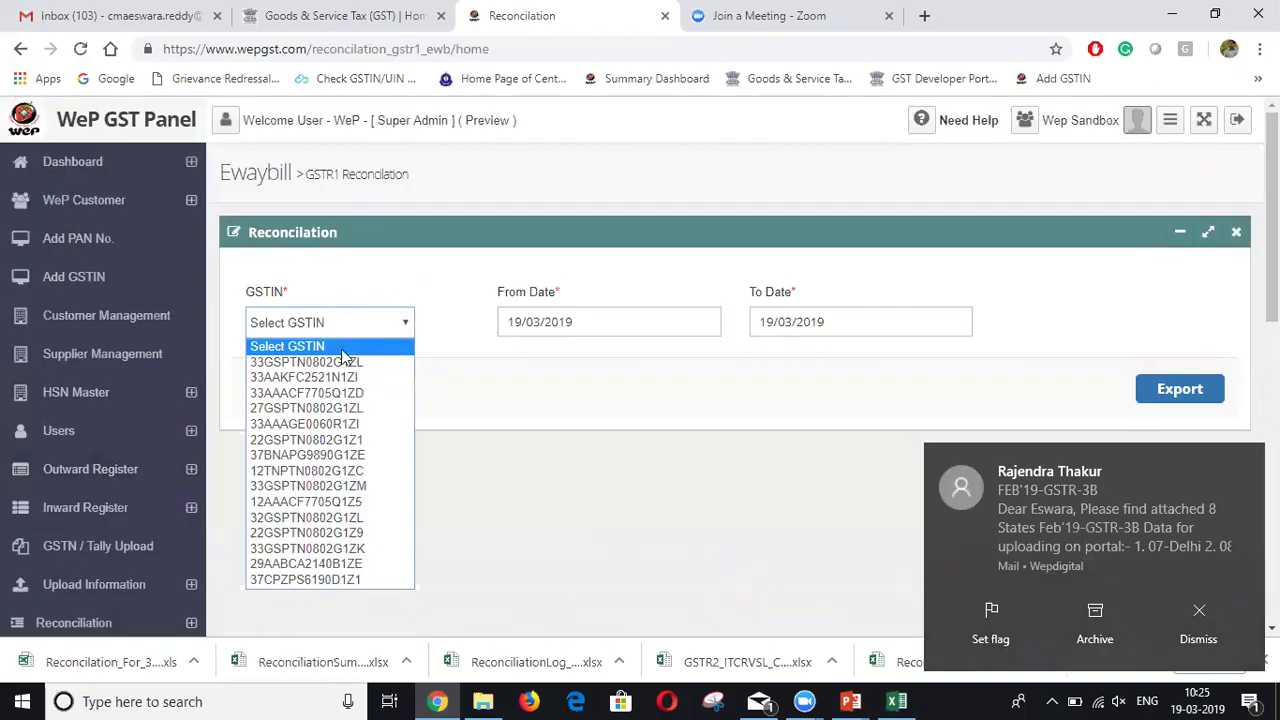
left_click(339, 355)
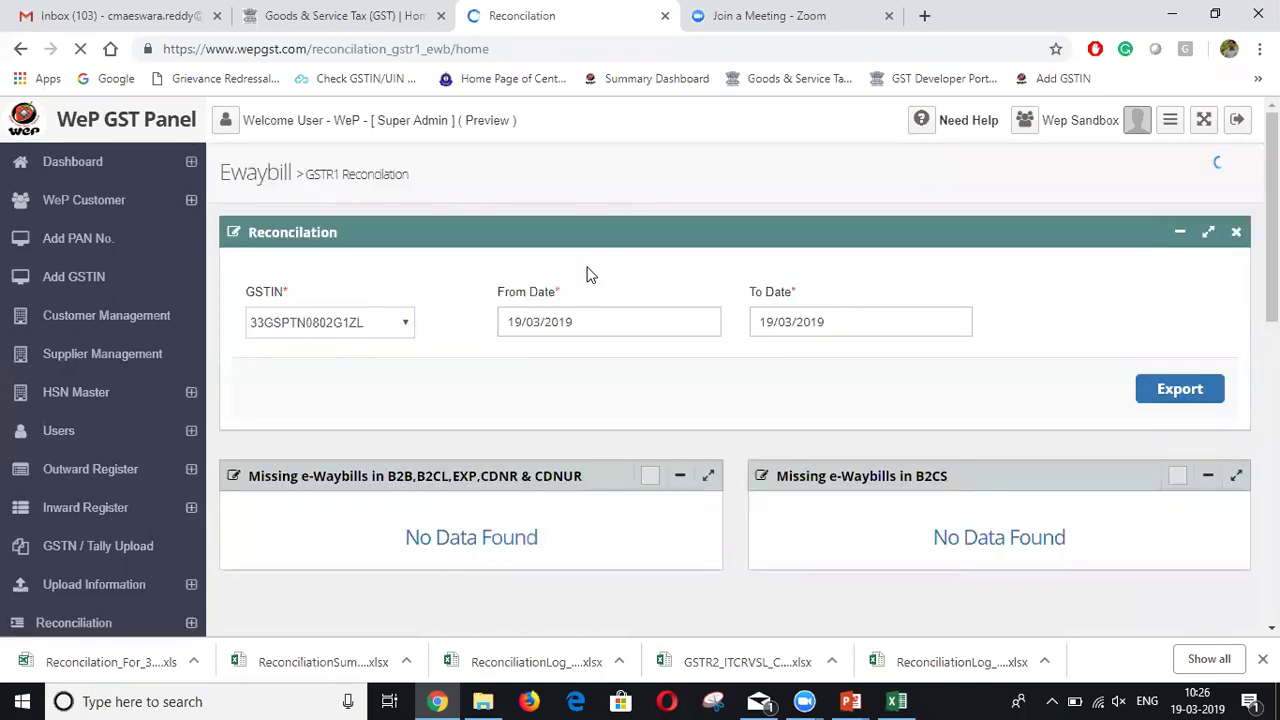
Step: Set the e-way bill reconciliation's From Date to 01/12/2018
left_click(607, 321)
double_click(515, 356)
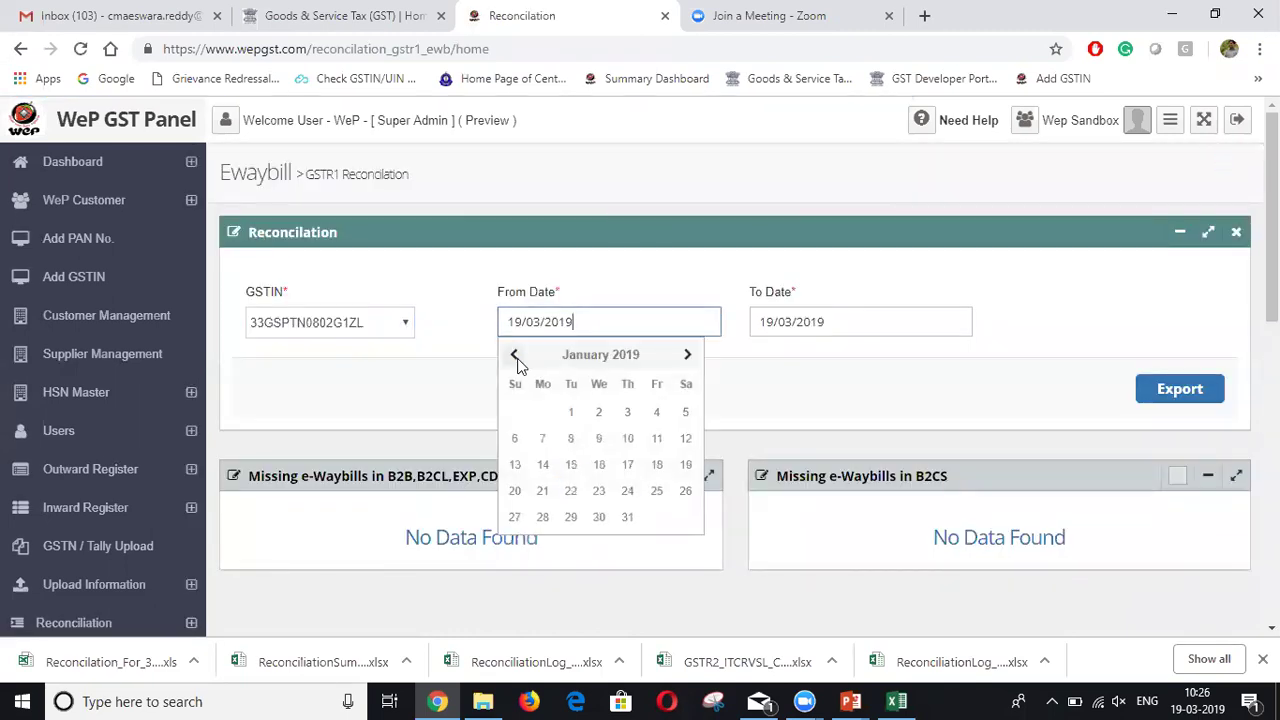
left_click(515, 356)
left_click(684, 410)
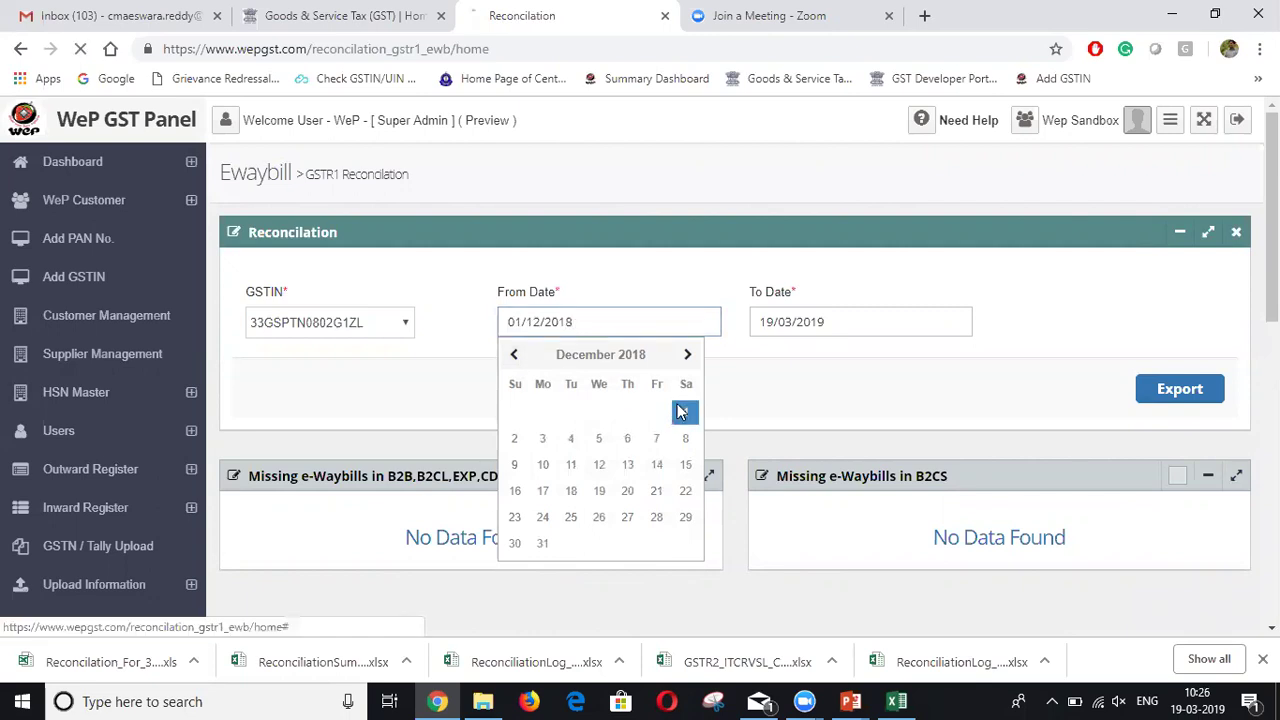
scroll(1272, 250, "down", 2)
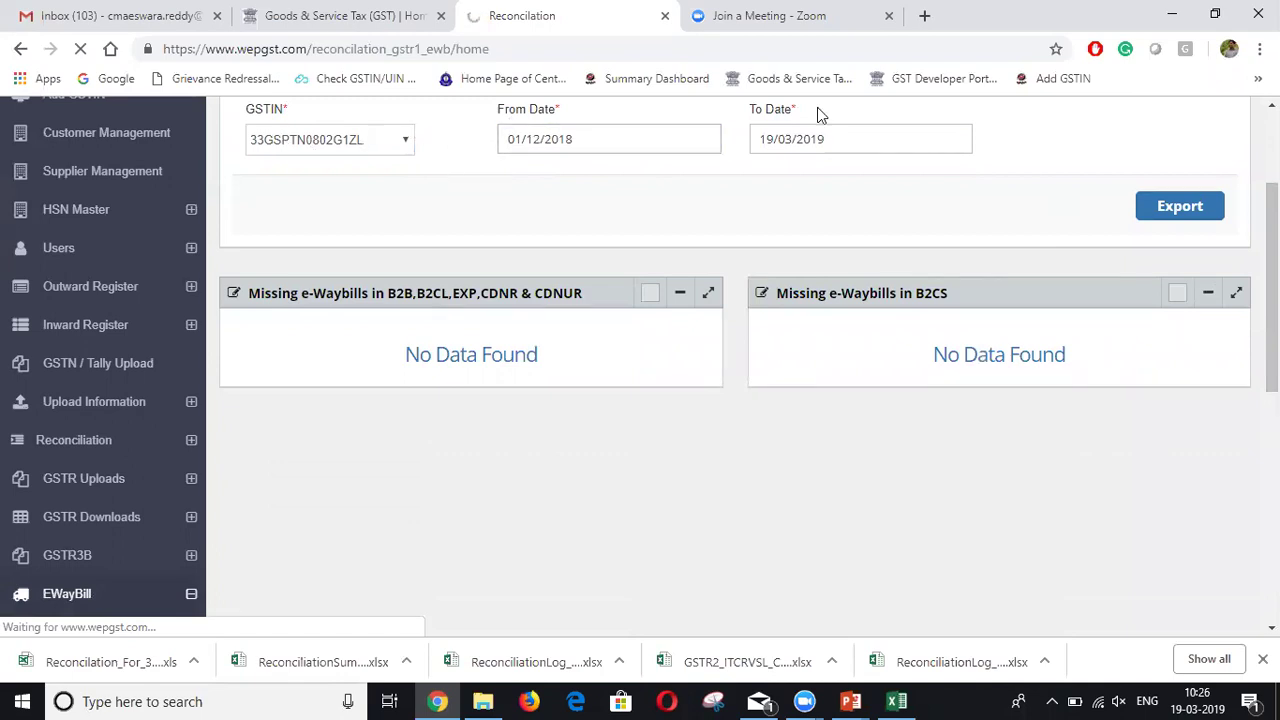
left_click(545, 142)
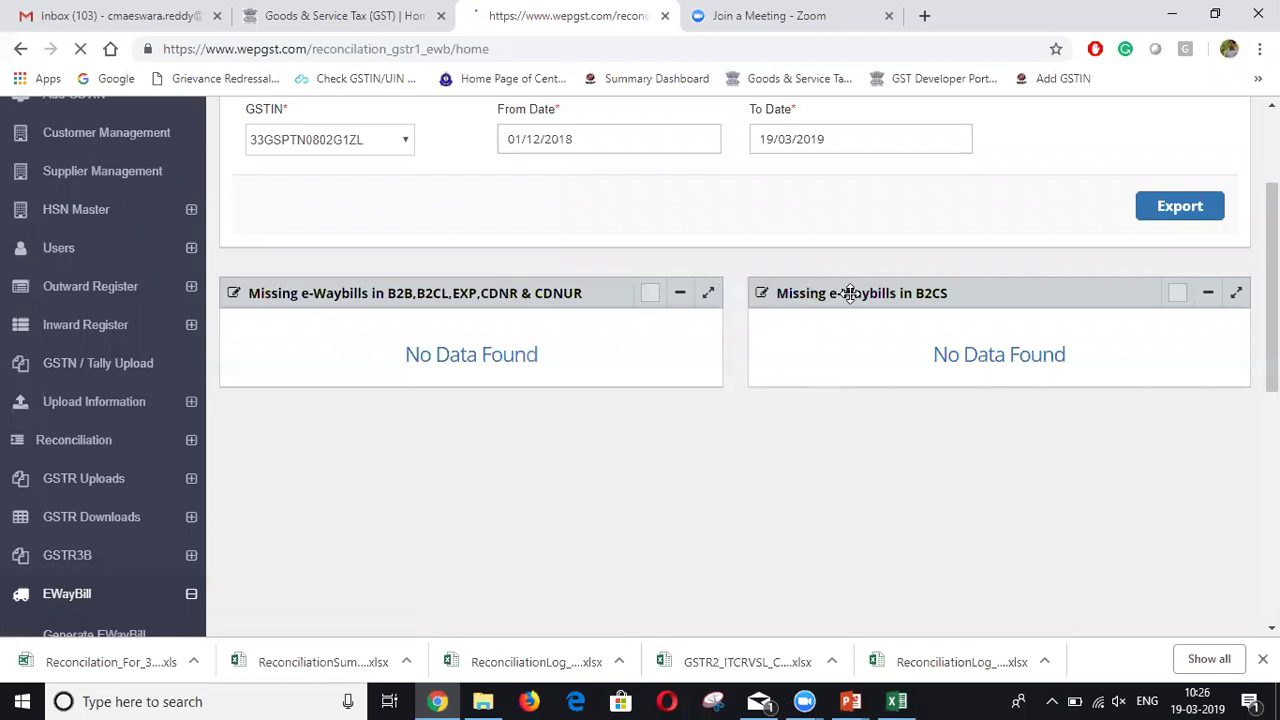
Step: Examine the document dates and numbers in the missing e-Waybills lists for B2B, B2CL, EXP, CDNR & CDNUR and B2CS
scroll(1100, 330, "down", 3)
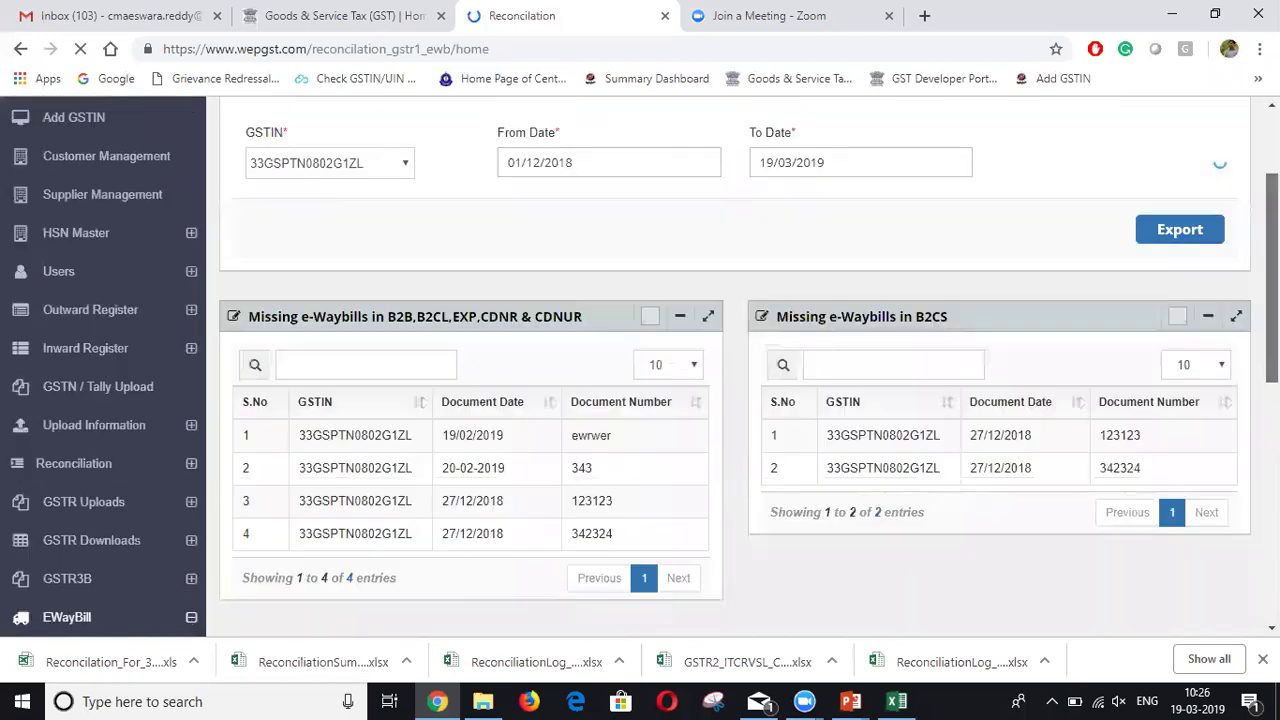
scroll(1183, 268, "up", 2)
left_click(1183, 268)
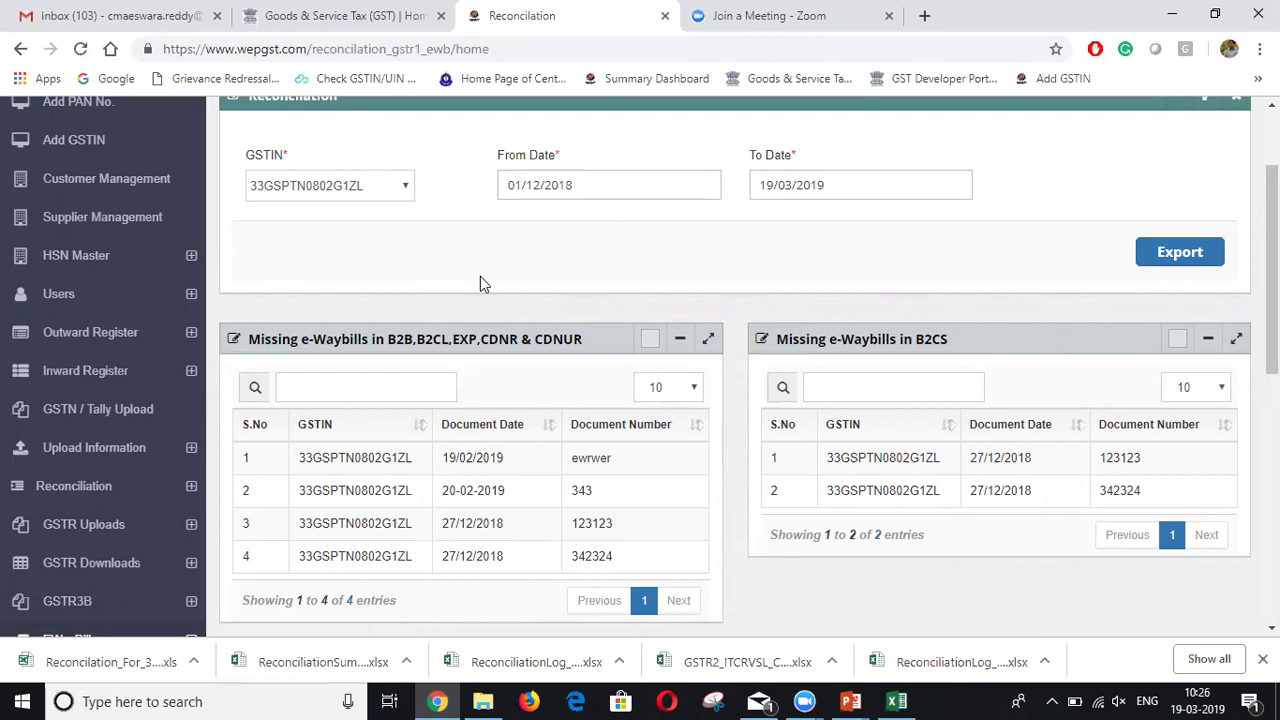
double_click(592, 457)
double_click(581, 490)
double_click(591, 523)
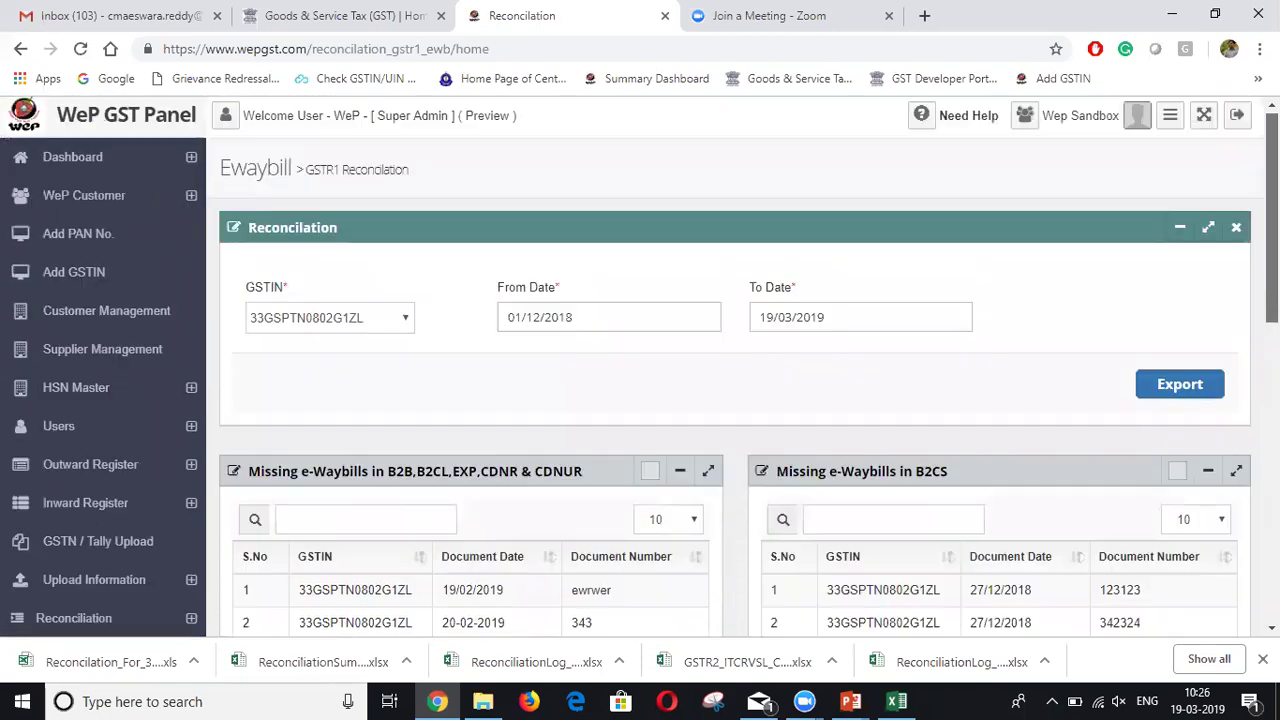
Step: Review the e-way bill reconciliation's export option and missing e-Waybills lists once more, and collapse the EWayBill section
scroll(1194, 364, "up", 2)
left_click(1180, 384)
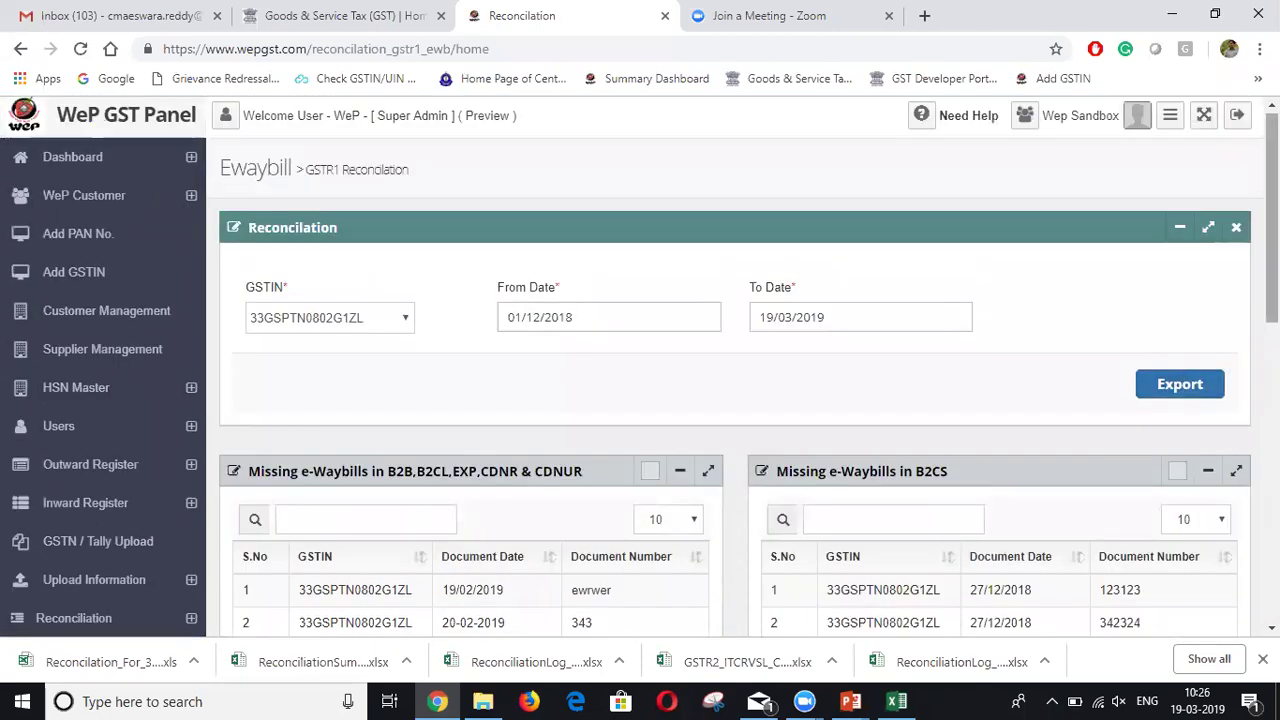
scroll(1271, 300, "down", 3)
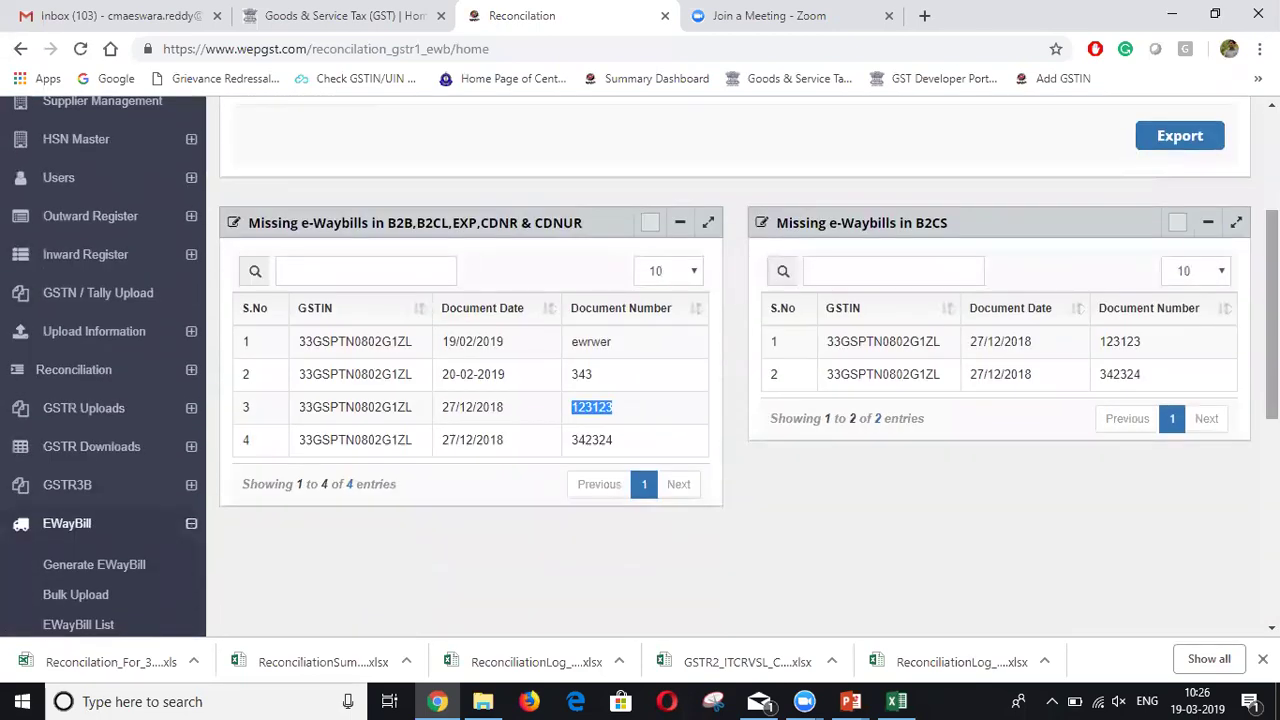
scroll(1271, 300, "down", 3)
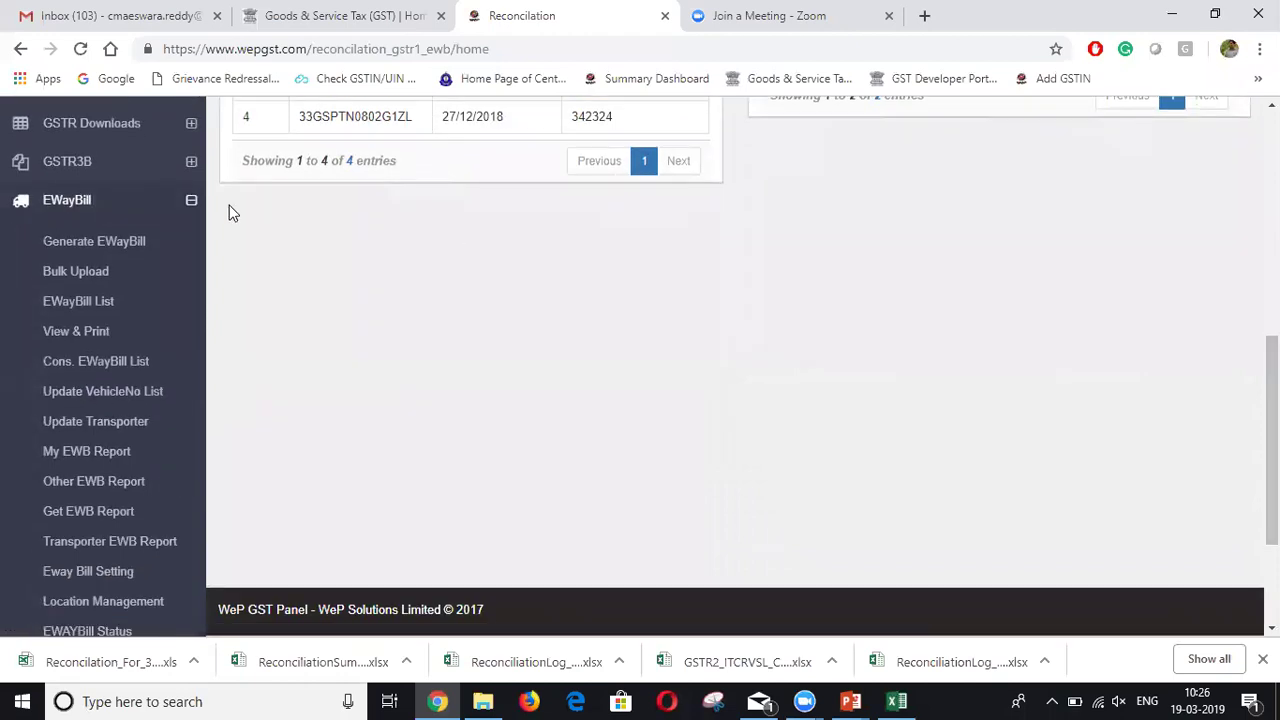
left_click(128, 206)
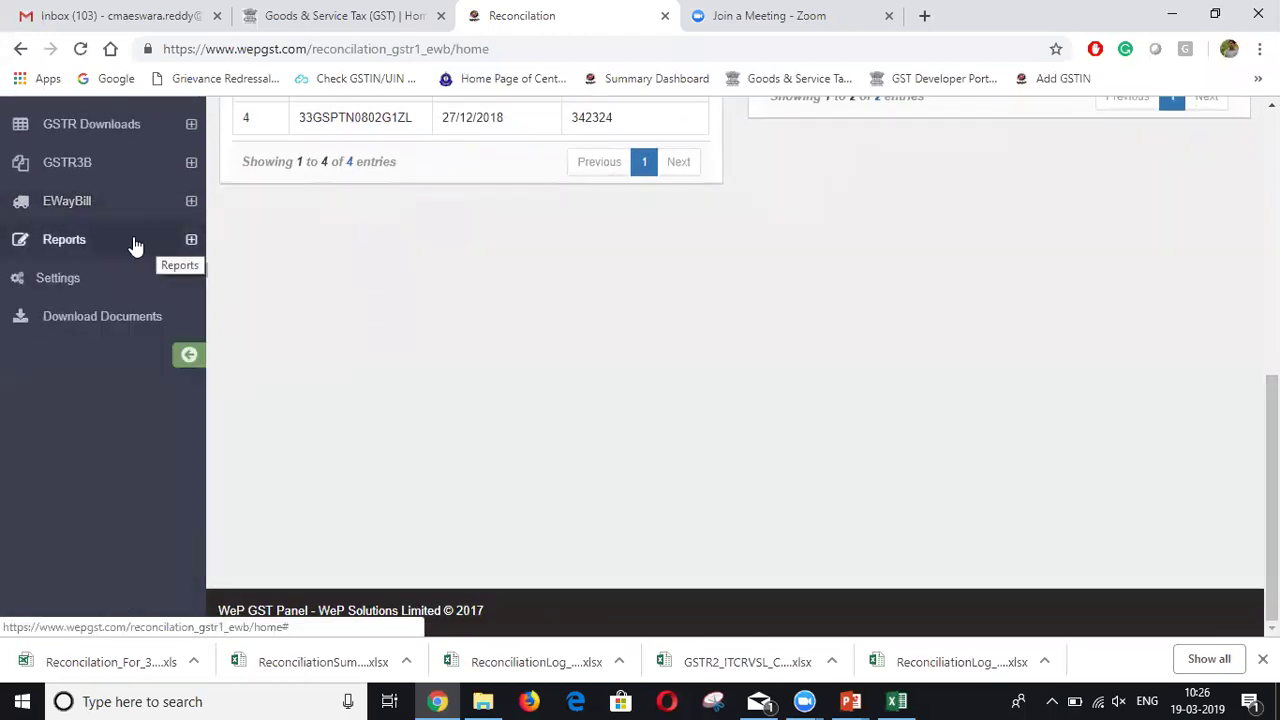
Step: Open the GSTR9 Report page from the Reports section
left_click(135, 246)
scroll(294, 479, "down", 2)
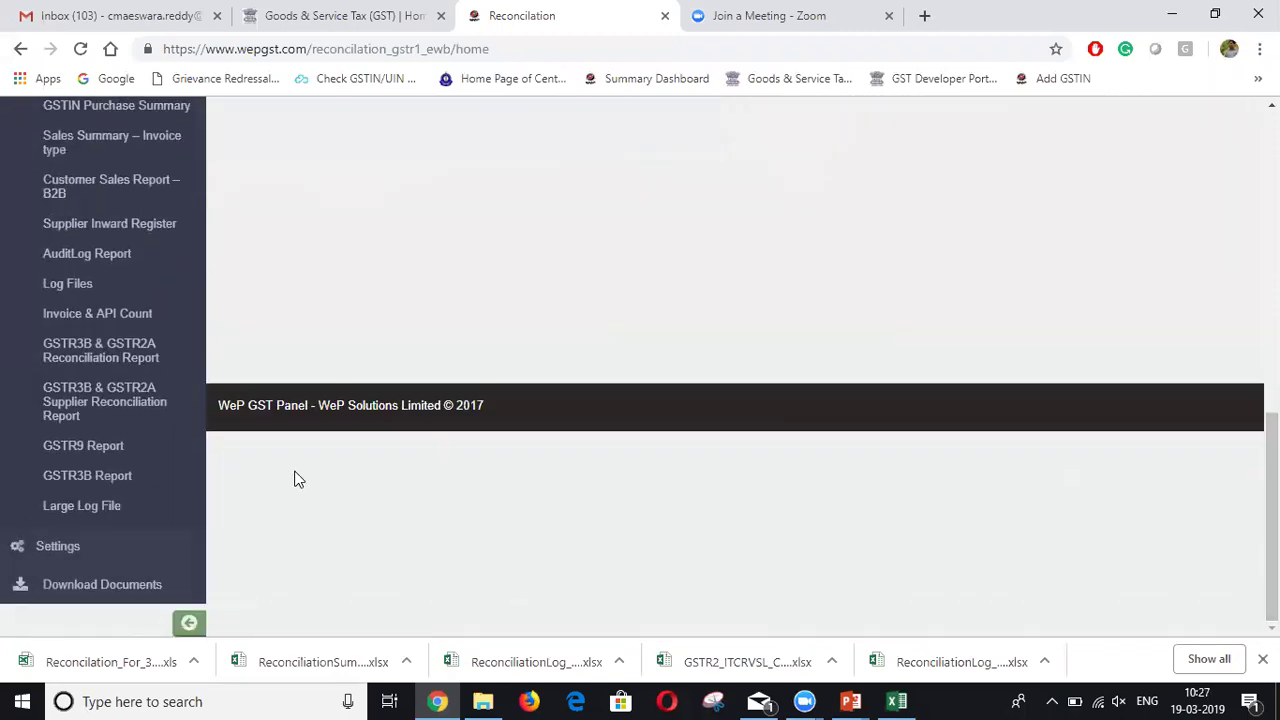
left_click(60, 450)
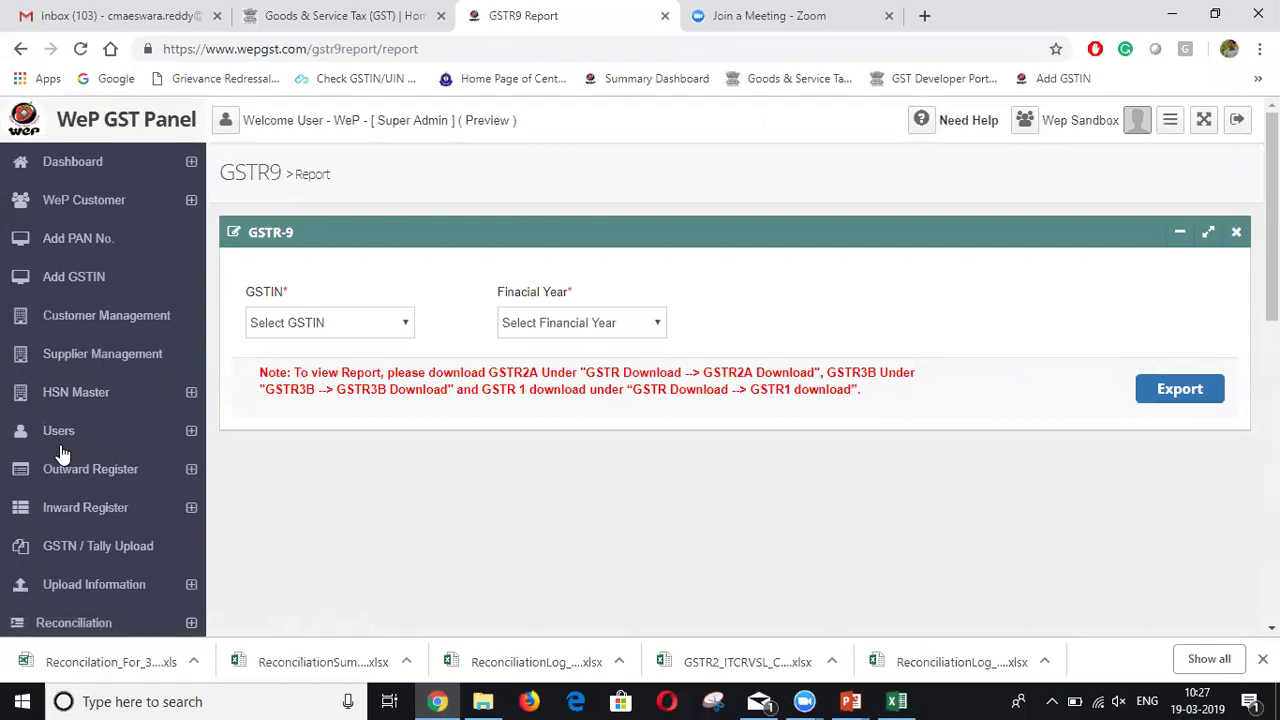
scroll(1270, 240, "down", 1)
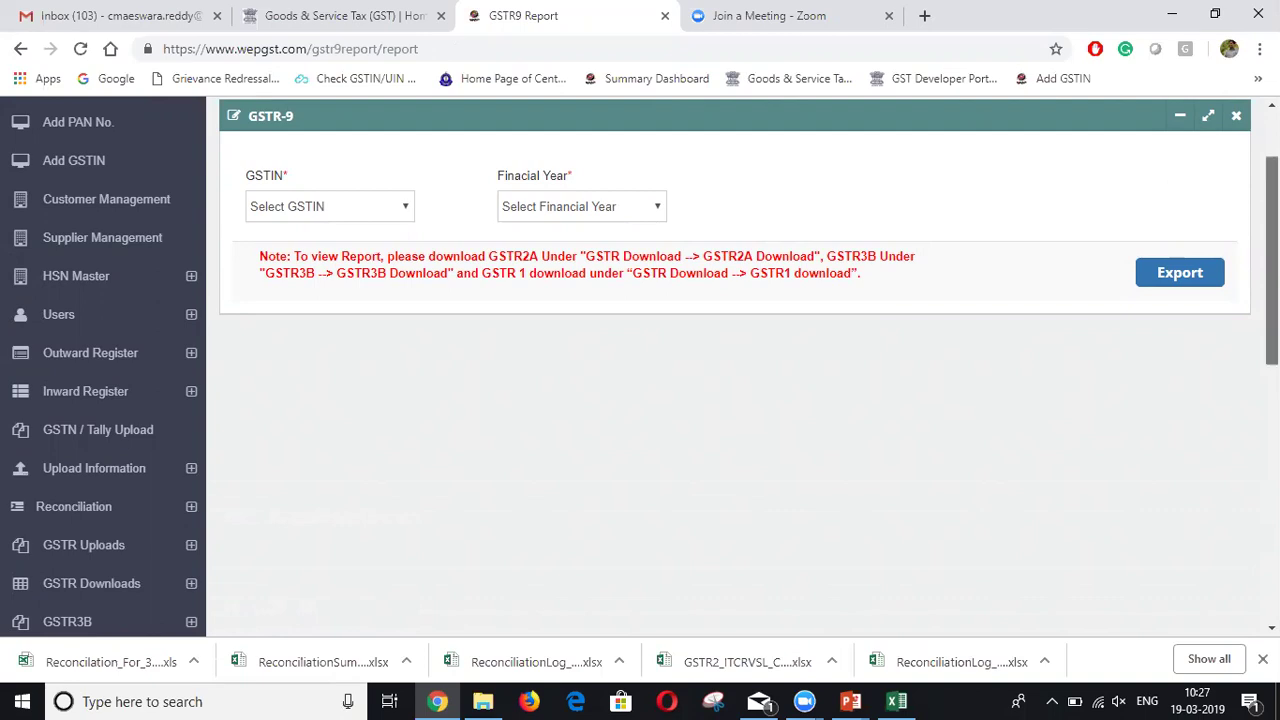
scroll(700, 175, "up", 1)
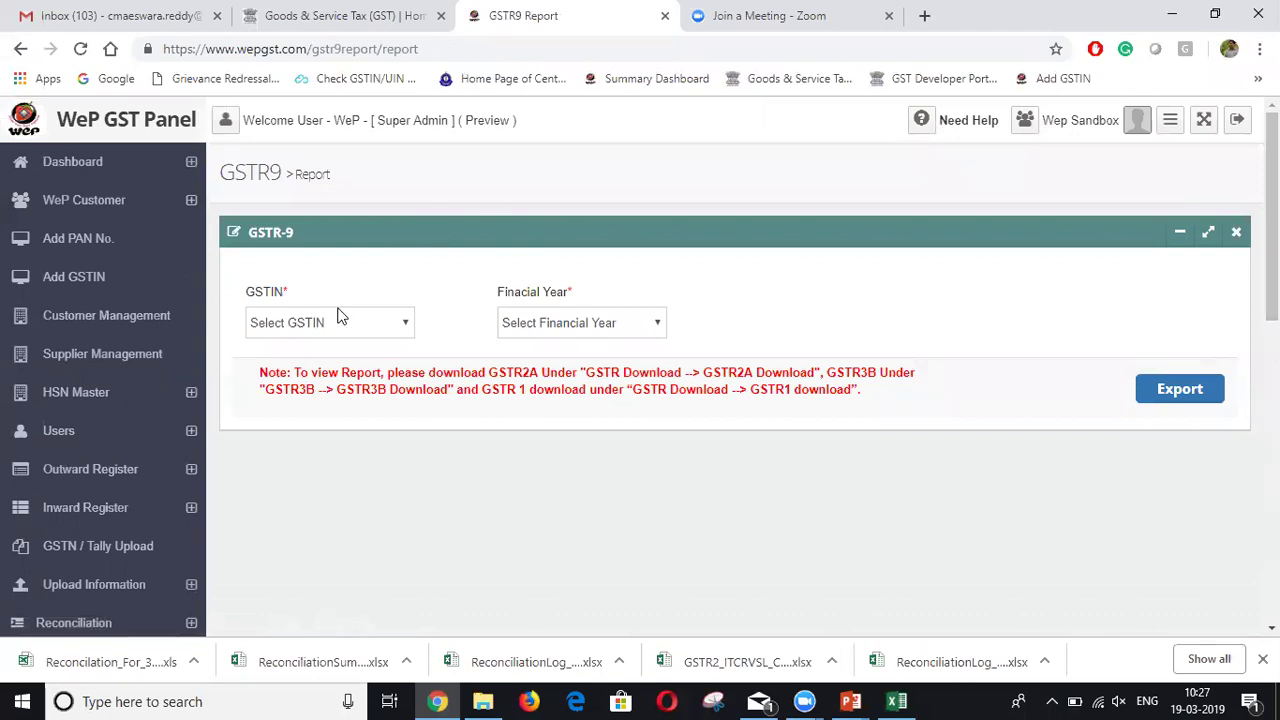
left_click(401, 330)
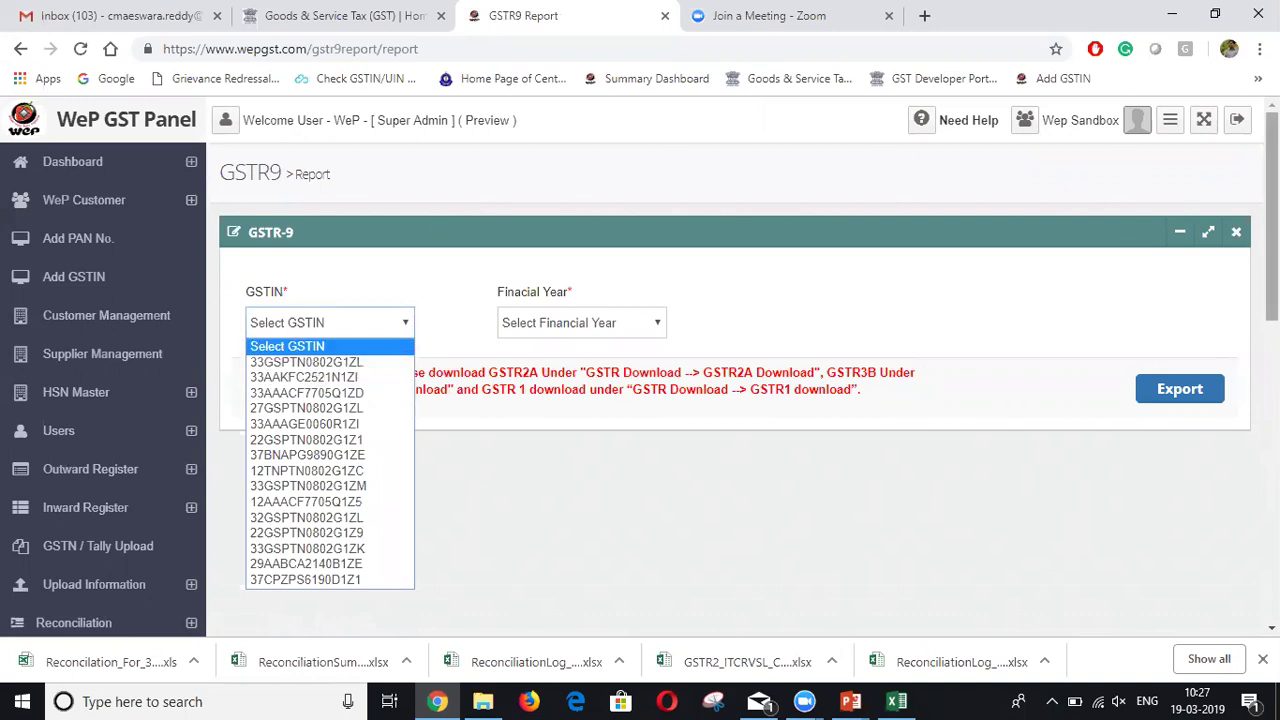
left_click(300, 345)
scroll(401, 258, "down", 1)
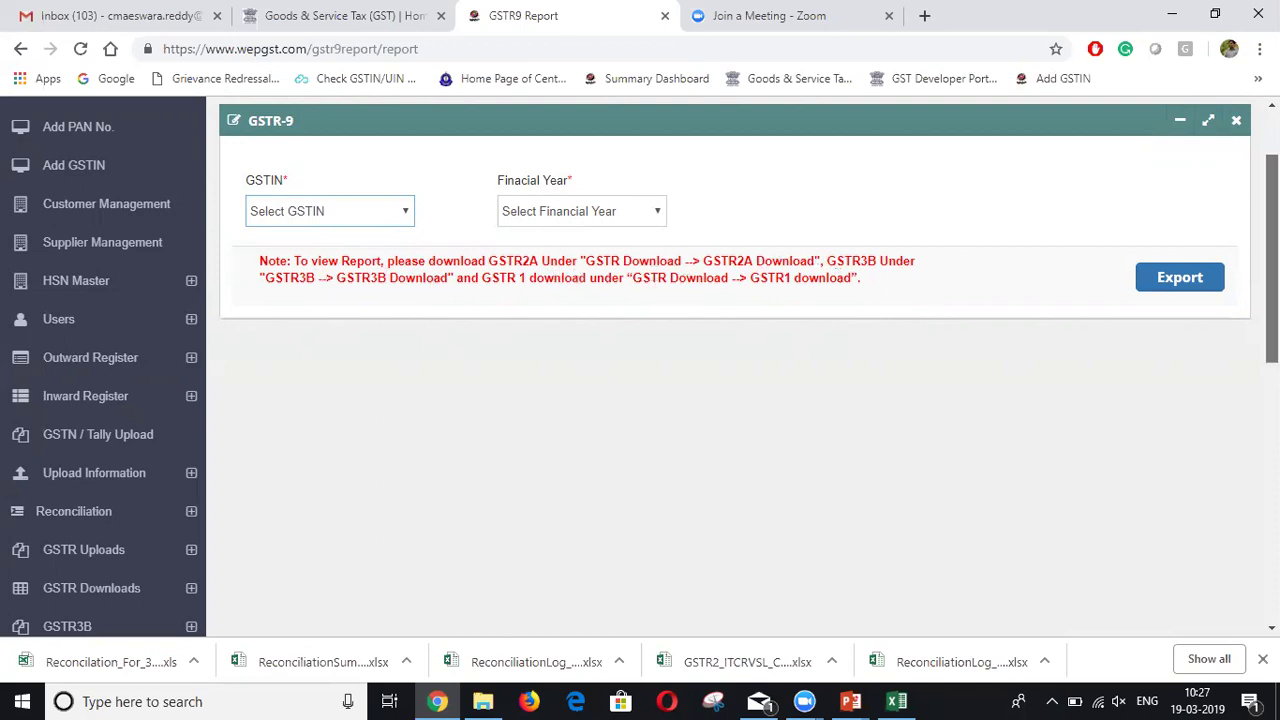
scroll(1272, 240, "up", 1)
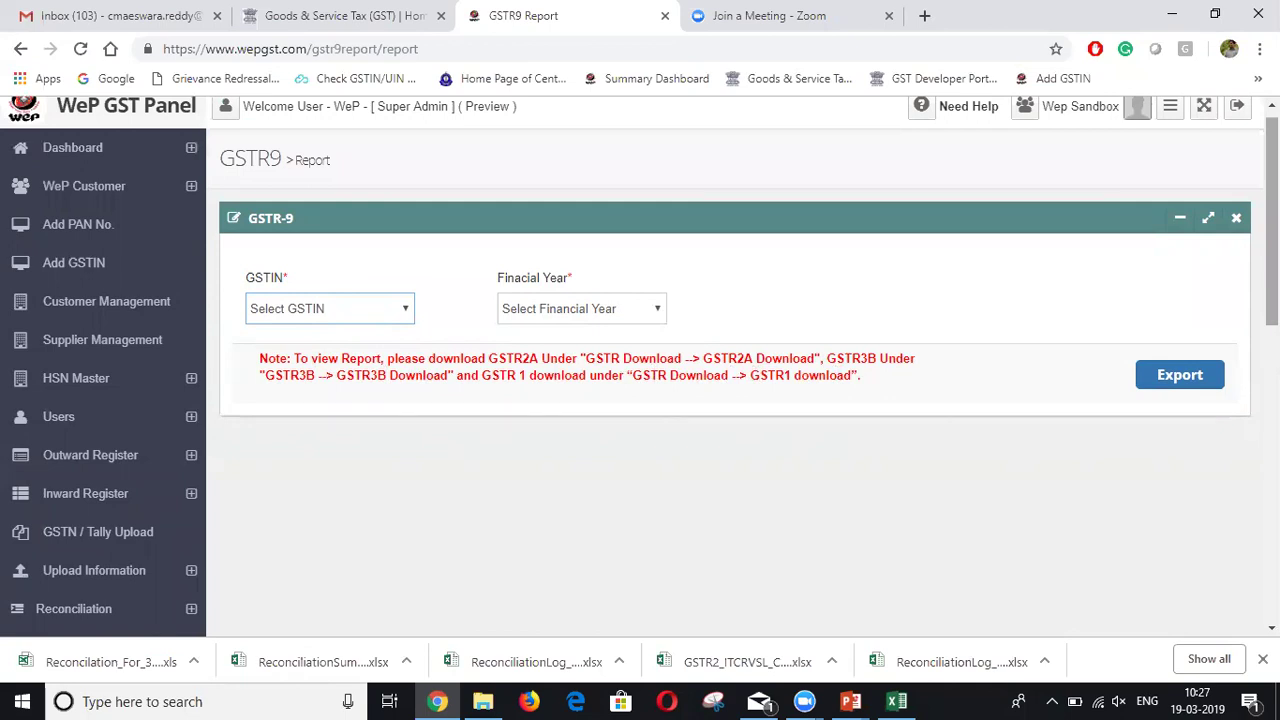
left_click(374, 310)
left_click(598, 290)
Step: Set the GSTR-9 report's financial year to 2017-2018, select the first listed GSTIN, and export the report
left_click(611, 310)
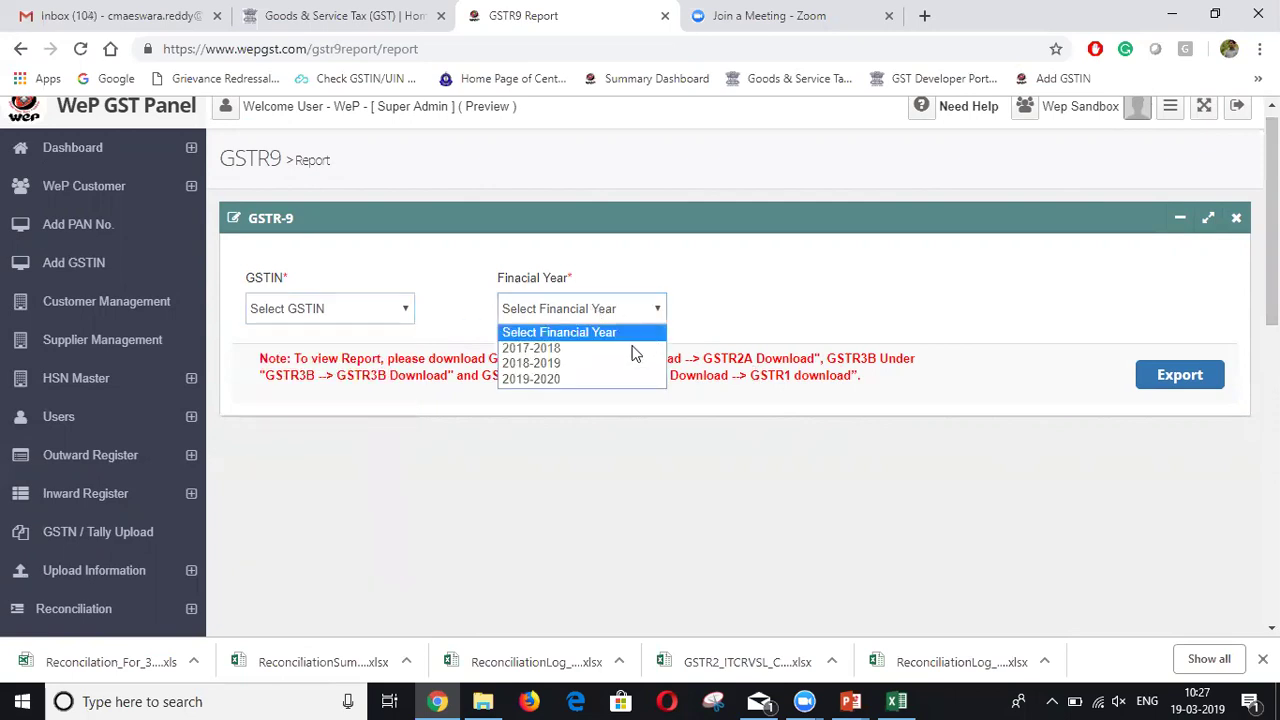
left_click(547, 349)
left_click(400, 318)
left_click(339, 347)
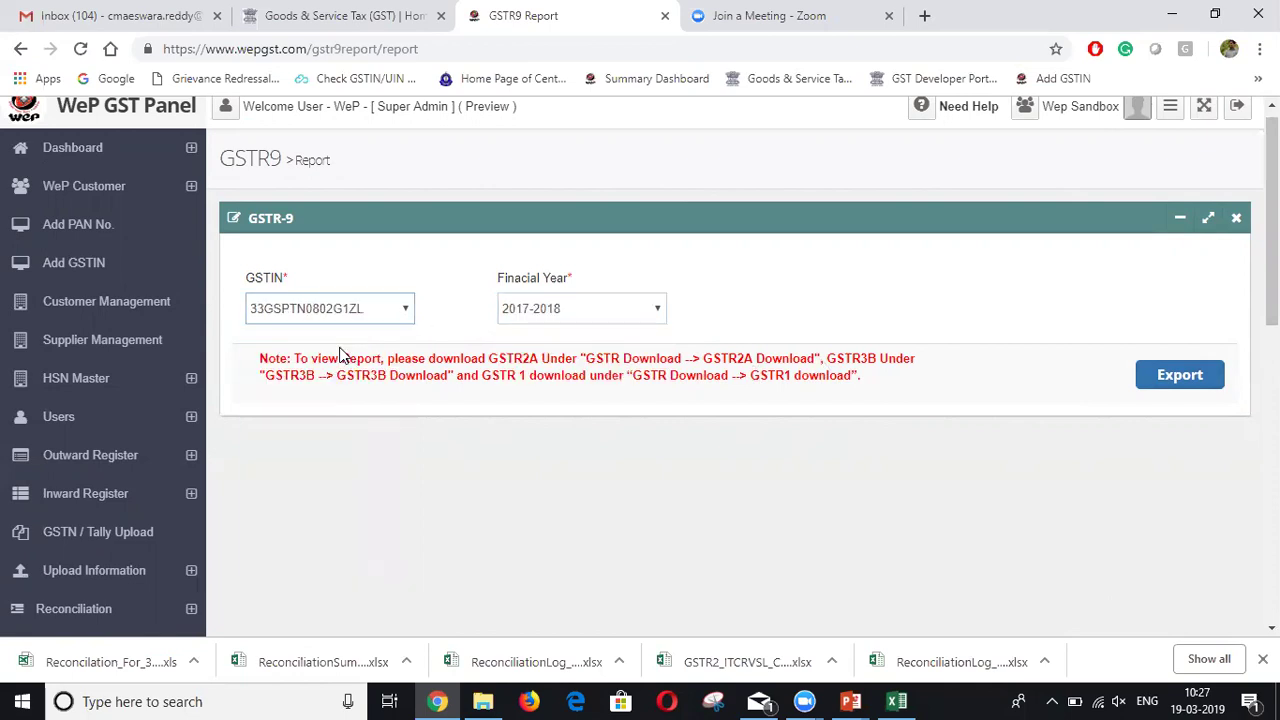
left_click(1176, 375)
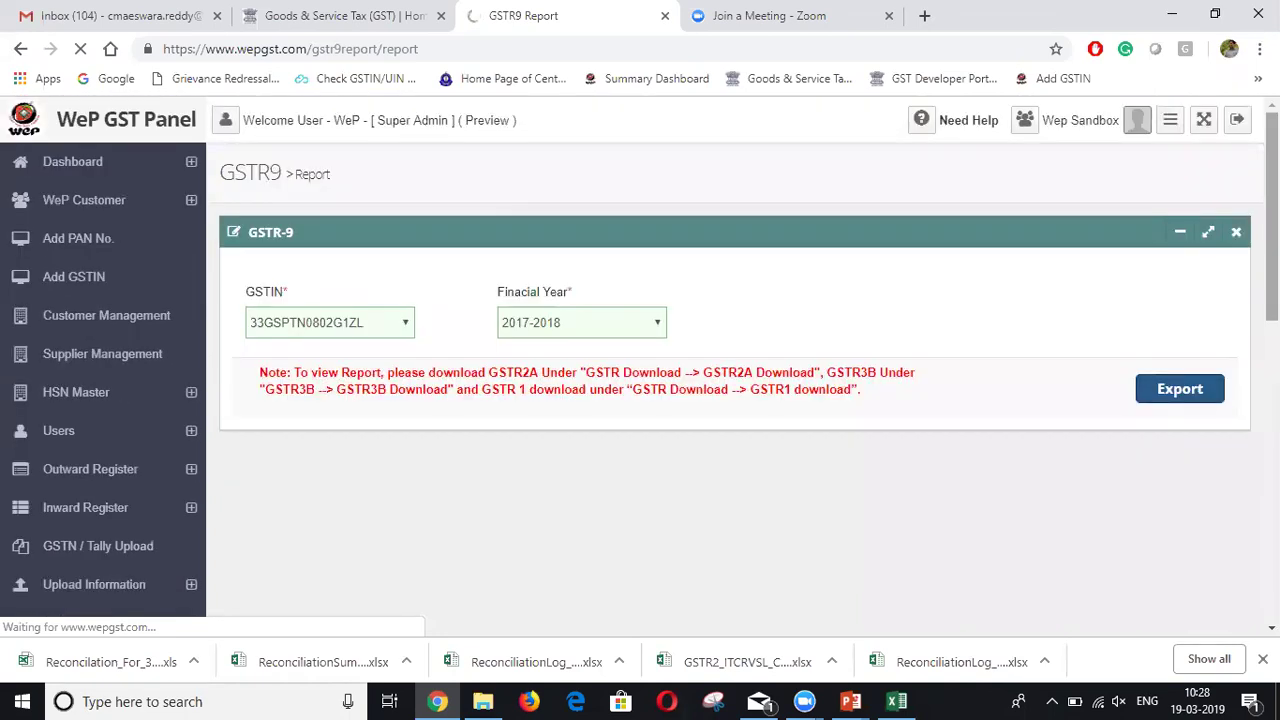
left_click(762, 701)
left_click(762, 701)
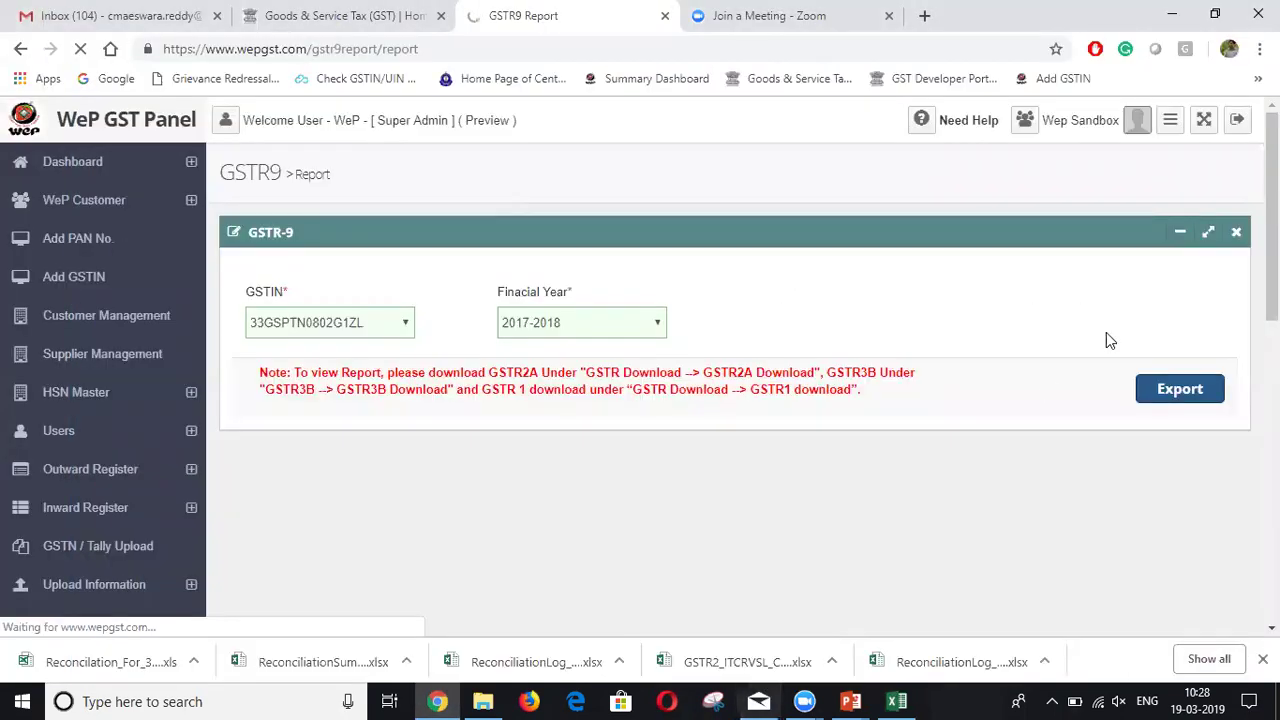
scroll(1106, 332, "down", 1)
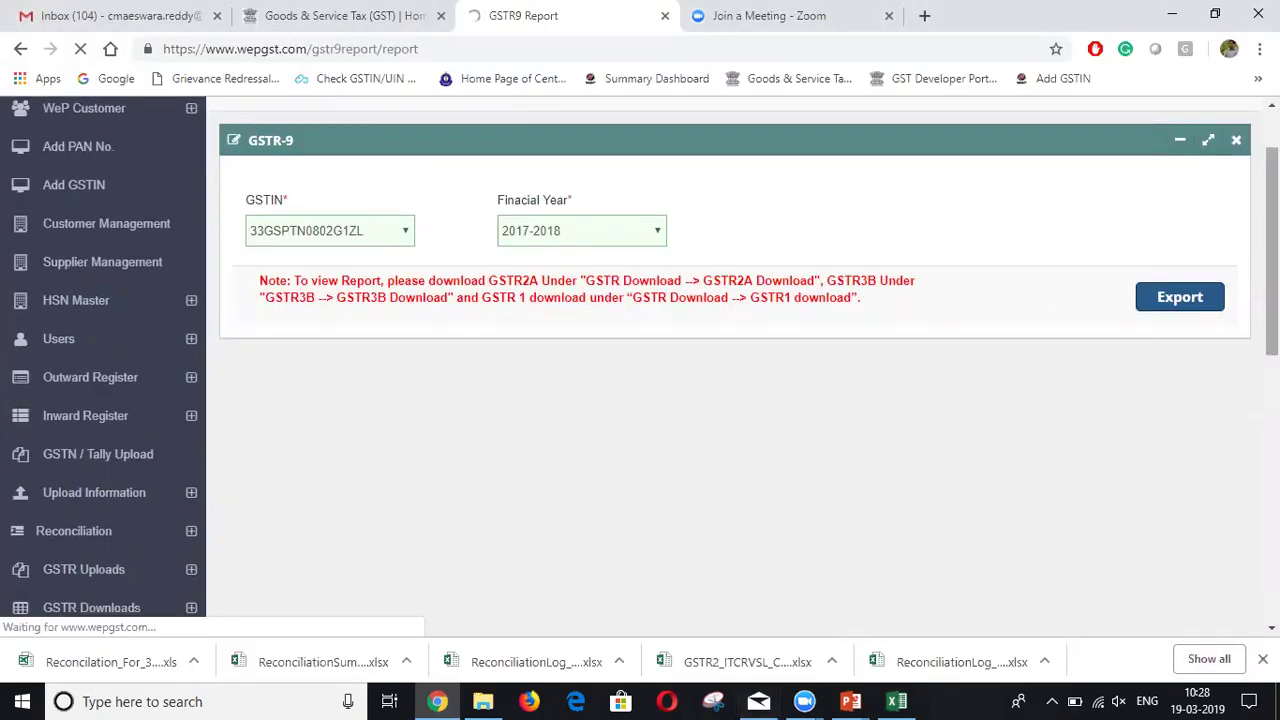
scroll(590, 213, "up", 1)
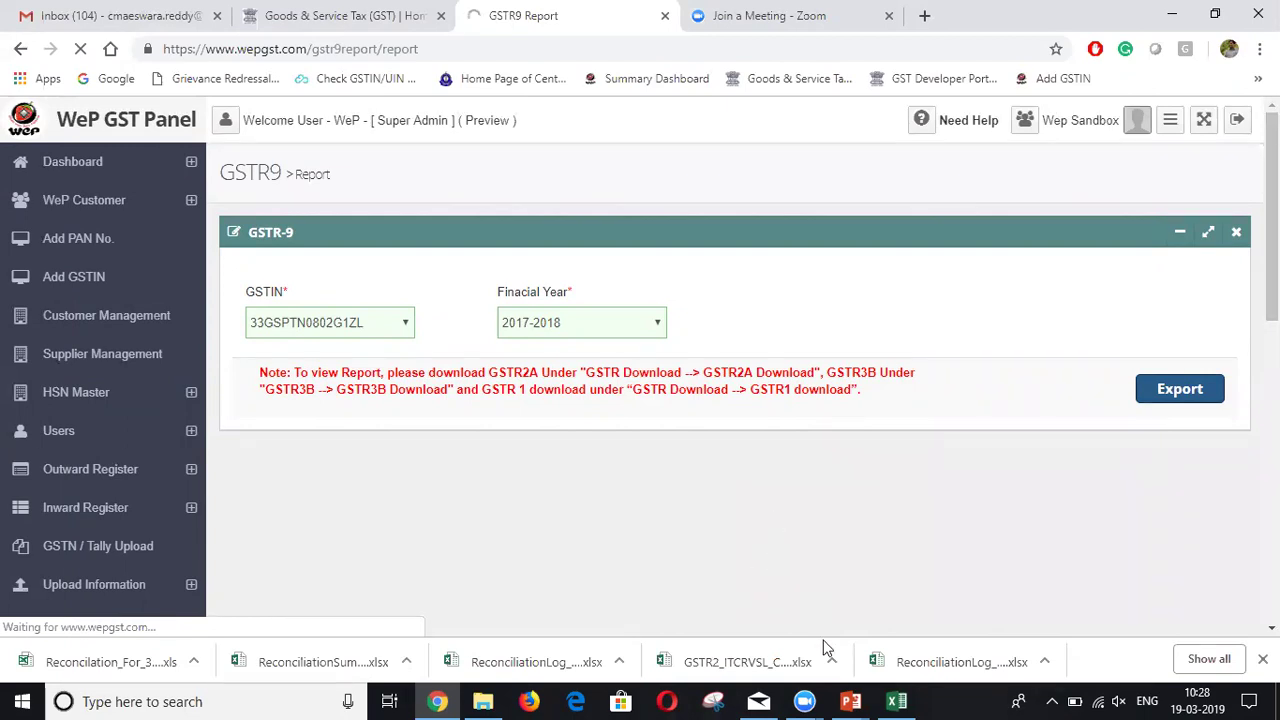
Step: Switch to the webinar presentation in PowerPoint, select the "Thanks For Your Time" slide, and run the full-screen slide show
mouse_move(851, 701)
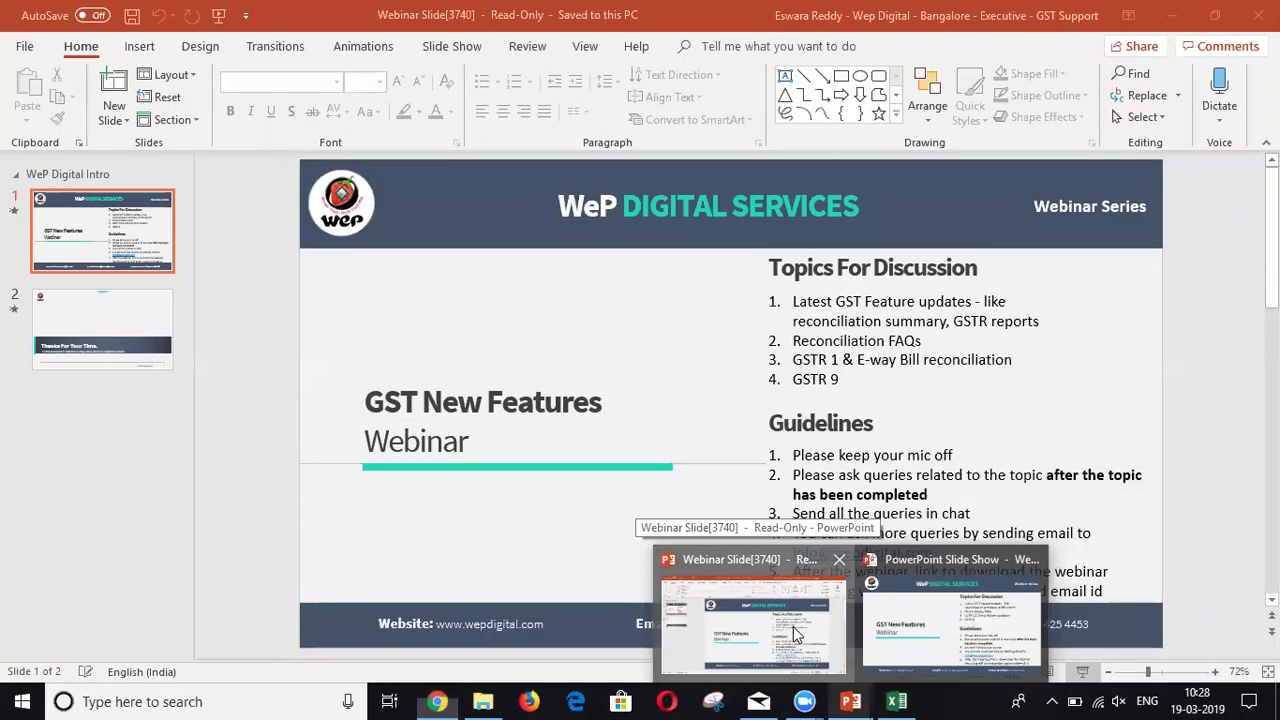
left_click(797, 632)
left_click(103, 321)
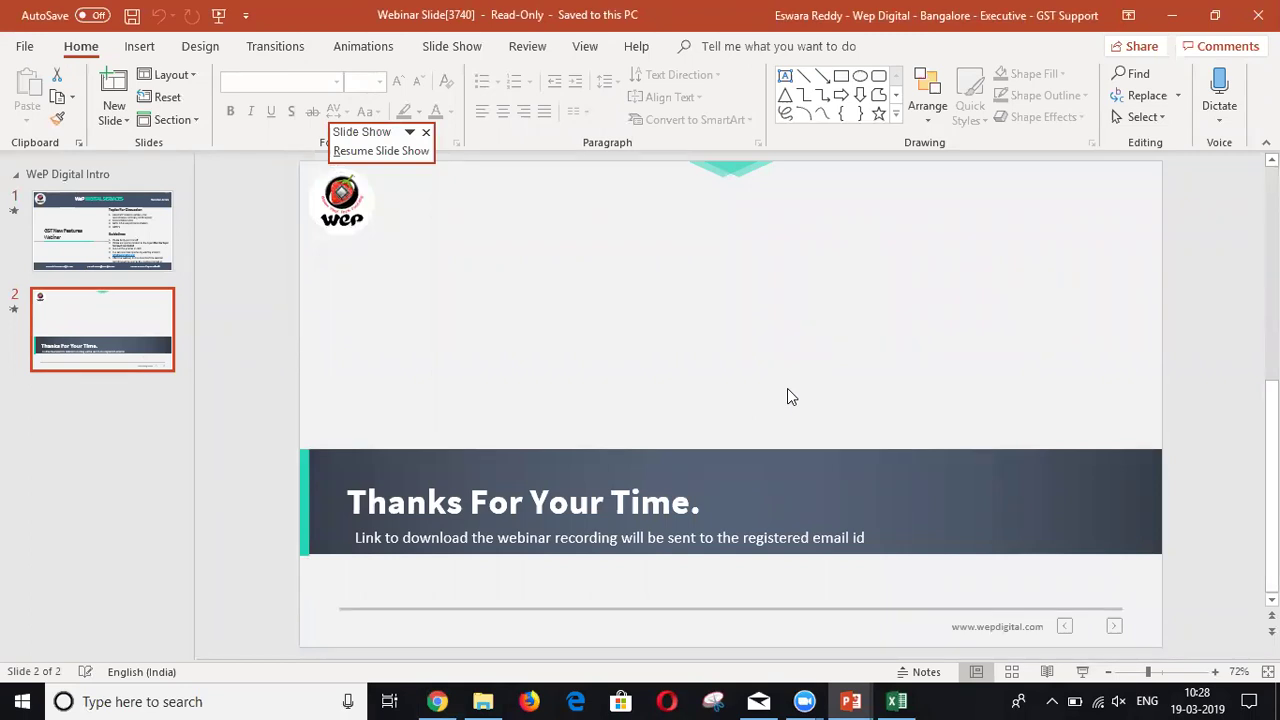
left_click(1082, 671)
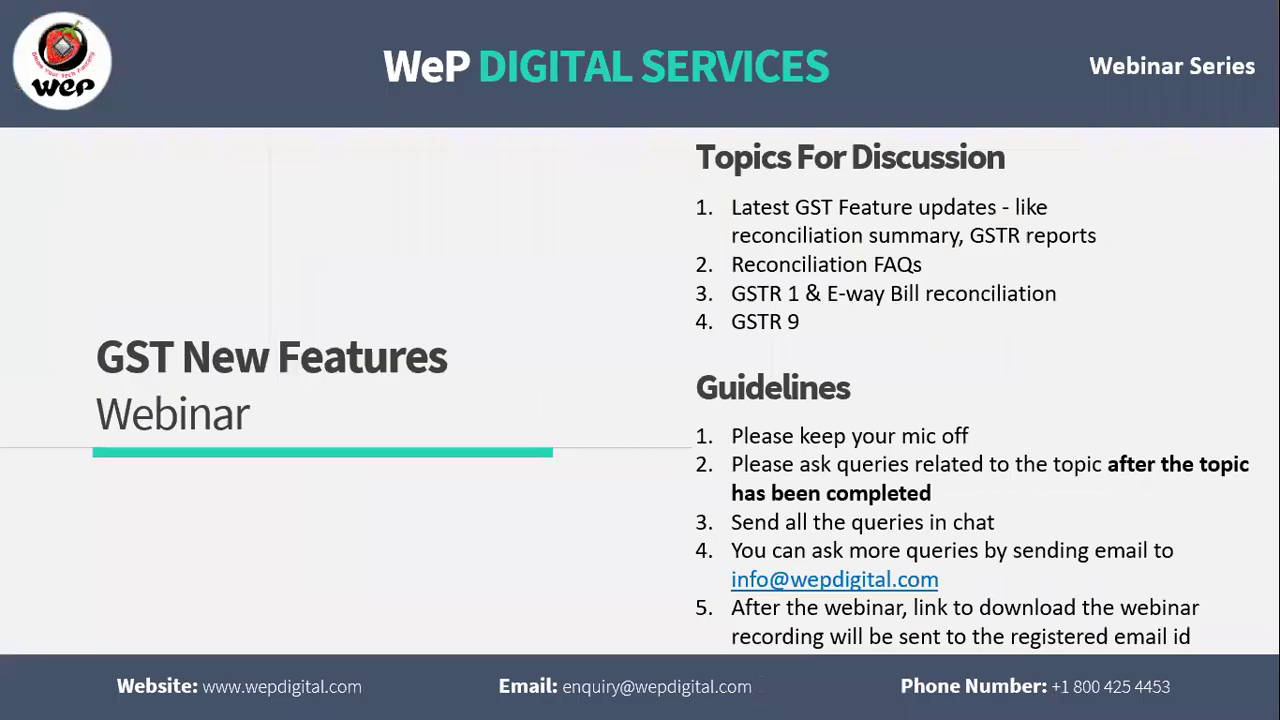